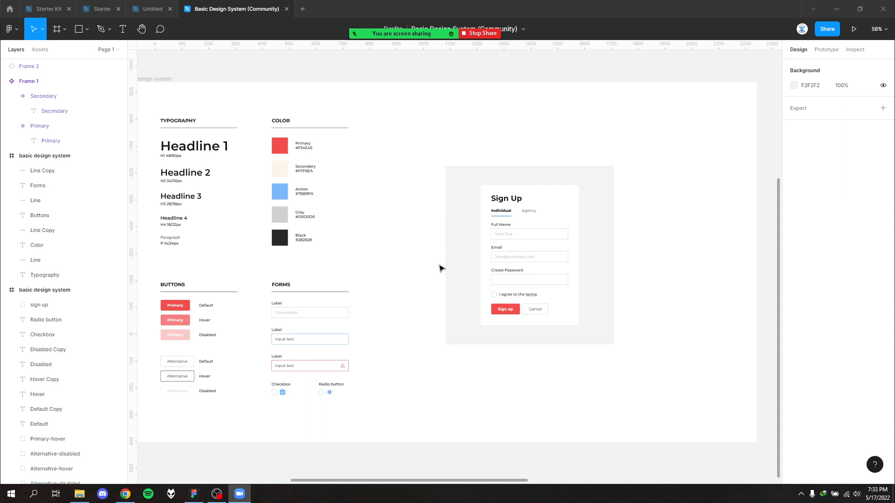
scroll(443, 268, "up", 1)
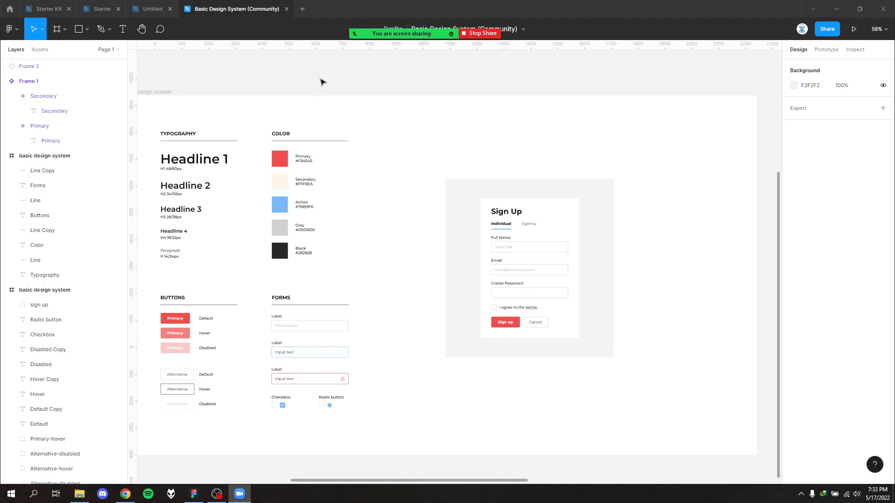
left_click_drag(330, 73, 414, 108)
left_click_drag(397, 76, 436, 91)
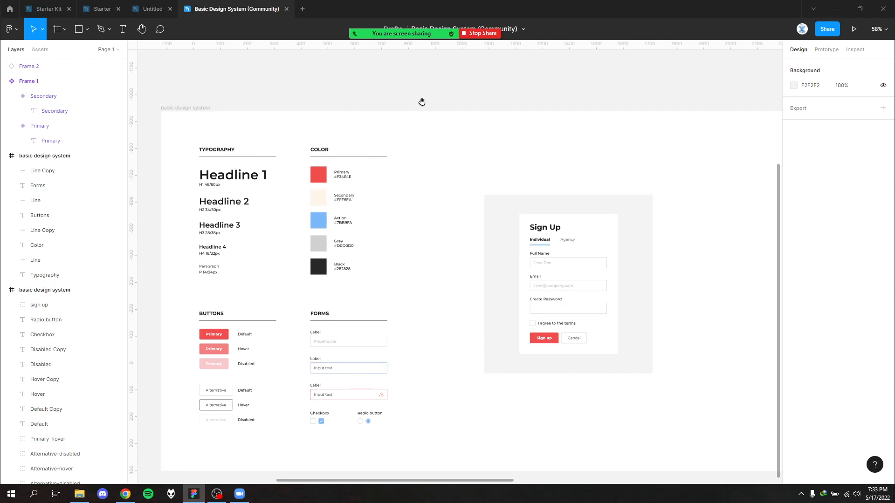
left_click_drag(421, 100, 494, 149)
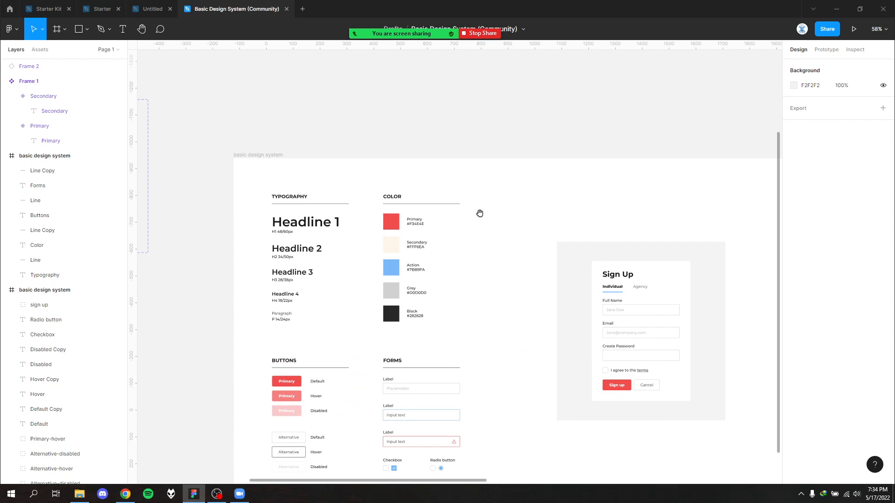
left_click_drag(479, 214, 381, 146)
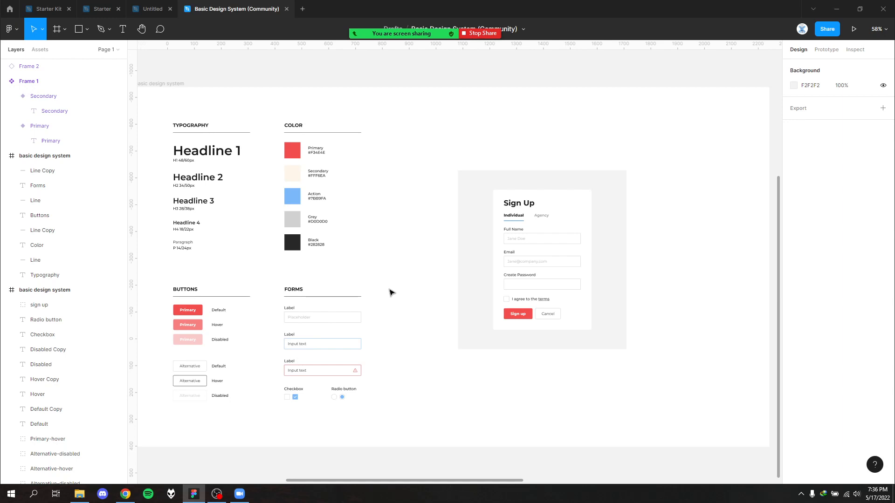
- Inspect the default Primary button and the matching button in the Sign Up form example
left_click_drag(390, 255, 459, 233)
left_click(268, 290)
scroll(268, 289, "down", 3)
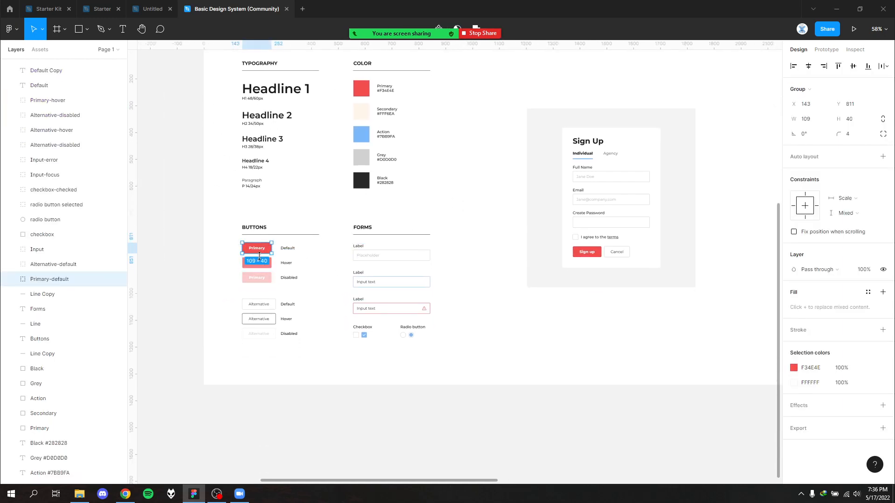
left_click(593, 238)
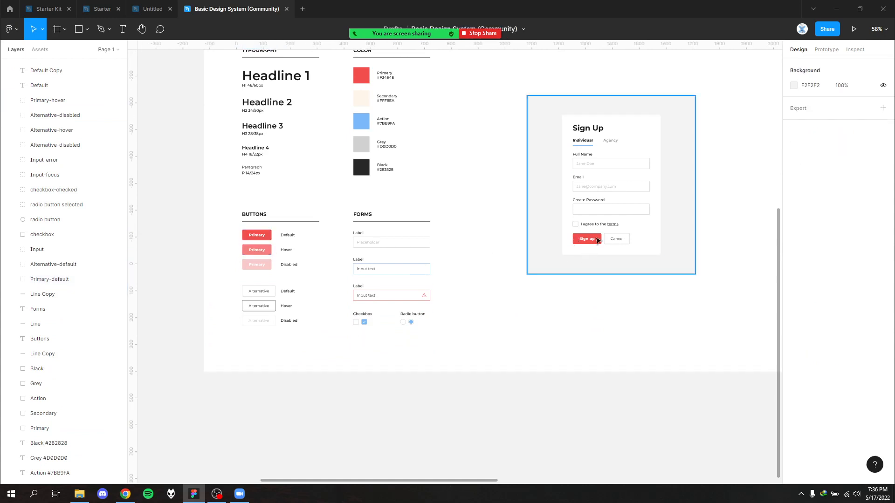
left_click(597, 238)
left_click(546, 298)
- Try placing a copy of the default Primary button near the Sign Up form and on the empty canvas below the frame
left_click_drag(256, 235, 607, 275)
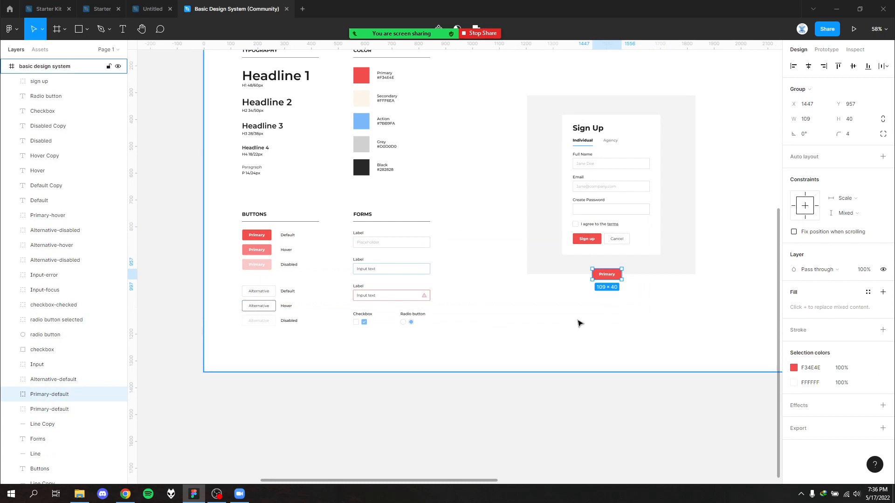
key("Delete")
scroll(495, 265, "right", 2)
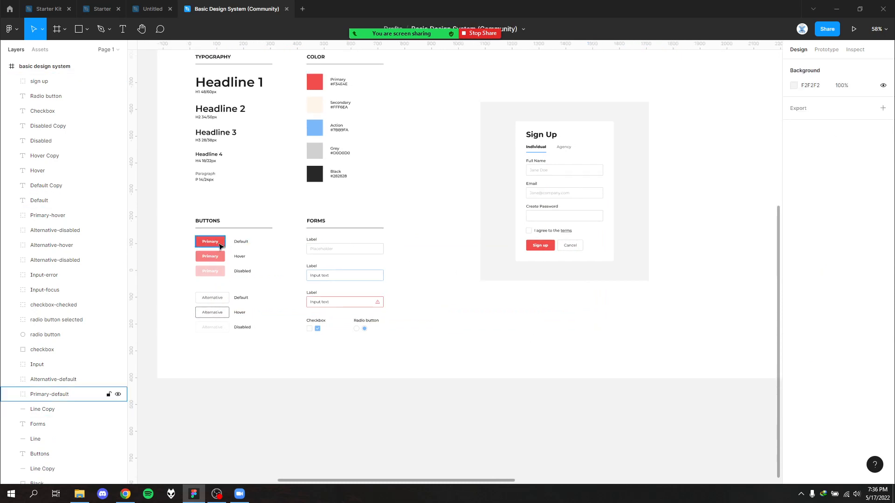
left_click_drag(218, 243, 567, 402)
left_click(498, 414)
key("ctrl+z")
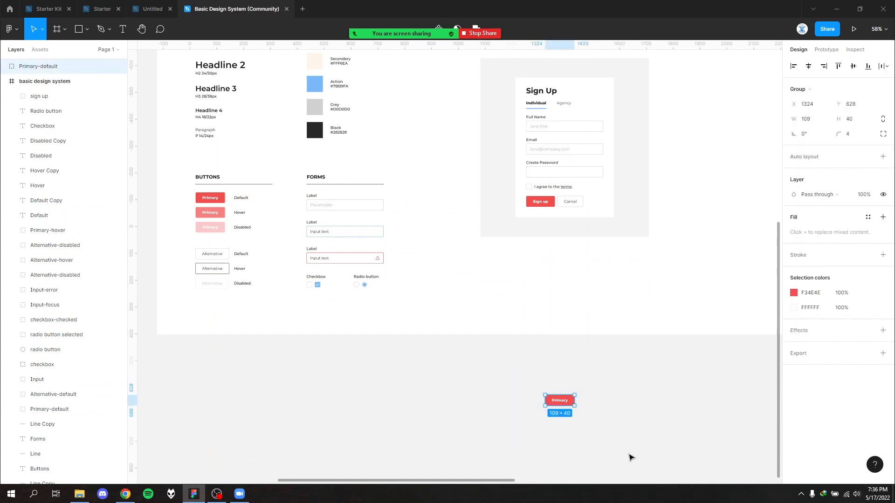
key("ctrl+z")
- Examine the overall design system frame, including its typography, colors, buttons, forms and Sign Up example
scroll(513, 400, "up", 5)
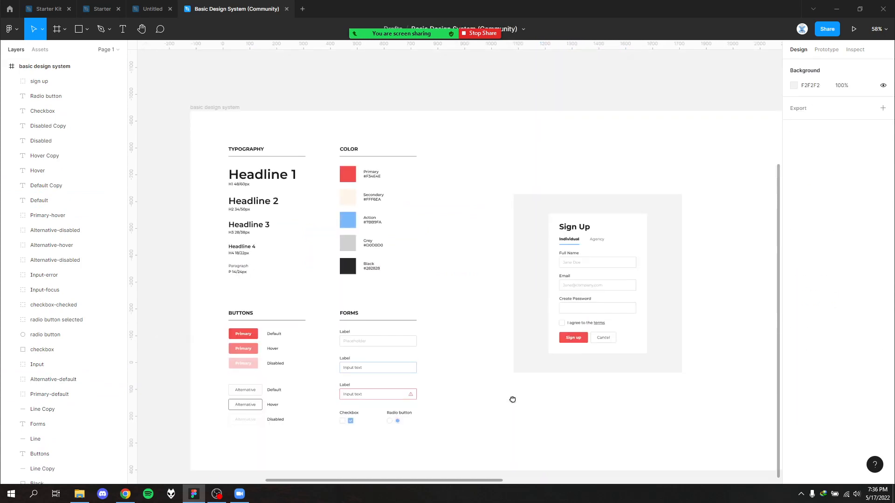
scroll(492, 360, "up", 3)
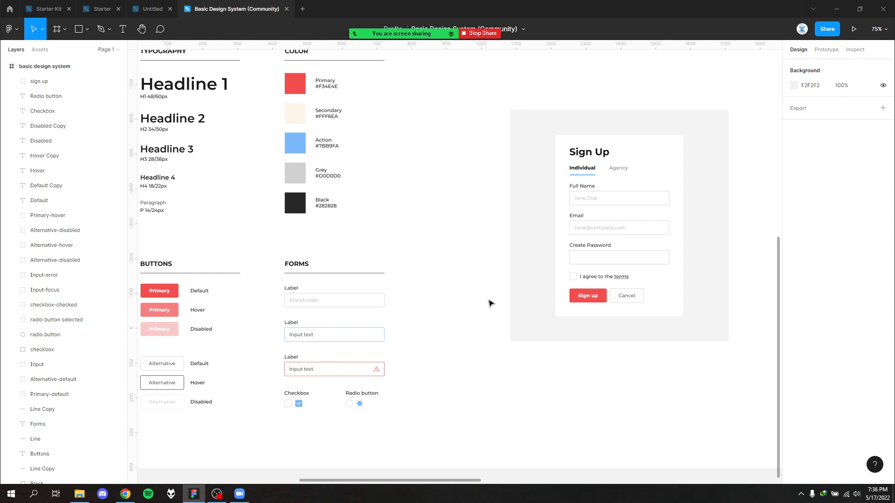
scroll(490, 304, "down", 4)
mouse_move(447, 287)
left_mouse_down()
mouse_move(432, 282)
mouse_move(446, 279)
left_mouse_up()
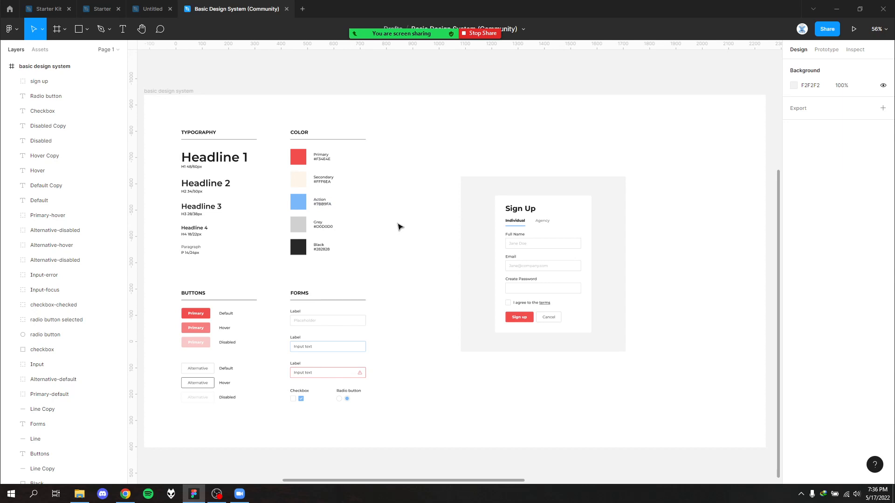
left_click_drag(421, 185, 394, 176)
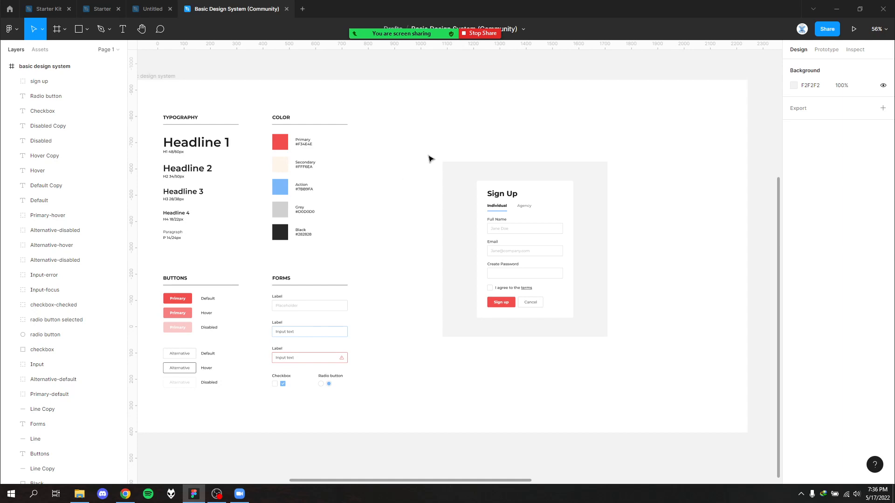
left_click_drag(421, 194, 448, 204)
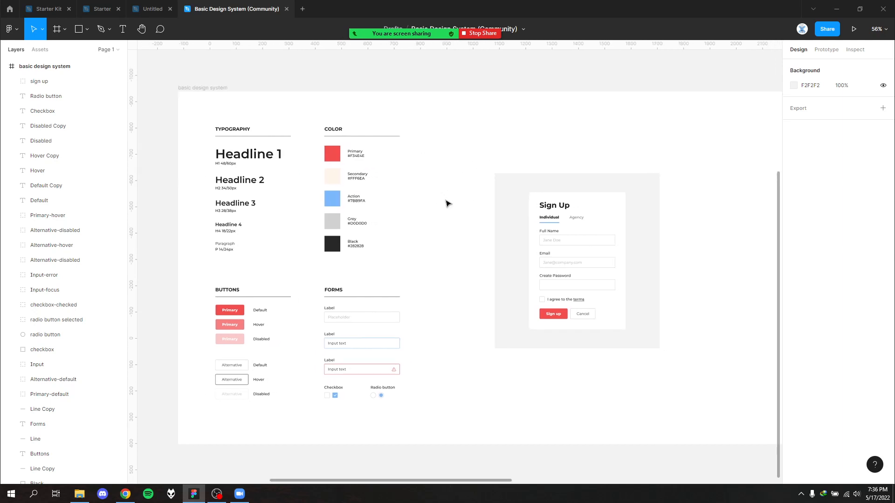
left_click_drag(220, 117, 473, 457)
left_click(456, 438)
mouse_move(436, 349)
left_mouse_down()
mouse_move(470, 196)
mouse_move(462, 188)
left_mouse_up()
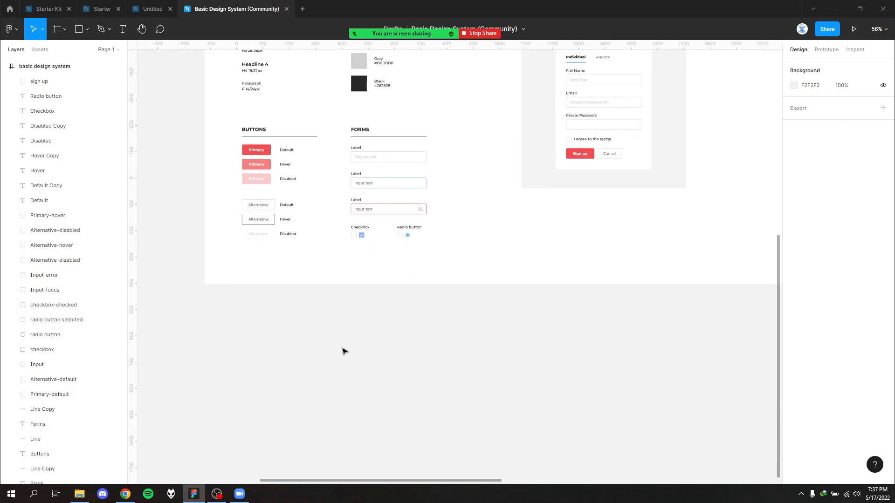
left_click_drag(280, 334, 364, 388)
left_click_drag(462, 248, 413, 324)
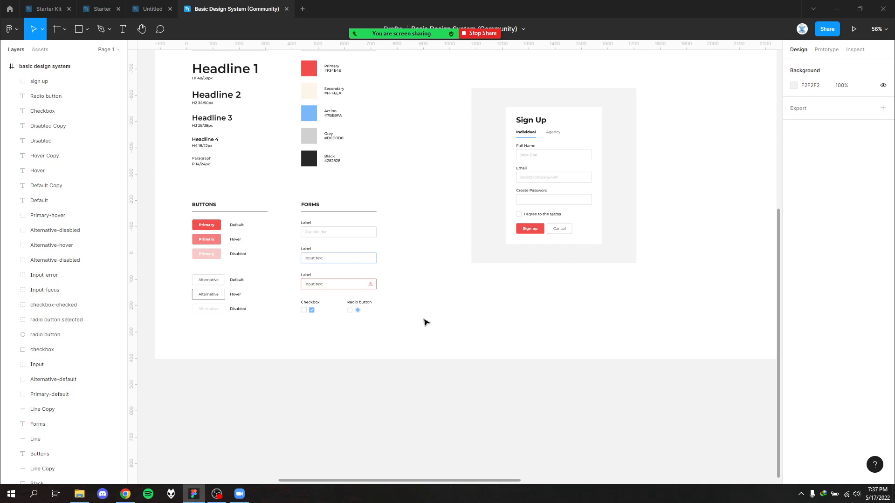
scroll(426, 321, "up", 3)
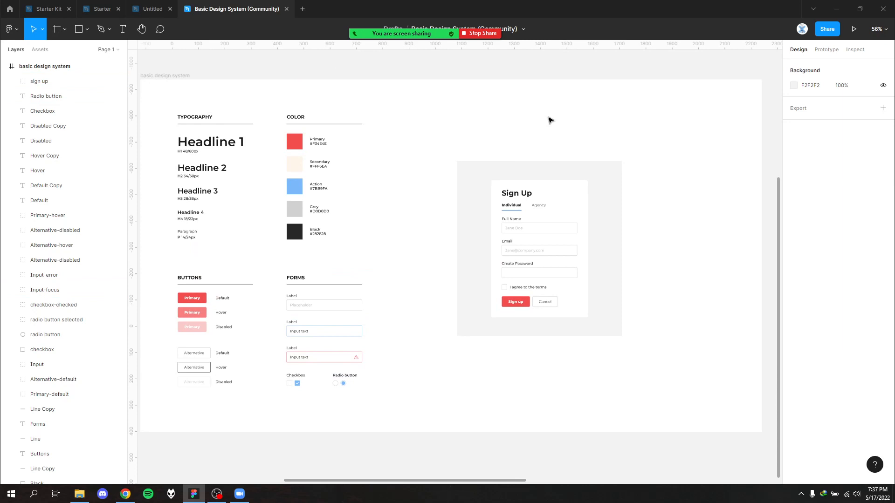
left_click_drag(439, 228, 463, 228)
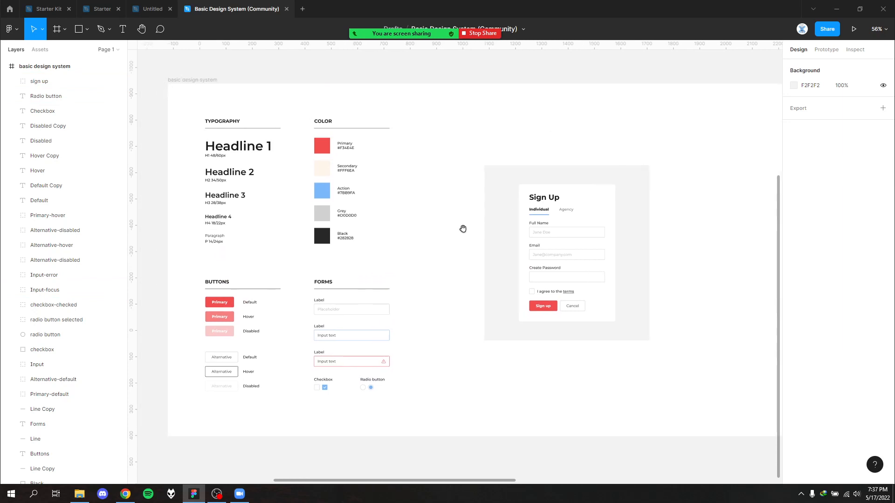
scroll(256, 161, "up", 2)
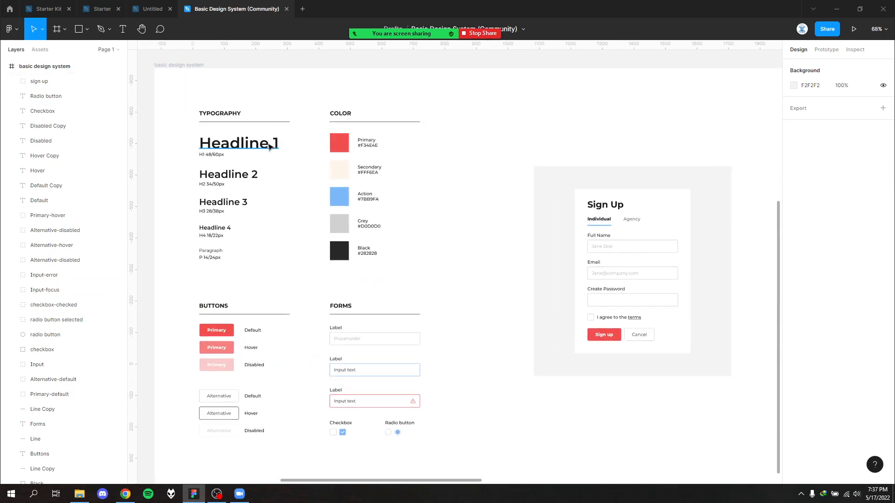
- Examine the typography samples, the Primary button's default, hover and disabled states, and the form input styles up close
left_click_drag(183, 133, 279, 272)
left_click(277, 305)
left_click_drag(270, 328, 314, 209)
scroll(279, 234, "up", 4)
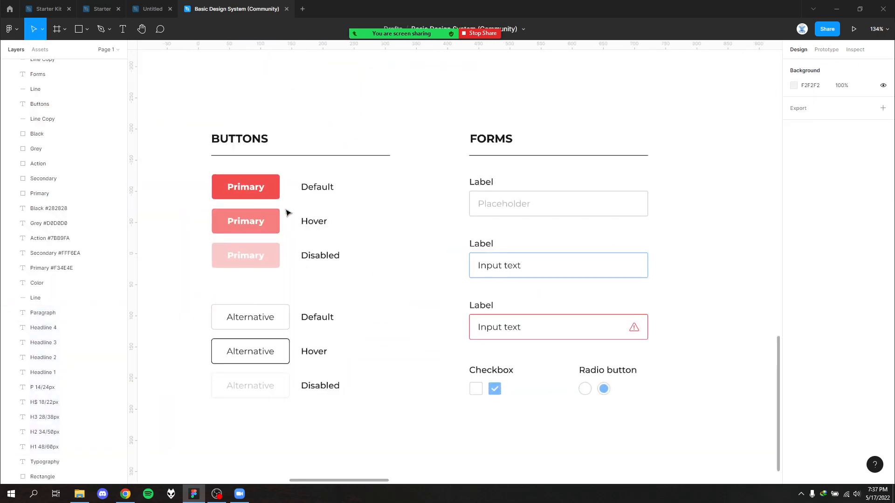
left_click(259, 186)
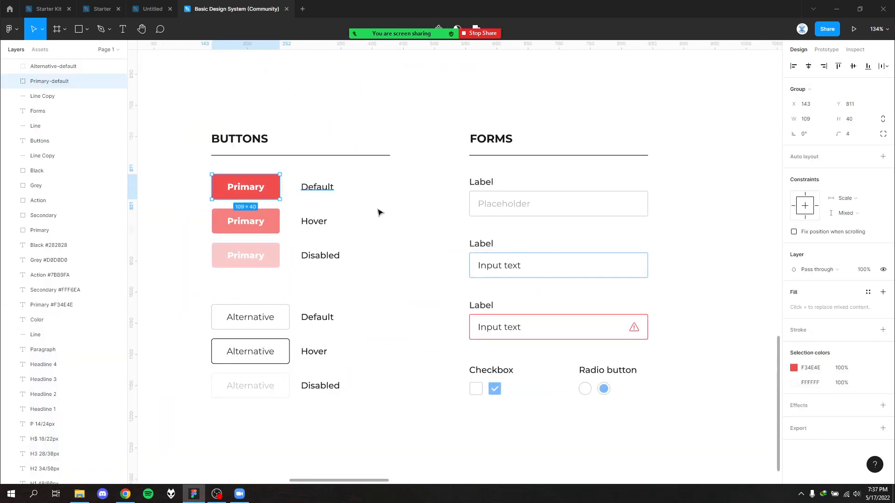
left_click(379, 211)
left_click_drag(375, 175, 299, 194)
left_click(371, 220)
left_click_drag(358, 213, 300, 262)
left_click(381, 256)
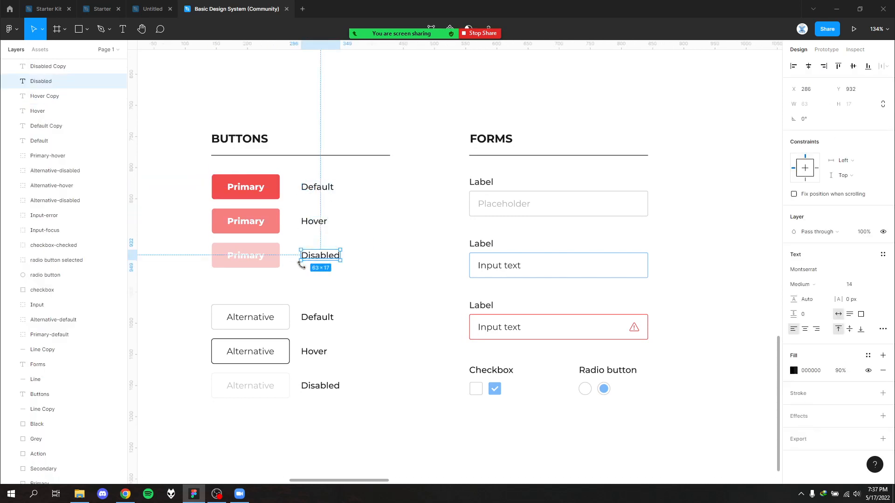
left_click(377, 280)
left_click_drag(363, 262, 281, 259)
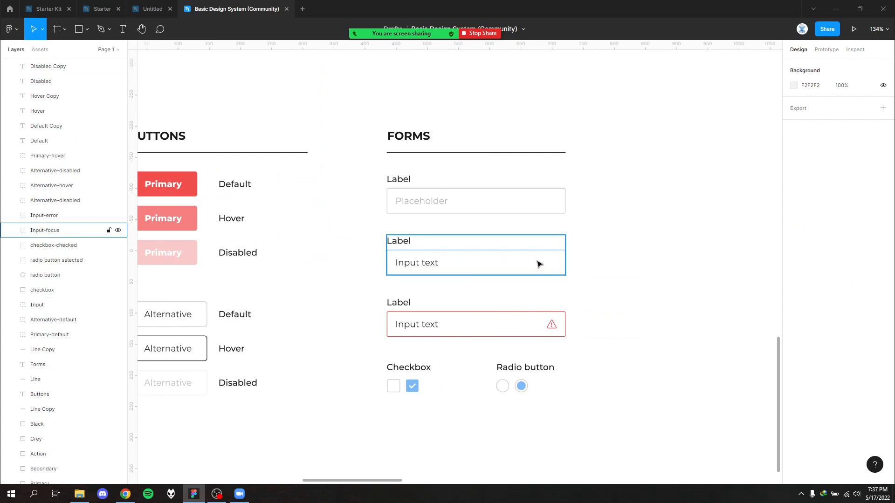
left_click_drag(549, 272, 386, 234)
left_click(614, 257)
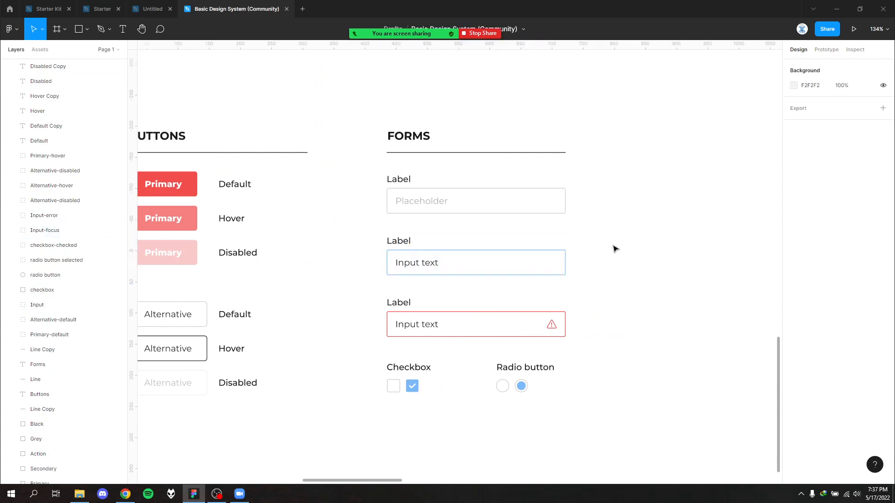
- Add the text "Button" on the empty canvas below the design system frame and wrap it in an auto layout frame
scroll(613, 251, "down", 8)
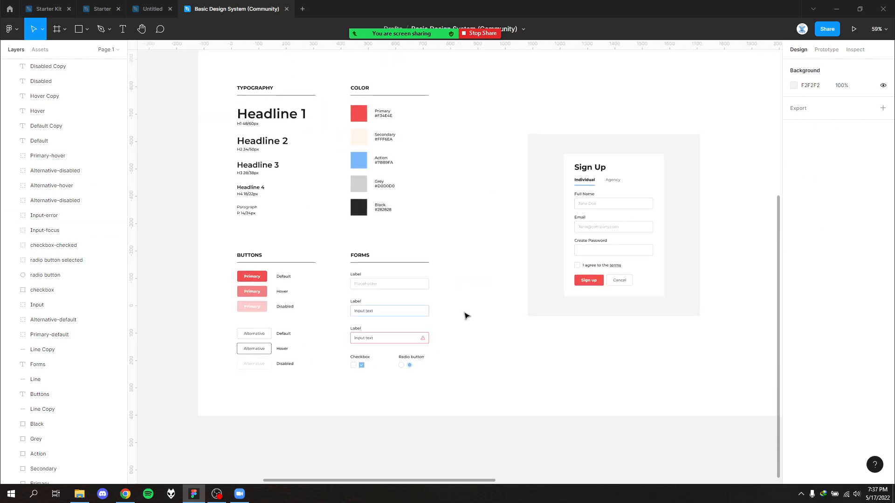
left_click_drag(463, 282, 536, 205)
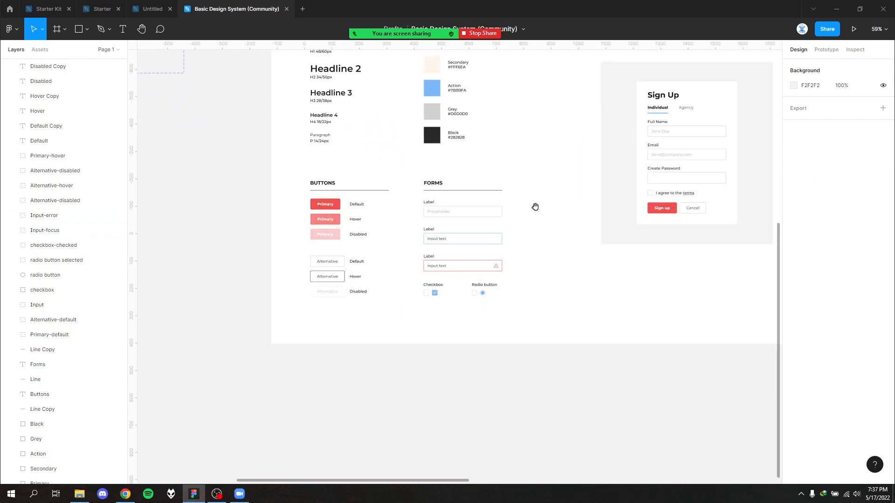
scroll(405, 163, "down", 6)
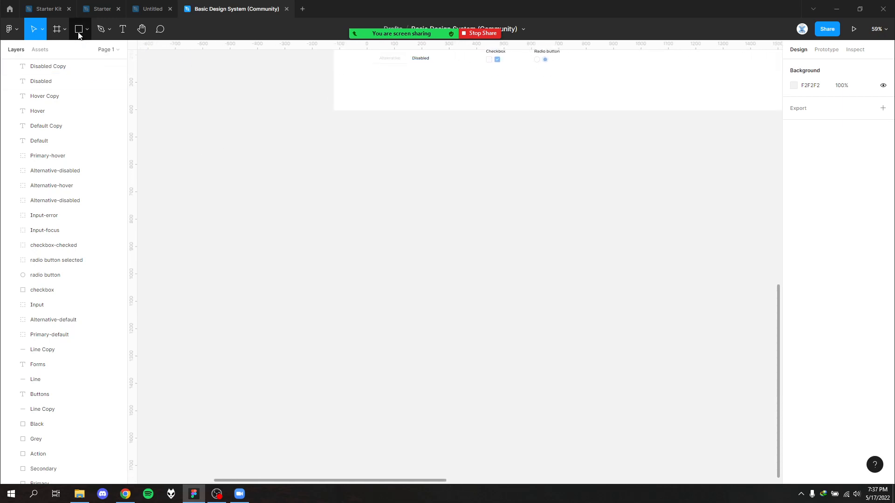
key("t")
left_click(409, 255)
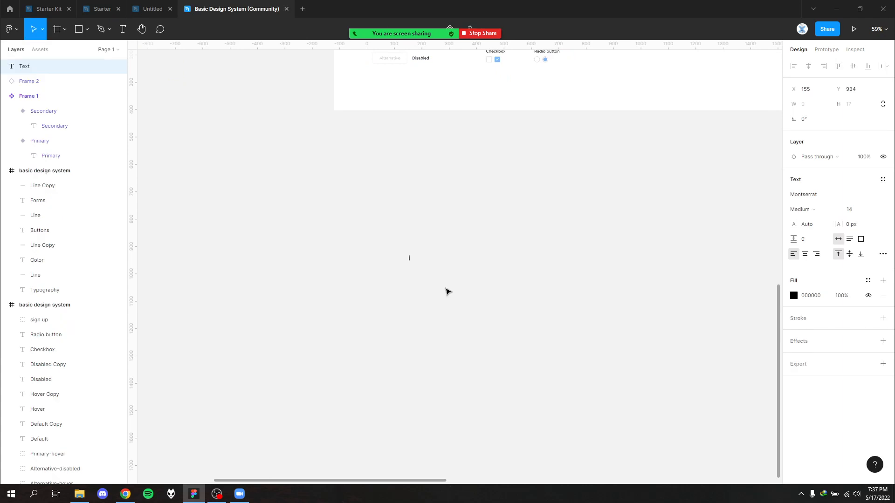
scroll(445, 292, "up", 5)
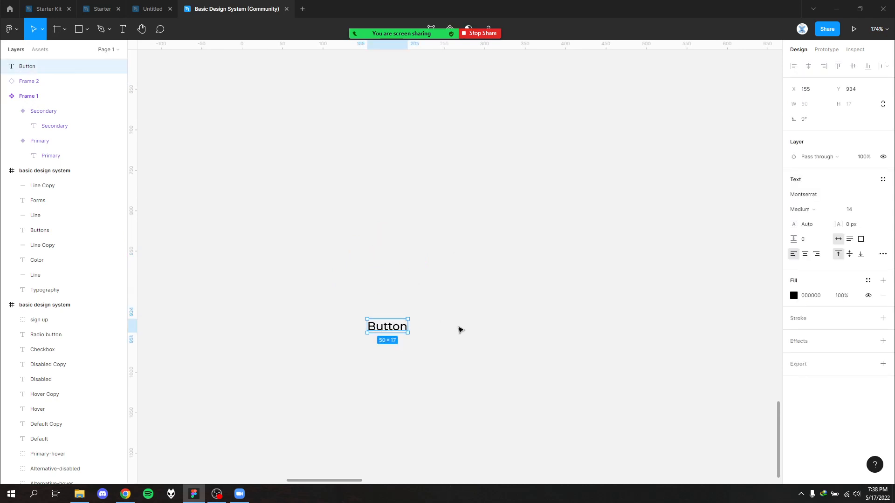
key("shift+a")
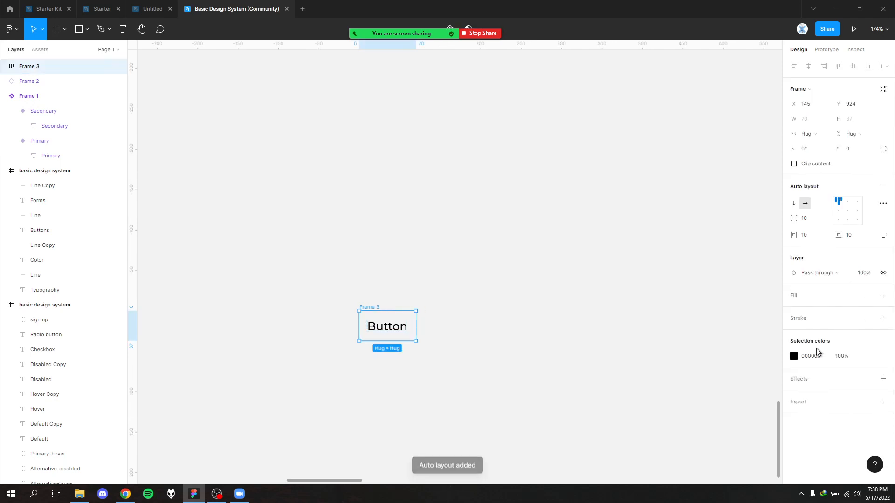
left_click(793, 357)
mouse_move(738, 308)
left_mouse_down()
mouse_move(718, 279)
mouse_move(747, 312)
left_mouse_up()
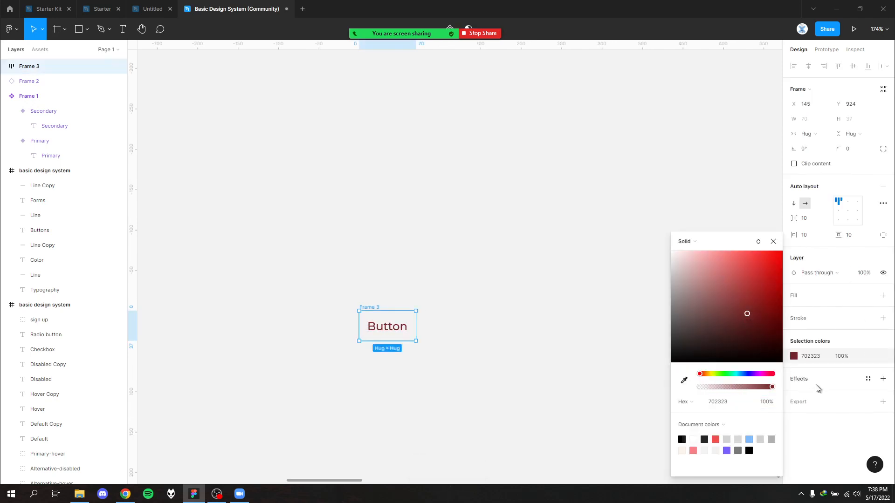
key("ctrl+z")
- Fill the button's auto layout frame with the Blue 1 color style
left_click(849, 299)
left_click(867, 296)
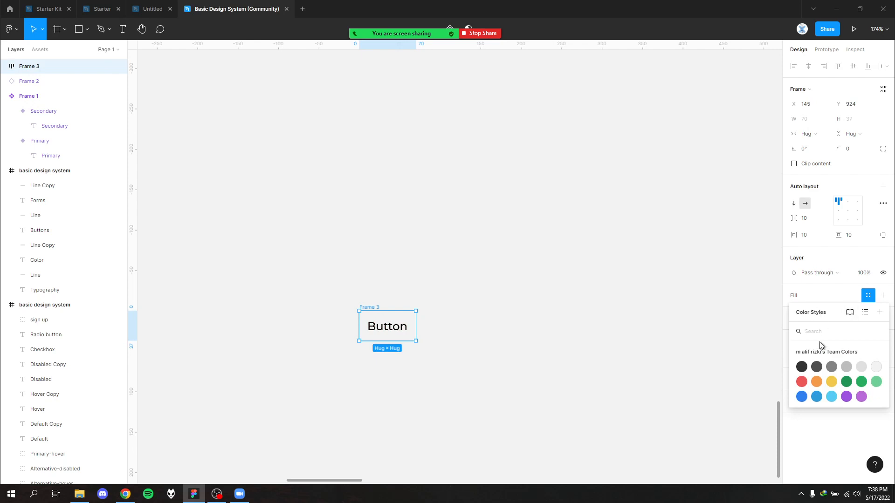
left_click(801, 398)
left_click(568, 375)
- Set the button label's text color to white (FFFFFF)
double_click(389, 331)
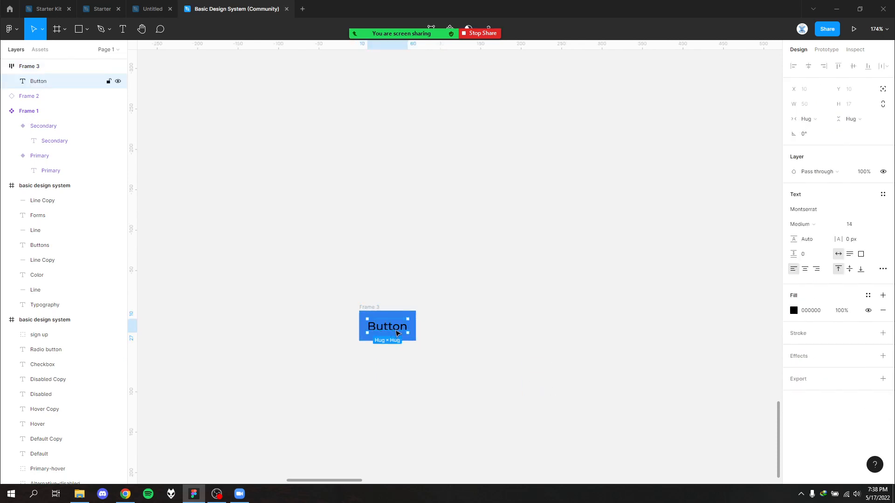
left_click(795, 313)
left_click_drag(745, 301, 666, 247)
left_click(550, 305)
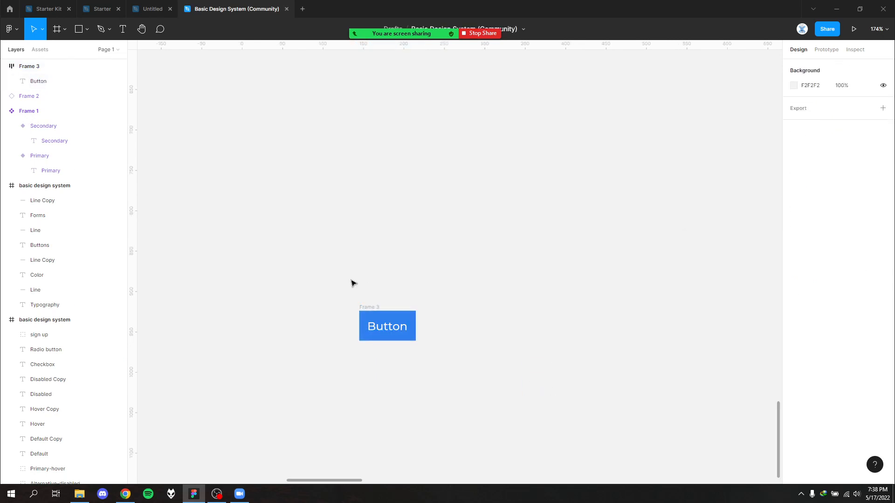
- Turn the blue auto layout Button frame into a component
left_click(370, 315)
right_click(364, 321)
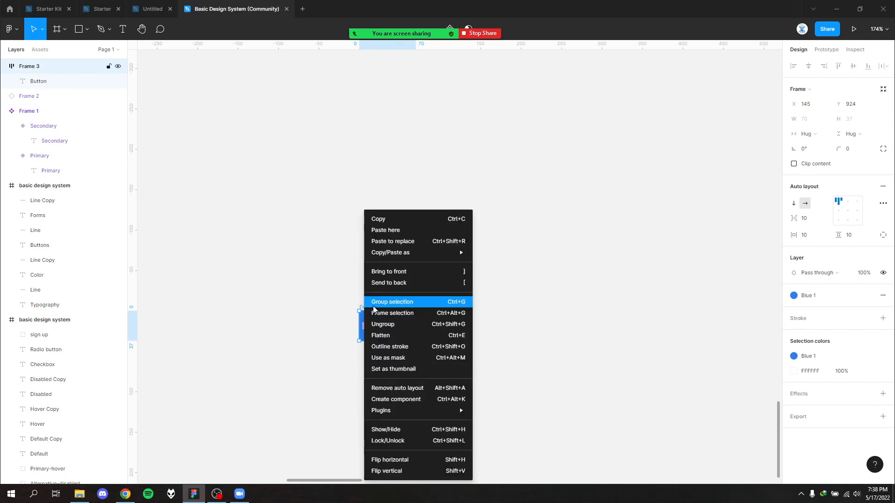
left_click(404, 399)
left_click(499, 339)
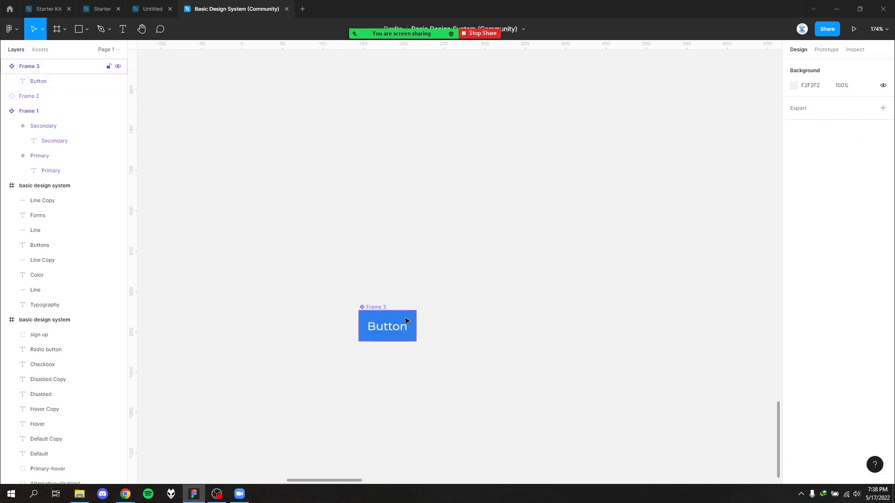
- Look over the button component alongside the buttons and forms of the design system frame
scroll(373, 247, "down", 4)
scroll(373, 247, "right", 2)
scroll(409, 182, "down", 5)
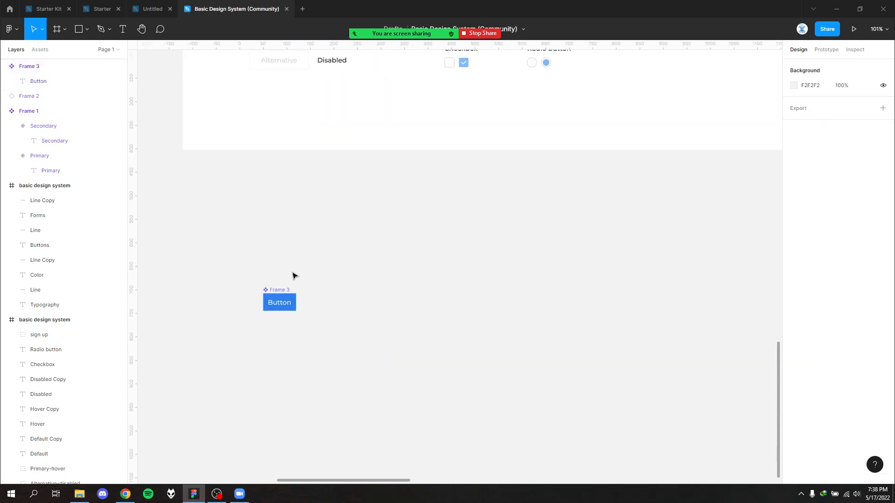
left_click(286, 294)
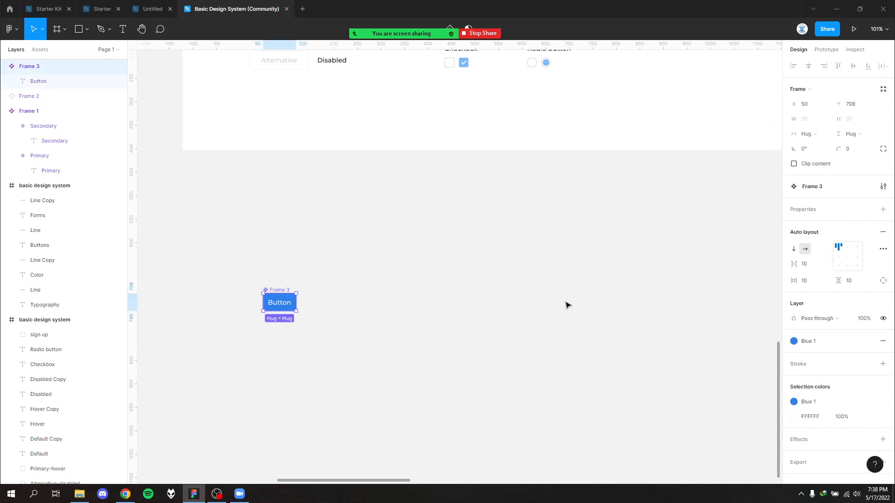
scroll(566, 302, "down", 3)
left_click(563, 264)
left_click_drag(487, 174, 447, 348)
scroll(415, 252, "up", 1)
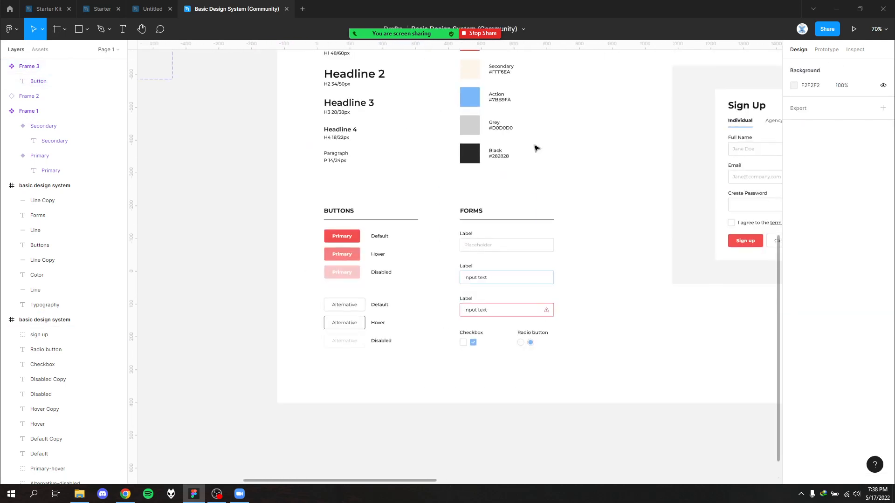
scroll(601, 294, "down", 2)
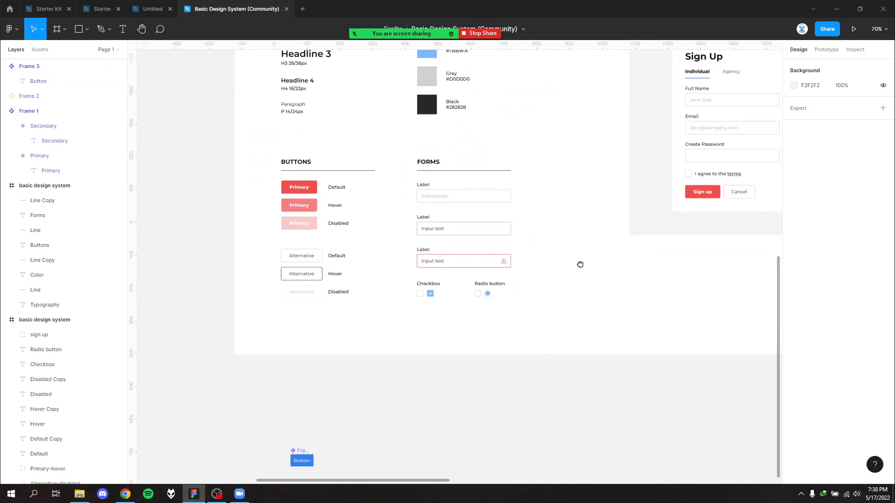
scroll(577, 280, "up", 2)
scroll(577, 301, "down", 2)
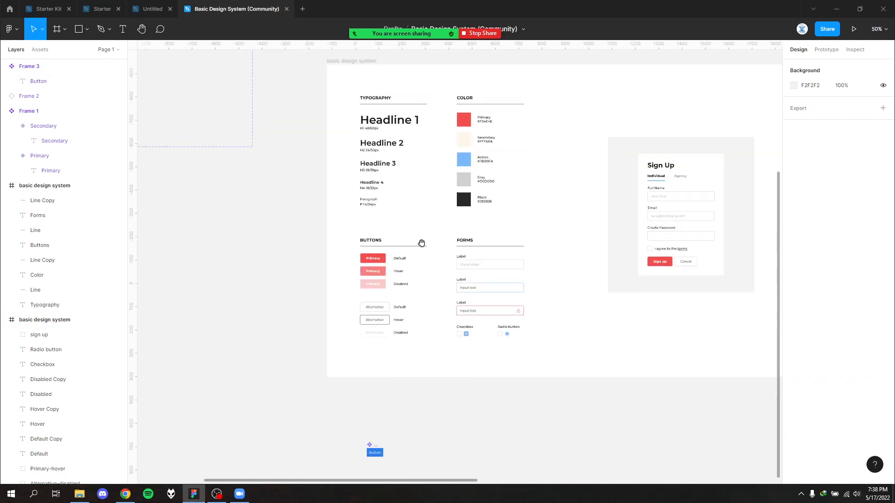
- Add a second page to the file
left_click(40, 50)
left_click(14, 50)
left_click(95, 51)
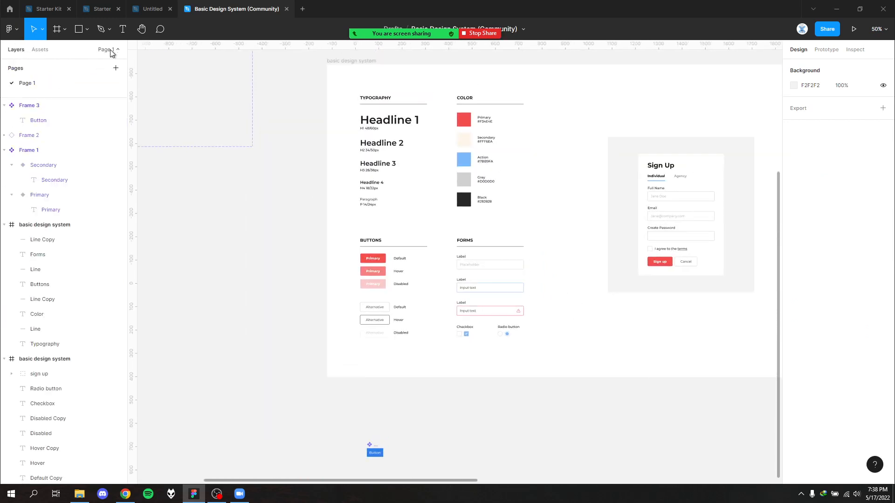
left_click(115, 68)
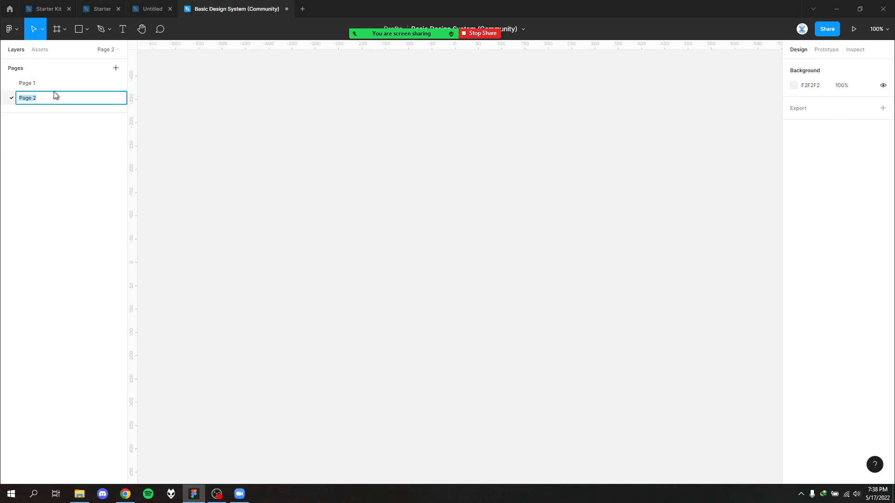
- Rename Page 1 as "Pattern" and Page 2 as "Component"
left_click(41, 84)
double_click(41, 86)
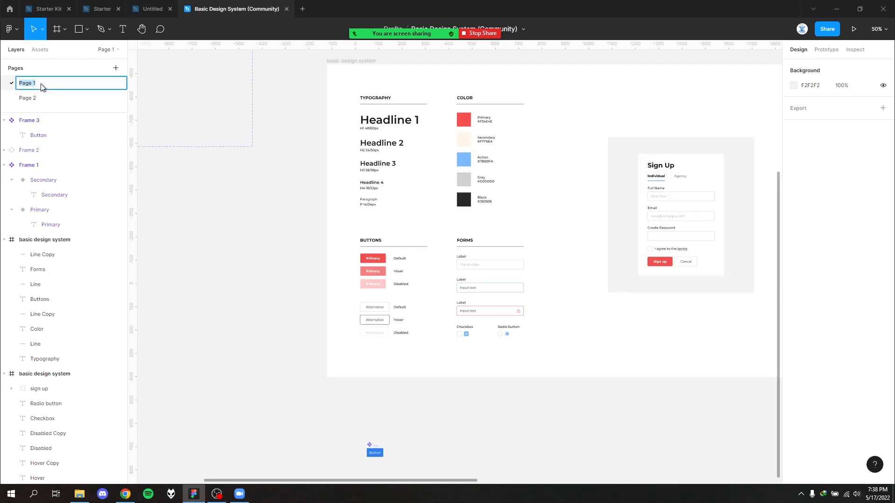
type("P")
left_click(51, 98)
double_click(51, 98)
type("Compon")
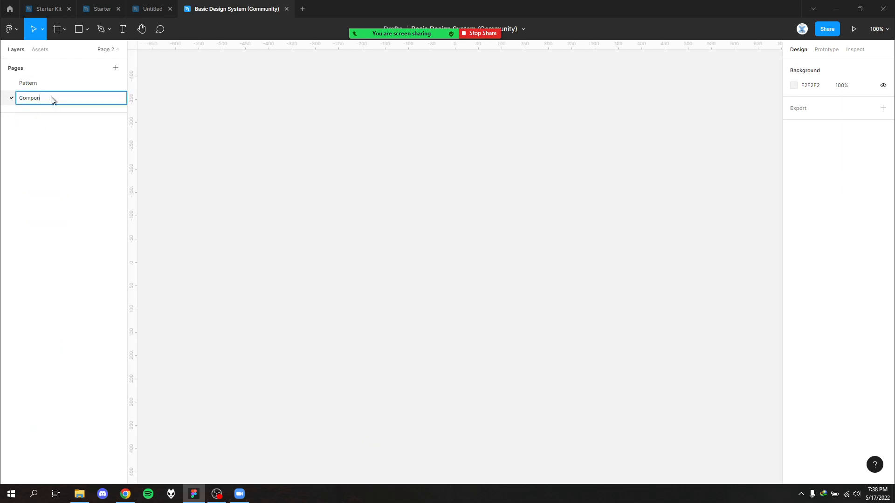
type("ent")
key("Return")
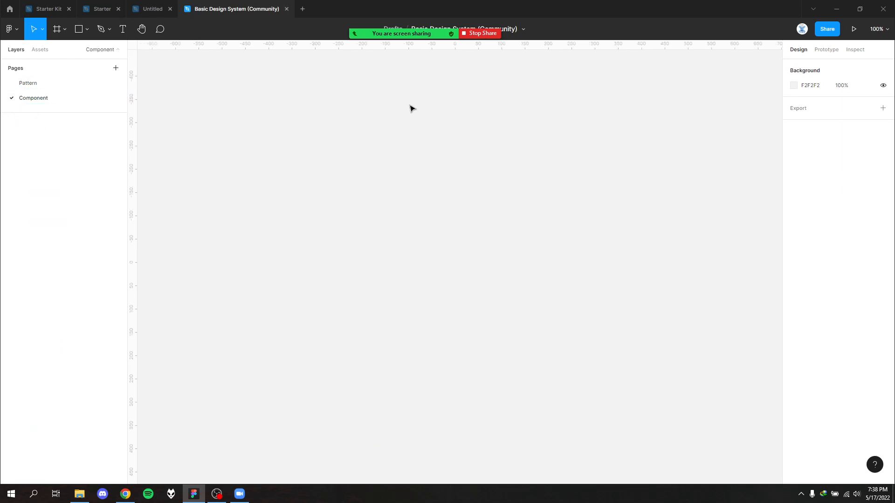
- Move the button component from the Pattern page to the Component page by cutting and pasting it
left_click(33, 84)
scroll(319, 369, "down", 3)
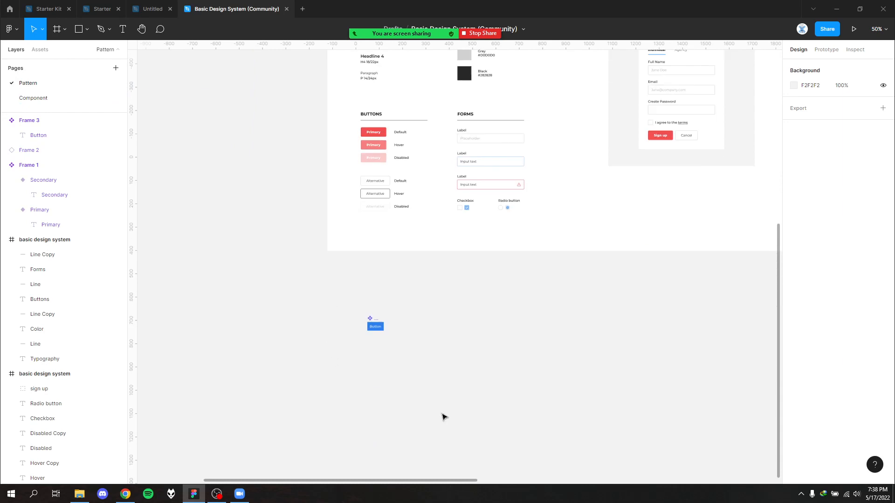
left_click(375, 325)
key("Delete")
left_click(39, 106)
key("ctrl+v")
key("shift+2")
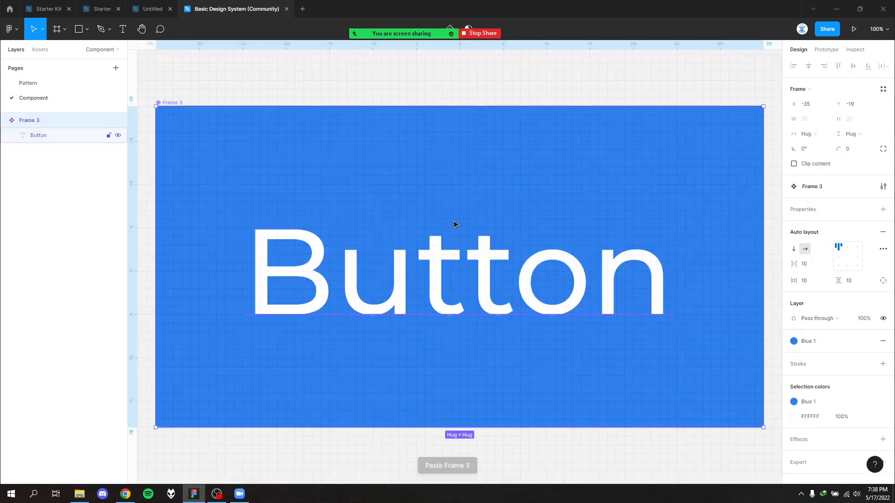
left_click(377, 176)
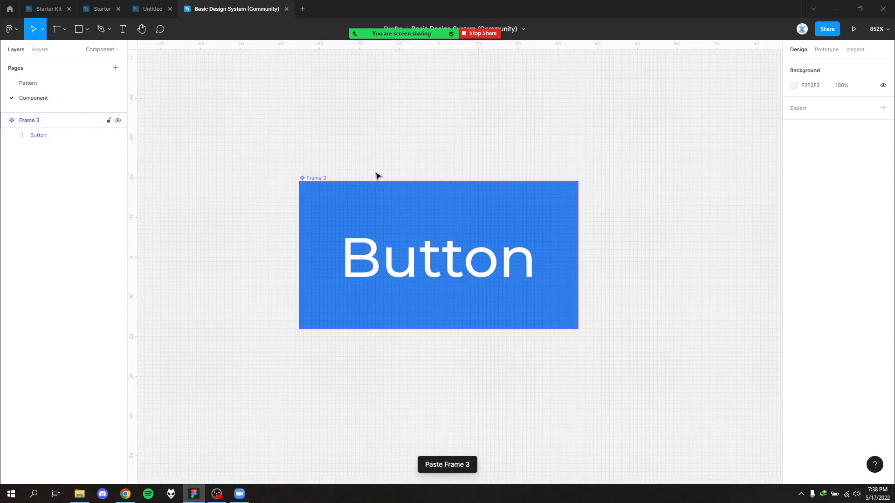
- Inspect the button component's advanced layout settings and its main component options
left_click(322, 179)
left_click_drag(589, 170, 400, 127)
scroll(459, 226, "down", 3)
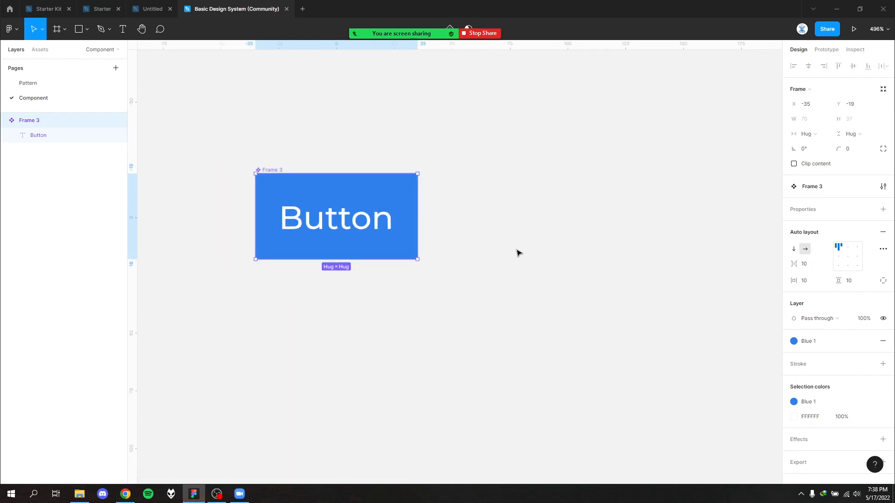
scroll(855, 318, "down", 1)
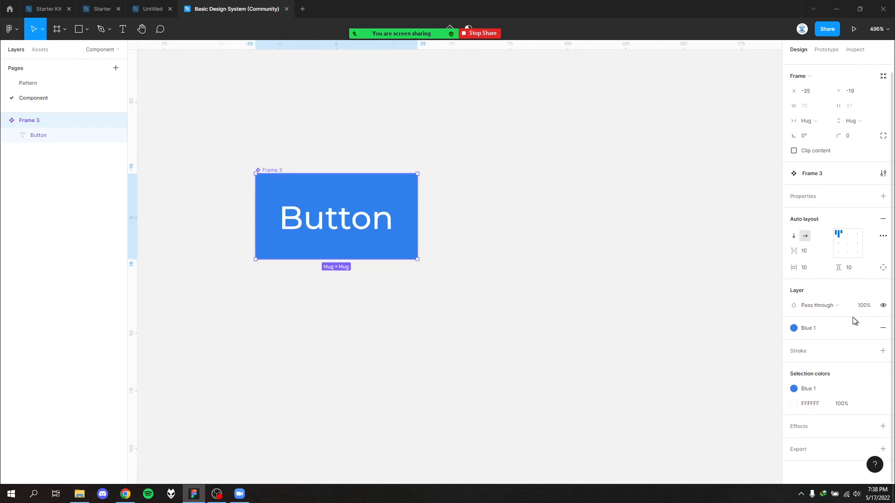
left_click(882, 237)
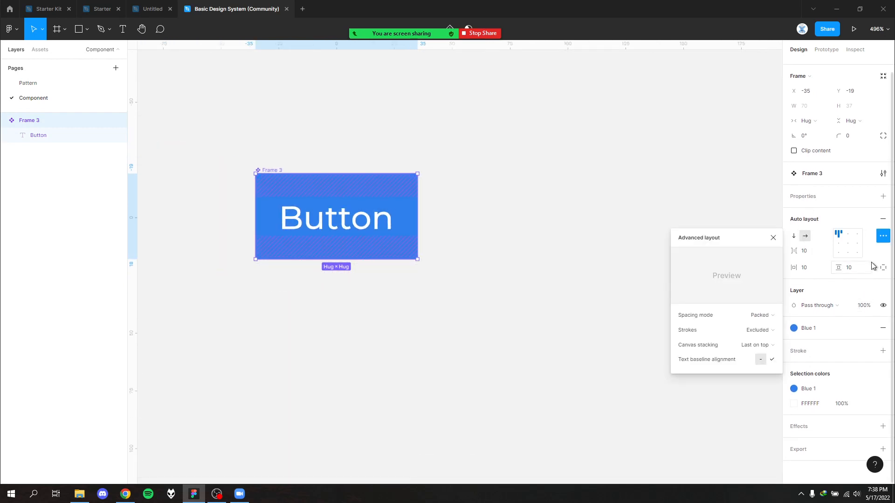
left_click(773, 238)
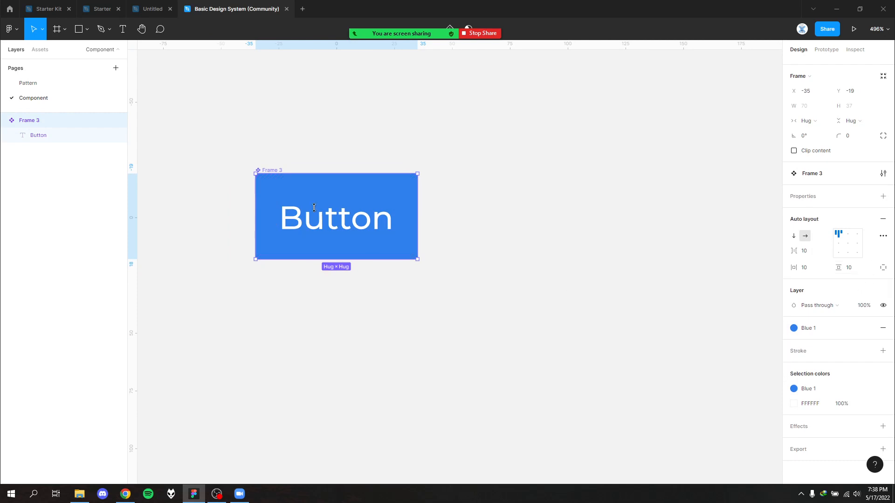
right_click(269, 167)
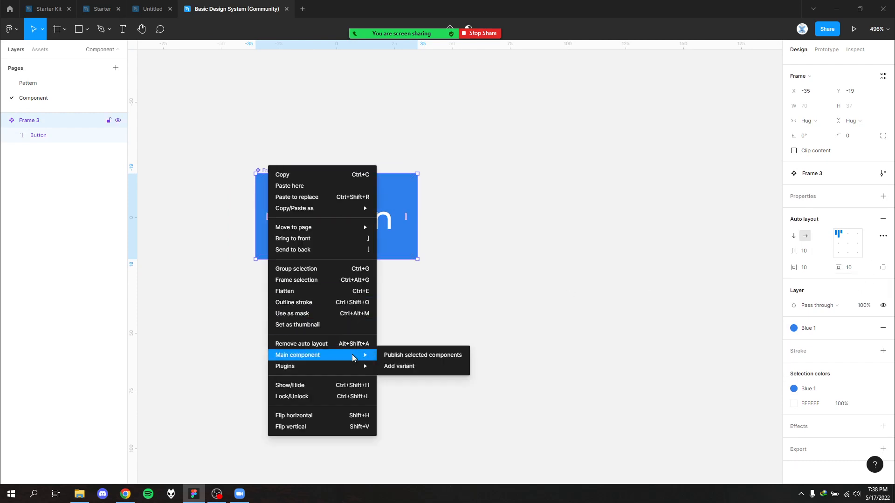
left_click(405, 328)
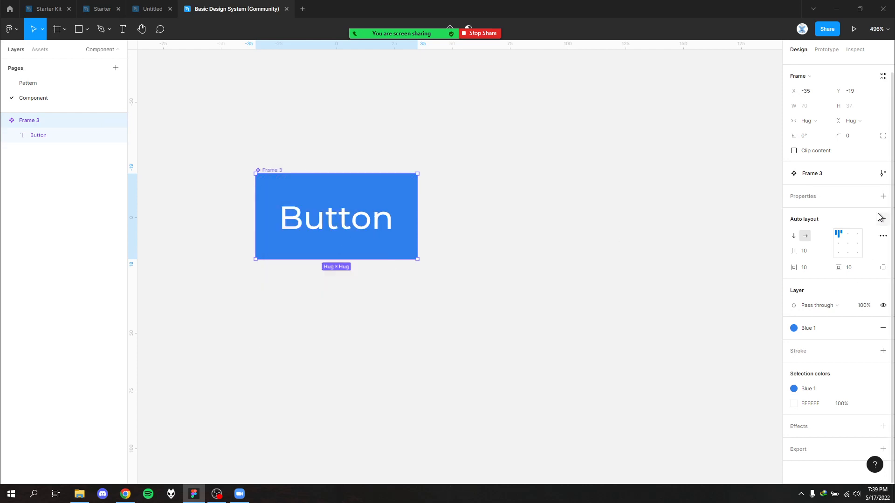
- Add a variant property to the button component and enlarge the component set frame to make room for more variants
left_click(883, 197)
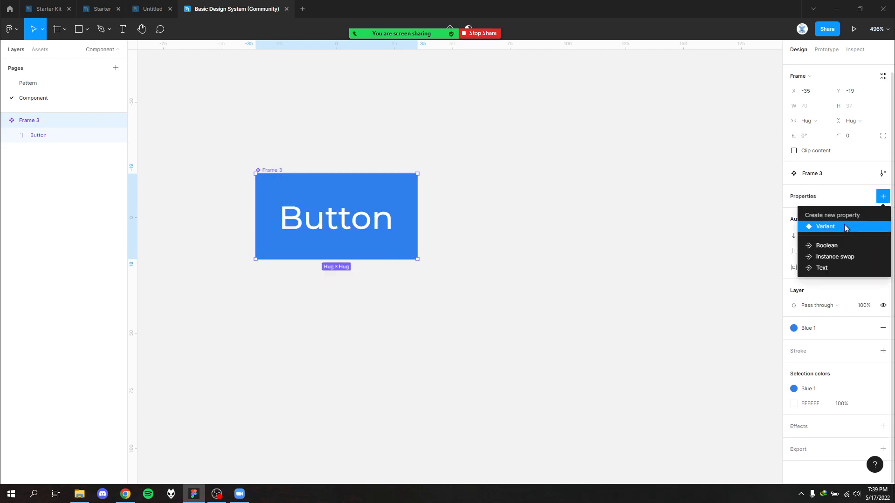
left_click(844, 226)
left_click(485, 305)
scroll(484, 298, "down", 3)
left_click_drag(551, 174, 468, 207)
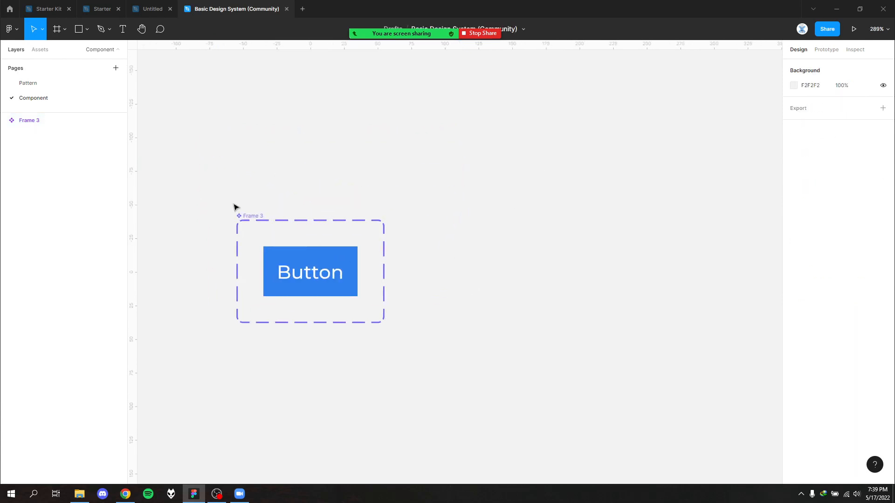
left_click(242, 215)
mouse_move(383, 321)
left_mouse_down()
mouse_move(686, 445)
mouse_move(281, 257)
mouse_move(395, 320)
left_mouse_up()
- Set the button variant's Property 1 value to "Variant"
left_click(300, 265)
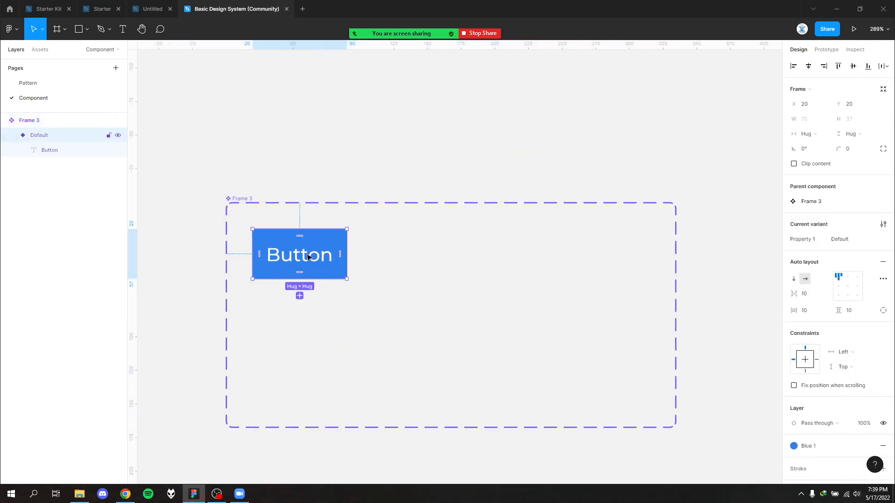
left_click(844, 239)
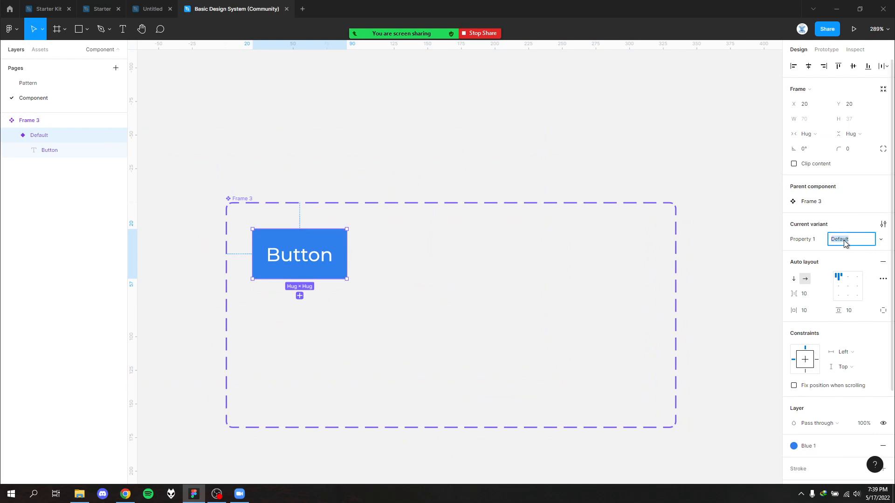
type("Variant")
left_click(681, 296)
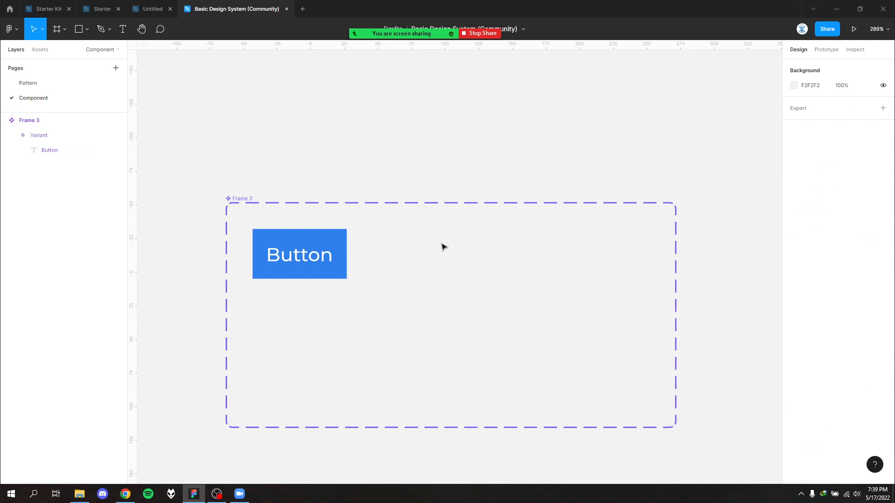
left_click(326, 268)
left_click_drag(320, 227, 396, 235)
key("ctrl+z")
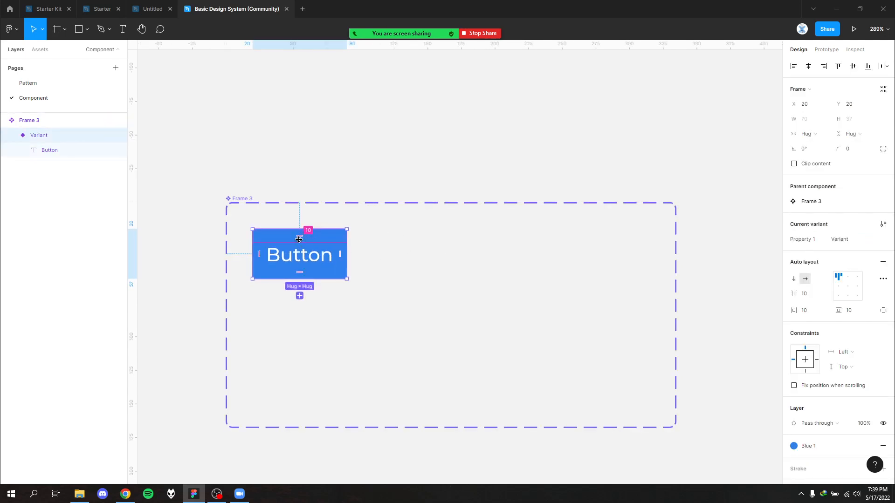
- Duplicate the button variant to the right of the original inside the component set
left_click_drag(298, 239, 410, 239)
left_click(427, 280)
left_click(328, 254)
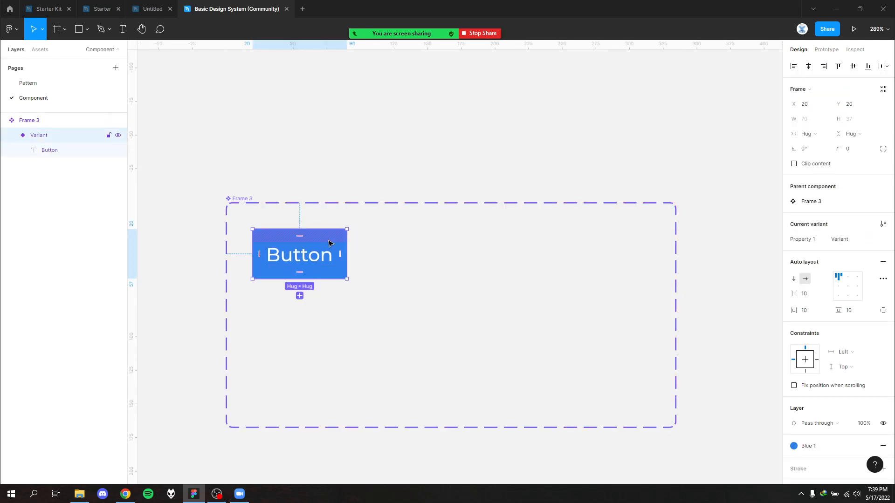
left_click_drag(329, 248, 455, 261)
- Set the duplicated variant's Property 1 value to "Alternative"
left_click(834, 244)
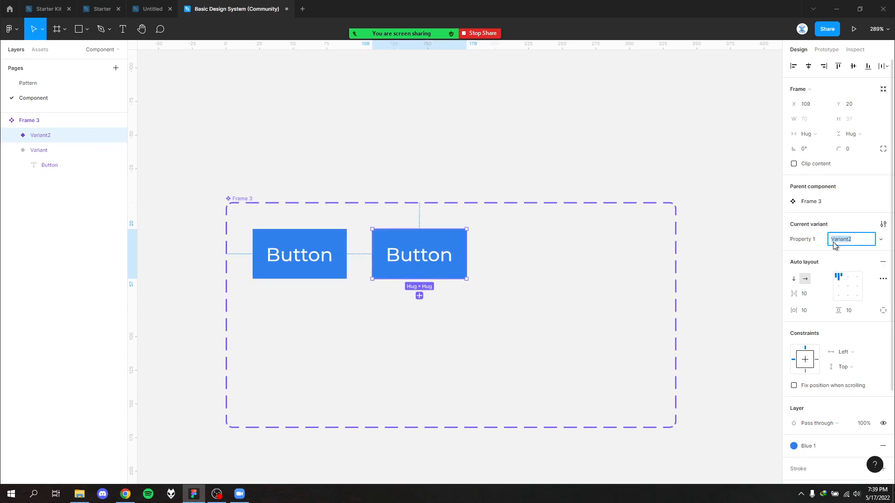
left_click(876, 242)
left_click(877, 244)
type("Alternative")
left_click(756, 306)
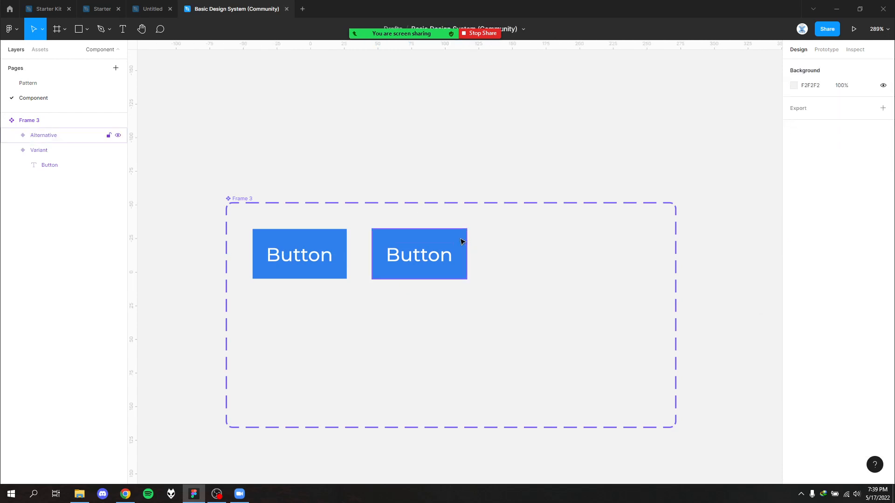
- Change the Alternative variant's fill to the red color style from the team colors
left_click(461, 239)
scroll(834, 359, "down", 5)
left_click(794, 328)
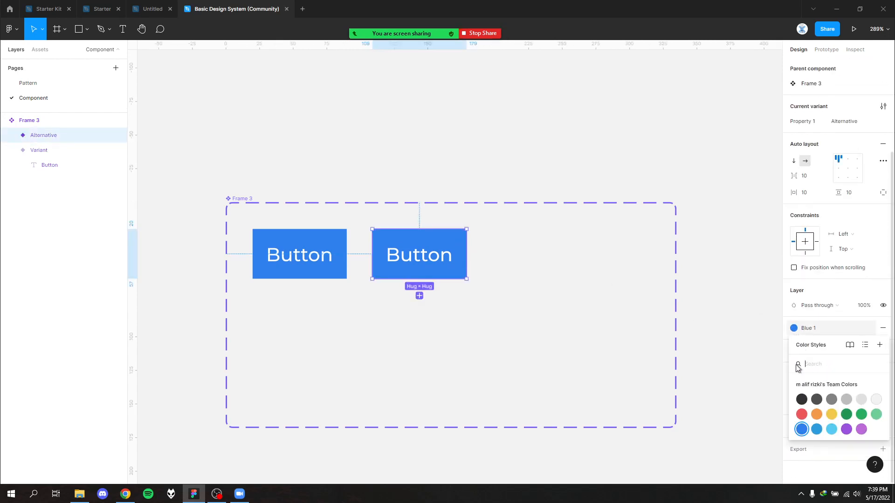
left_click(801, 417)
left_click(685, 369)
scroll(644, 316, "down", 2)
left_click_drag(501, 154, 508, 176)
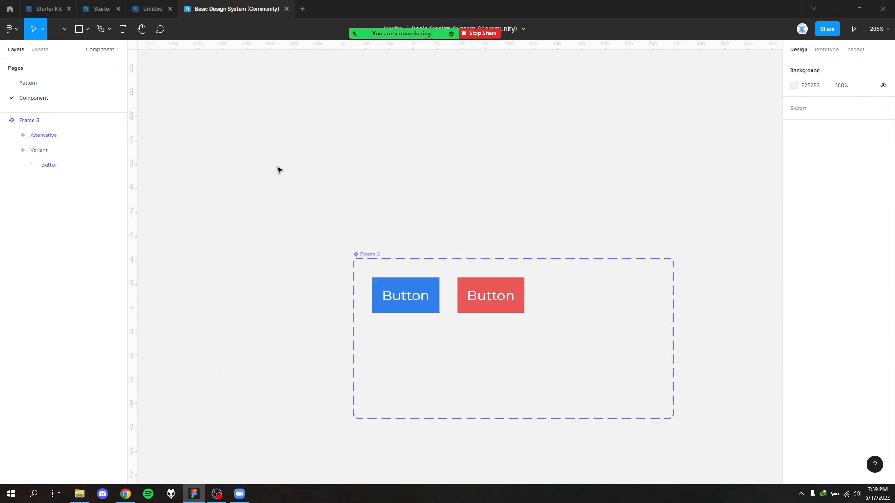
- On the Pattern page, place an instance of the local button component under the BUTTONS heading of the empty design system frame
left_click_drag(277, 166, 595, 407)
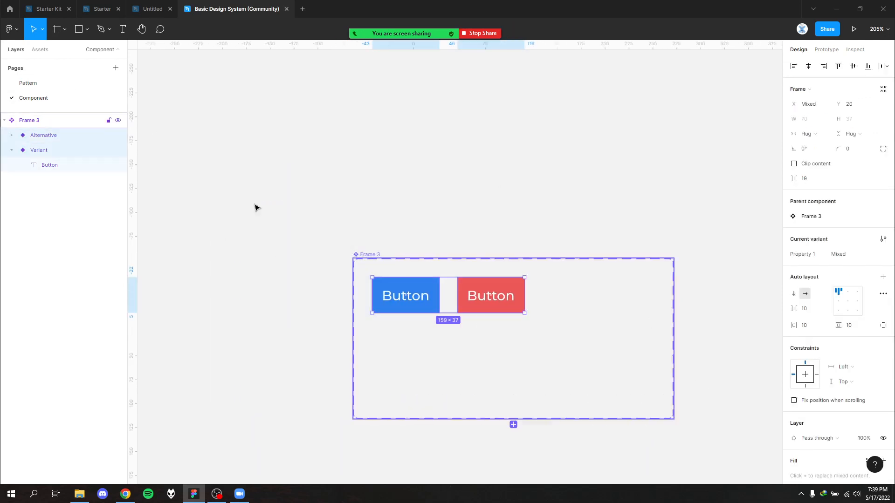
left_click(52, 85)
left_click_drag(438, 336, 196, 384)
left_click_drag(551, 288, 232, 382)
left_click_drag(577, 245, 495, 267)
scroll(406, 202, "up", 3)
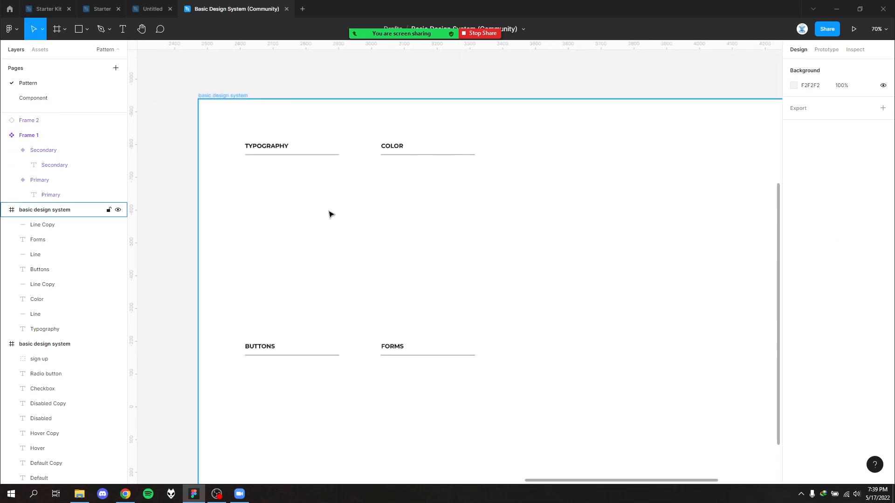
left_click(46, 54)
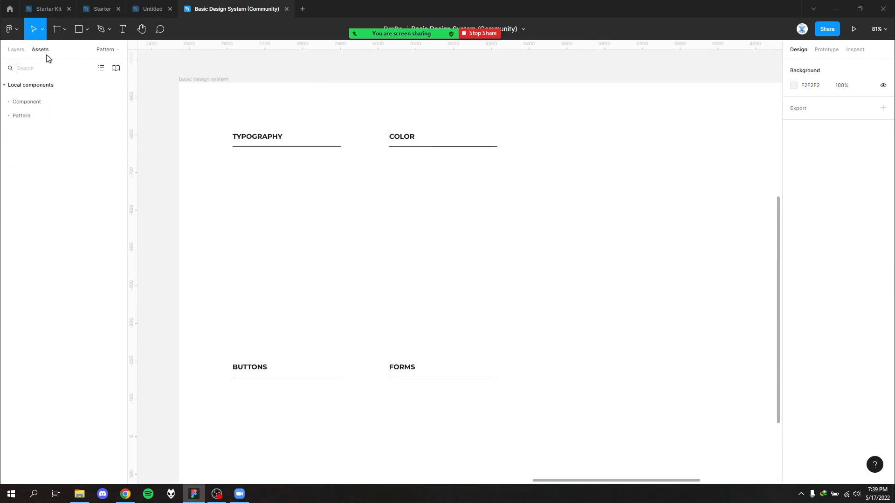
left_click(9, 102)
left_click_drag(33, 138, 256, 404)
scroll(322, 290, "up", 5)
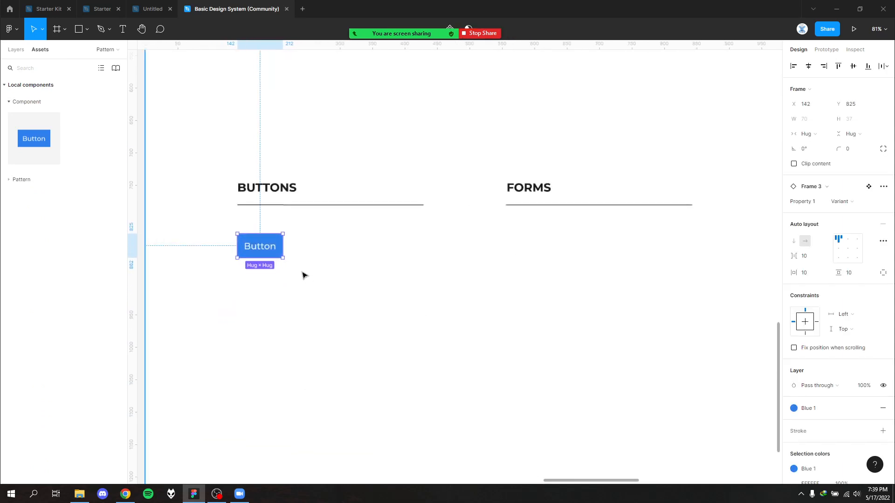
- Duplicate the button instance about 164 px straight below the first one and switch the copy to the Alternative variant
left_click_drag(264, 246, 265, 352)
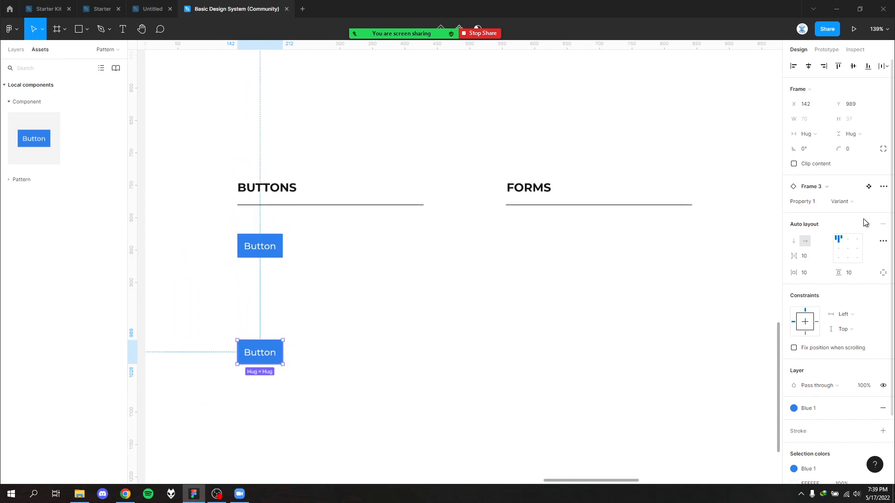
left_click(866, 202)
left_click(857, 212)
left_click(374, 342)
- Delete the Primary and Secondary variants of the old Frame 1 component set beside the completed design system frame
scroll(379, 318, "down", 2)
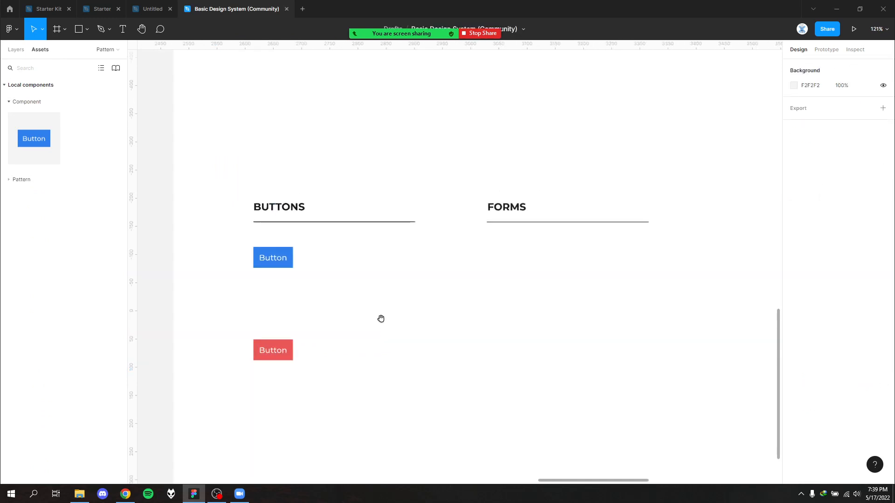
scroll(383, 292, "down", 5)
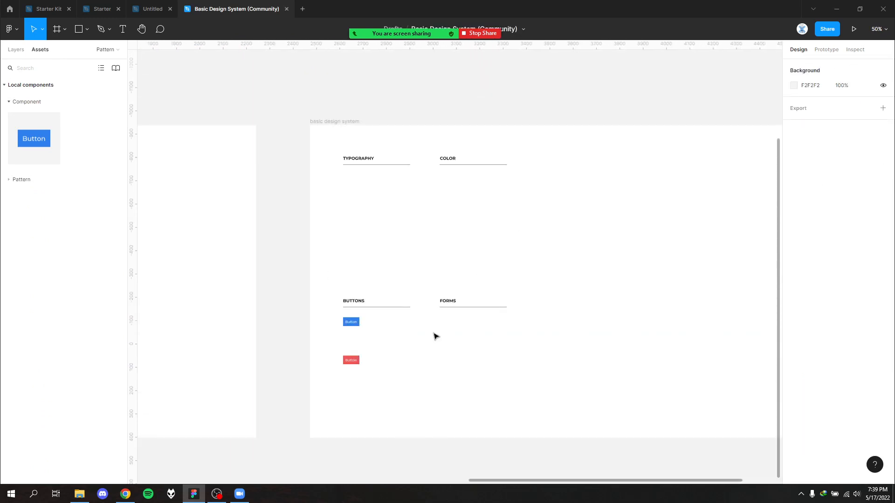
scroll(433, 335, "up", 1)
left_click_drag(414, 341, 654, 345)
left_click_drag(352, 329, 715, 345)
left_click(17, 51)
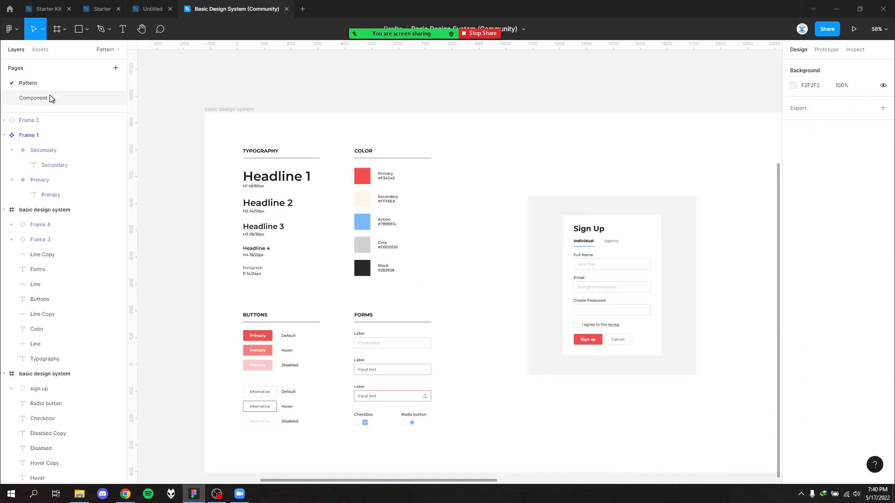
left_click_drag(482, 339, 657, 387)
scroll(650, 381, "down", 2)
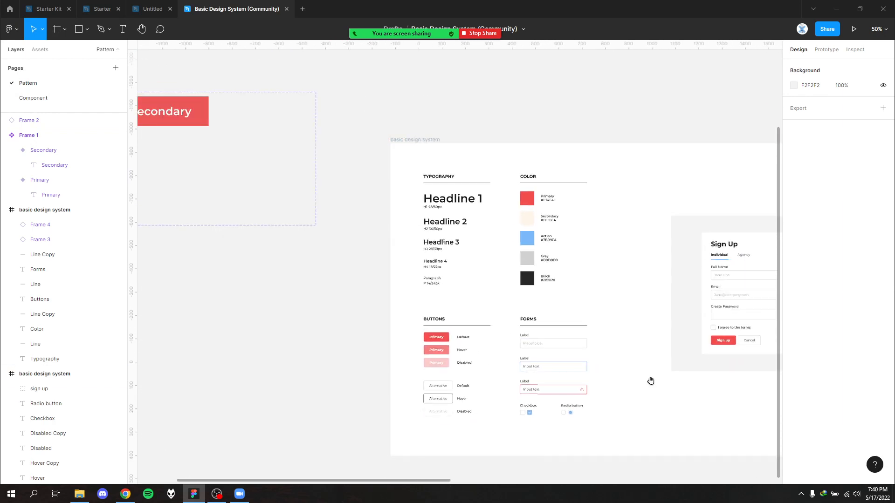
left_click_drag(329, 265, 250, 82)
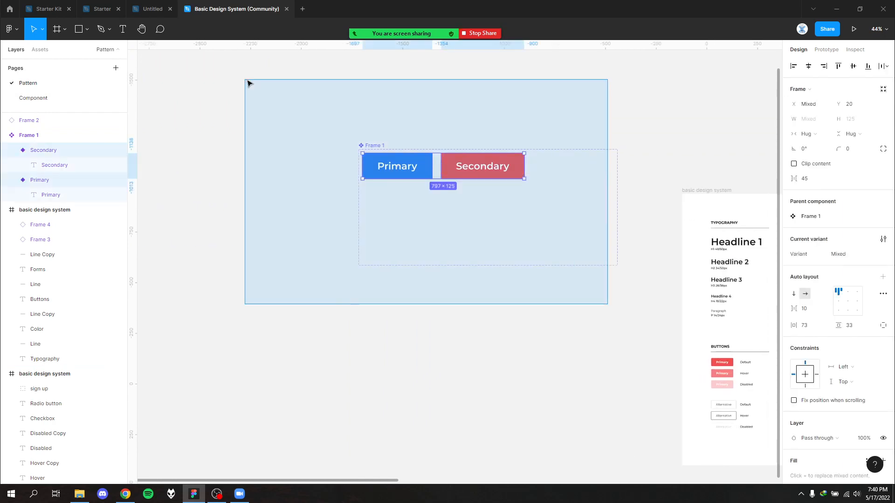
key("Delete")
- Copy the Headline 1 to Headline 4 texts with their size captions from the completed frame into the empty frame's TYPOGRAPHY section
left_click_drag(670, 308, 138, 198)
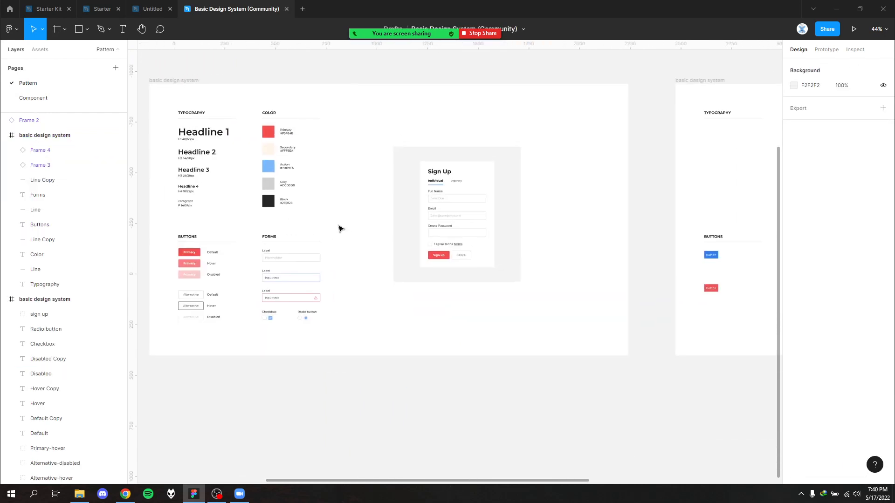
scroll(339, 228, "up", 2)
left_click_drag(435, 234, 576, 316)
scroll(367, 173, "up", 2)
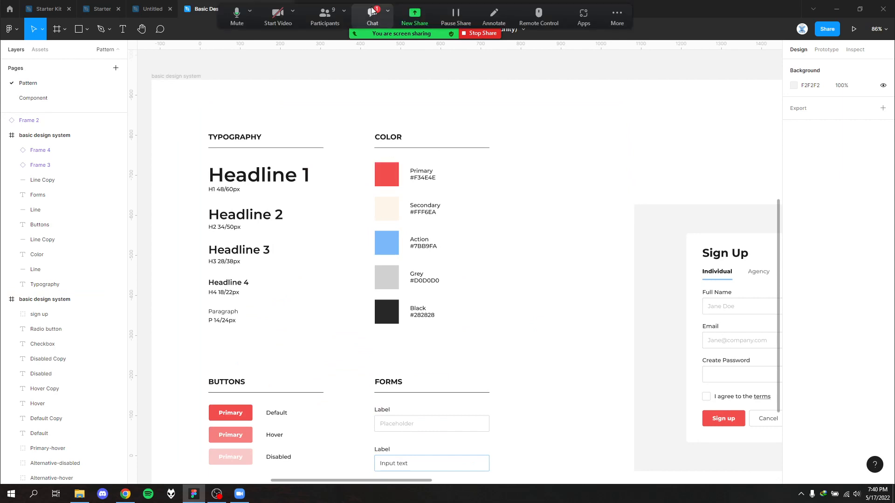
left_click_drag(601, 173, 661, 176)
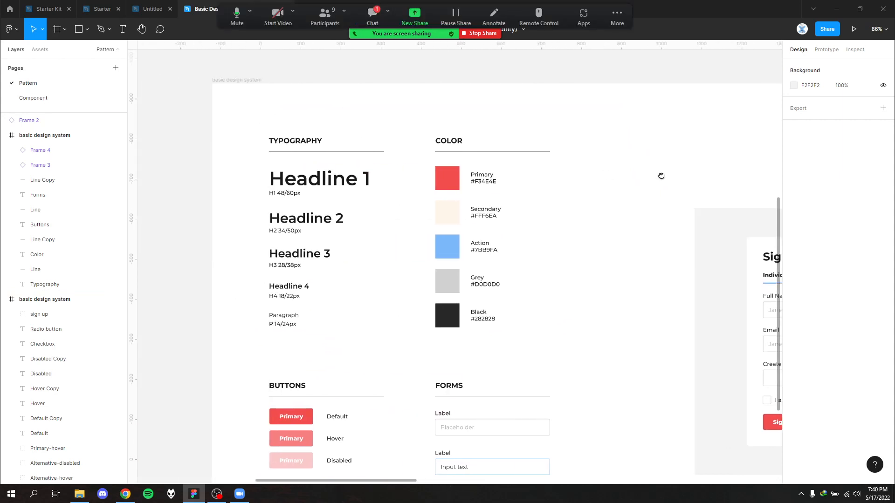
left_click_drag(380, 342, 262, 182)
left_click_drag(385, 273, 254, 167)
left_click_drag(393, 299, 250, 162)
left_click(404, 279)
left_click_drag(503, 278, 288, 251)
left_click_drag(768, 244, 406, 248)
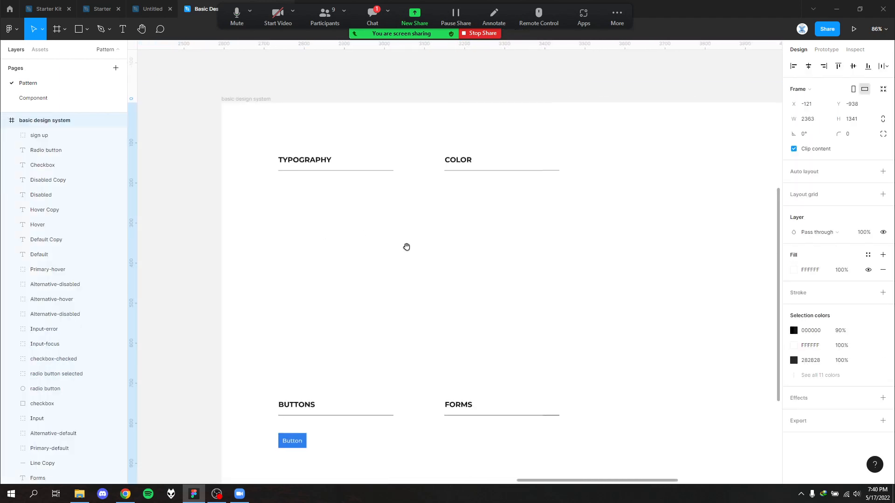
left_click(428, 253)
left_click(273, 98)
key("ctrl+v")
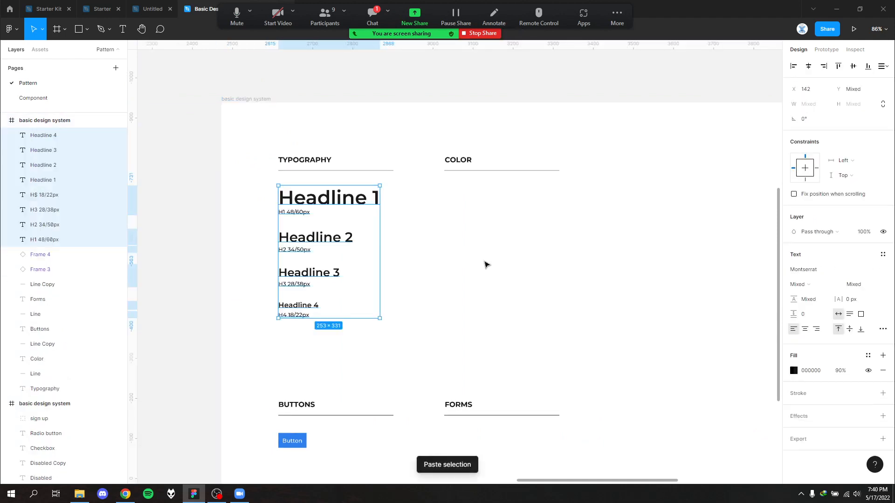
- Examine the font, weight and size properties of the pasted Headline 1 to Headline 4 texts
left_click(485, 263)
scroll(335, 210, "up", 3)
left_click(363, 198)
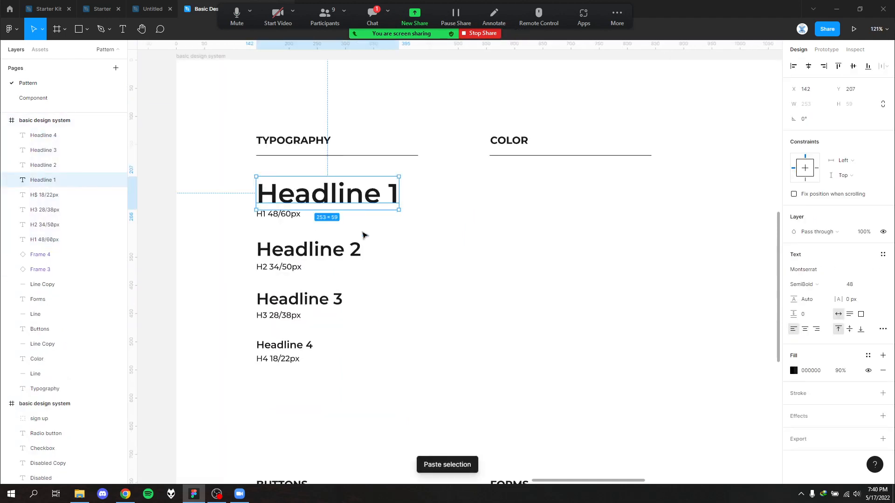
left_click(358, 251)
left_click(332, 295)
left_click(307, 345)
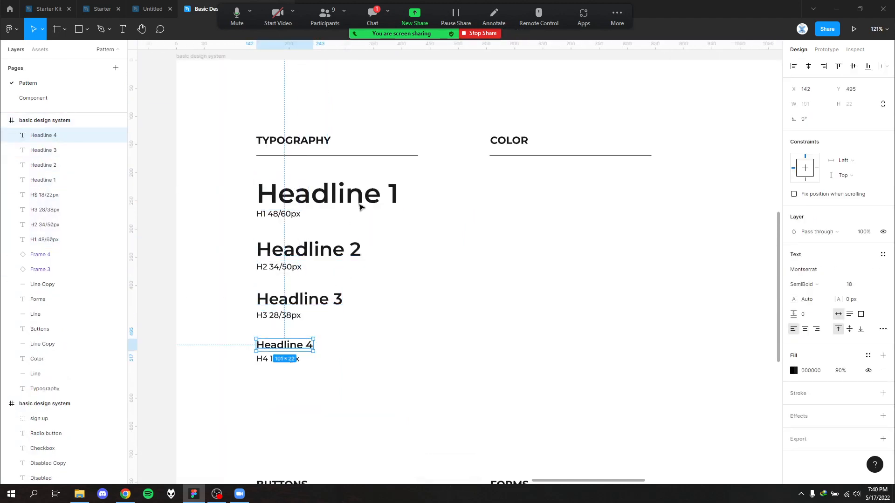
left_click(361, 203)
left_click(338, 258)
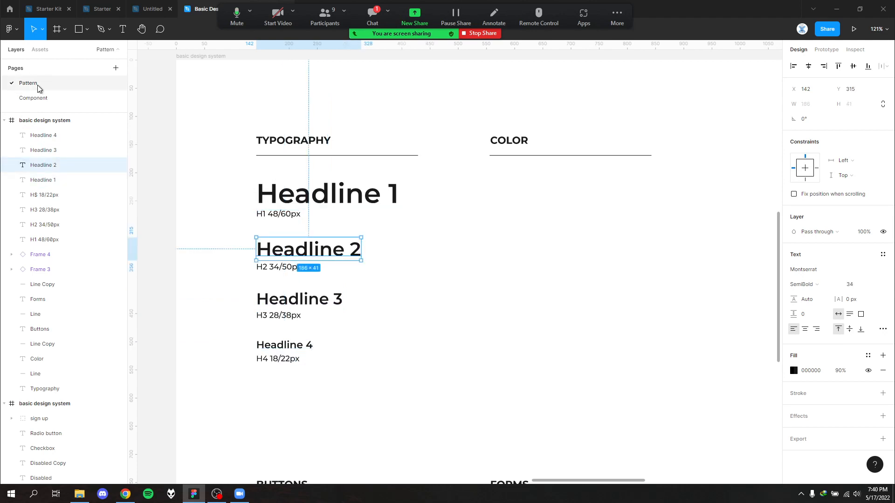
left_click(479, 317)
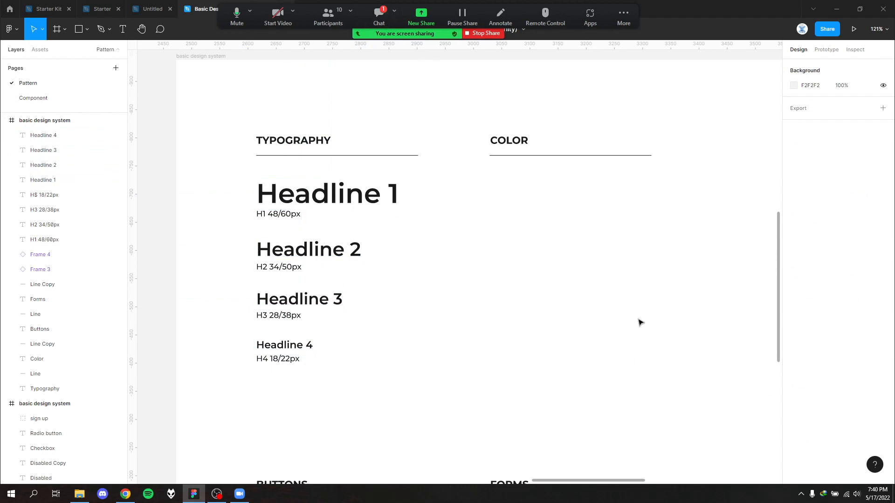
left_click(393, 205)
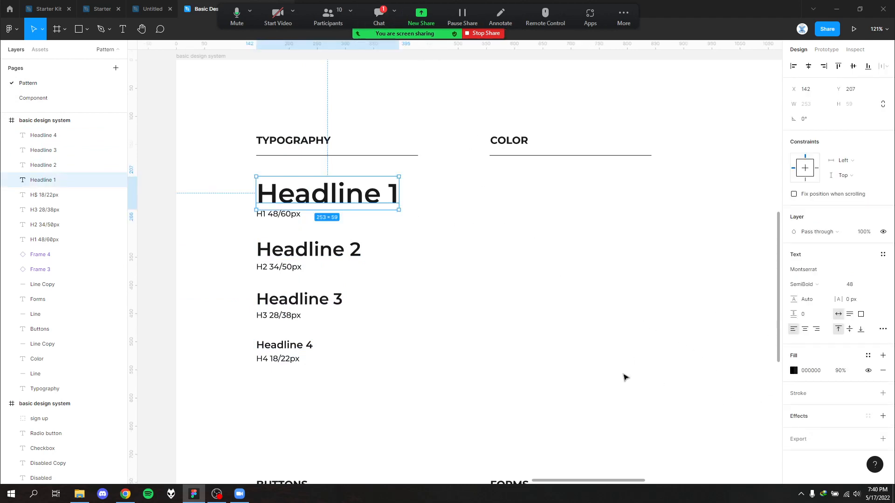
left_click(625, 377)
scroll(466, 242, "down", 3)
scroll(475, 242, "right", 2)
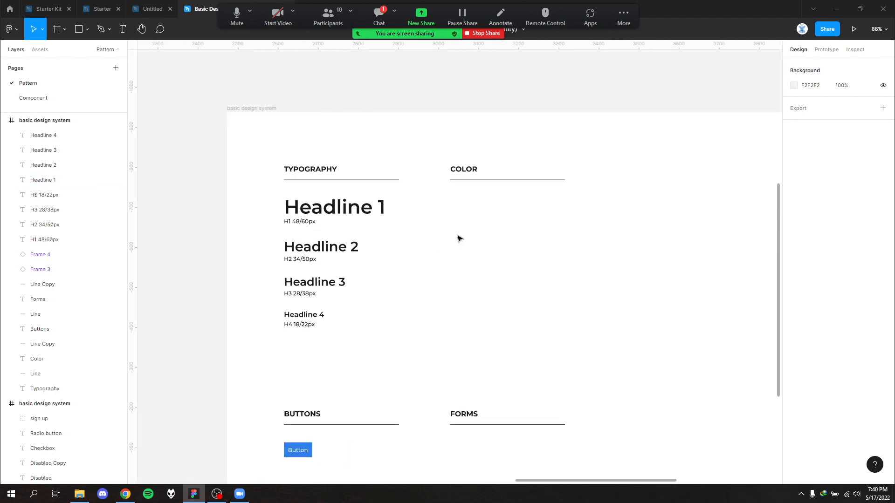
left_click(327, 214)
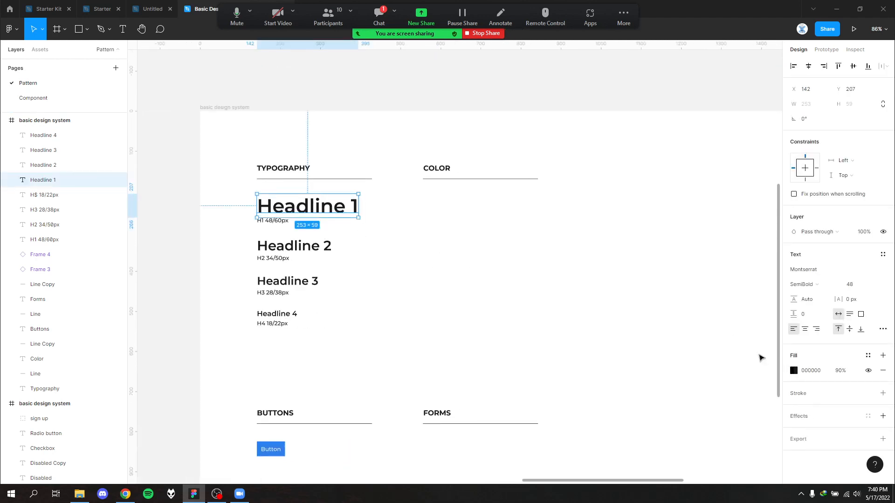
left_click(614, 352)
left_click_drag(649, 284, 566, 290)
left_click(255, 225)
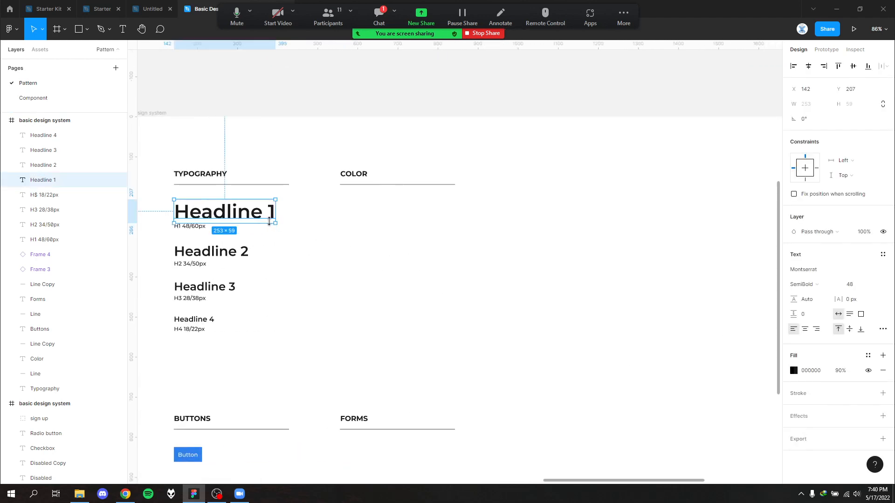
left_click_drag(287, 349, 169, 208)
left_click(248, 248)
- Create a text style named "Heading 1" from the Headline 1 text
left_click(242, 213)
left_click(883, 255)
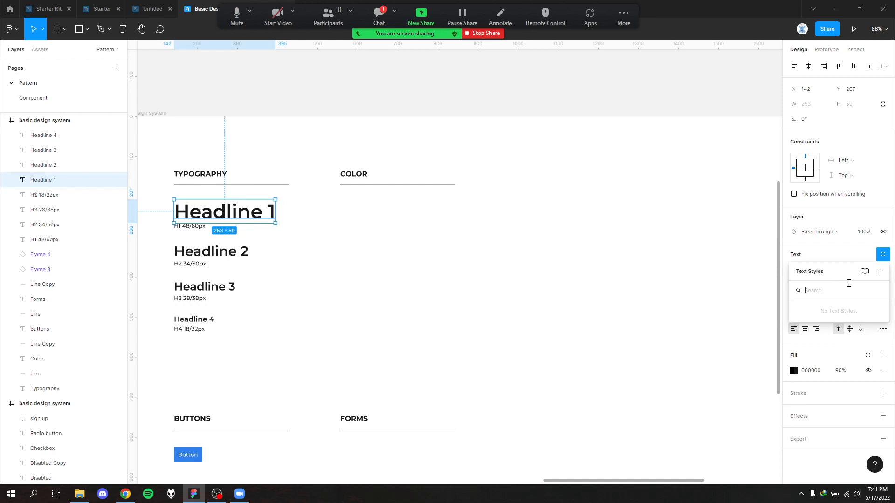
left_click(861, 259)
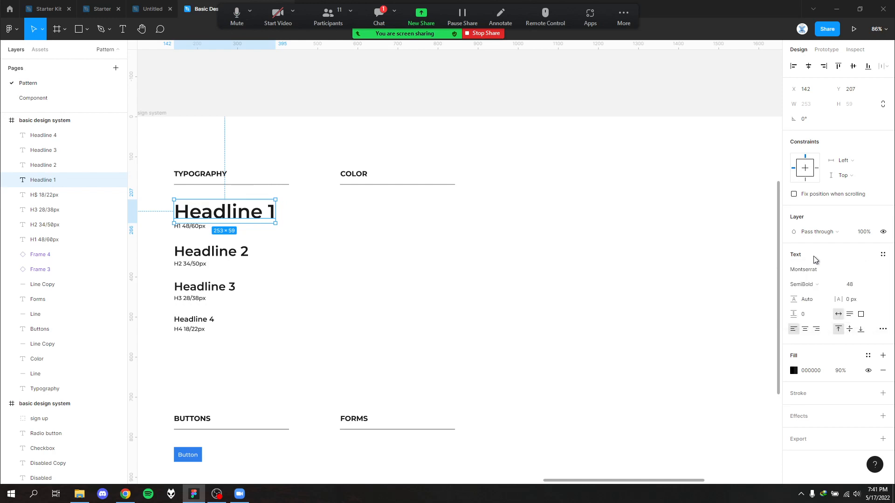
left_click(882, 254)
left_click(879, 272)
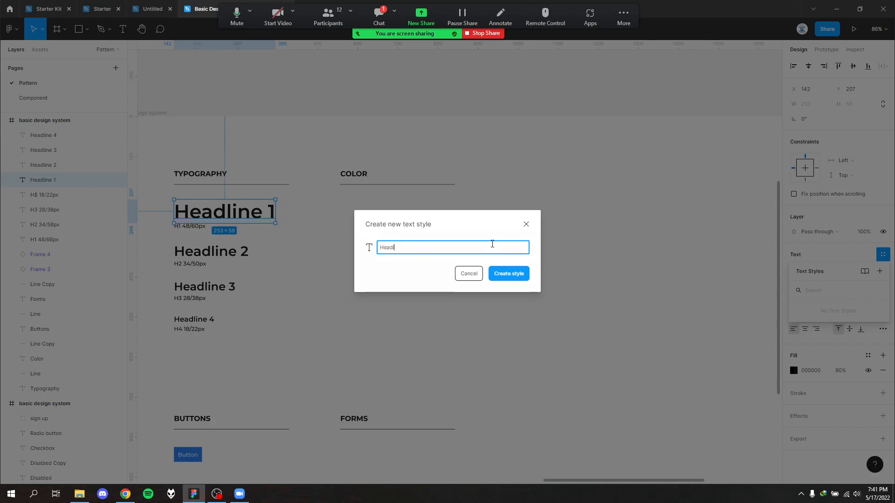
left_click(510, 273)
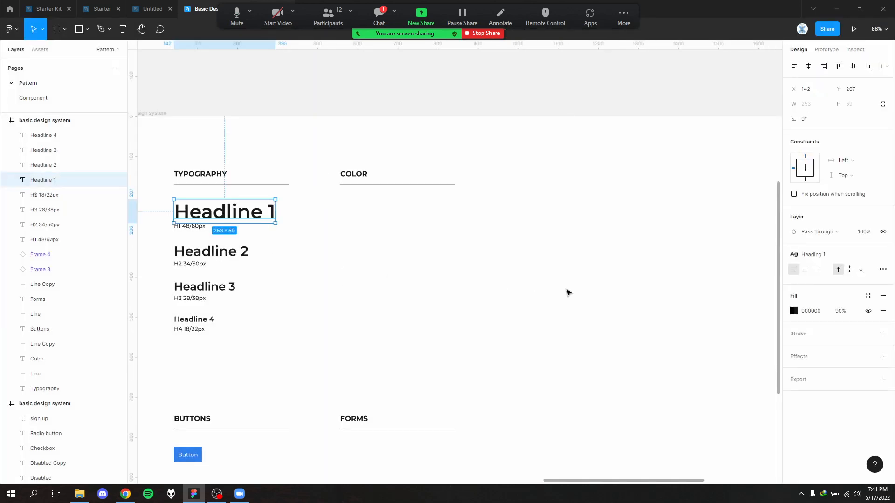
left_click(838, 255)
left_click(838, 254)
left_click(814, 254)
left_click(303, 268)
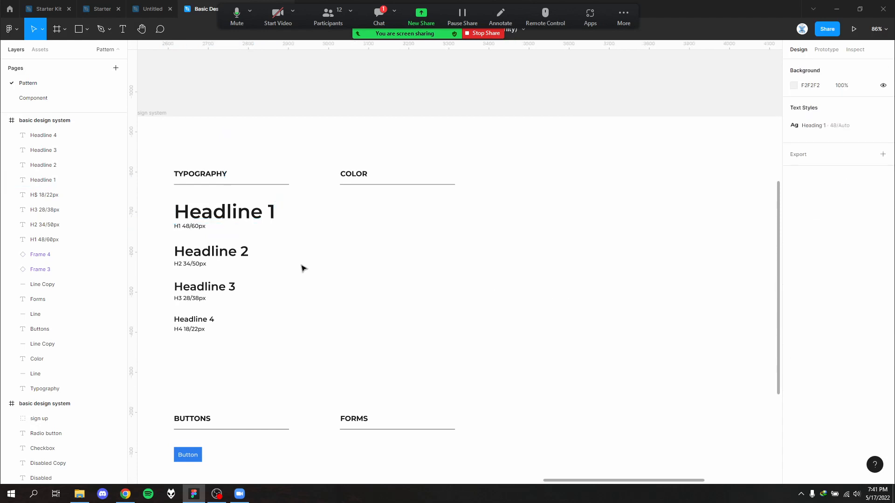
- Create a text style named "Heading 2" from the Headline 2 text
left_click(203, 256)
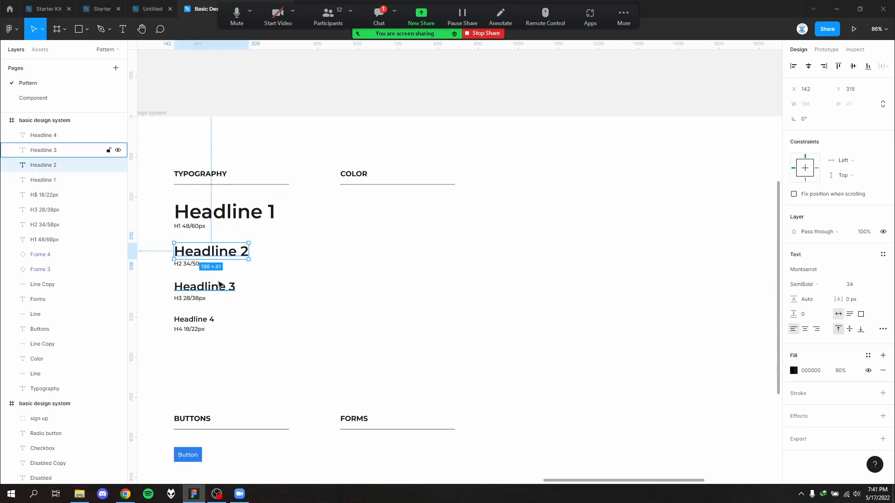
left_click(882, 254)
left_click(879, 271)
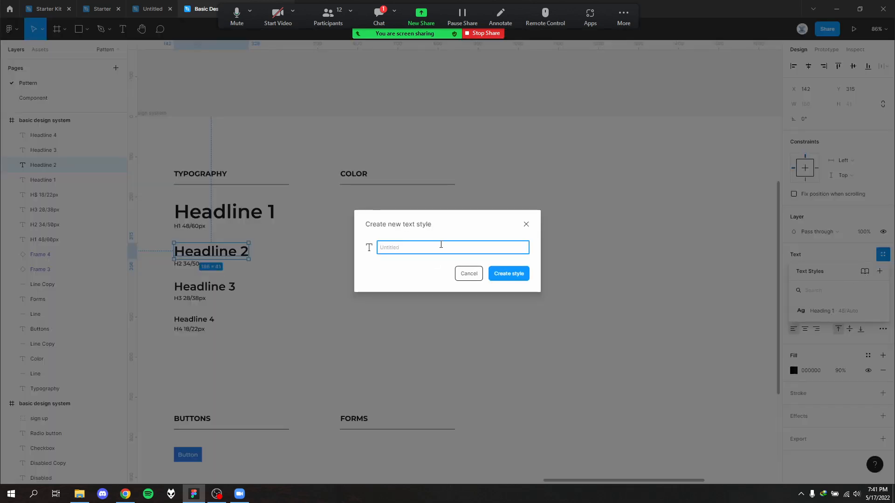
type("Heading 2")
key("Return")
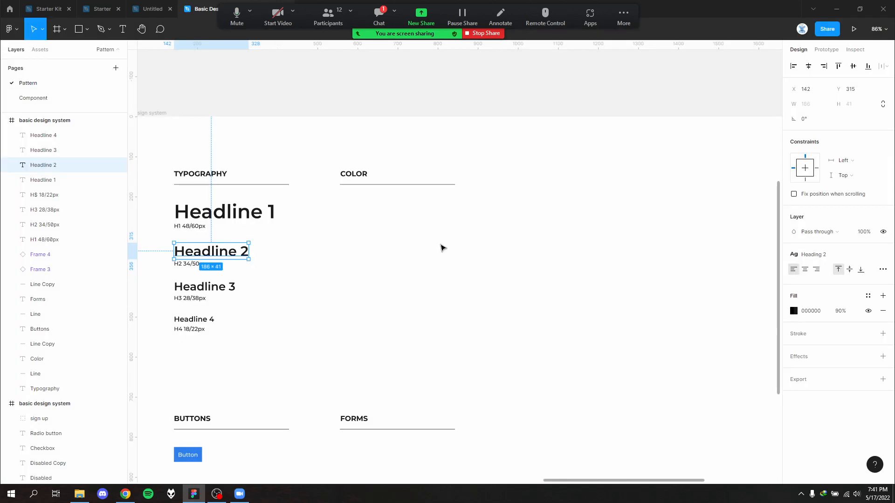
- Create a text style named "Heading 3" from the Headline 3 text
left_click(200, 286)
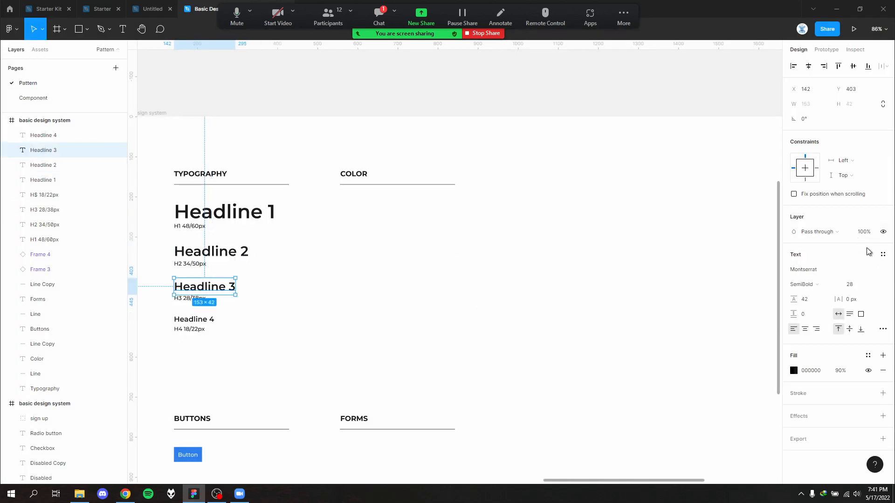
left_click(882, 254)
left_click(879, 271)
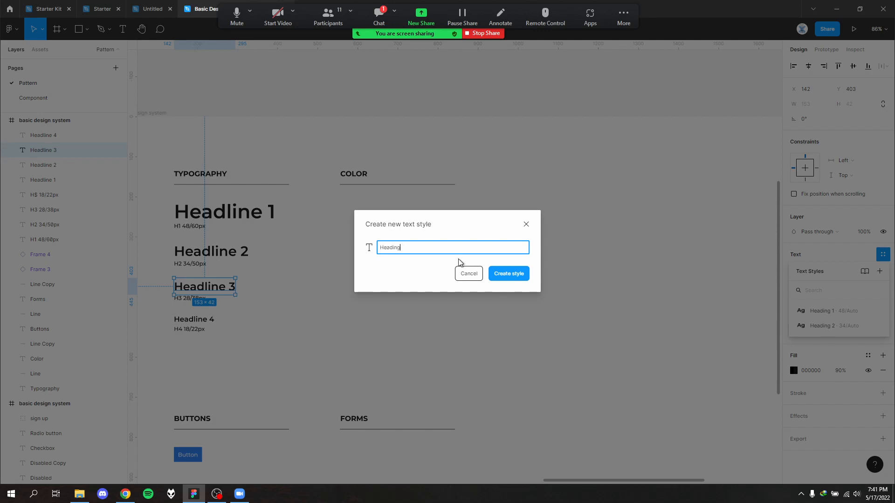
key("Return")
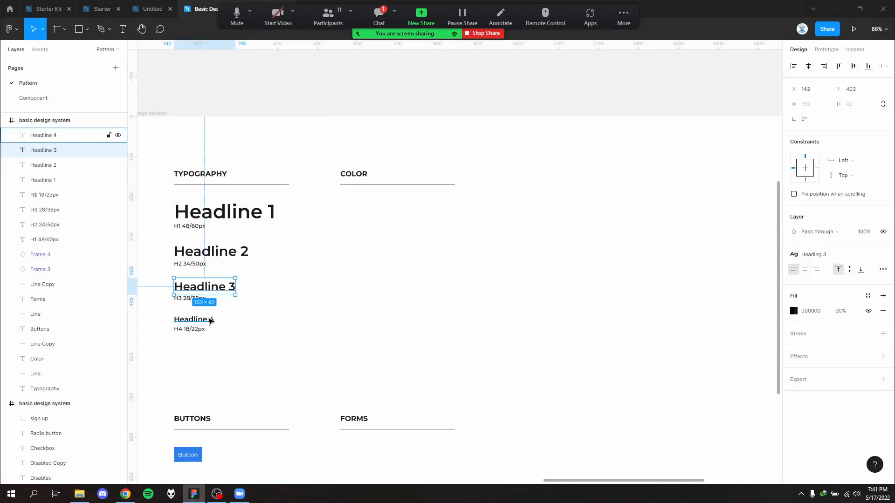
left_click(207, 319)
left_click(883, 254)
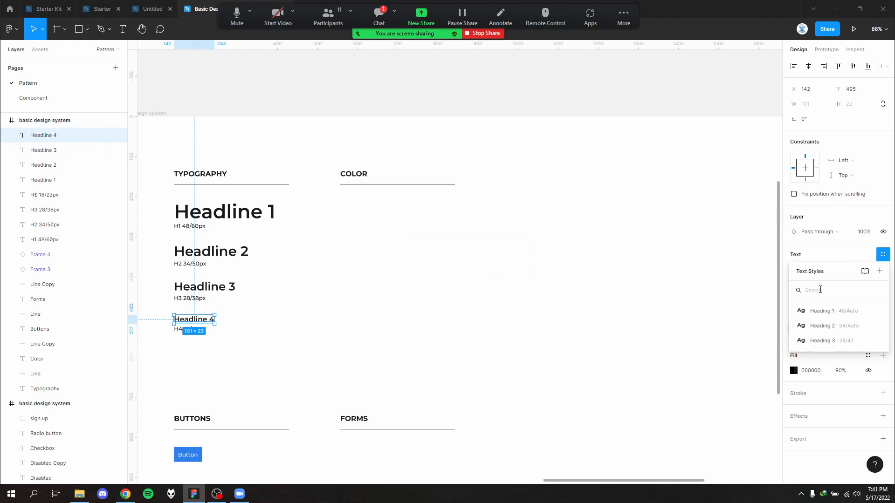
type("Heading 4")
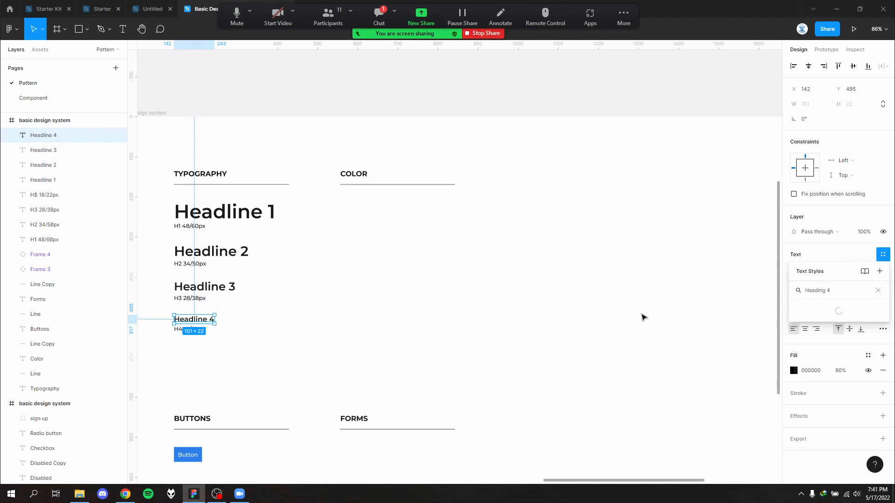
left_click(496, 316)
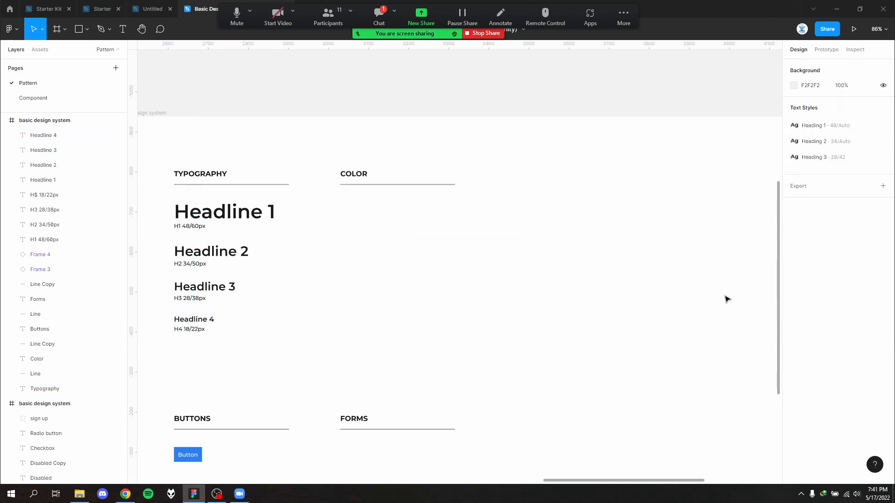
- Create a text style named "Heading 4" from the Headline 4 text
left_click(211, 320)
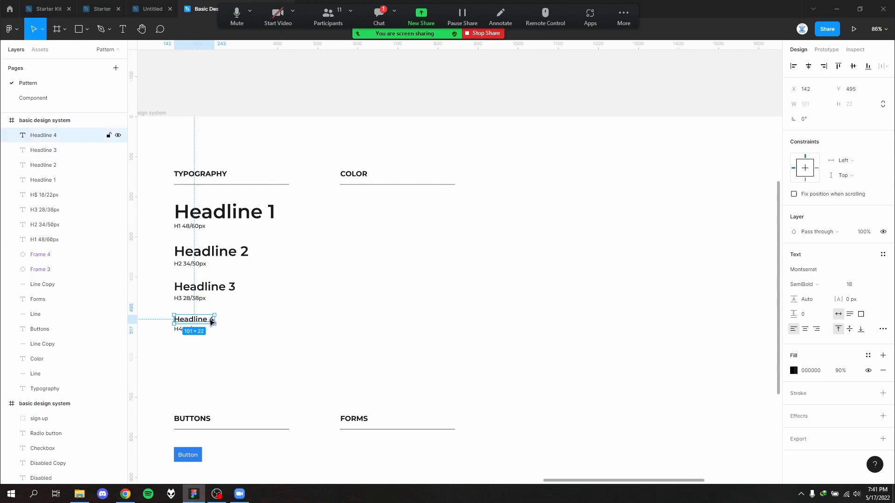
left_click(882, 254)
left_click(880, 272)
type("H")
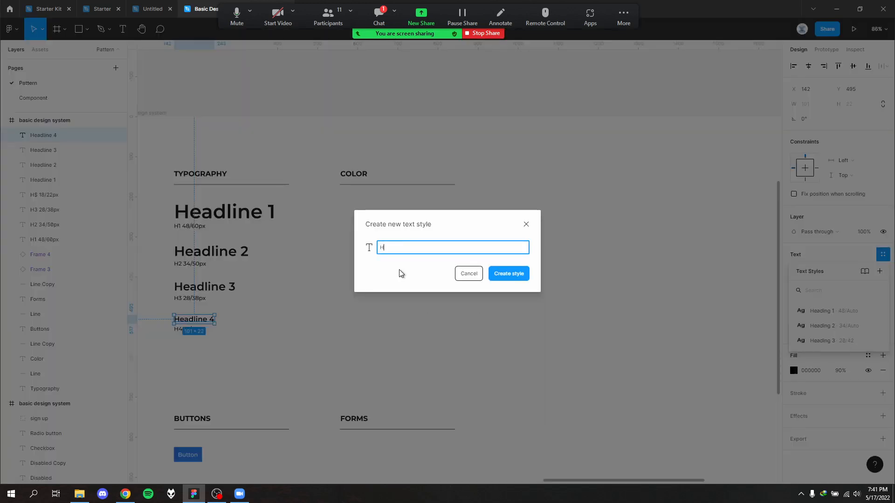
type("eading 4")
key("Return")
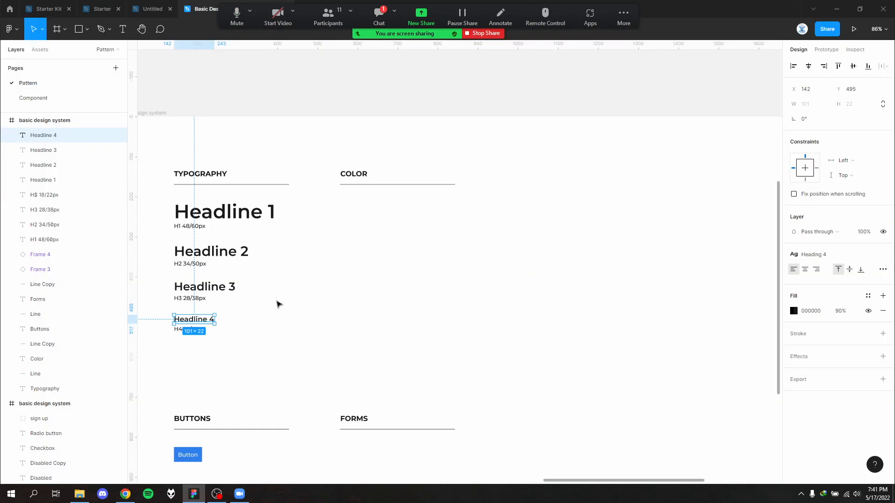
left_click(208, 287)
left_click(351, 286)
- Add a page named "Design" and move it above the Pattern page
scroll(405, 296, "down", 3)
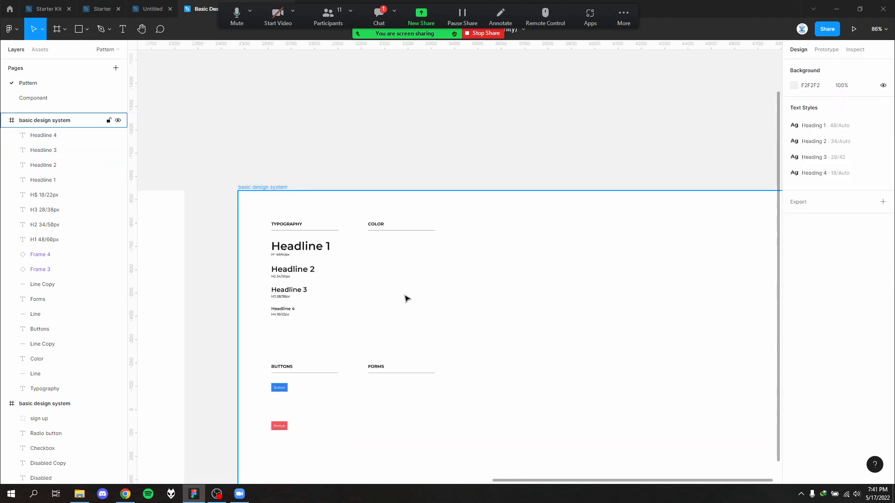
scroll(405, 298, "down", 5)
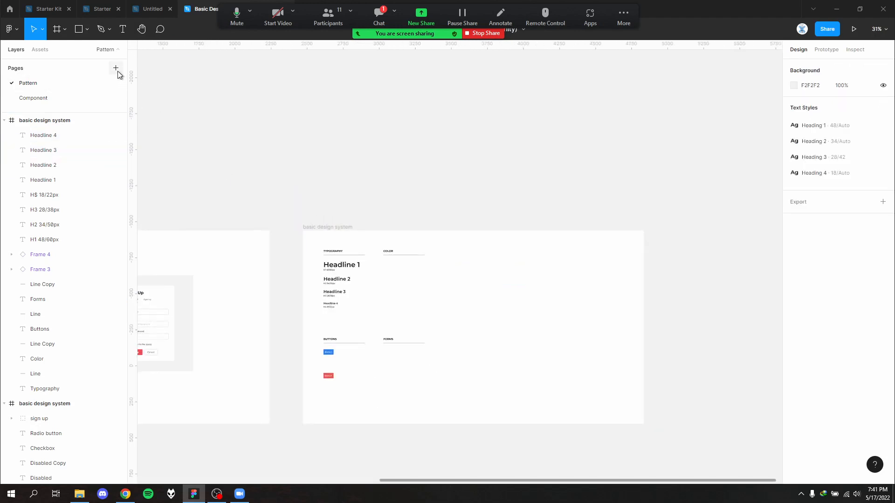
left_click(115, 68)
left_click(65, 102)
type("Desi")
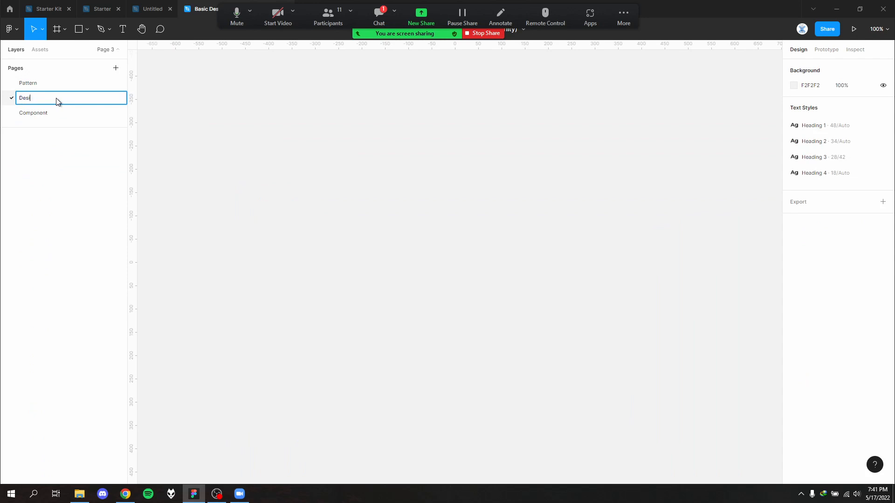
type("gn")
key("Return")
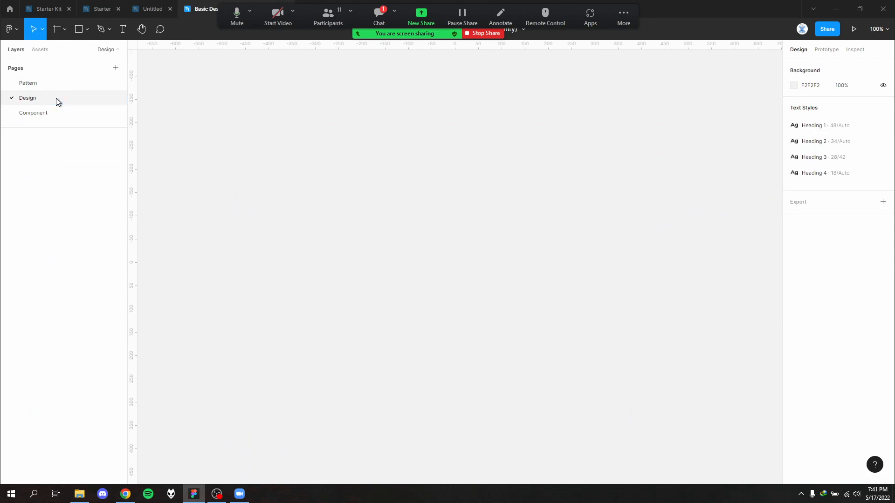
left_click_drag(56, 98, 79, 79)
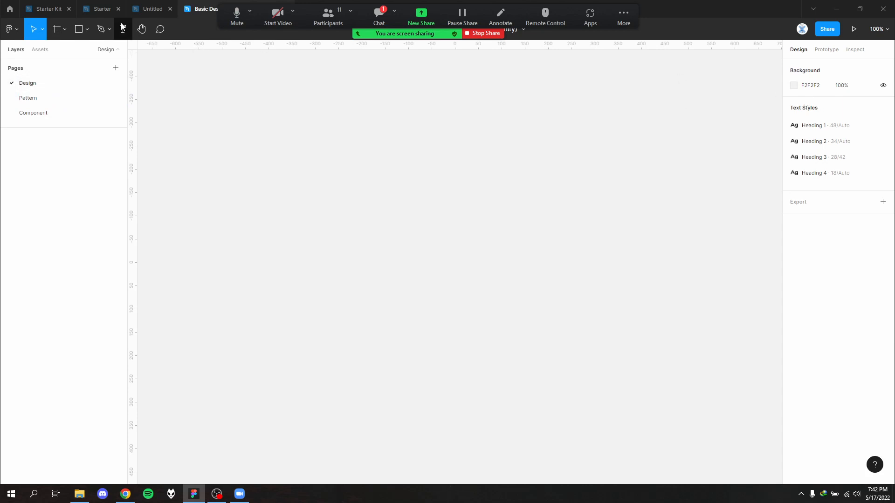
- Add an Android Large phone frame (360 × 800) to the Design page
left_click(56, 29)
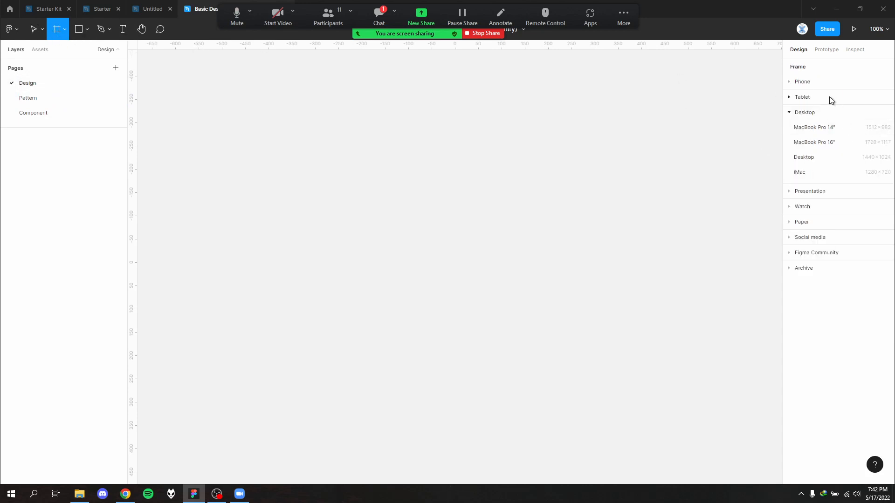
left_click(827, 83)
left_click(821, 233)
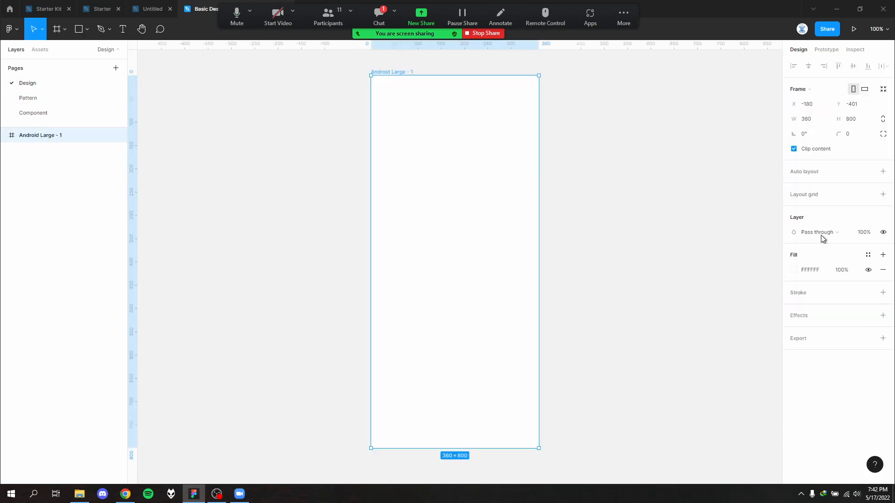
left_click(550, 261)
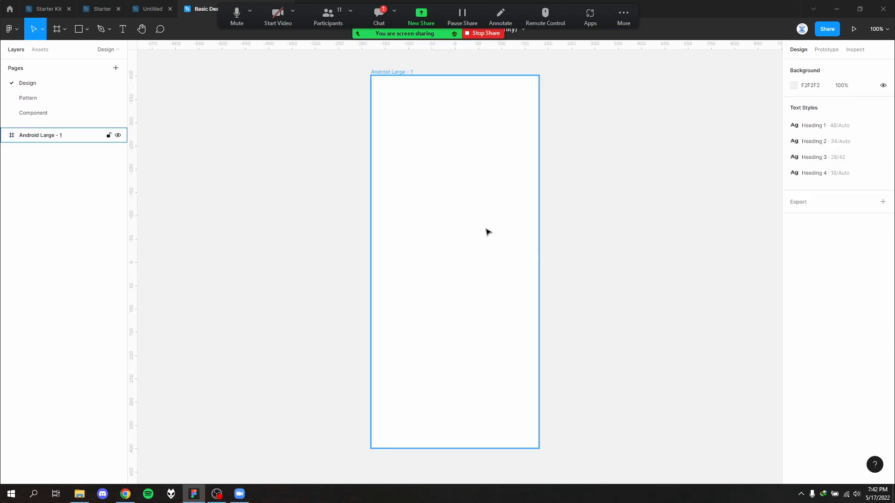
- Add a text inside the Android Large frame reading "Test" and change its wording to "Ini text"
left_click(443, 236)
key("t")
left_click(421, 230)
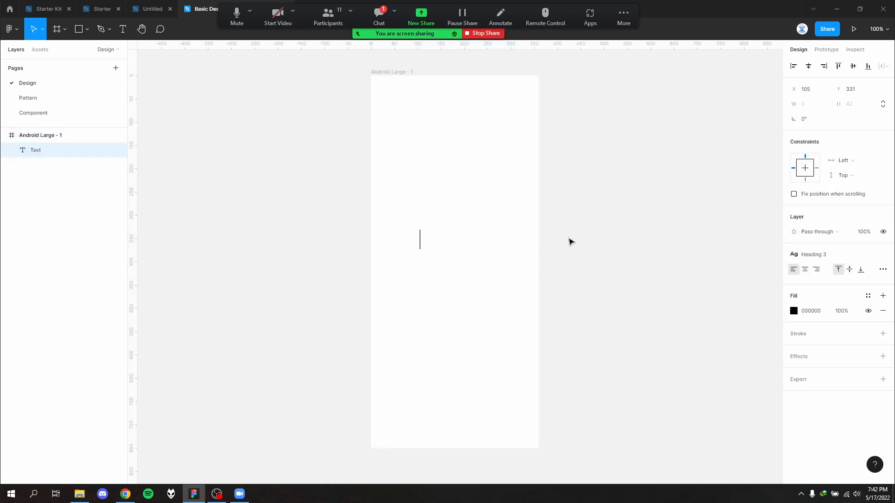
type("Test")
key("Escape")
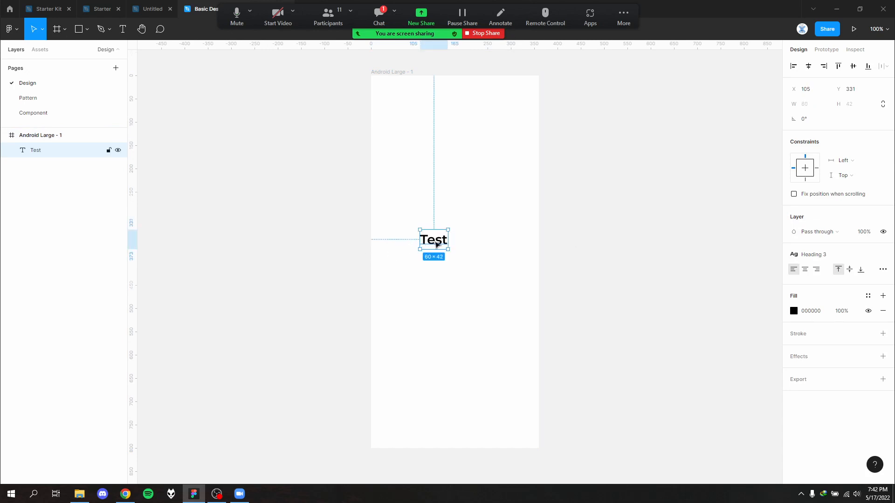
double_click(436, 242)
type("Ini te")
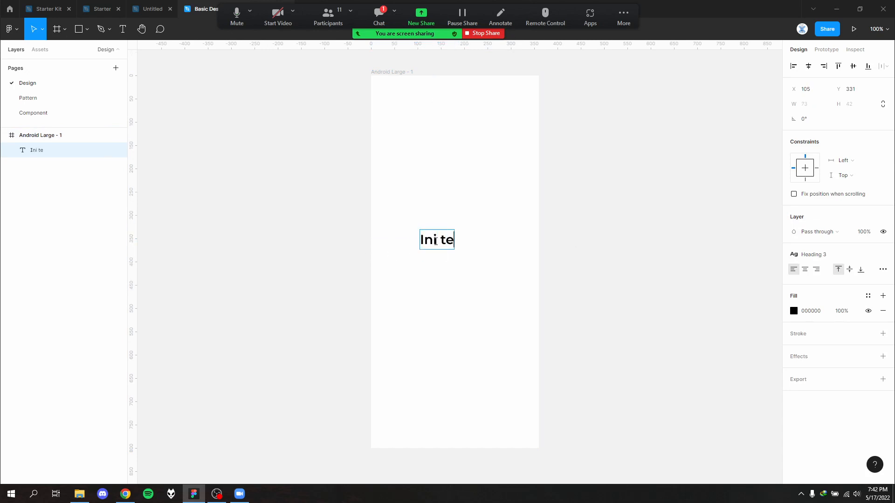
type("xt")
key("Escape")
scroll(485, 269, "up", 3)
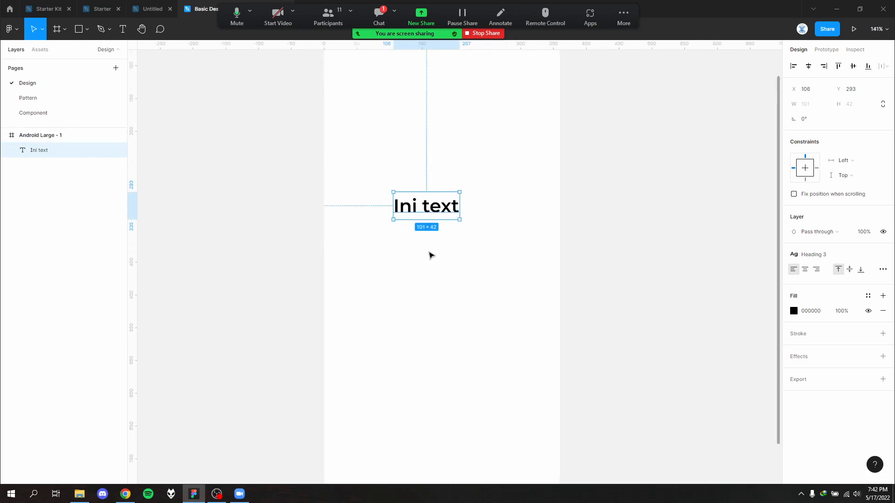
- Examine the text styles assigned to Headline 1 through Headline 4 on the Pattern page
left_click(87, 98)
scroll(358, 276, "up", 3)
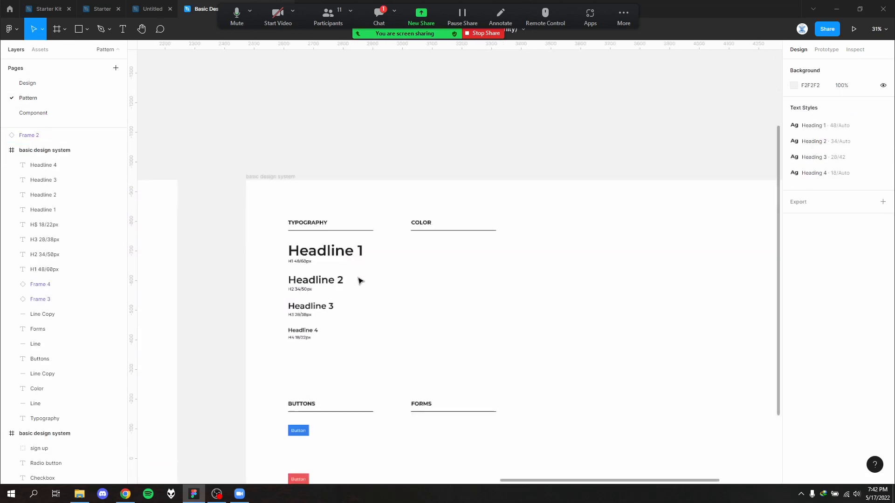
left_click(343, 254)
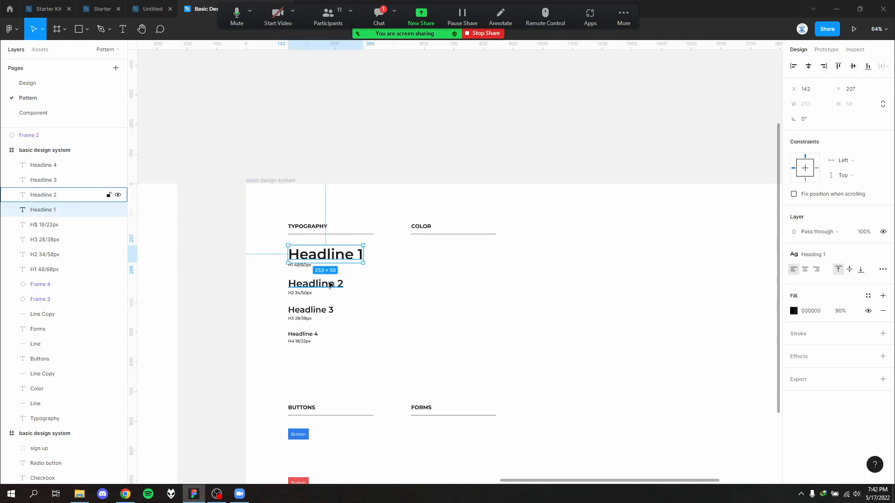
left_click(332, 285)
left_click(328, 315)
left_click(316, 344)
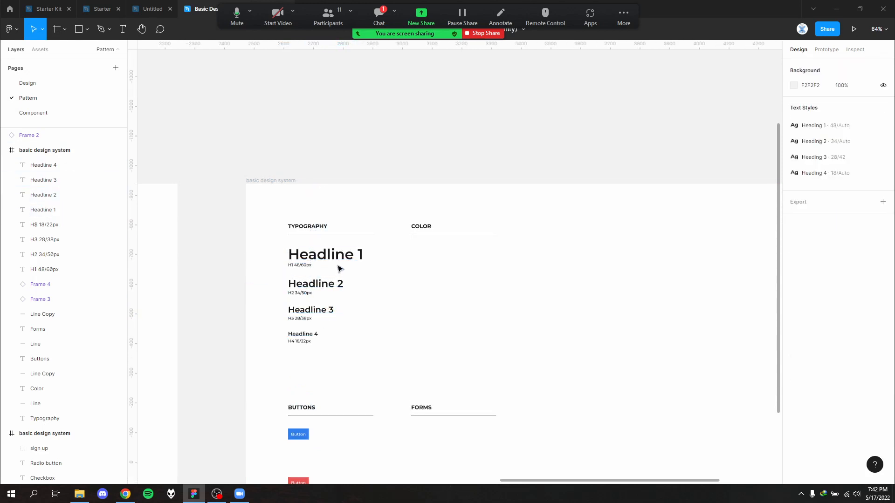
left_click(43, 209)
- Detach the Heading 3 style from "Ini text" on the Design page
left_click(27, 83)
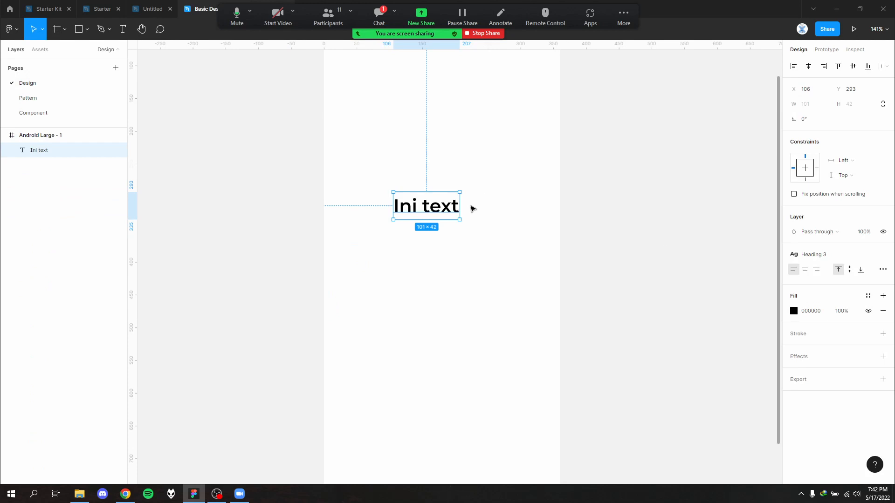
left_click(836, 256)
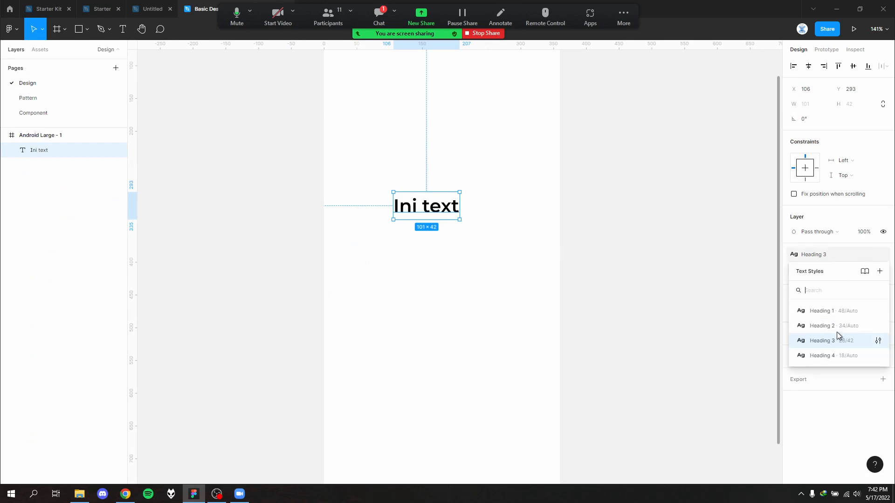
left_click(847, 254)
left_click(884, 255)
left_click(474, 171)
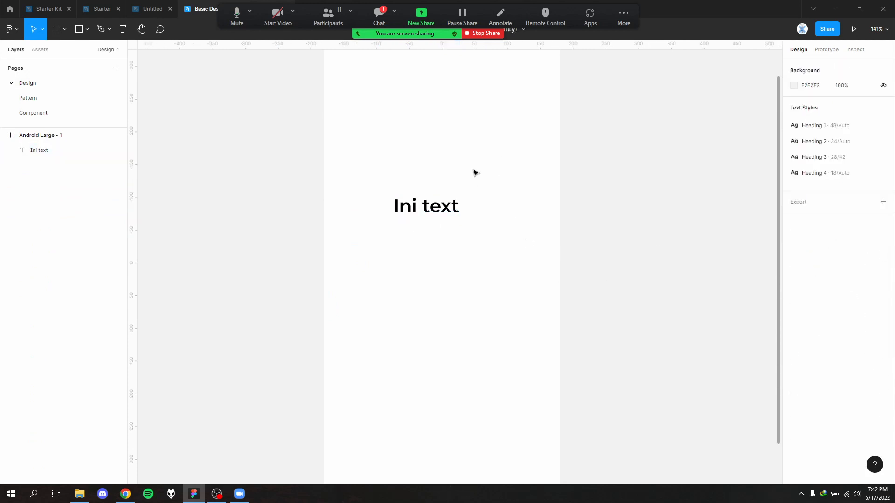
- Apply the Heading 1 text style to "Ini text" and reposition it within the phone frame
left_click(443, 205)
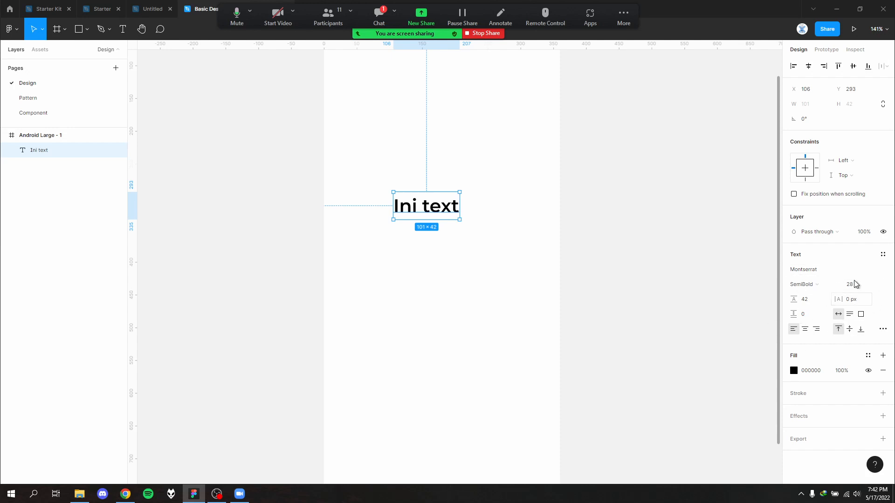
left_click(882, 255)
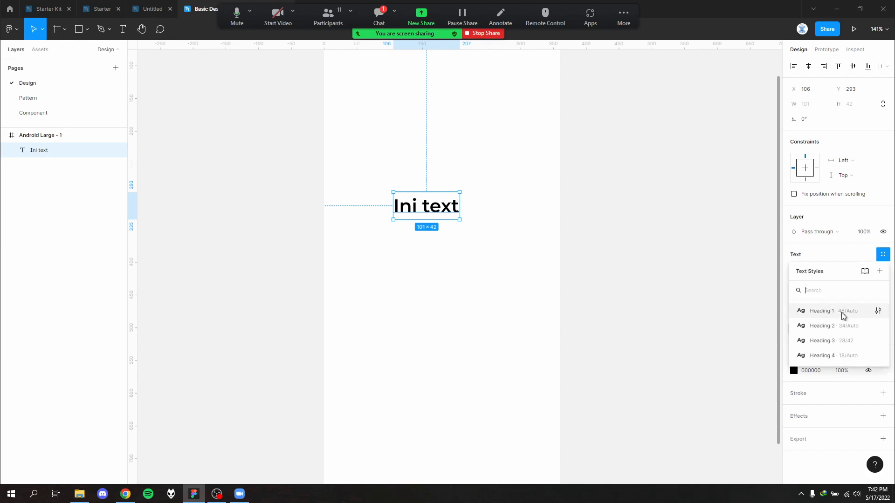
left_click(820, 311)
left_click_drag(432, 219, 425, 205)
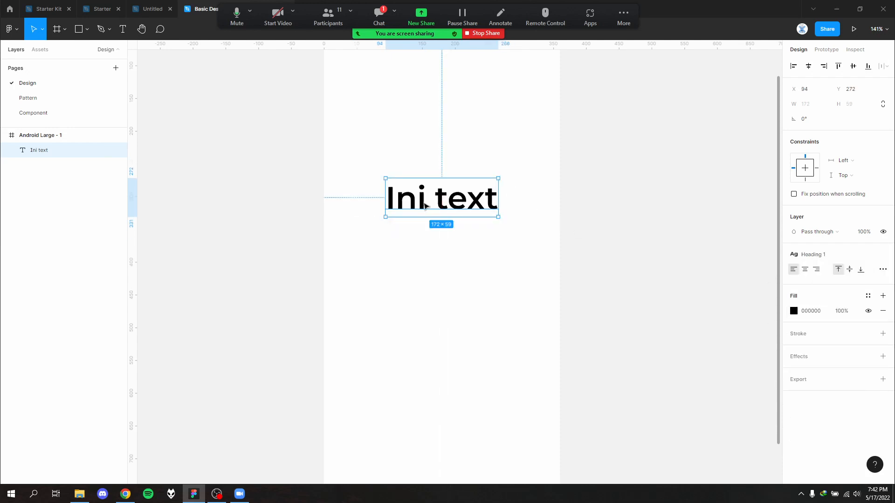
- Compare with Headline 1 on the Pattern page, and switch "Ini text" on the Design page through other heading styles, ending on Heading 1
left_click(47, 97)
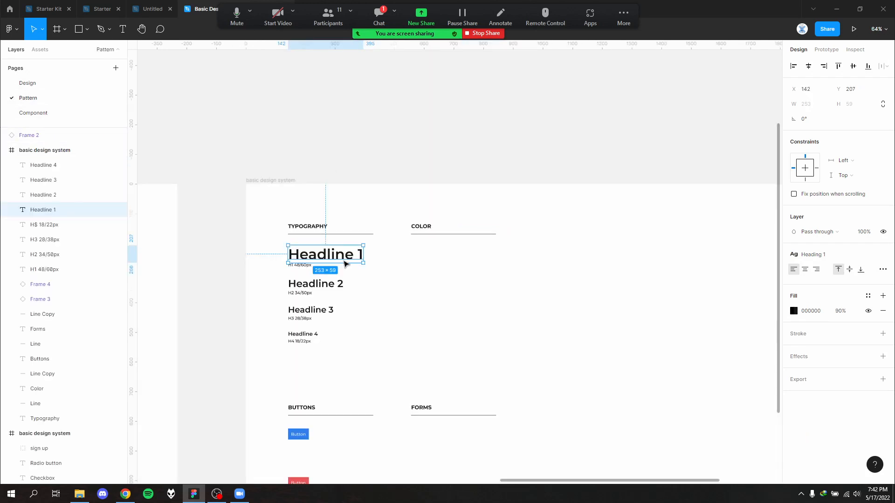
scroll(341, 289, "up", 2)
left_click(346, 259)
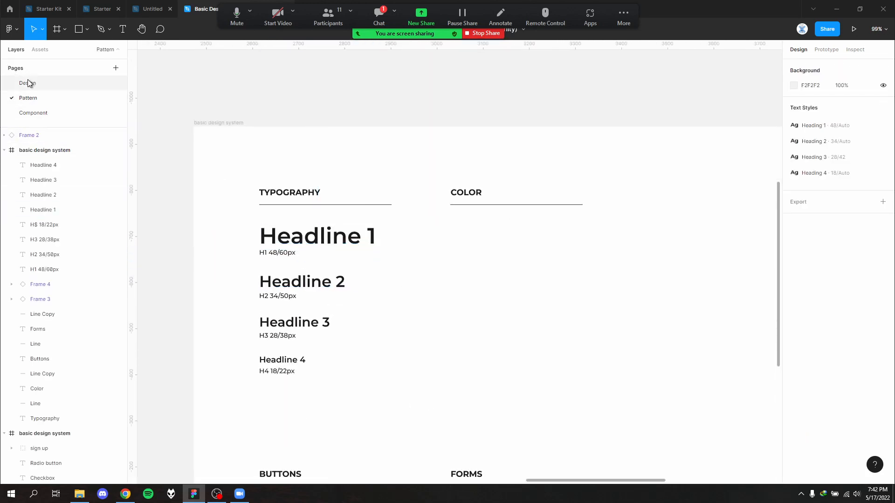
left_click(28, 83)
left_click(825, 255)
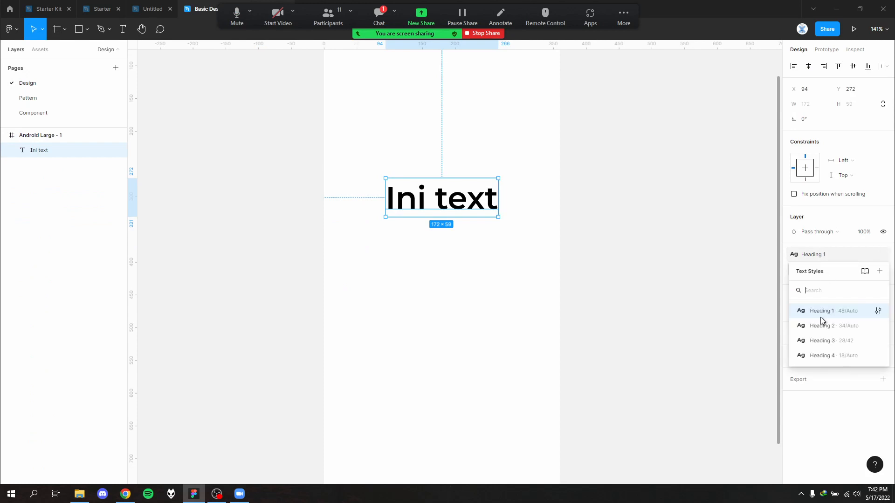
left_click(823, 336)
left_click(829, 256)
left_click(827, 355)
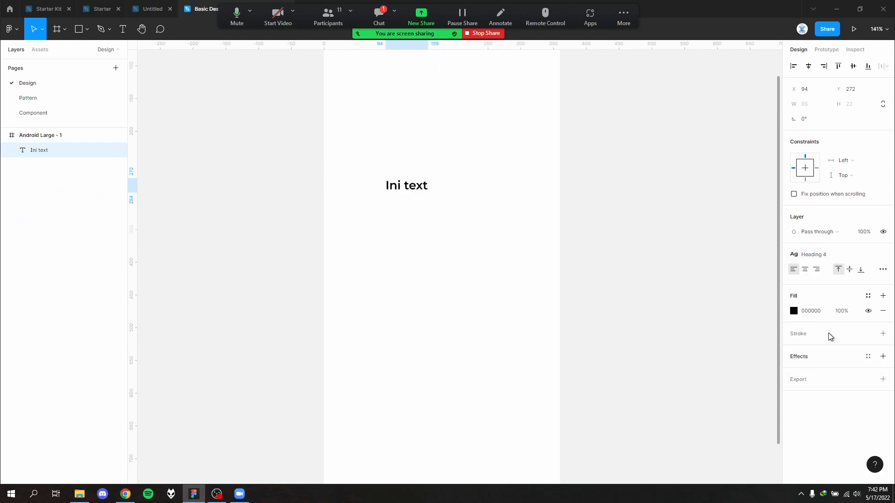
left_click(827, 259)
left_click(825, 309)
left_click(471, 242)
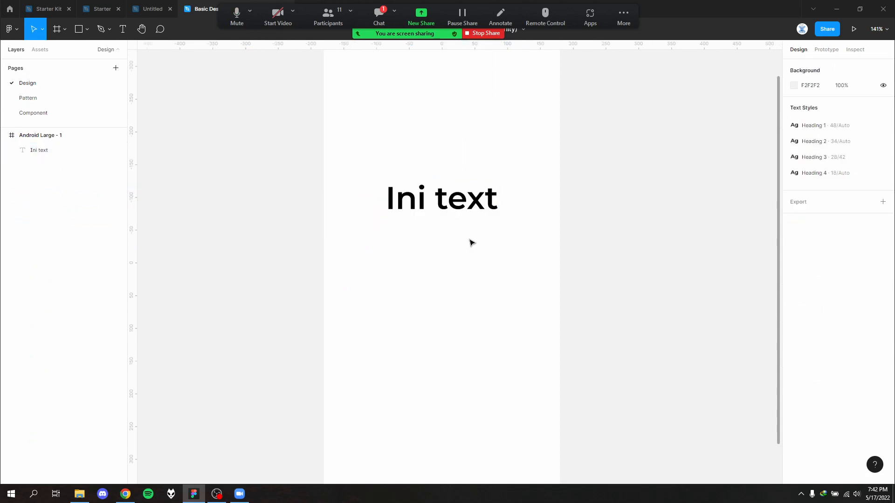
- Duplicate "Ini text" twice, placing one copy above and one below the original
left_click(473, 202)
left_click_drag(472, 199, 475, 120)
left_click(499, 249)
- Apply the Heading 2 and finally the Heading 3 text style to all three "Ini text" layers at once
left_click_drag(539, 355, 484, 112)
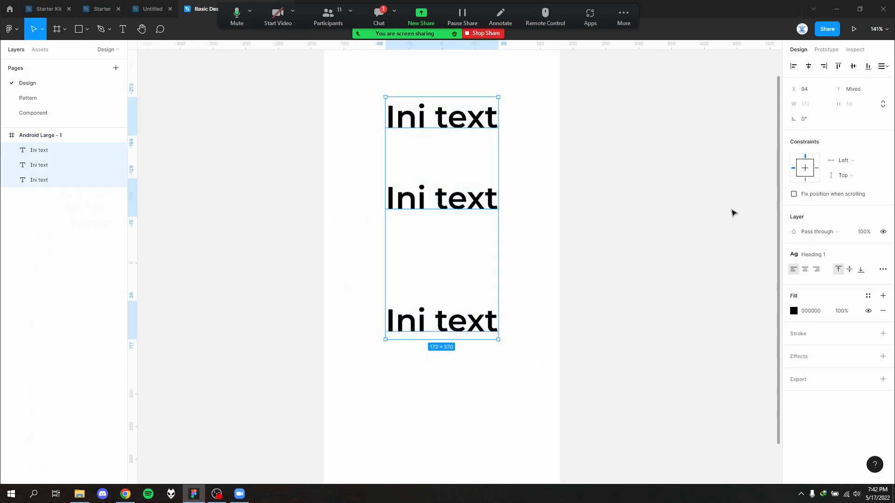
left_click(825, 255)
left_click(826, 330)
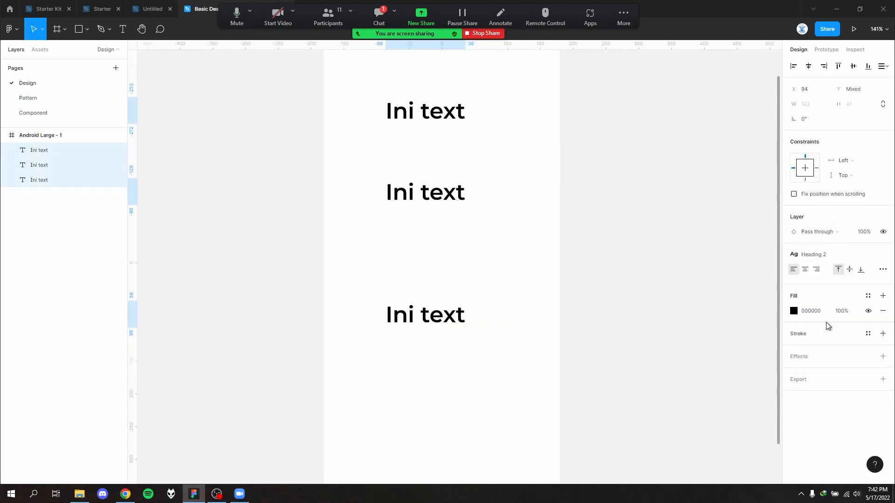
left_click(820, 256)
left_click(823, 341)
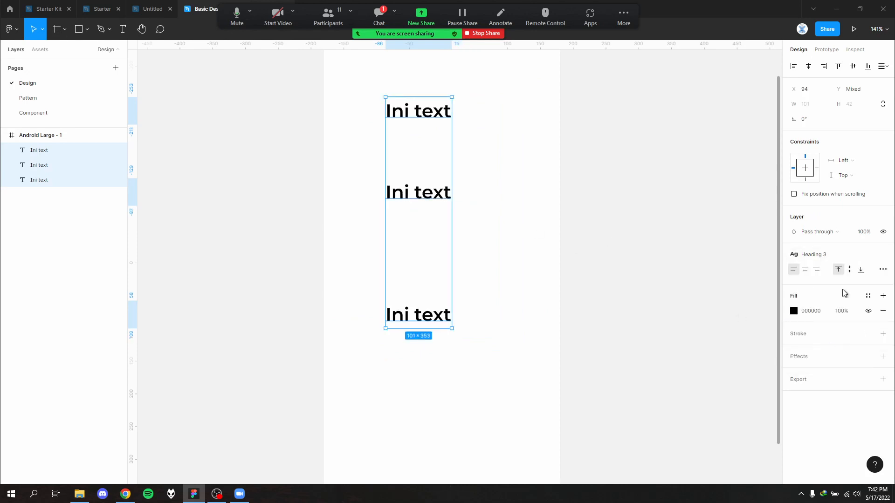
left_click(558, 262)
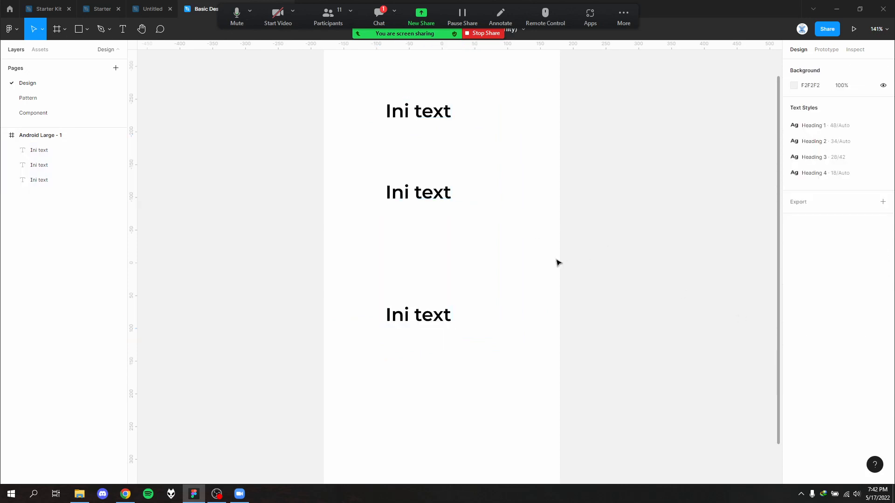
- Delete all three "Ini text" layers from the phone frame and return to the Pattern page
left_click(418, 314)
key("Delete")
left_click(422, 192)
key("Delete")
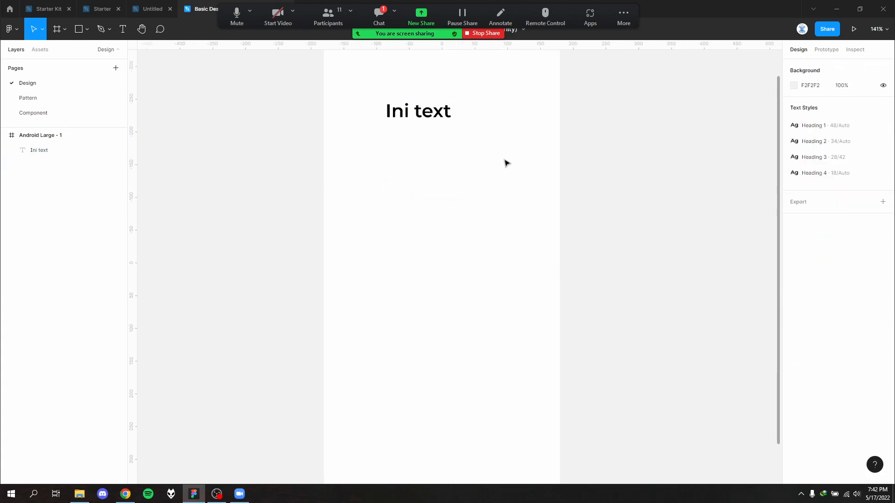
left_click(418, 111)
key("Delete")
left_click(18, 100)
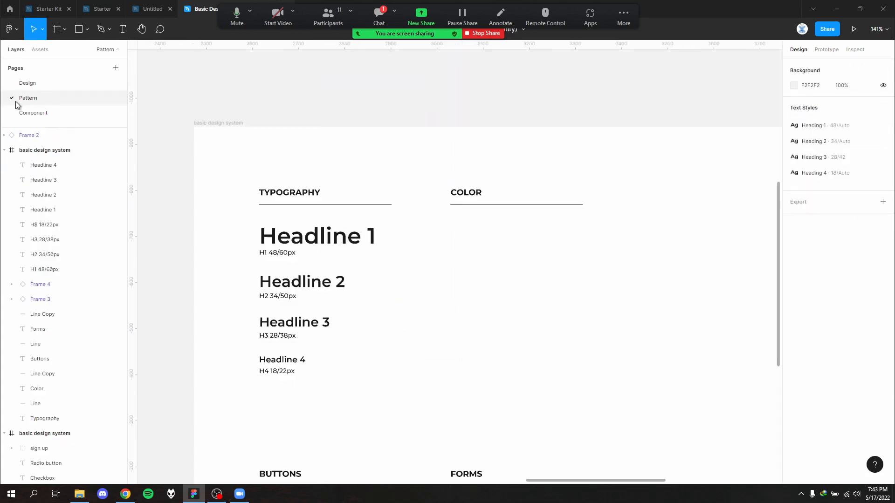
- Copy the five color swatches with their labels from the finished design system frame into the new frame's COLOR section
scroll(488, 306, "down", 5)
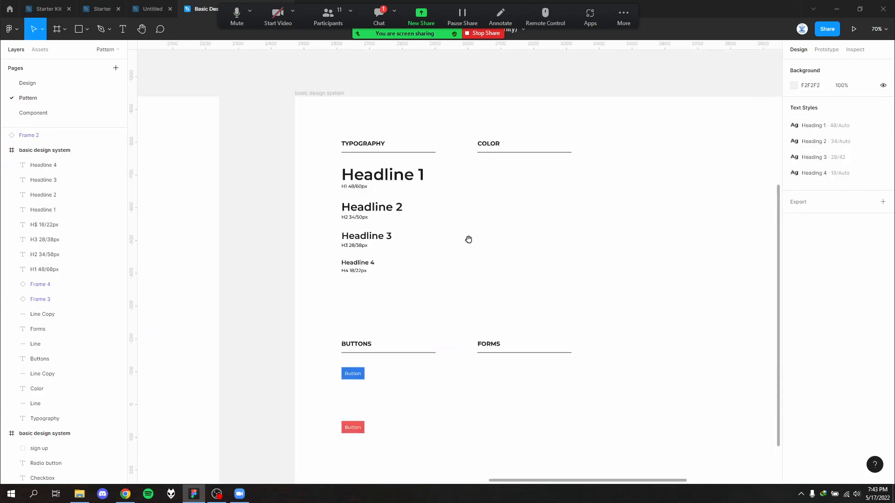
scroll(631, 233, "left", 10)
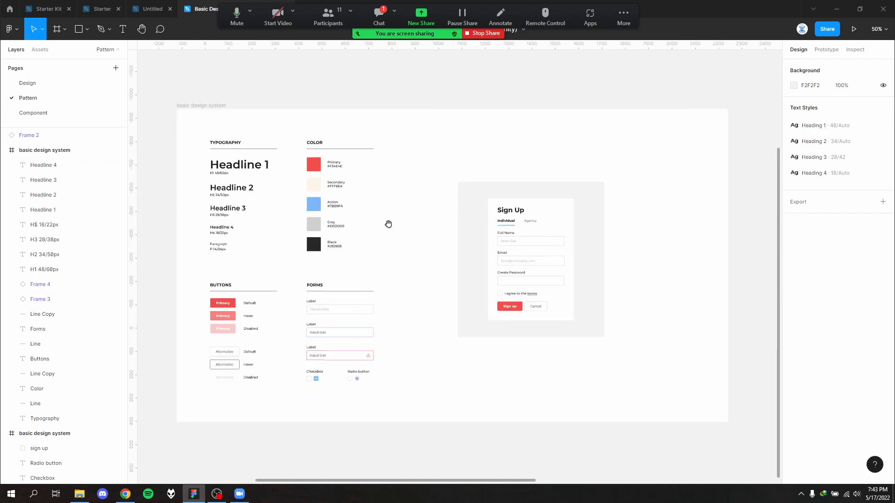
left_click_drag(315, 182, 300, 158)
left_click(419, 236)
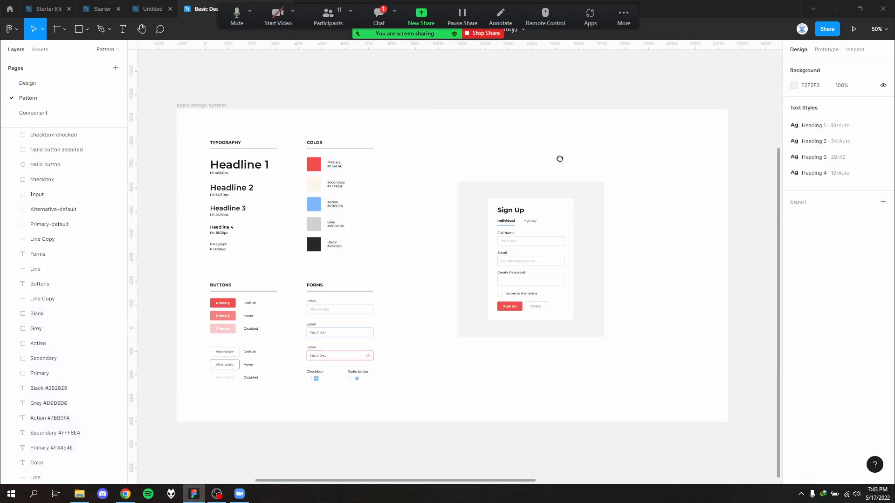
left_click_drag(727, 116, 311, 188)
left_click(389, 179)
scroll(515, 264, "up", 3)
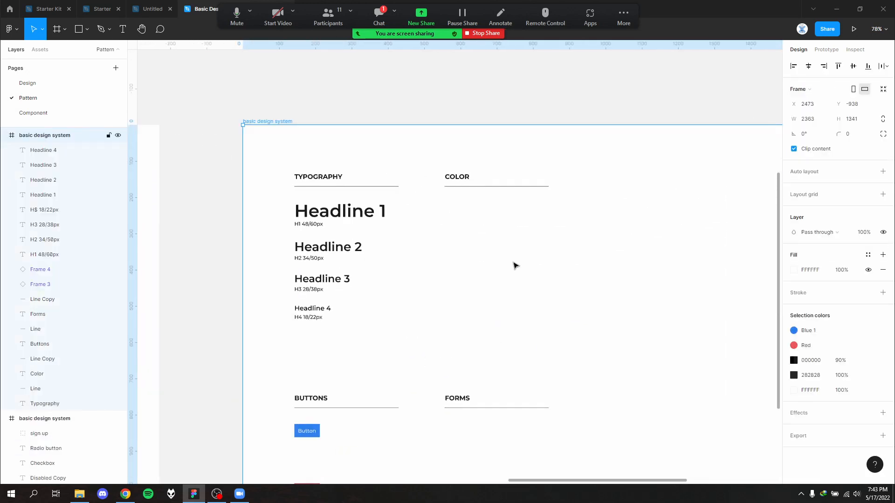
key("ctrl+v")
left_click(604, 264)
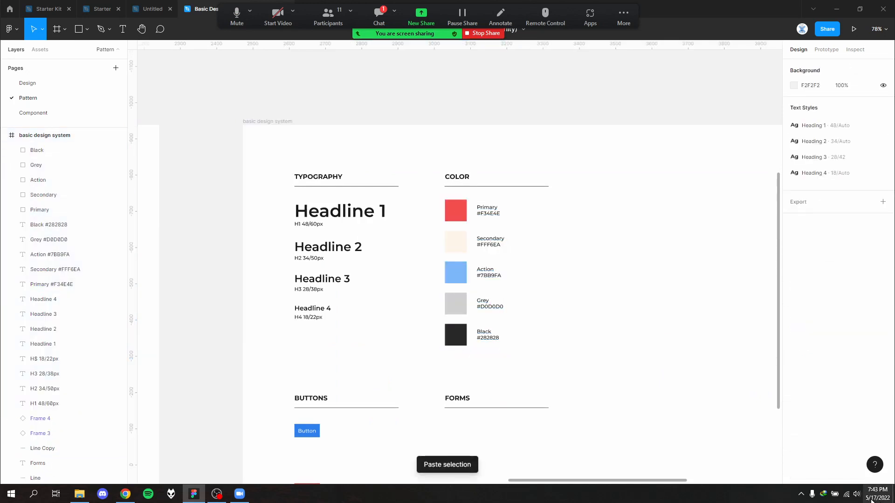
- Examine the pasted swatches and their hex labels in the COLOR section, checking the fills of the Primary and Secondary squares
scroll(537, 265, "up", 3)
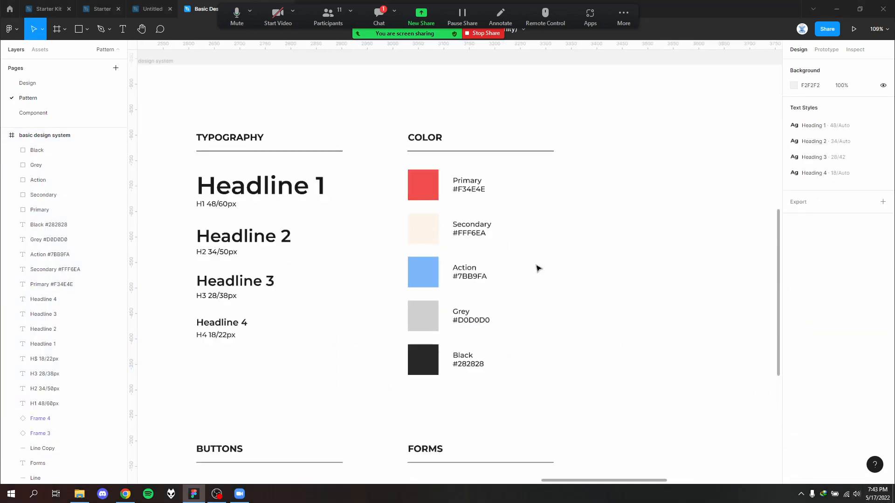
scroll(468, 362, "up", 3)
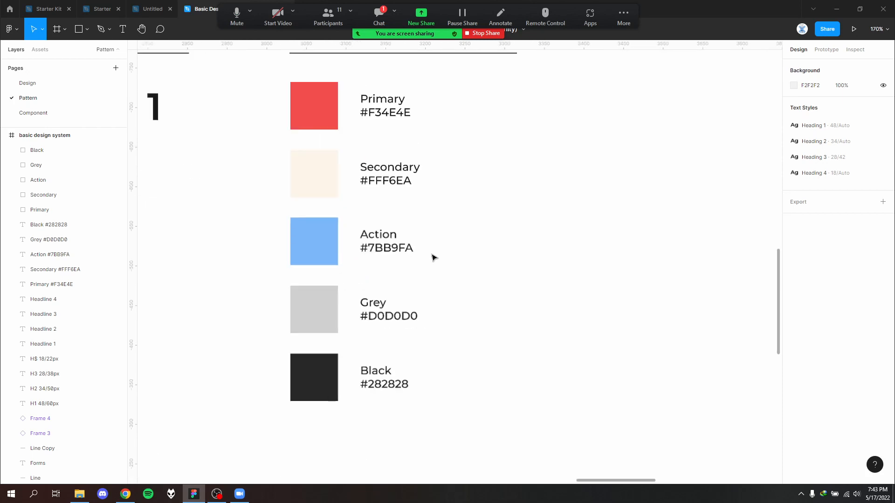
left_click(322, 122)
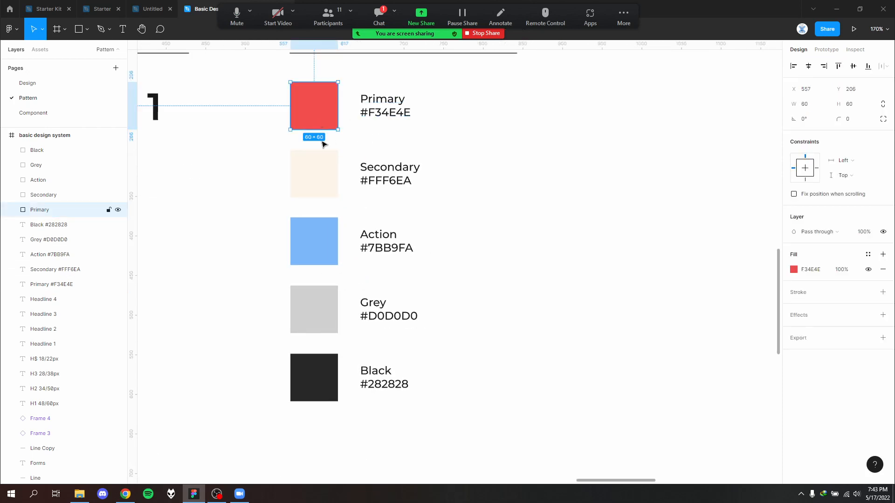
left_click(314, 175)
scroll(464, 249, "down", 4)
left_click(463, 249)
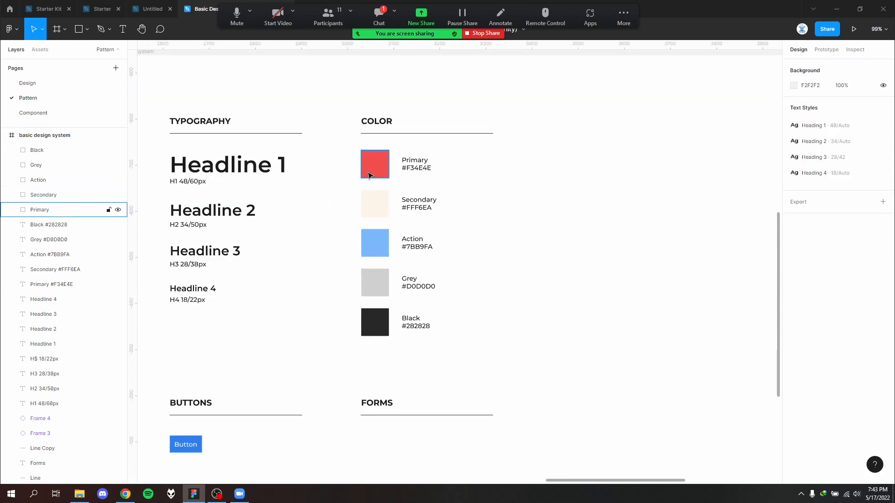
left_click_drag(348, 146, 404, 232)
left_click(510, 324)
left_click(375, 164)
left_click(462, 209)
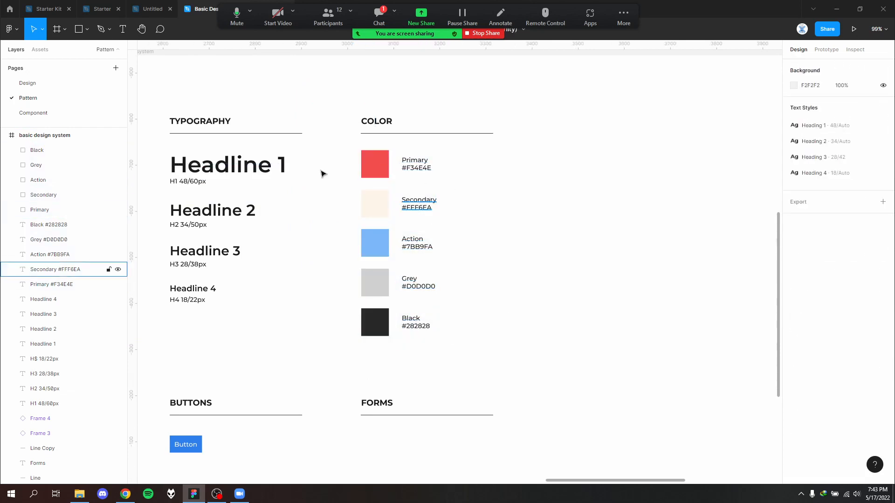
- Compare the Primary swatch's fill with the fill settings of the blue button in the BUTTONS section
left_click(376, 164)
scroll(317, 323, "down", 2)
scroll(316, 323, "left", 1)
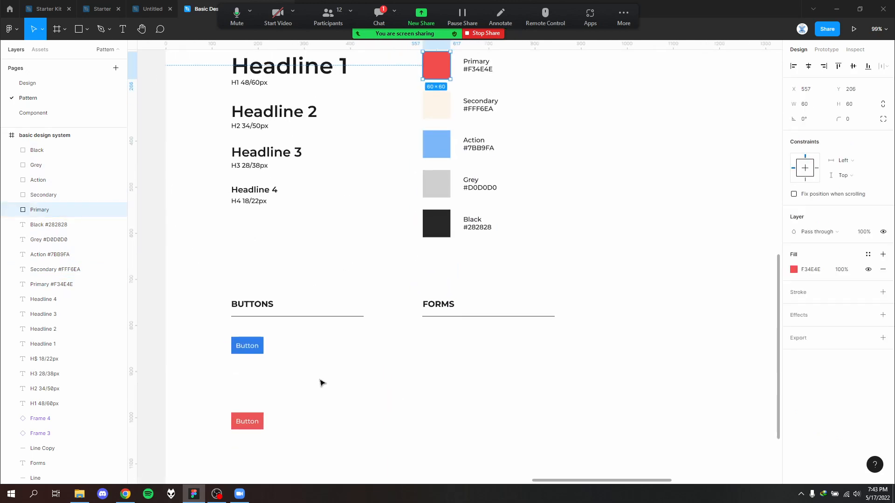
left_click(311, 375)
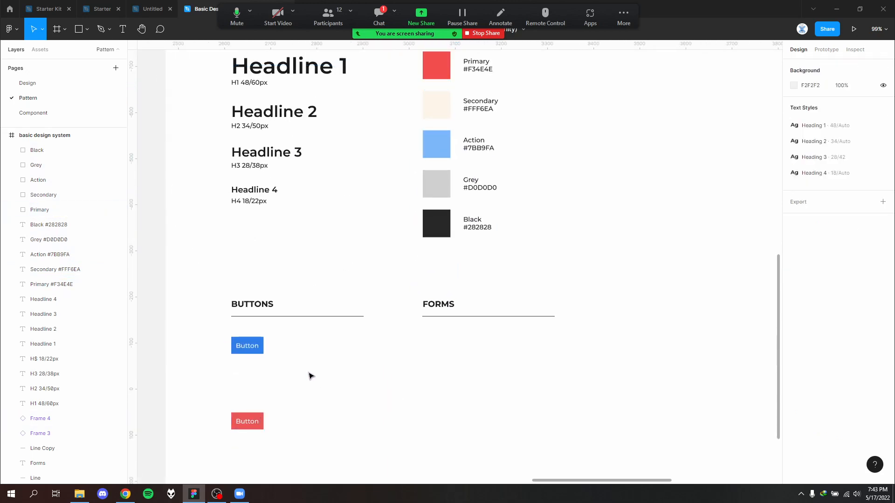
left_click(262, 350)
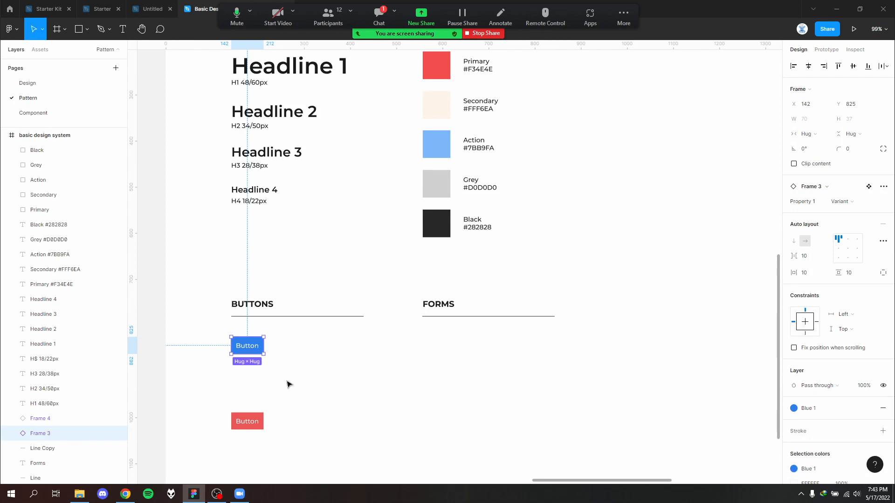
left_click(336, 363)
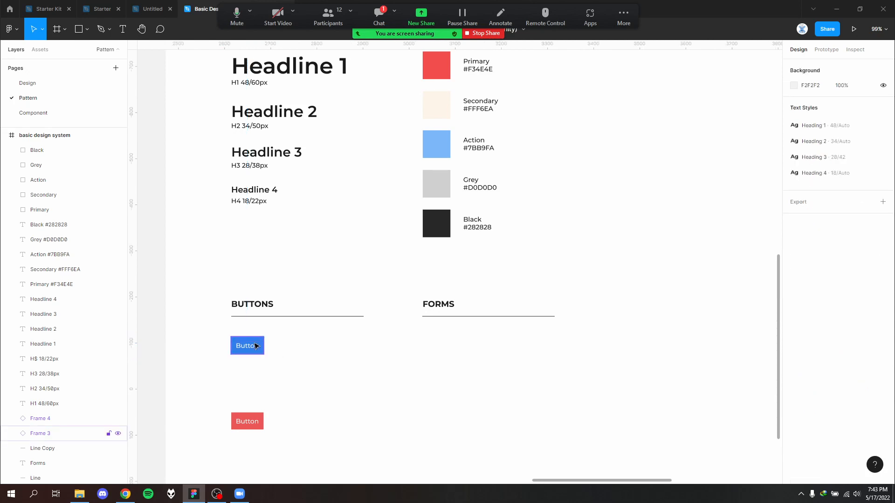
left_click(256, 345)
left_click(362, 363)
scroll(552, 341, "up", 5)
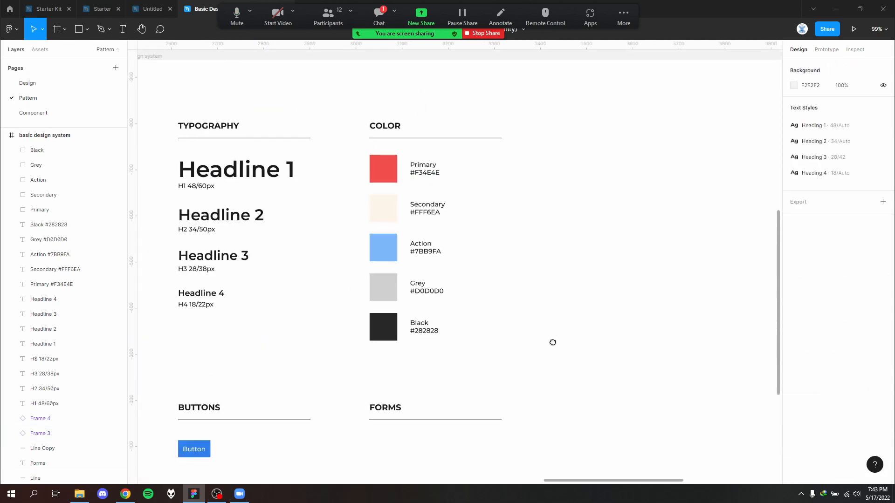
scroll(438, 205, "up", 4)
- Create a color style named "Primary" from the red F34E4E swatch's fill
left_click(361, 183)
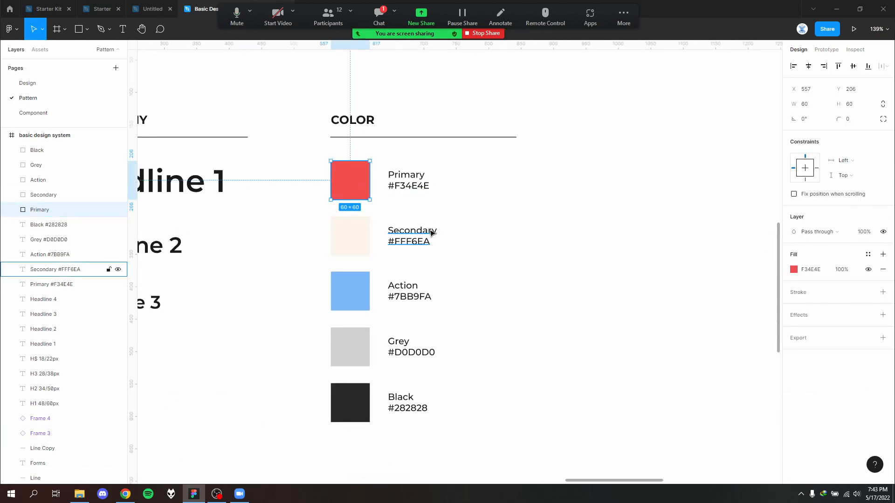
left_click(331, 244)
left_click(357, 187)
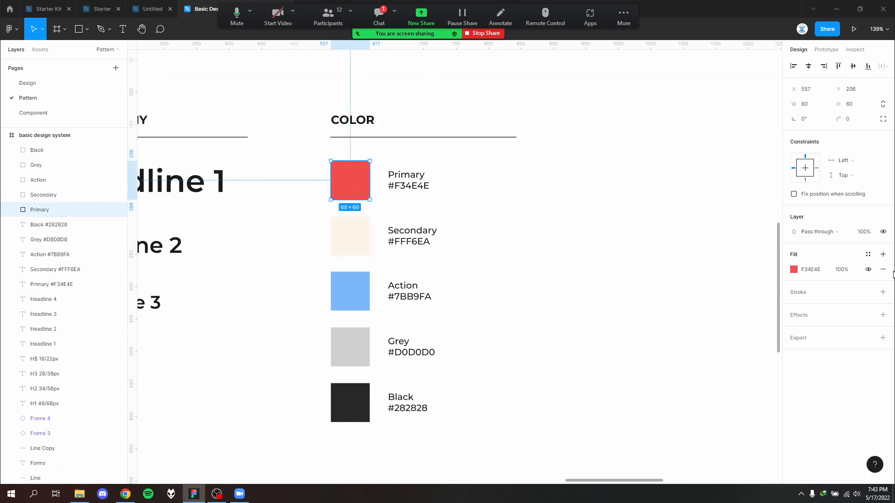
left_click(868, 255)
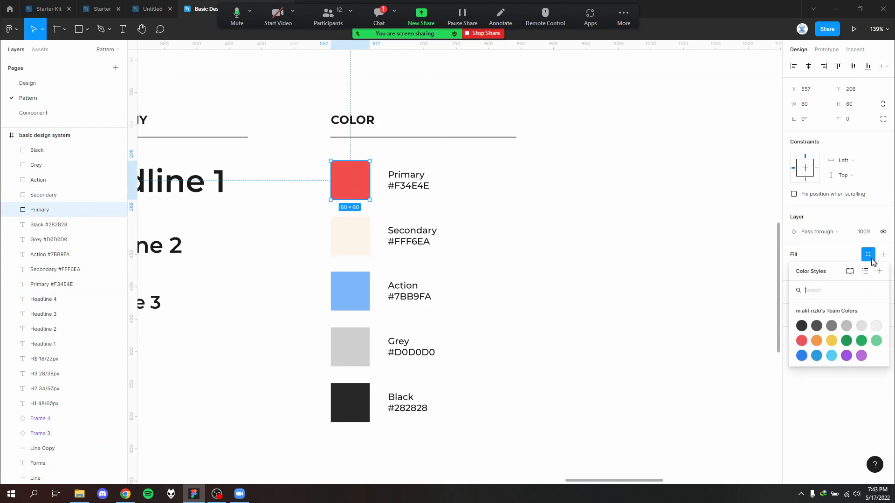
left_click(880, 271)
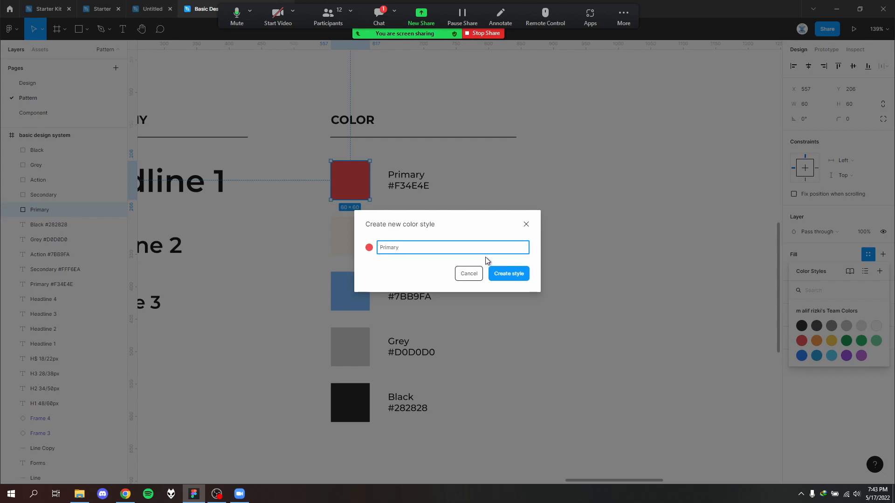
key("Return")
- Create a color style named "Secondary" from the cream FFF6EA swatch's fill
left_click(331, 246)
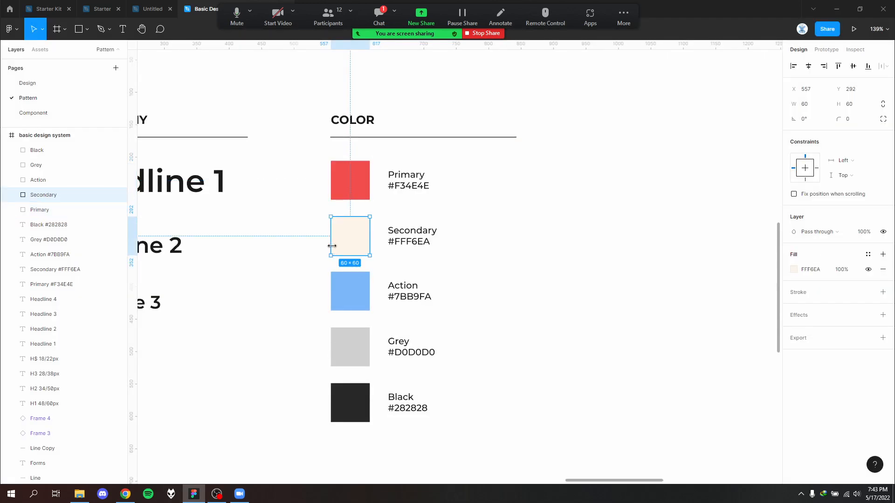
left_click(881, 258)
key("ctrl+z")
left_click(868, 257)
left_click(880, 271)
type("Secopndary")
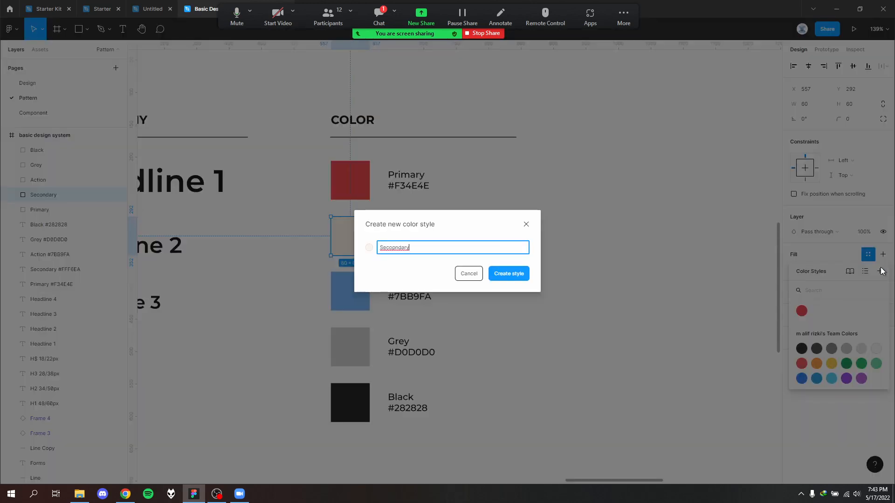
key("Left")
key("BackSpace")
key("Return")
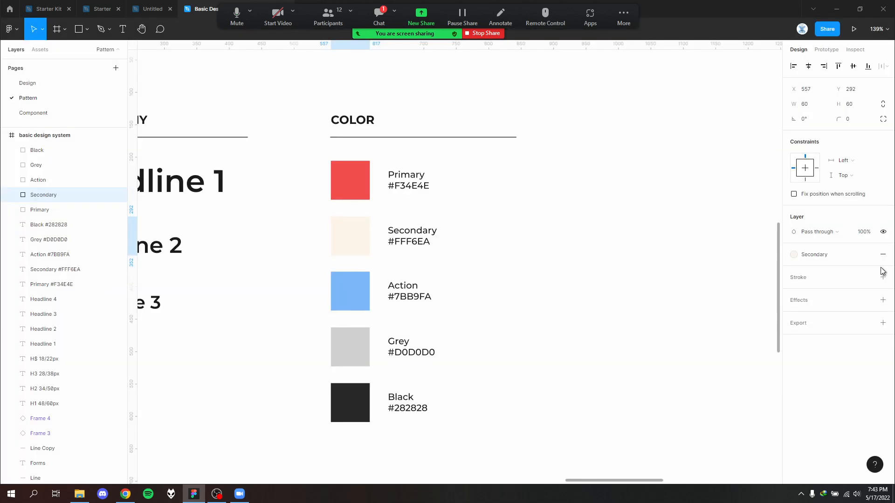
- Create a color style named "Action" from the blue 7BB9FA swatch's fill
left_click(358, 292)
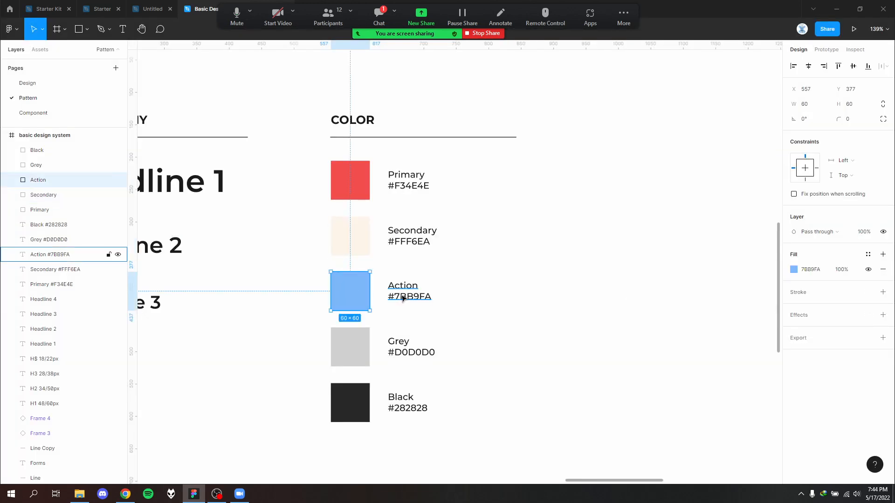
left_click(882, 255)
left_click(882, 269)
left_click(868, 255)
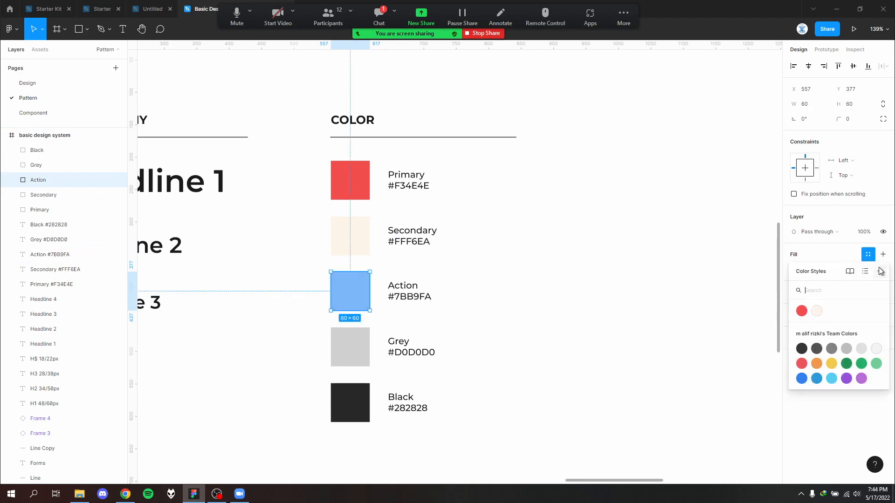
left_click(880, 270)
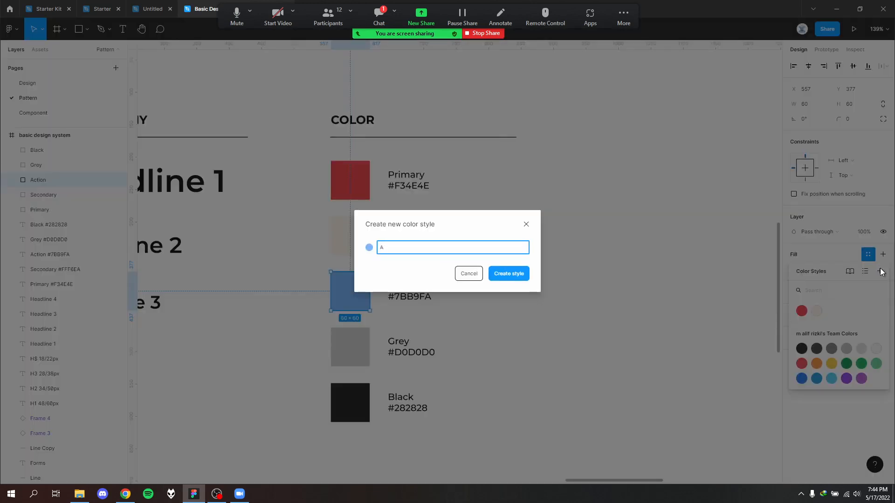
key("Escape")
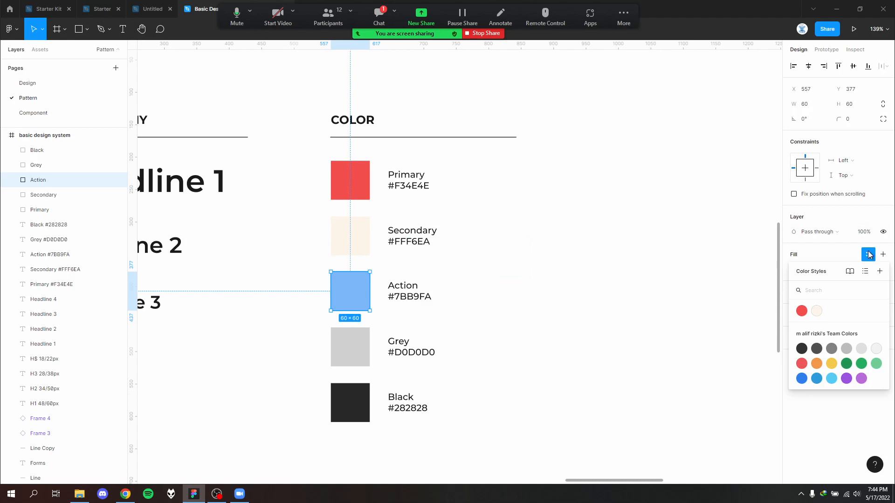
left_click(879, 270)
type("Actio")
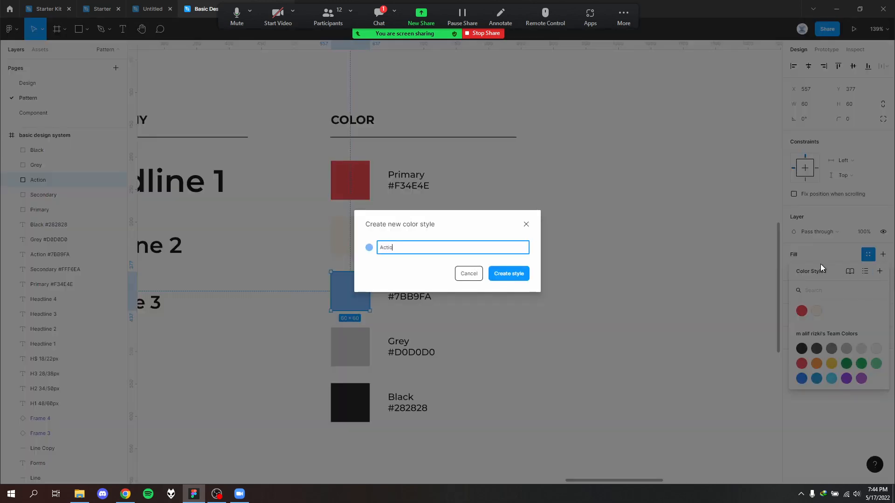
type("n")
key("Return")
- Create a color style named "Grey" from the D0D0D0 swatch's fill
left_click(345, 353)
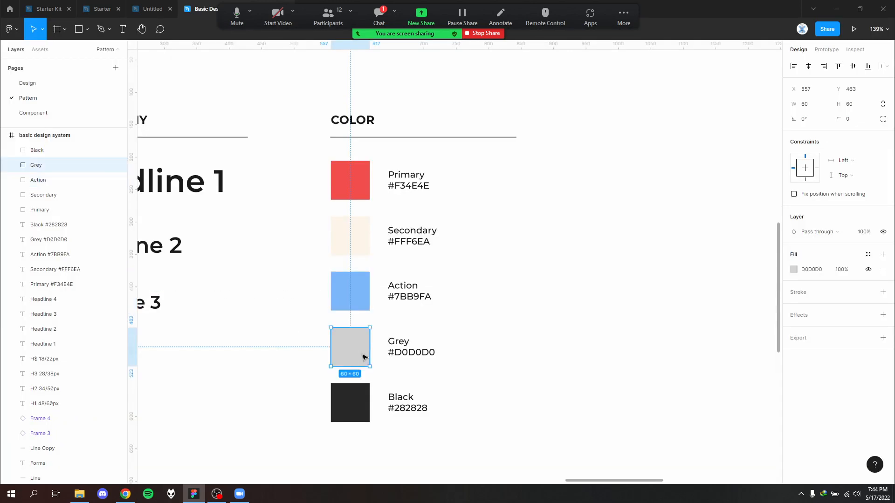
left_click(867, 254)
left_click(879, 271)
type("FG")
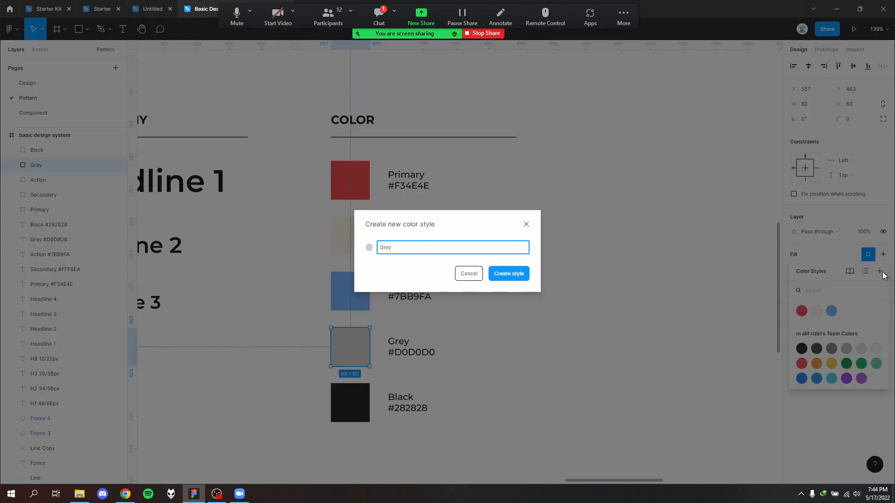
type("ey")
key("Return")
- Create a color style named "Black" from the 282828 swatch's fill, and deselect the swatch
left_click(365, 407)
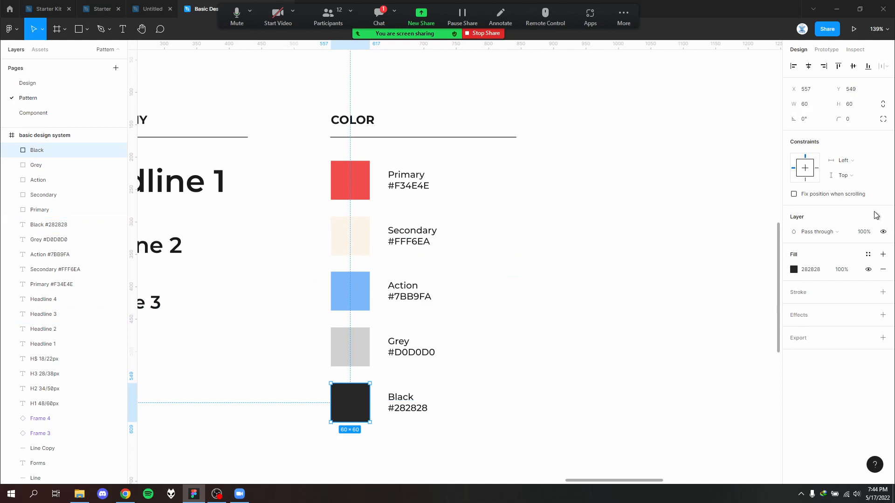
left_click(868, 254)
left_click(880, 270)
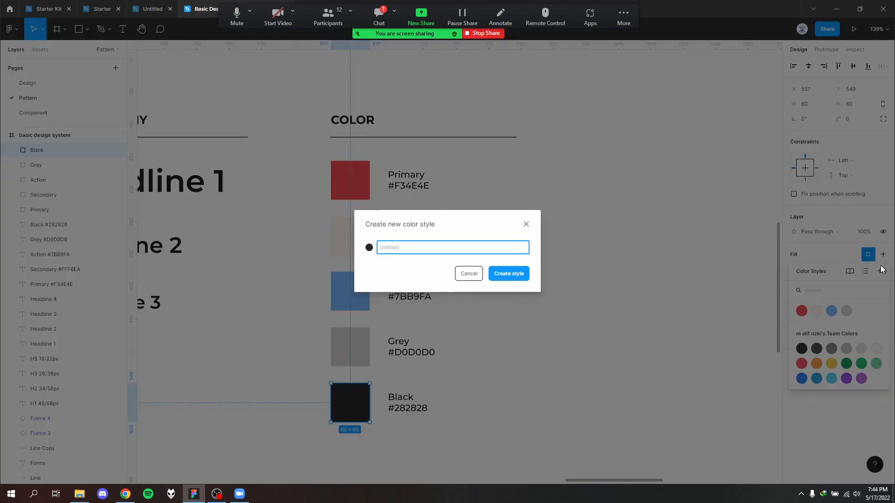
key("Return")
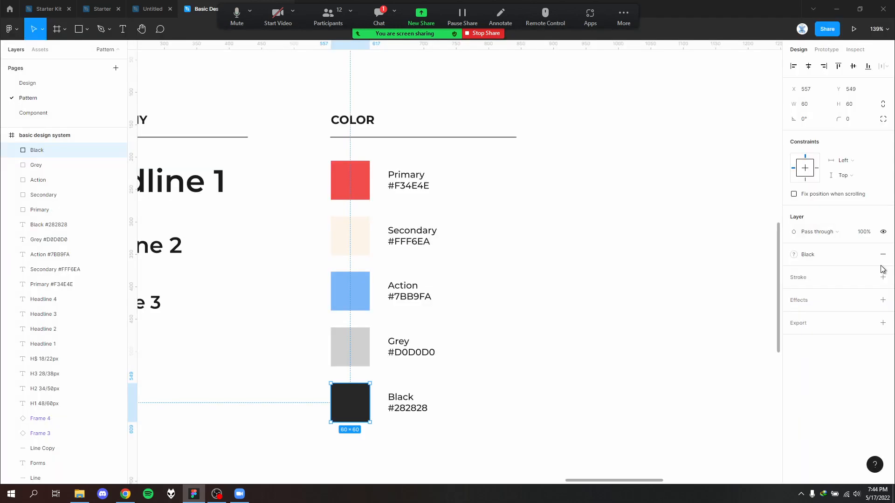
left_click(613, 306)
scroll(613, 306, "down", 3)
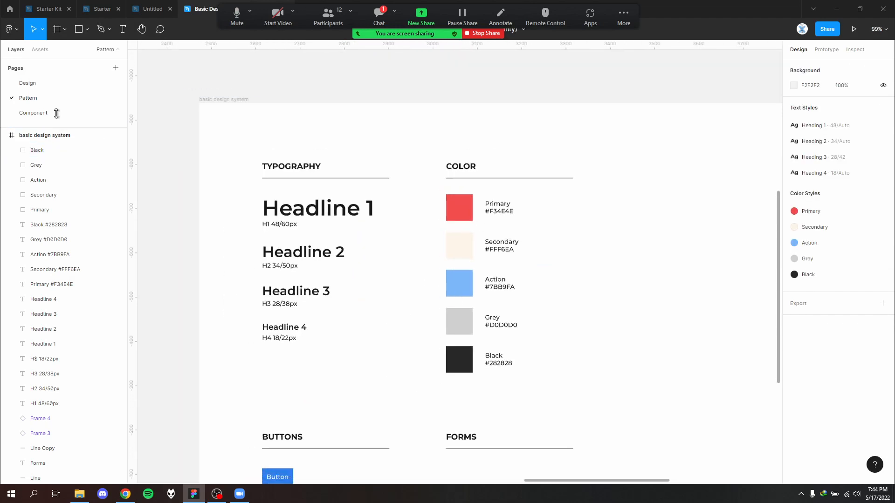
- Draw a square of about 163 × 163 in the upper part of the Android Large - 1 frame on the Design page
left_click(47, 84)
left_click_drag(457, 221, 450, 294)
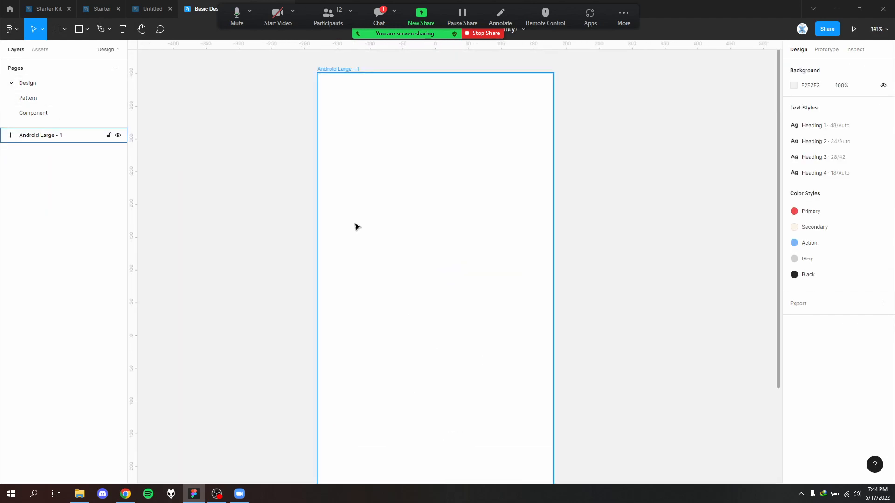
key("Page_Down")
key("Page_Up")
left_click(430, 250)
left_click(87, 29)
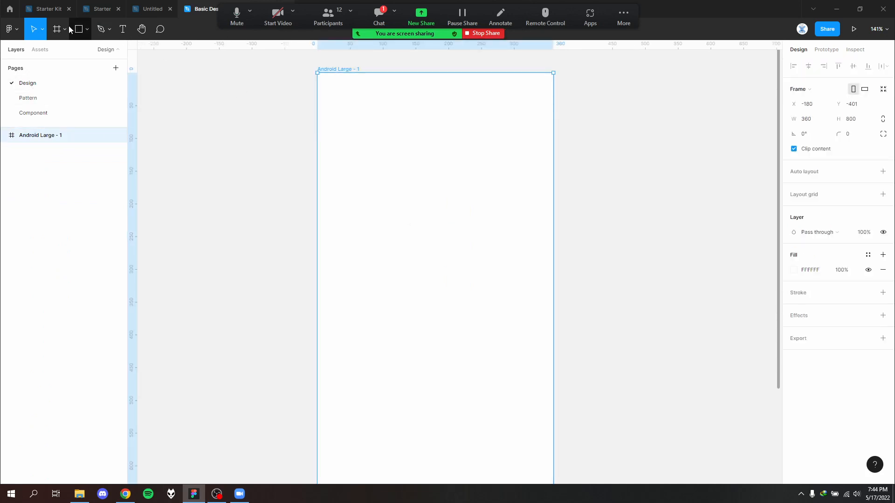
key("Escape")
left_click(78, 29)
left_click_drag(372, 171, 479, 268)
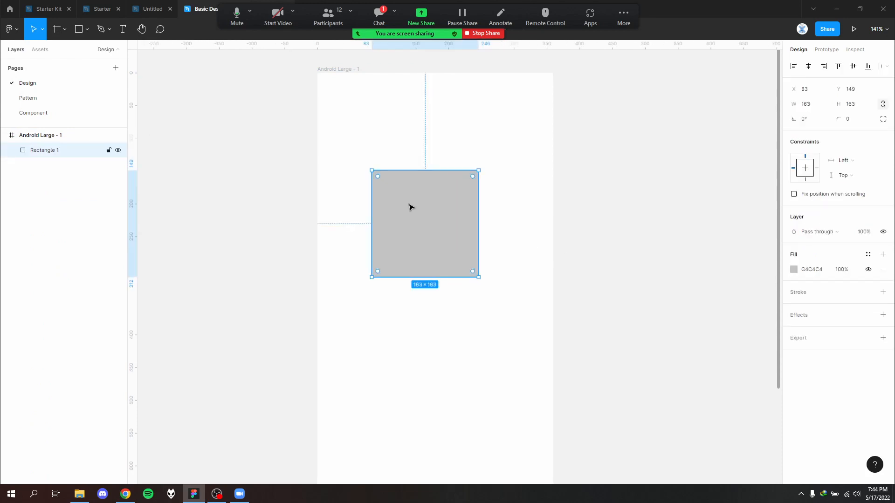
- Apply the Primary color style to the square's fill and place a duplicate of the square directly below it
left_click(867, 255)
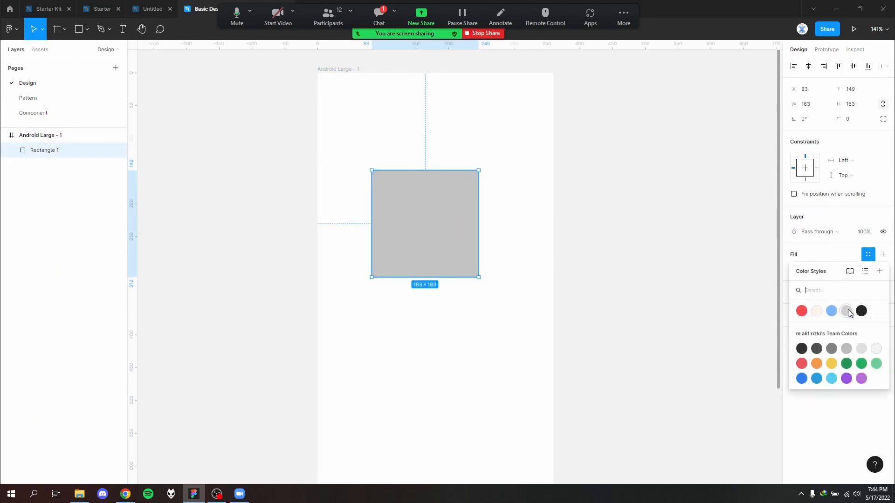
left_click(802, 310)
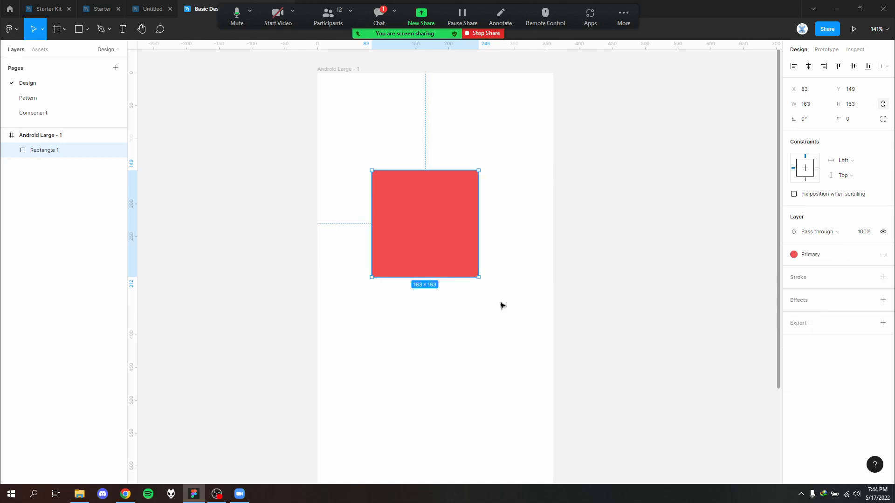
left_click_drag(421, 205, 422, 362)
- Apply the Secondary color style to the lower square's fill and deselect it
left_click(868, 254)
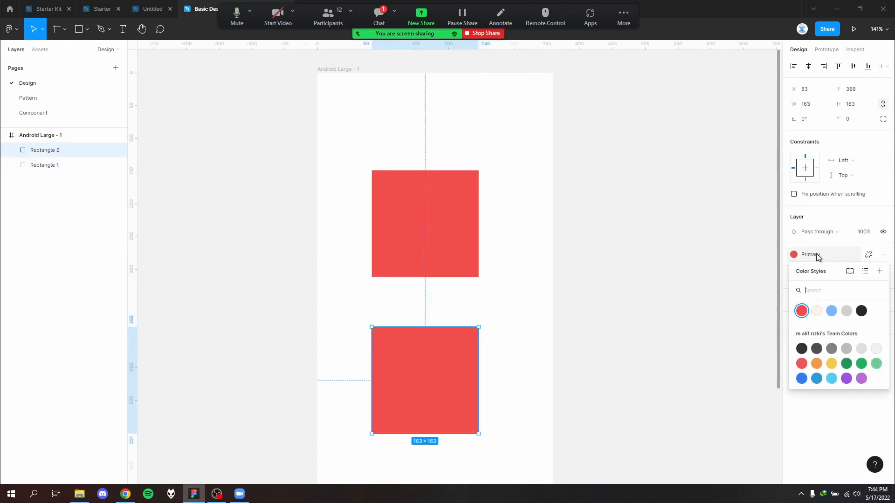
left_click(817, 312)
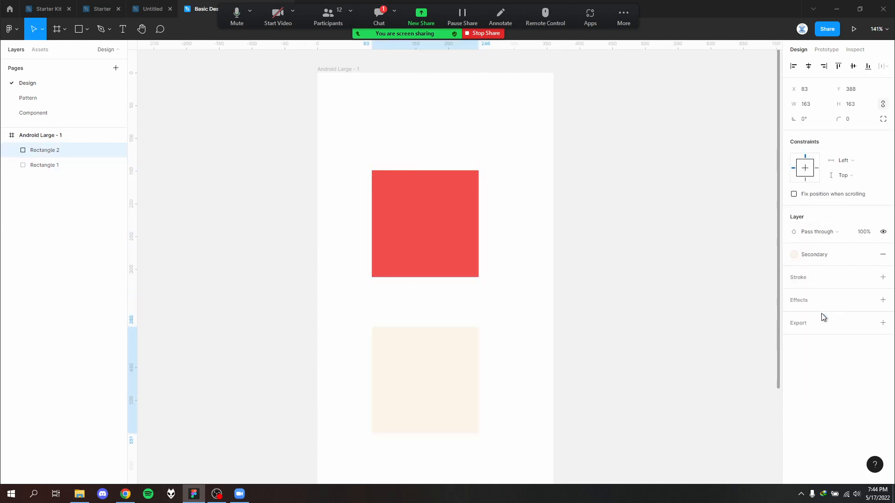
left_click(558, 319)
scroll(434, 304, "down", 2)
scroll(433, 293, "up", 6, "ctrl")
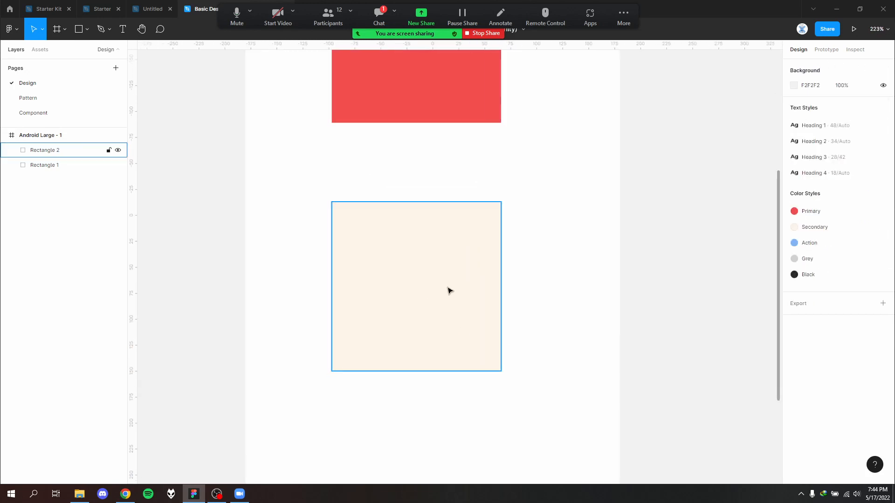
scroll(585, 278, "down", 4, "ctrl")
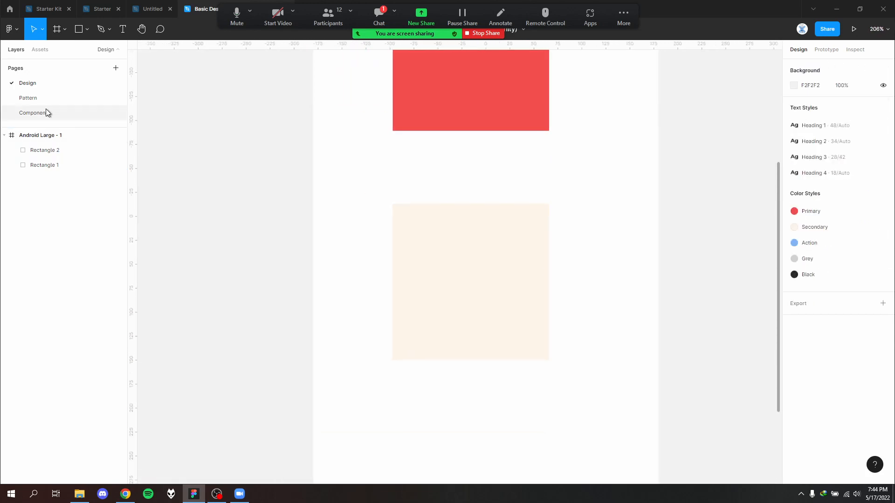
- Review the buttons on the Pattern page and the blue and red button variants on the Component page
left_click(49, 98)
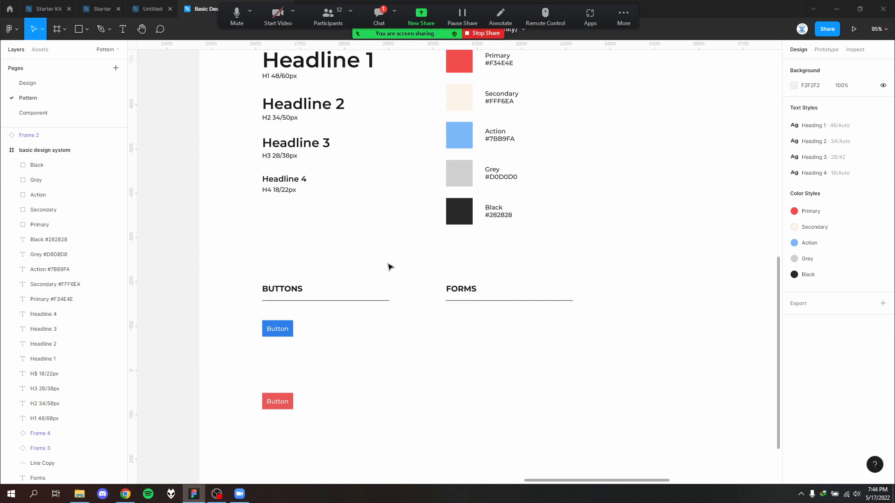
scroll(354, 294, "down", 1)
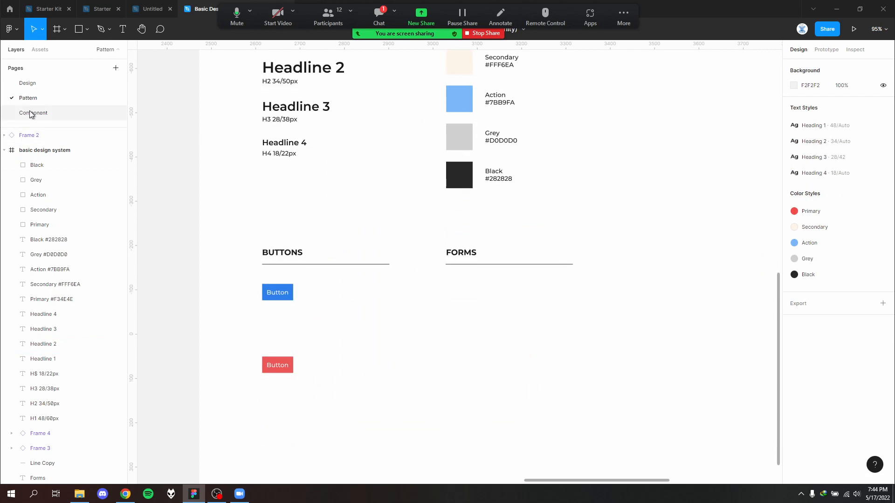
left_click(61, 115)
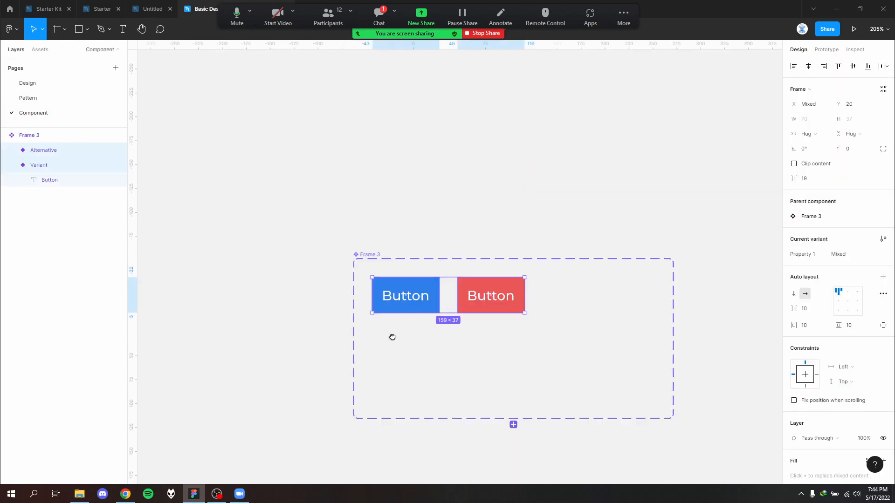
scroll(393, 337, "down", 3)
left_click(467, 243)
left_click(430, 171)
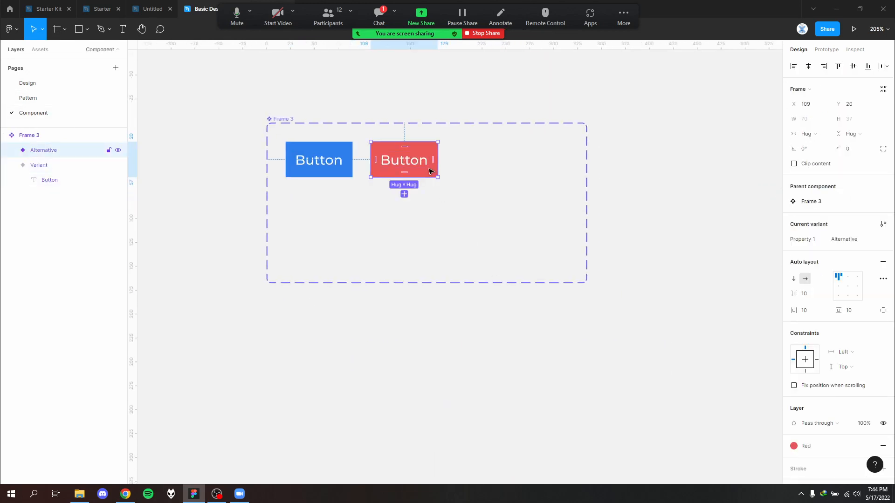
left_click(368, 203)
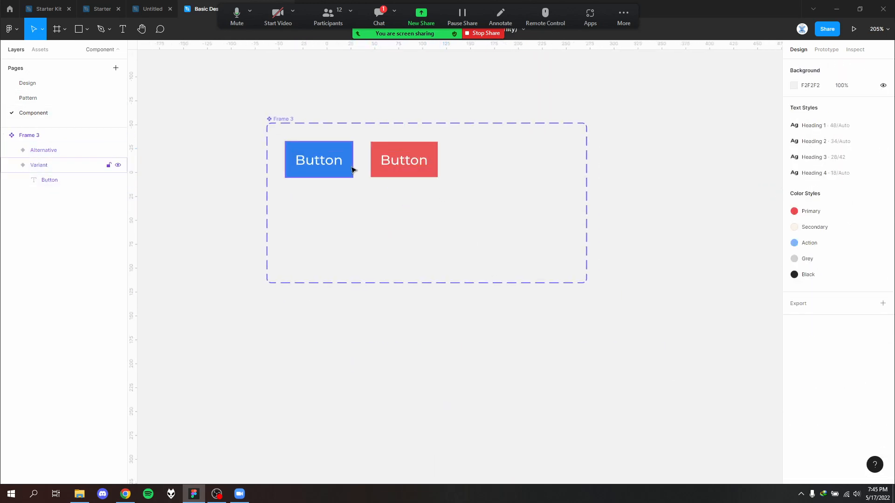
left_click(345, 166)
left_click(390, 195)
left_click(340, 169)
left_click(371, 228)
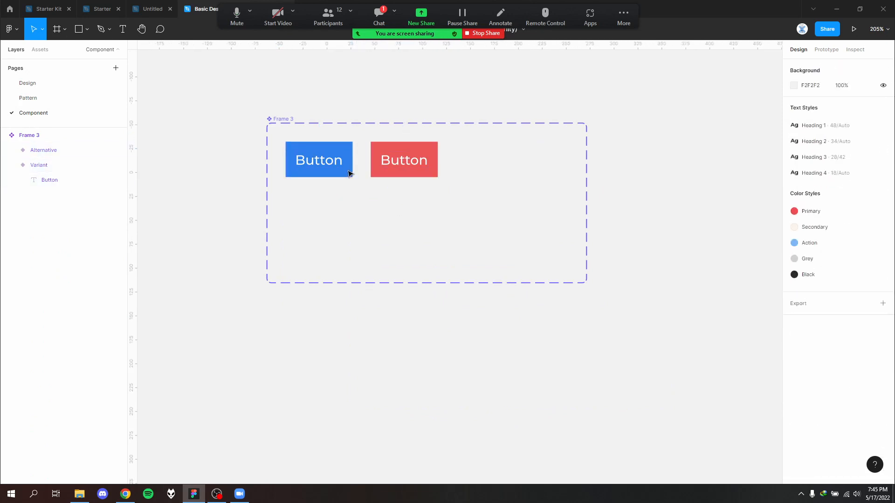
left_click(350, 175)
left_click(432, 175)
left_click(376, 209)
left_click_drag(376, 209, 341, 227)
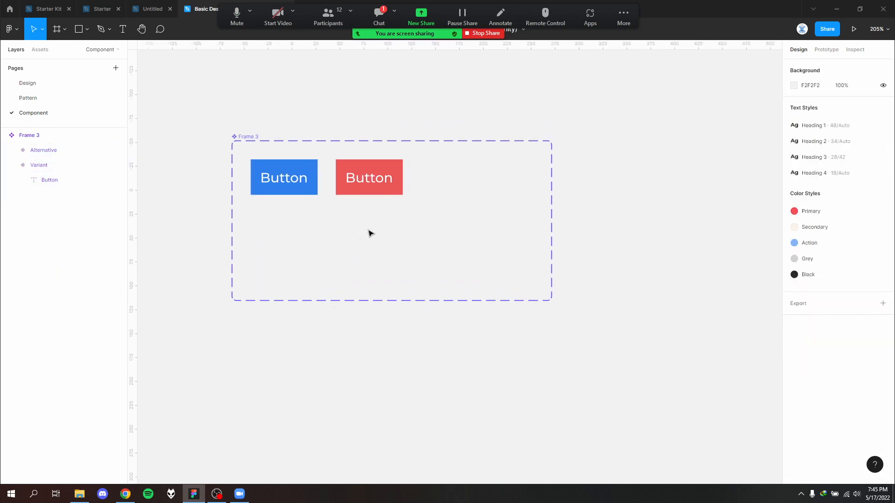
- Delete the button component set from the Component page and both button instances from the Pattern page
mouse_move(630, 397)
left_mouse_down()
mouse_move(360, 223)
mouse_move(187, 79)
left_mouse_up()
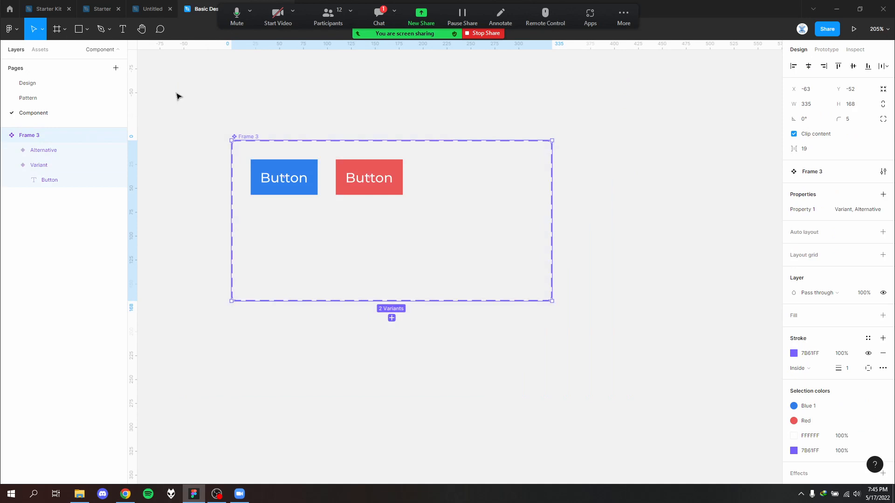
left_click(74, 98)
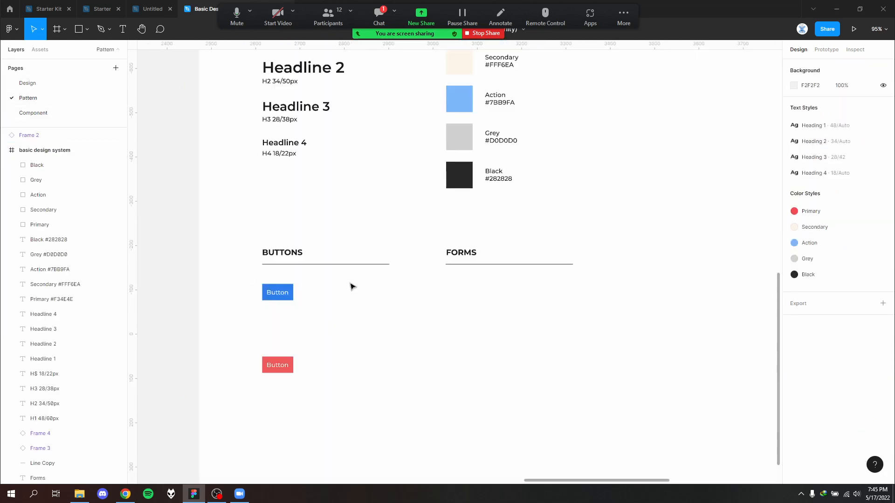
left_click_drag(304, 377, 239, 283)
key("Escape")
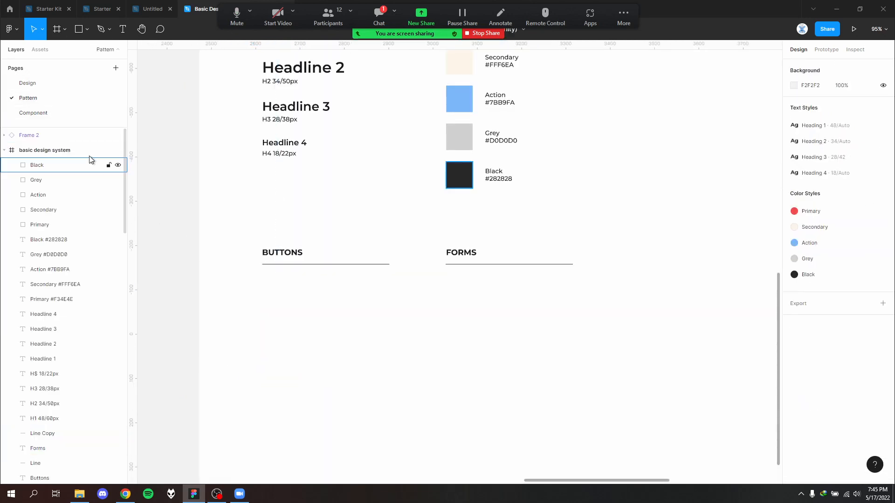
- Add a text layer reading "Primary" to the empty Component page
left_click(51, 112)
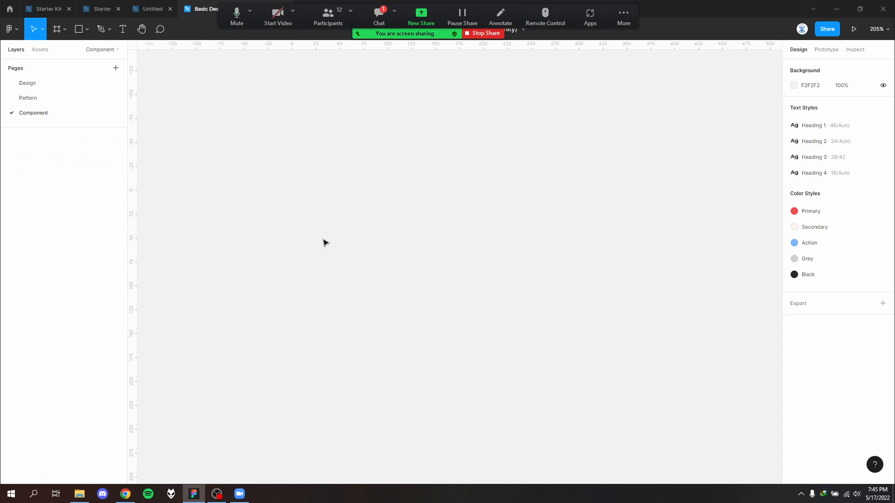
key("t")
left_click(351, 222)
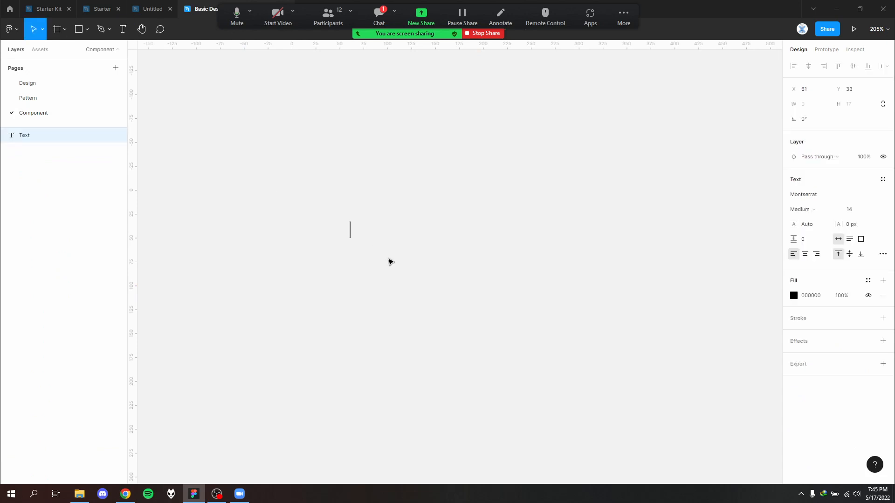
type("Button")
key("ctrl+a")
type("Primary")
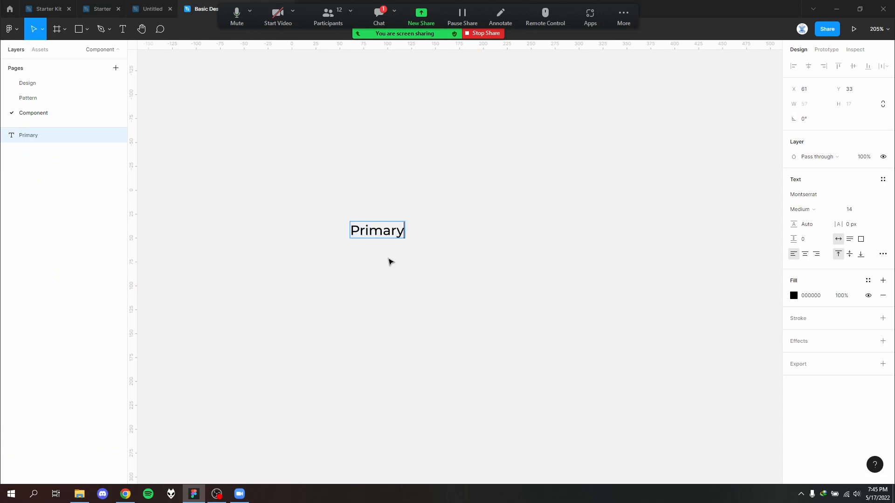
key("Escape")
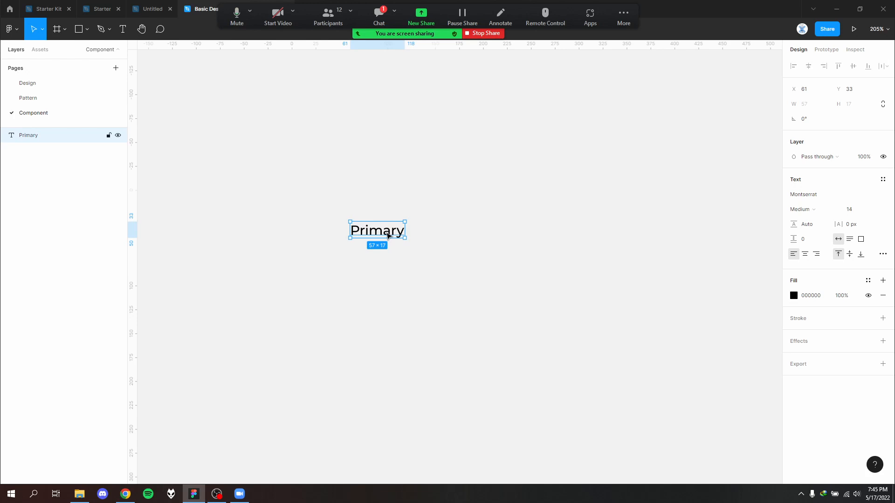
key("shift+a")
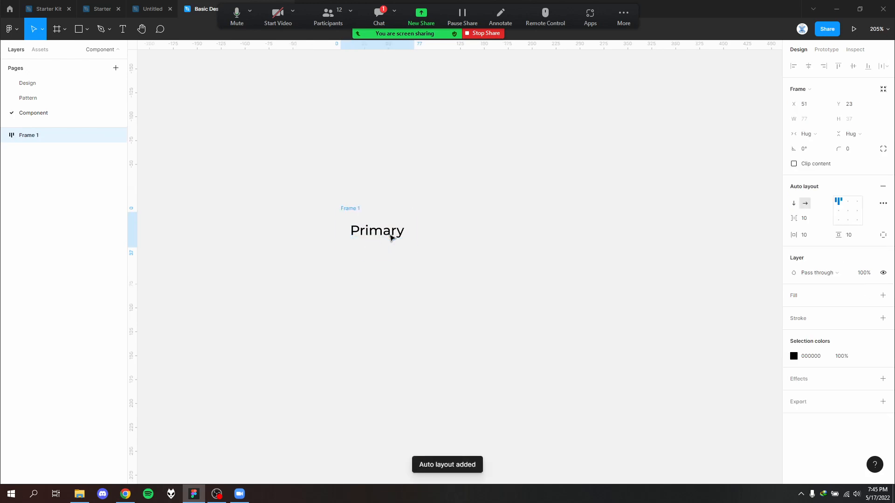
scroll(396, 235, "up", 5)
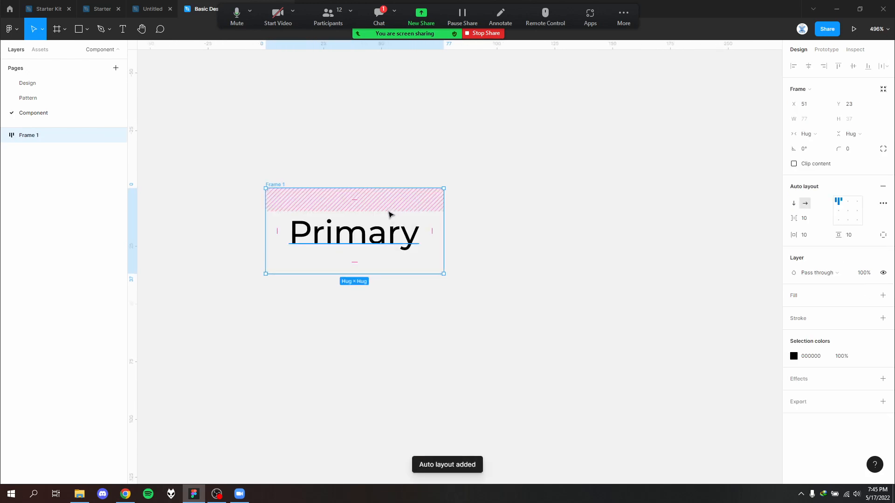
left_click(466, 209)
scroll(468, 221, "down", 2)
left_click(441, 251)
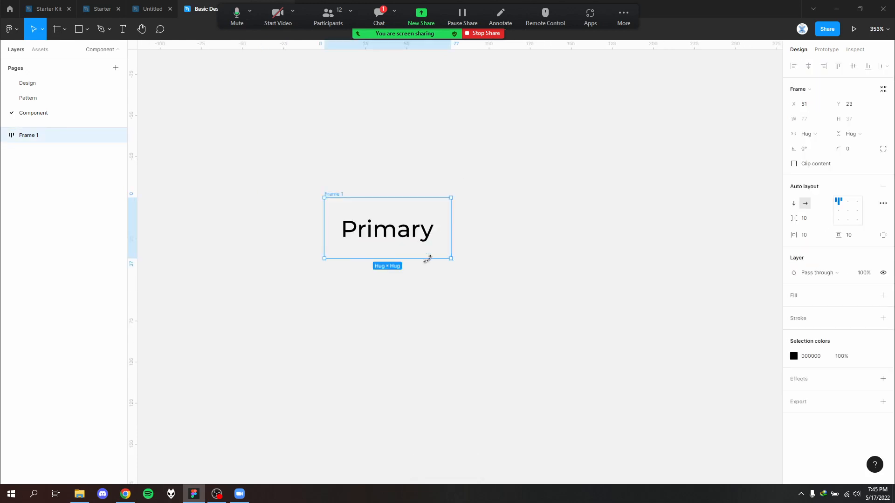
key("ctrl+shift+g")
- Add auto layout to the "Primary" text layer
right_click(393, 227)
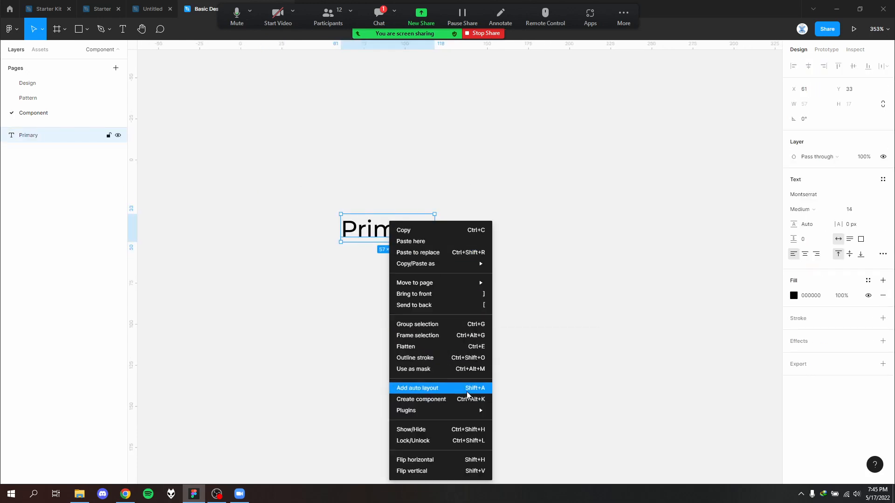
left_click(437, 389)
left_click(412, 174)
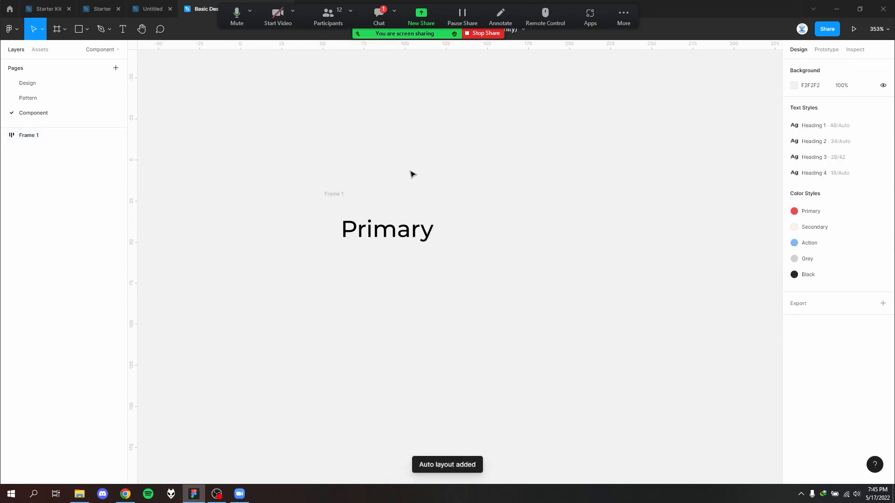
- Fill the auto layout frame around the "Primary" text with the Primary color style
left_click(343, 194)
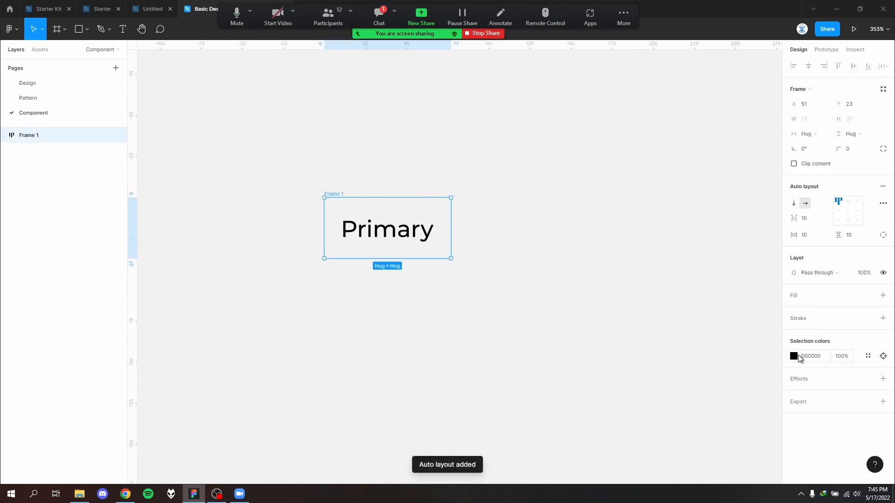
left_click(794, 356)
left_click(794, 356)
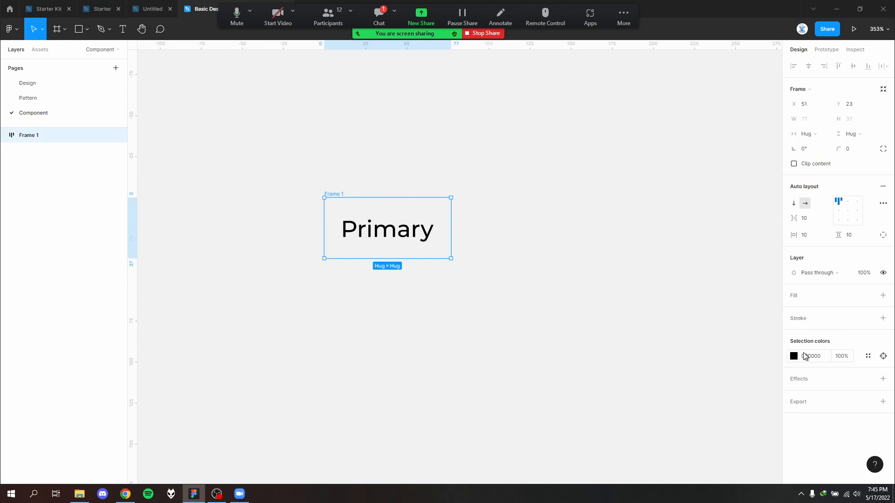
left_click(868, 296)
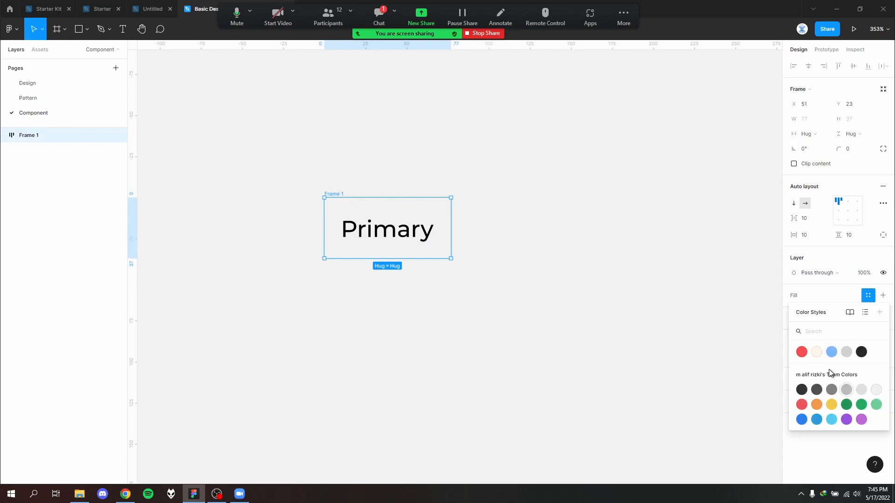
left_click(801, 352)
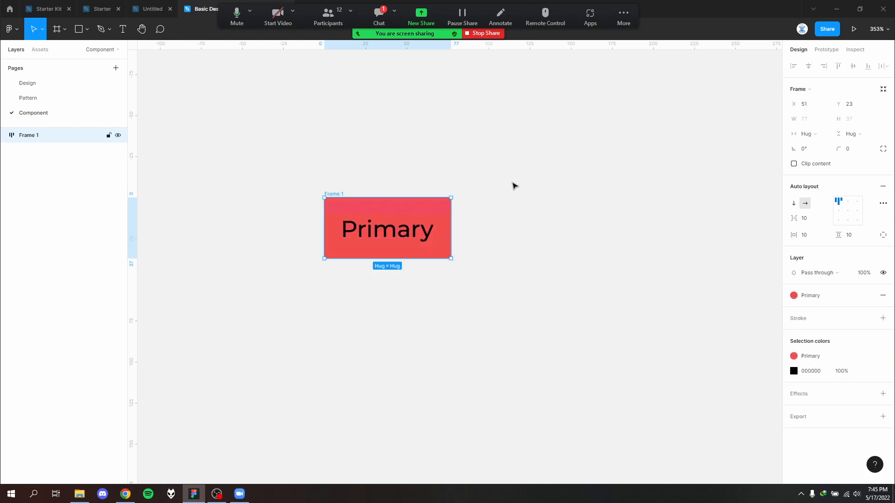
left_click(510, 269)
left_click(381, 231)
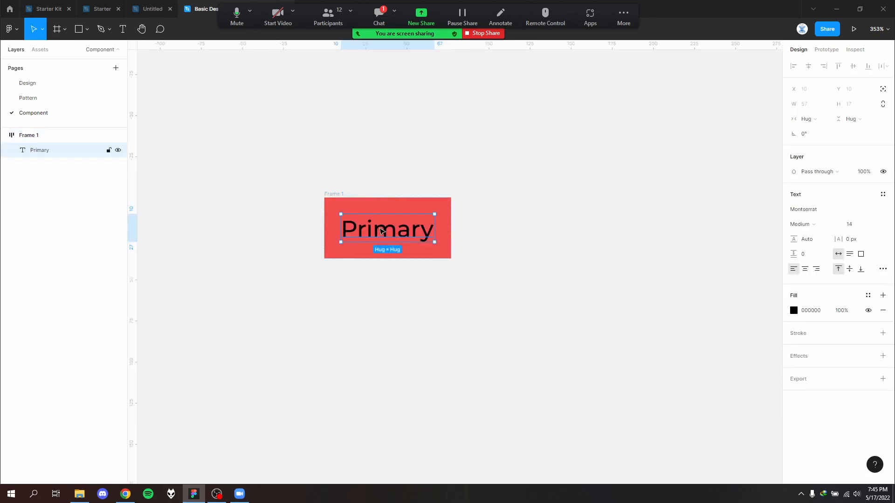
left_click(868, 296)
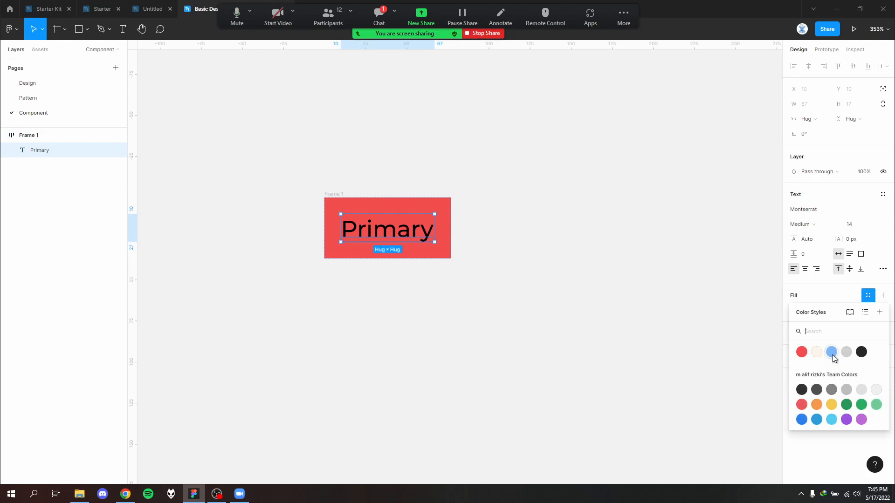
left_click(437, 356)
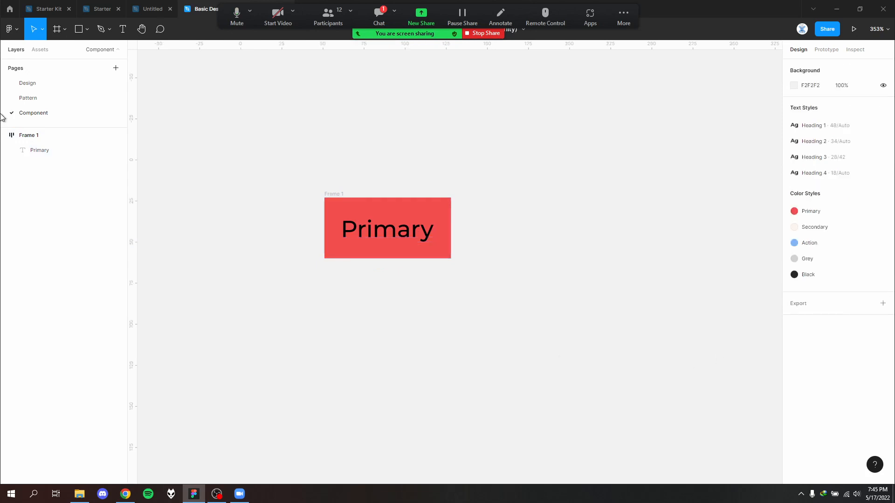
- On the Pattern page, duplicate the Black color swatch with its label and place the copy beside the Primary swatch
left_click(28, 98)
scroll(446, 286, "up", 2)
scroll(446, 286, "right", 3)
left_click_drag(446, 286, 294, 253)
left_click_drag(335, 274, 453, 122)
left_click(454, 145)
scroll(455, 144, "up", 2)
- Detach the Black color style from the copied swatch beside Primary and set its fill to FFFFFF
left_click(439, 112)
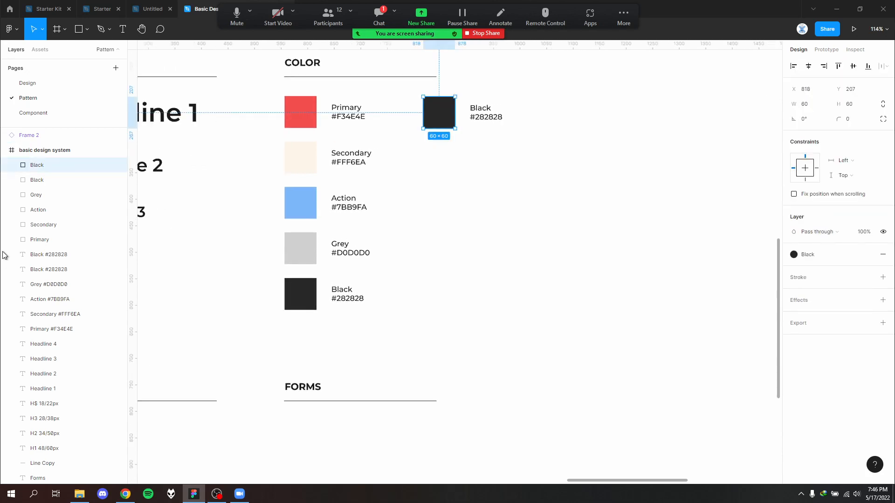
left_click(827, 253)
left_click(830, 254)
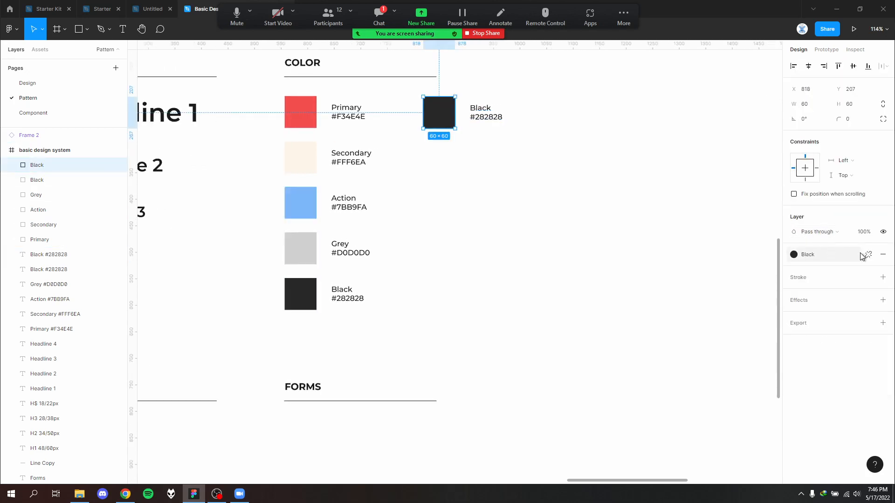
left_click(867, 255)
left_click(794, 271)
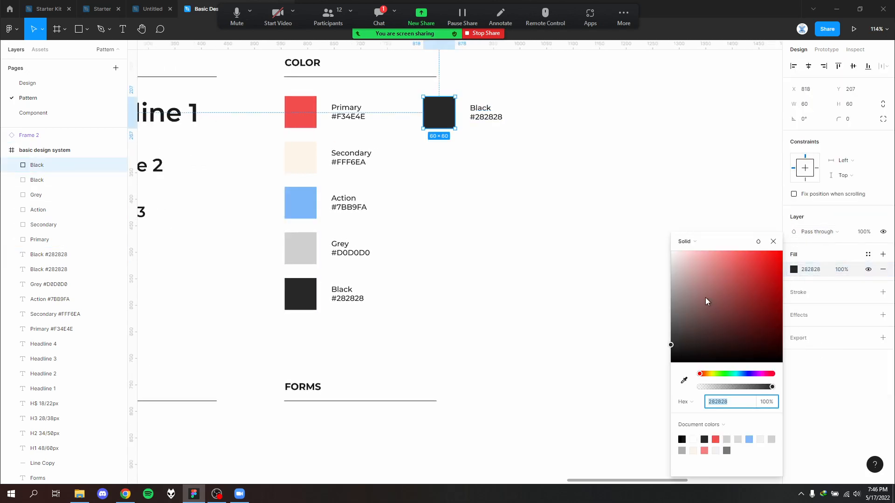
left_click_drag(706, 301, 650, 244)
left_click(648, 244)
left_click(446, 119)
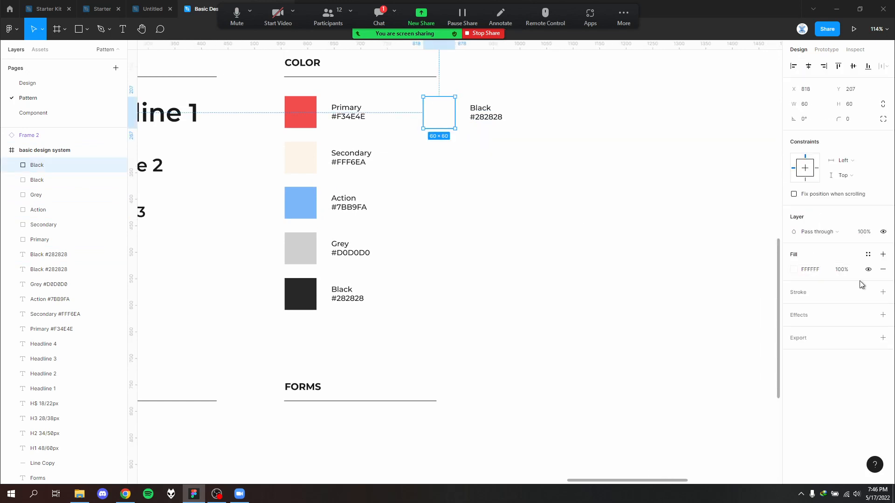
- Save the copied swatch's fill as a new color style named "White"
left_click(868, 254)
left_click(879, 271)
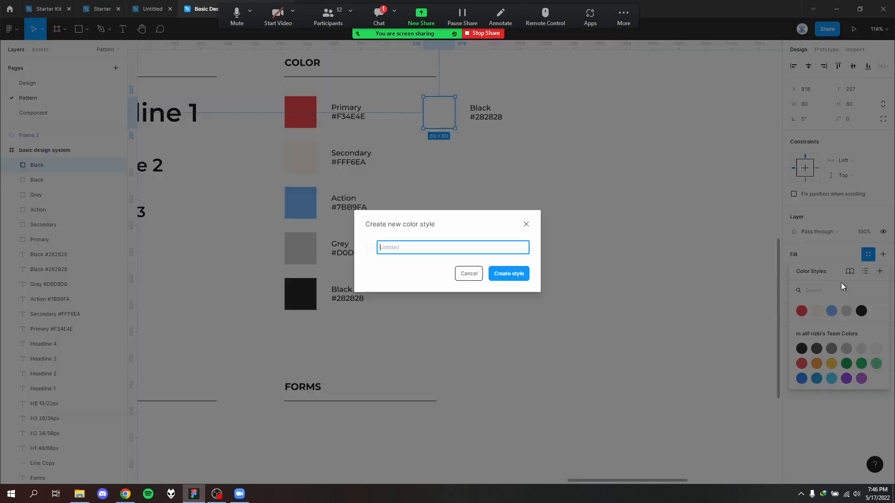
type("White")
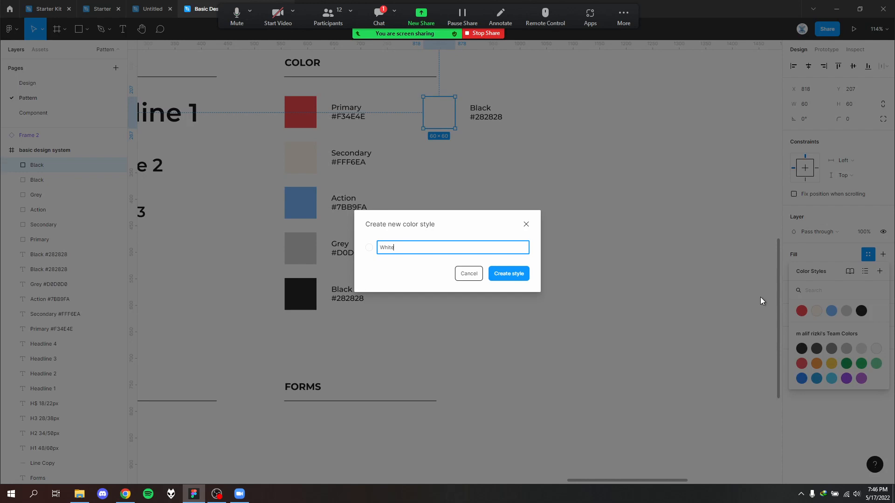
key("Return")
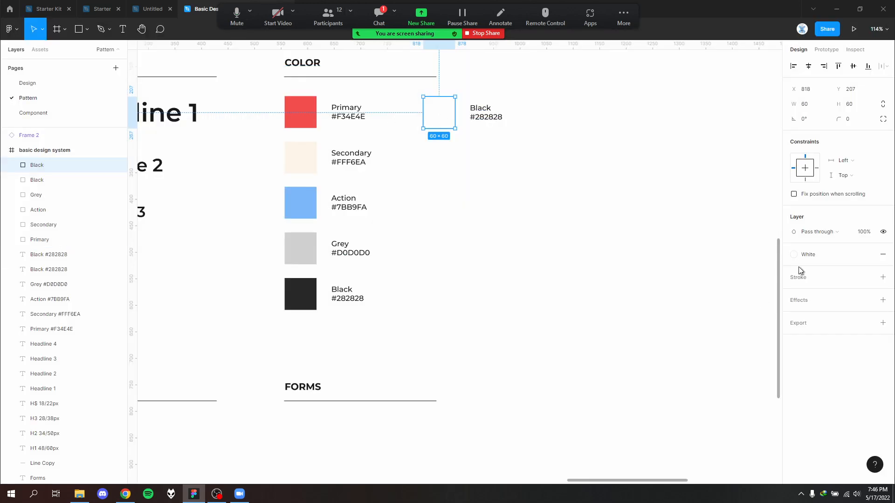
- Add a black 000000 stroke around the white swatch
left_click(868, 277)
left_click(883, 278)
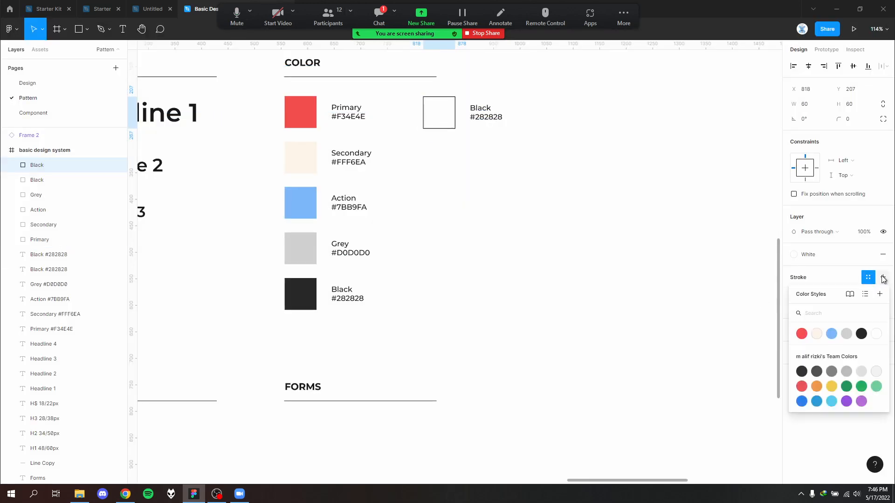
left_click(577, 280)
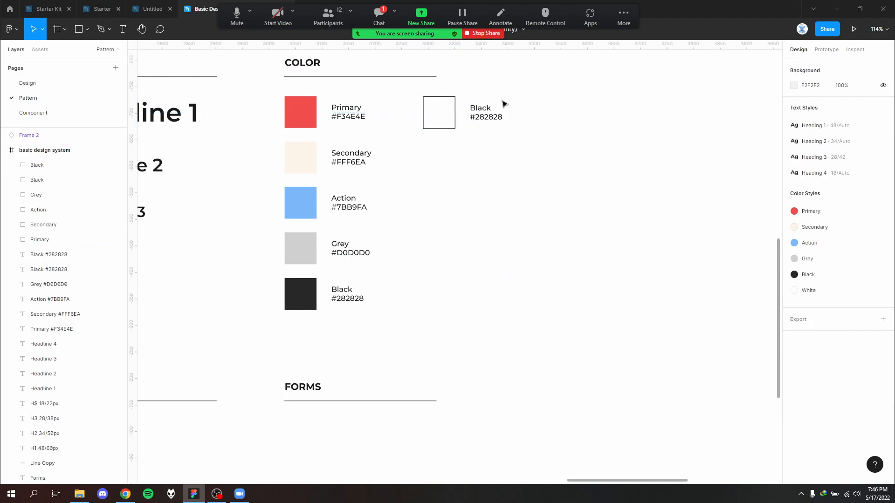
- Change the color name in the white swatch's label to "White"
left_click(487, 105)
key("Escape")
left_click(491, 112)
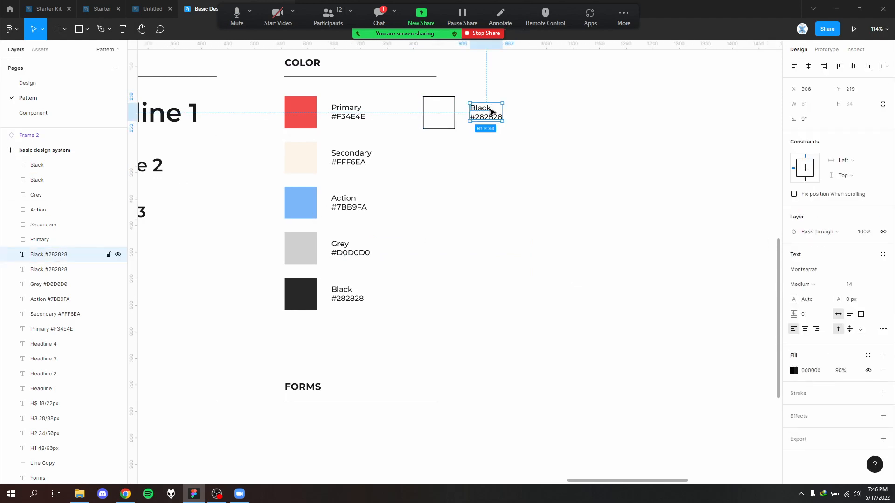
double_click(486, 107)
double_click(492, 107)
type("White")
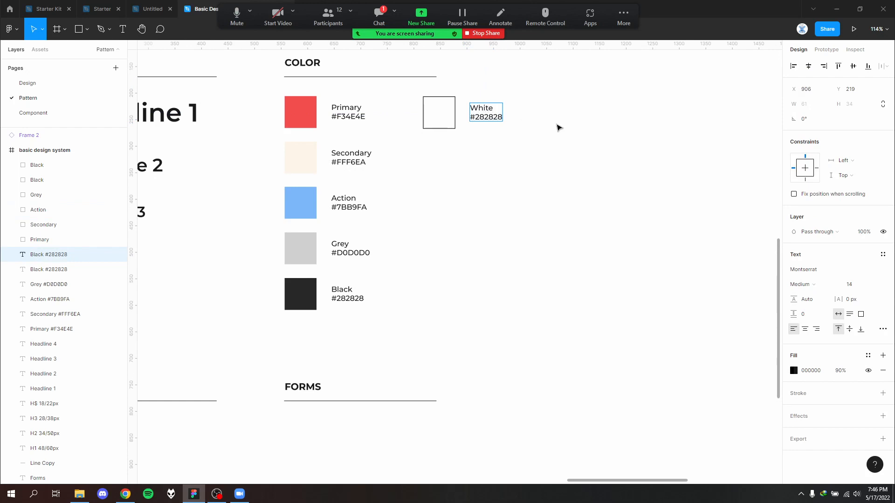
key("Escape")
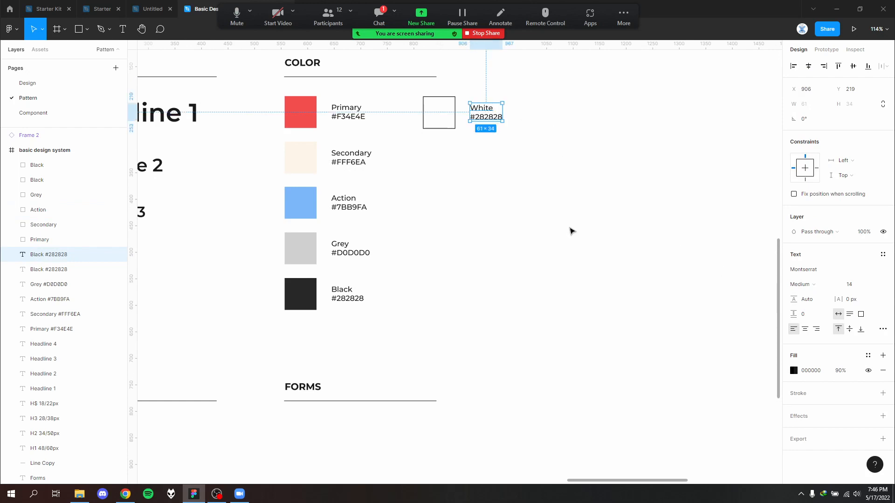
- Change the hex code in the white swatch's label to #FFFFFF
left_click(439, 125)
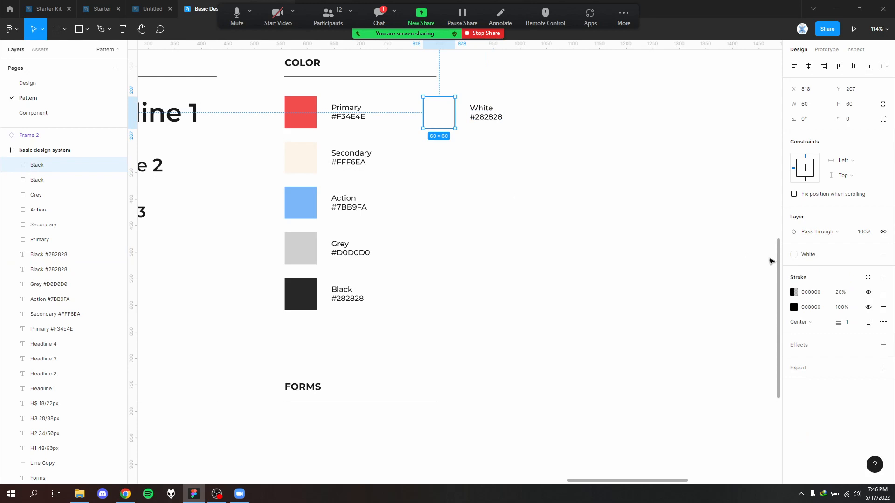
left_click(800, 257)
left_click(800, 260)
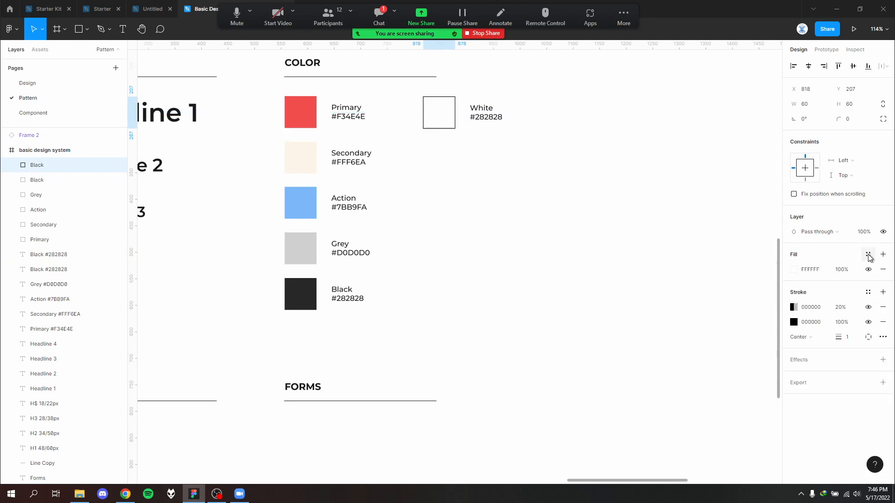
left_click(471, 120)
double_click(473, 120)
left_click(482, 119)
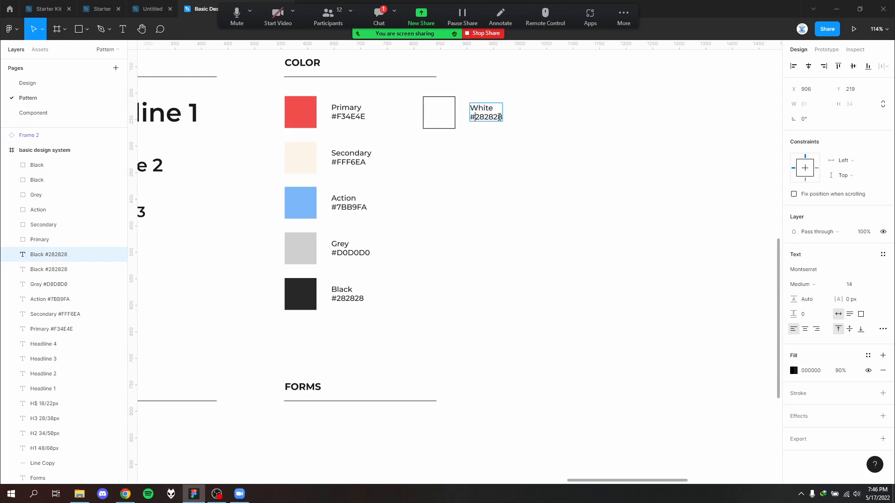
left_click_drag(475, 117, 504, 117)
type("FFFFFF")
key("Escape")
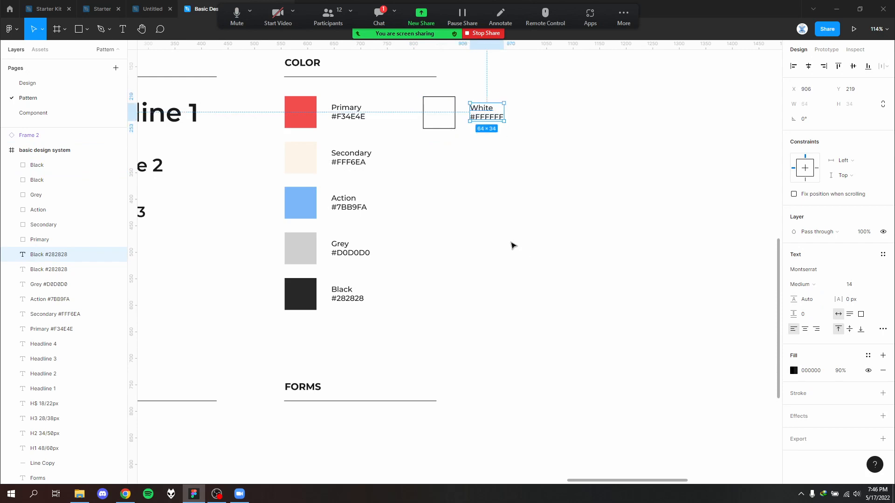
left_click(513, 245)
- On the Component page, apply the White color style to the "Primary" button text
left_click(51, 116)
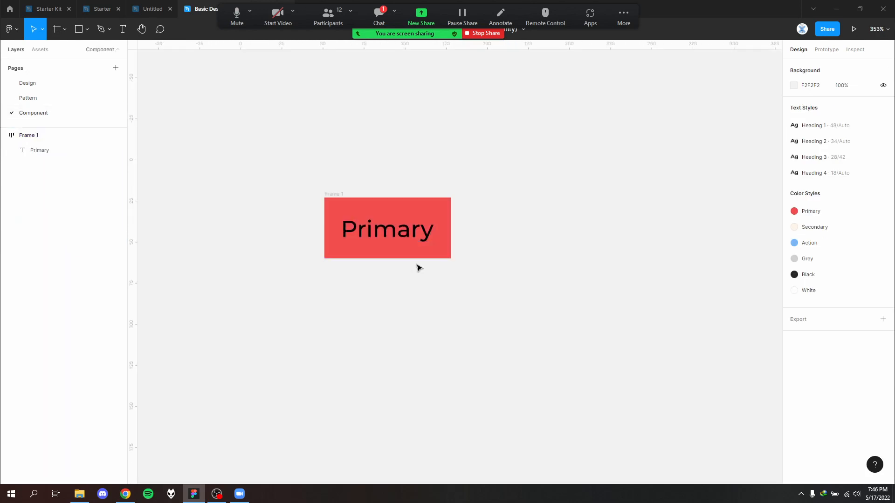
left_click(425, 231)
left_click(867, 295)
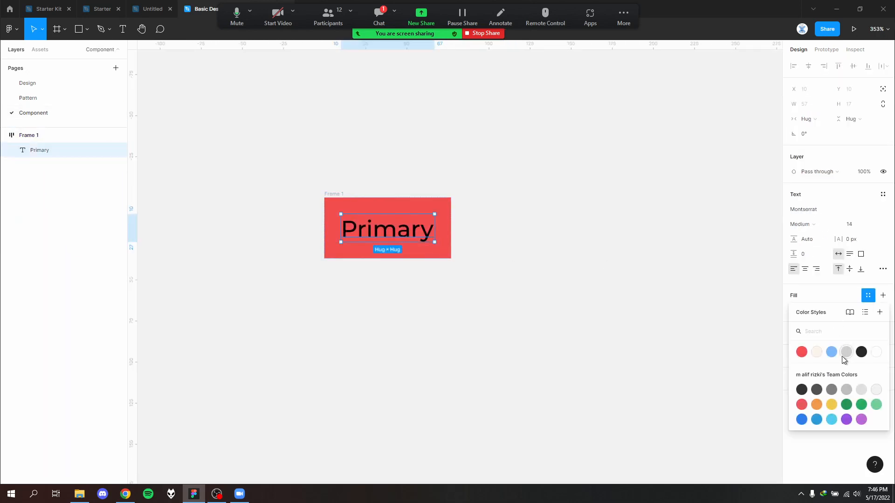
left_click(877, 353)
scroll(355, 262, "down", 2)
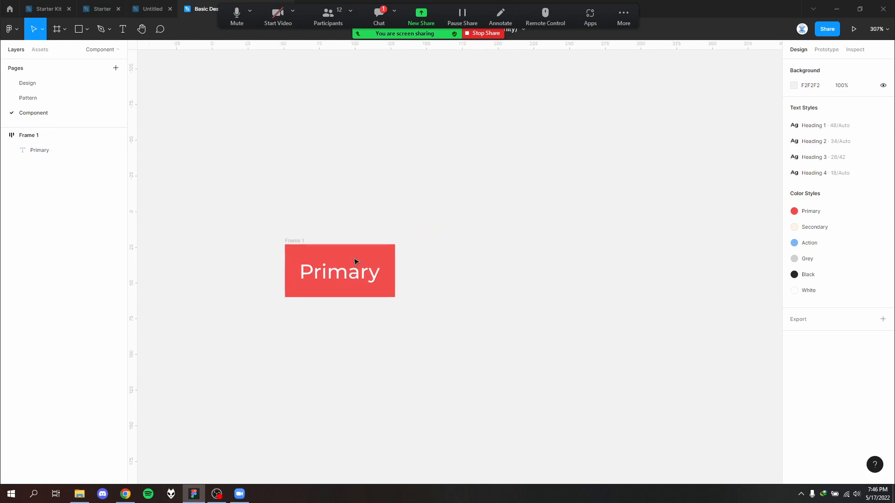
- Convert the auto layout frame of the Primary button into a component
left_click(298, 241)
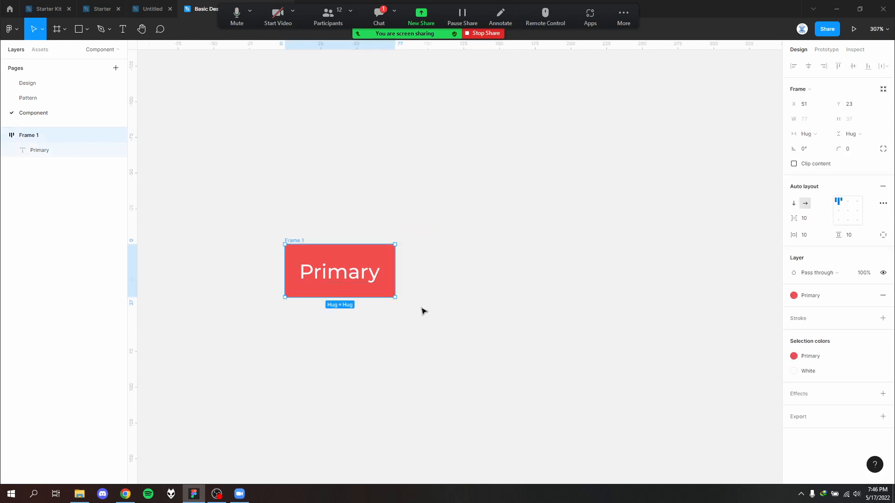
right_click(342, 255)
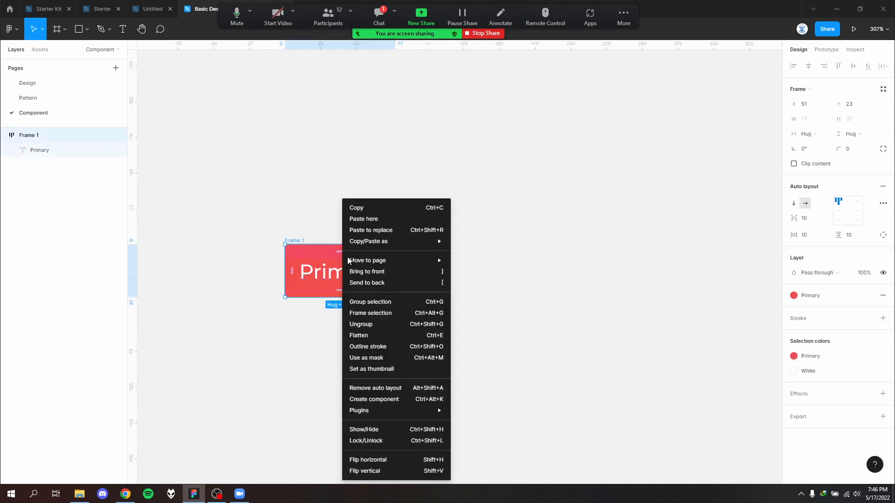
left_click(416, 399)
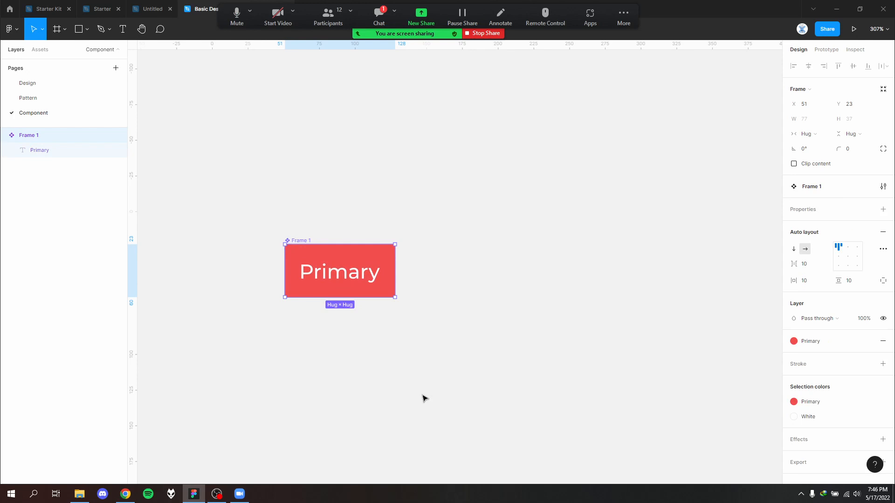
left_click(469, 331)
left_click(301, 241)
right_click(301, 242)
left_click(227, 255)
- On the Pattern page, examine the Default, Hover and Disabled states of the Primary buttons in the Buttons section
left_click(80, 83)
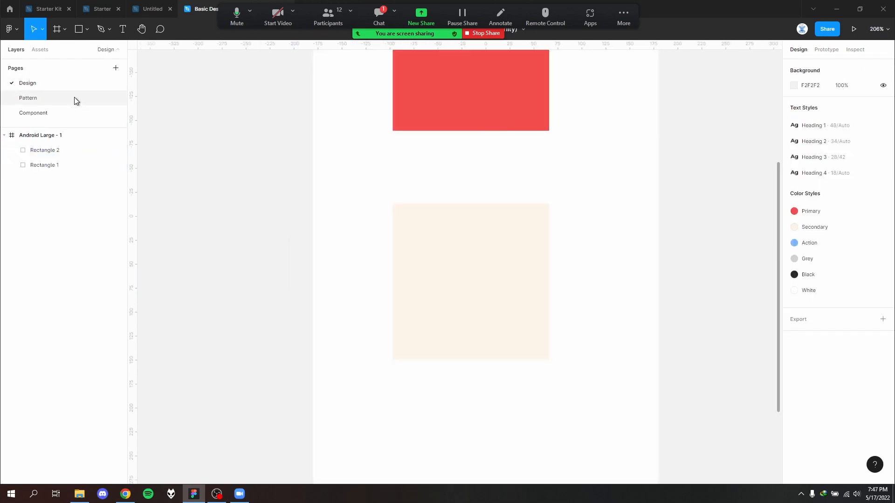
left_click(74, 97)
scroll(313, 227, "down", 1)
left_click_drag(327, 243, 621, 253)
mouse_move(310, 341)
left_mouse_down()
mouse_move(307, 270)
mouse_move(613, 264)
left_mouse_up()
left_click_drag(410, 298, 890, 208)
left_click_drag(272, 324, 561, 268)
scroll(456, 196, "up", 1)
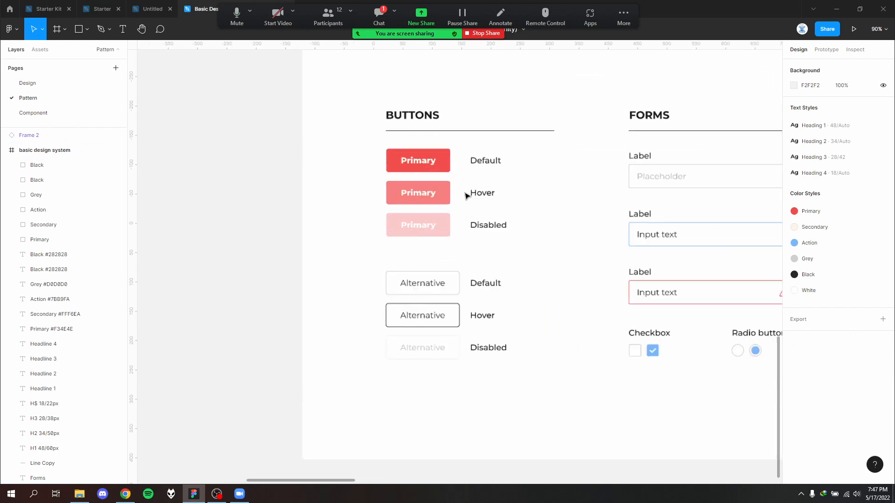
scroll(466, 195, "up", 3)
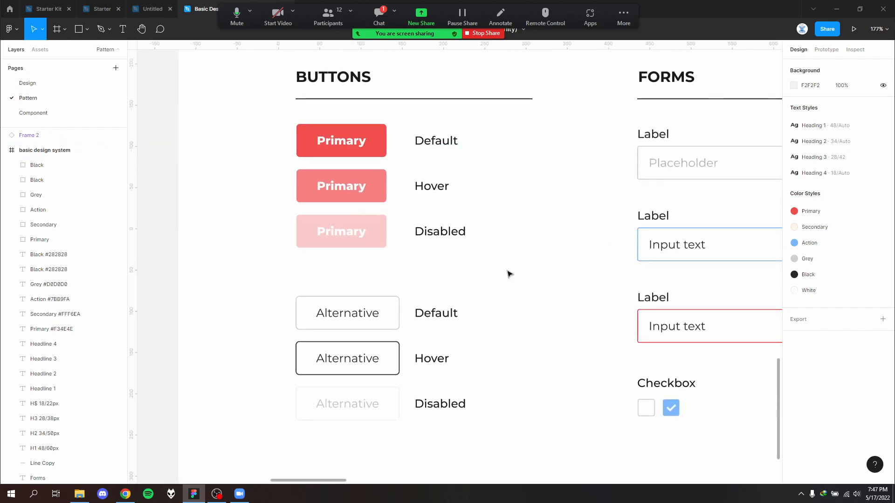
left_click_drag(507, 267, 292, 123)
left_click(513, 256)
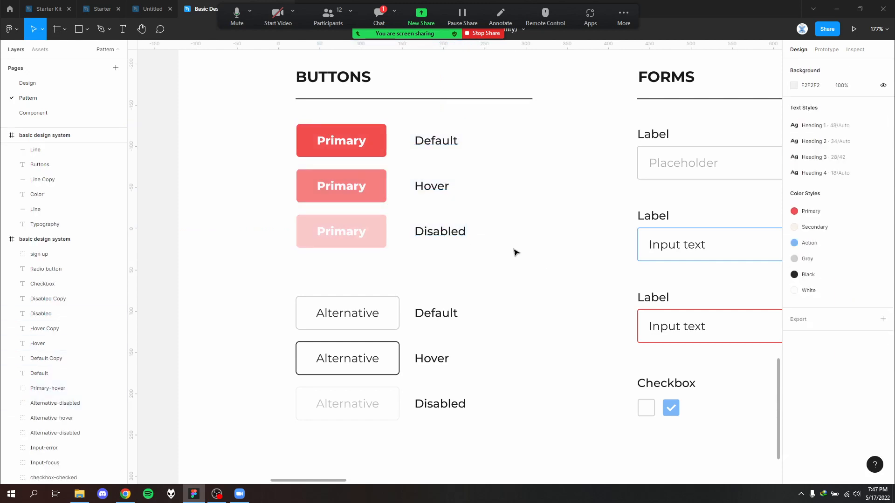
- Inspect the layer properties of the Primary default and Primary disabled buttons
left_click(384, 155)
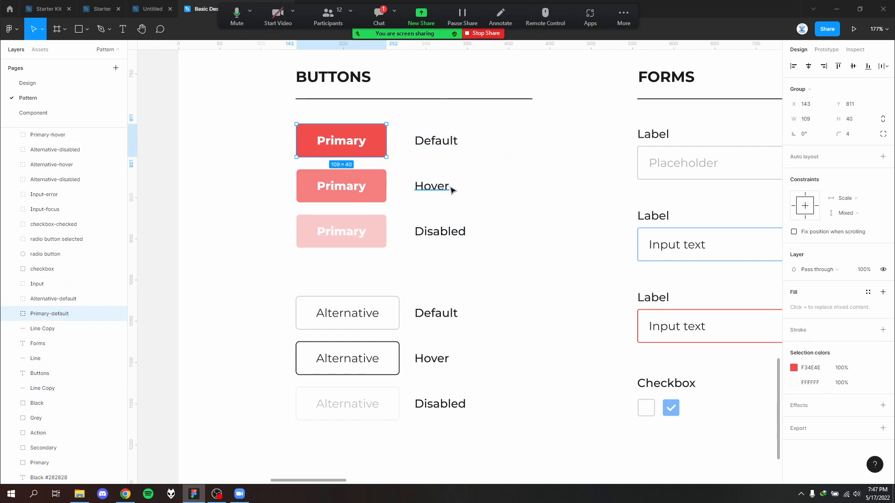
left_click(503, 198)
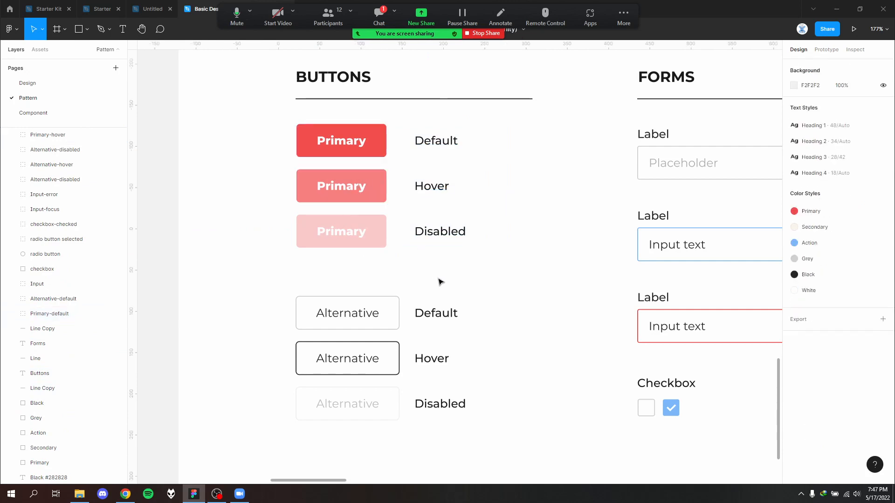
left_click(363, 232)
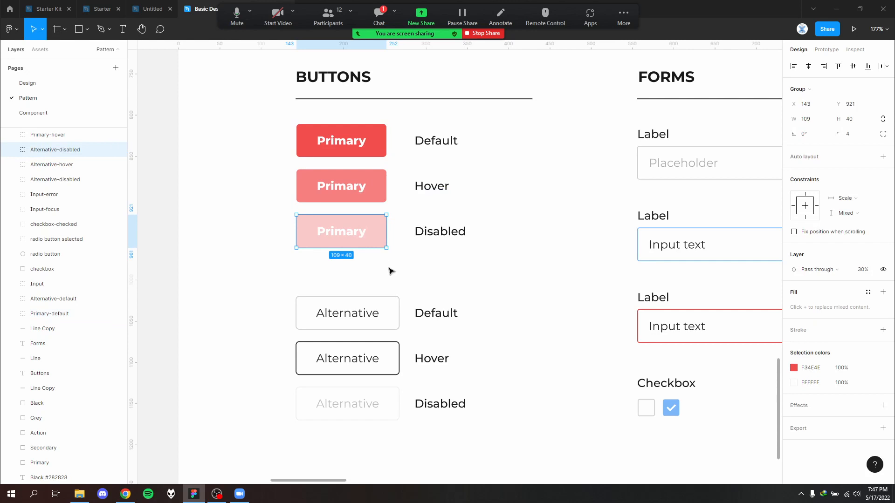
left_click(391, 271)
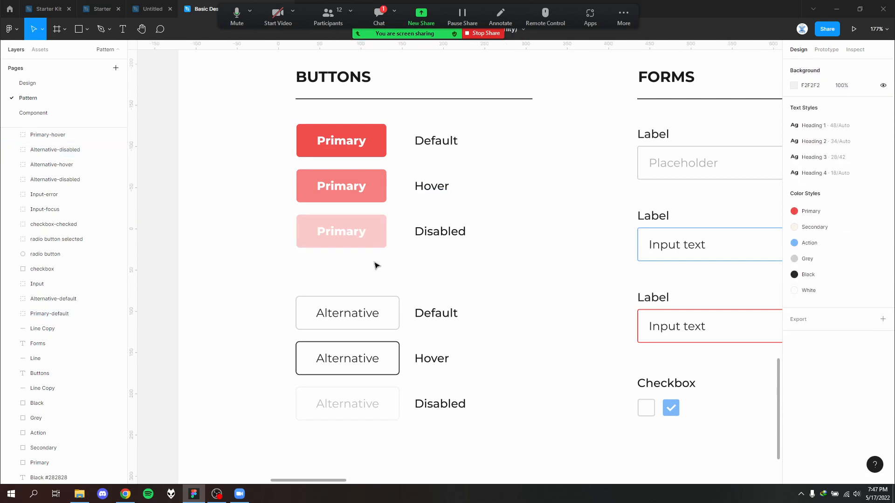
left_click(375, 234)
left_click(375, 265)
left_click(375, 234)
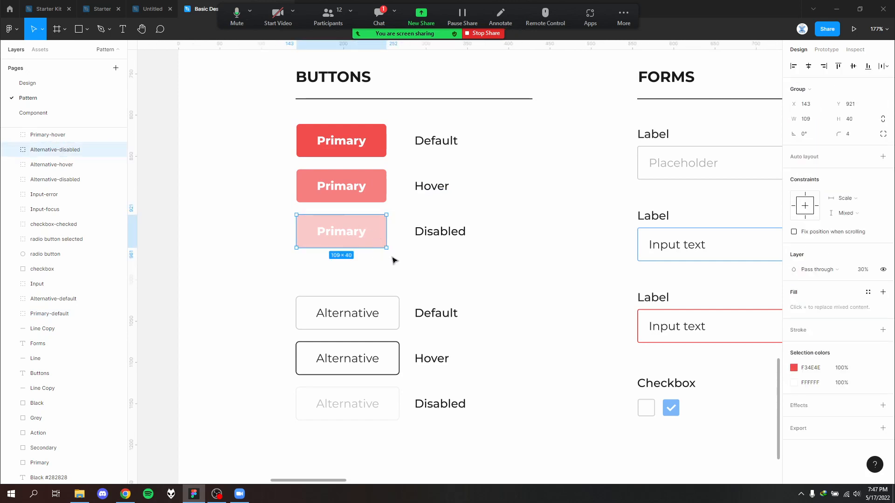
- On the Component page, open the new property choices for the Primary button component
left_click(70, 113)
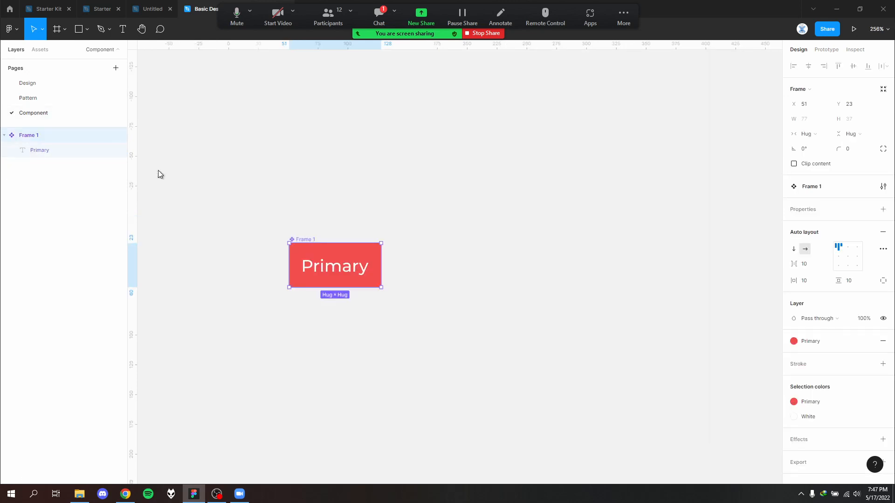
left_click(343, 255)
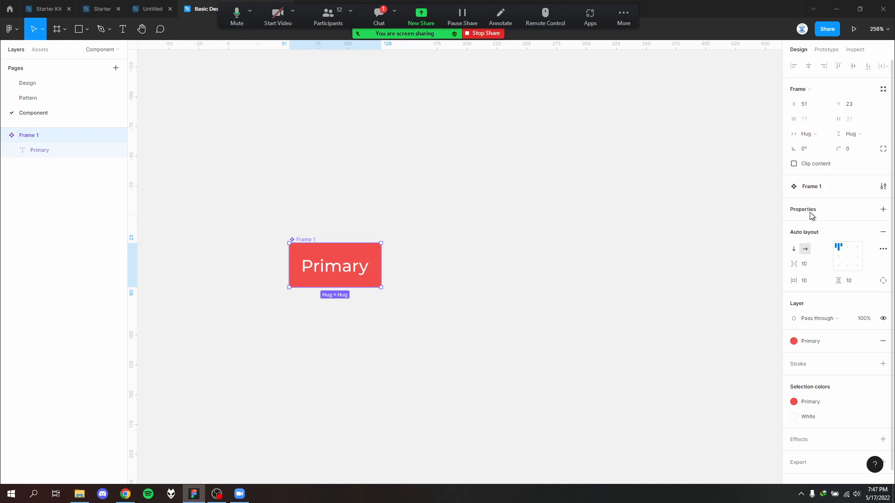
left_click(882, 210)
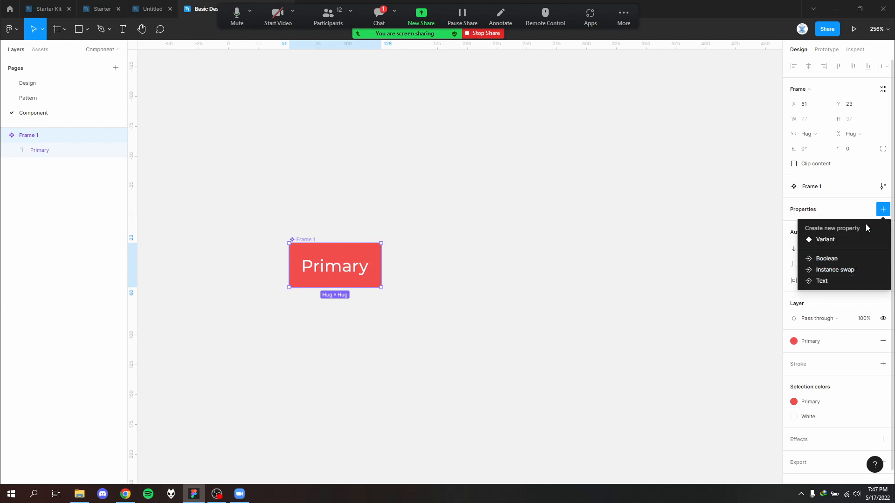
left_click(874, 212)
left_click(882, 210)
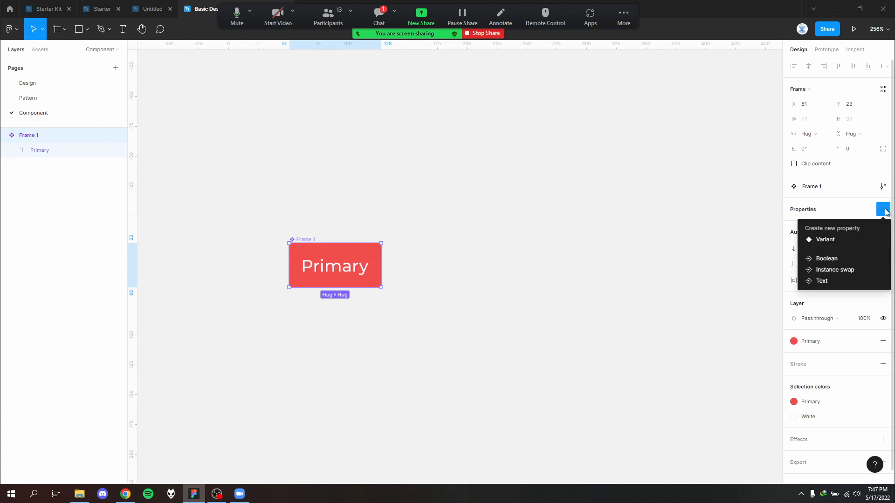
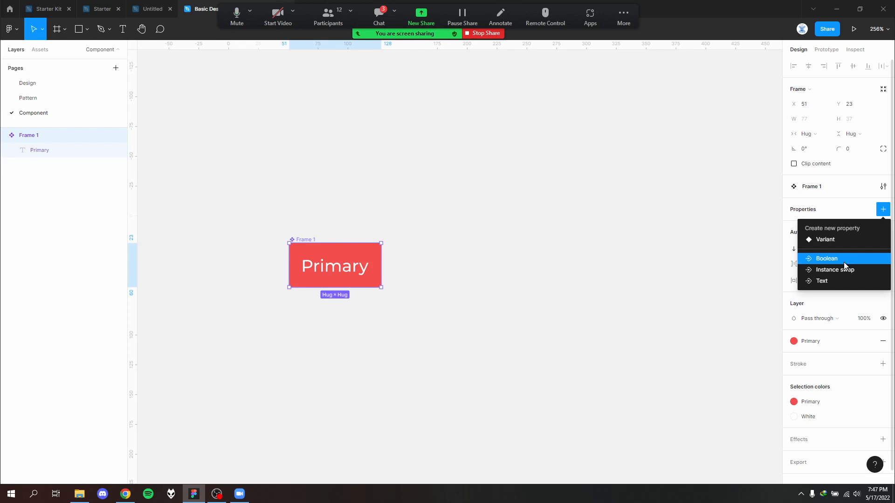
- Add a variant property to the Primary button component
left_click(548, 266)
left_click_drag(546, 265, 689, 284)
left_click(326, 258)
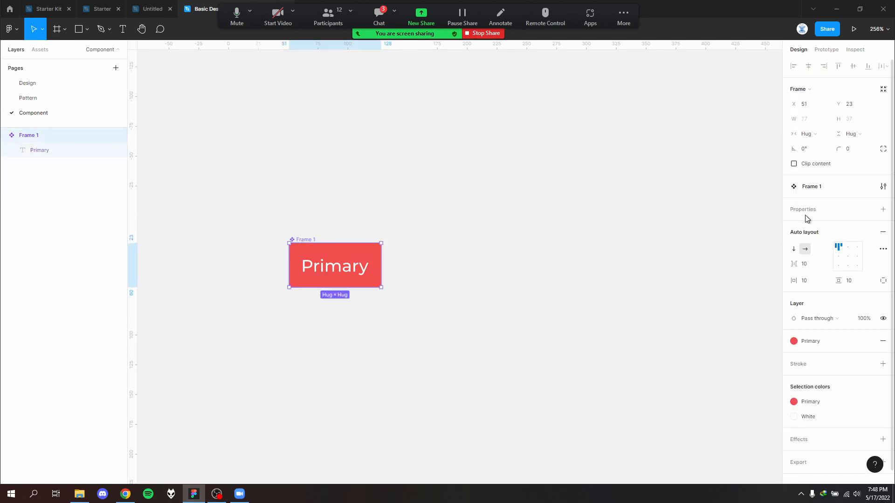
left_click(883, 210)
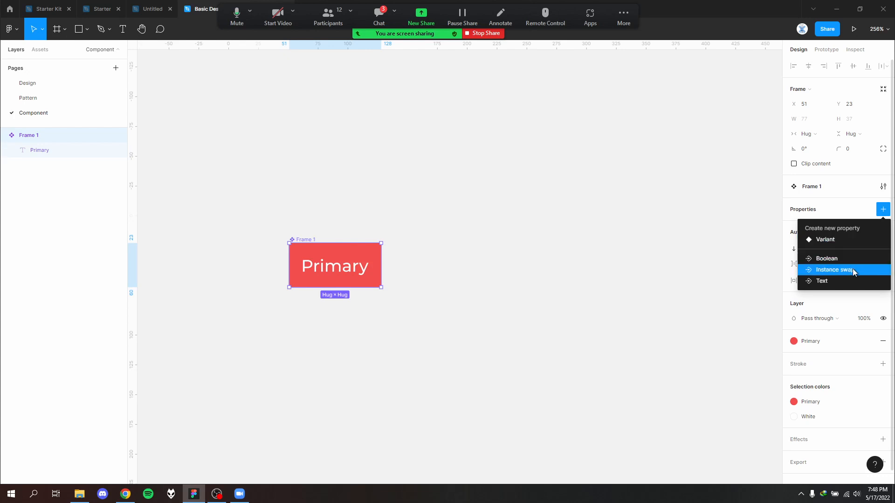
left_click(844, 246)
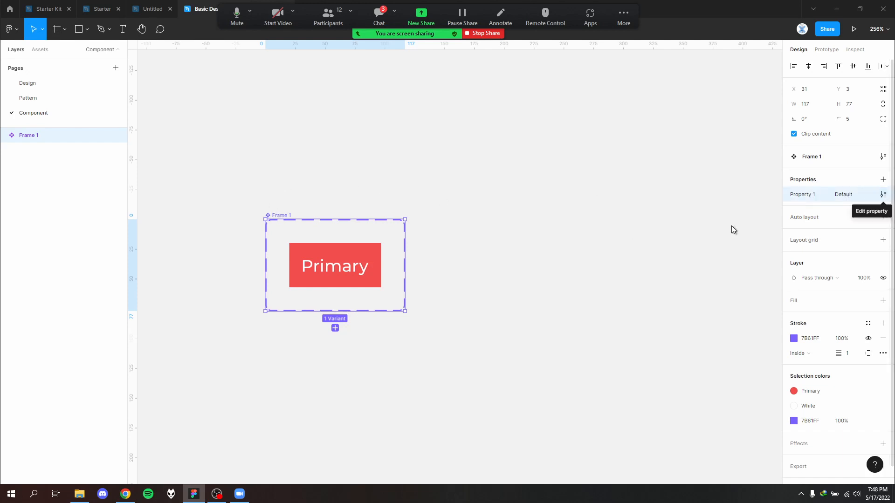
- Rename the component's variant property to State and check the button variant's state value
left_click(882, 195)
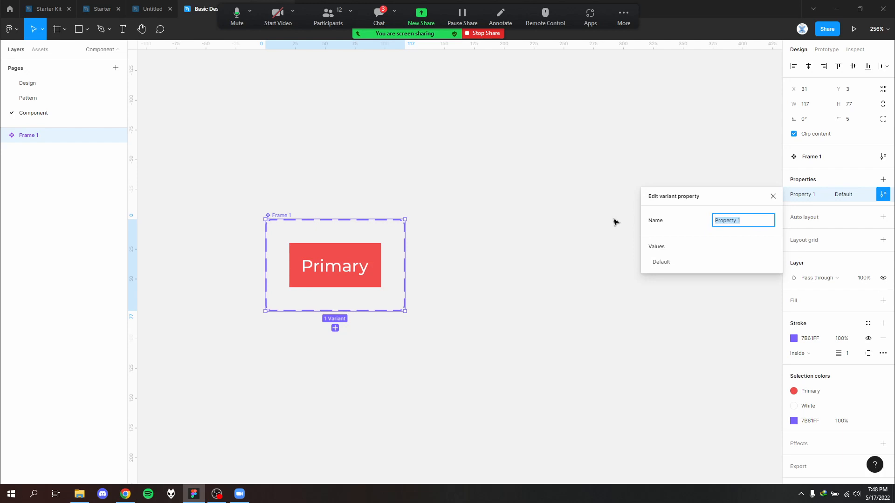
type("State")
left_click(694, 280)
left_click(357, 255)
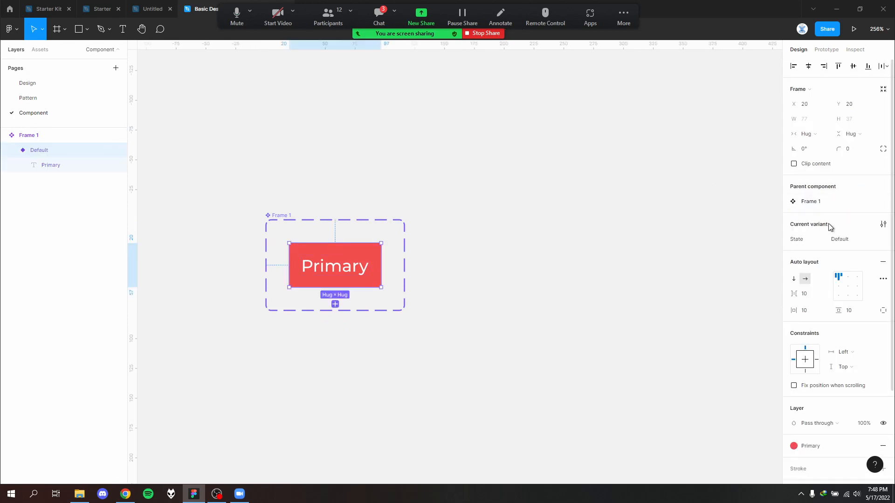
left_click(852, 240)
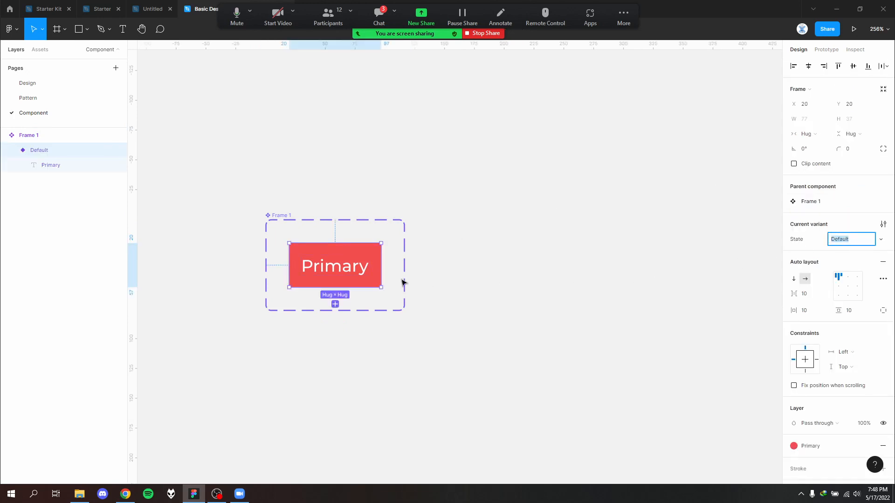
left_click(426, 286)
- Enlarge the component set frame around the Primary button to about 214 × 147
left_click(270, 215)
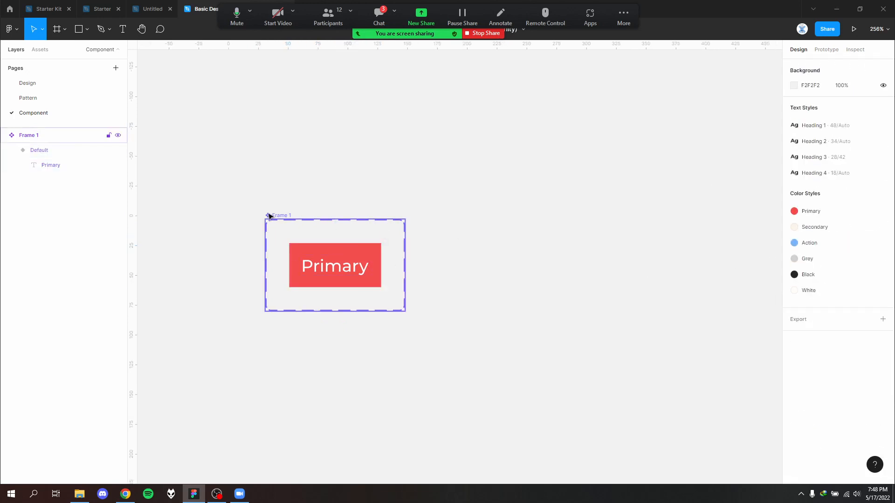
left_click_drag(404, 312, 521, 393)
key("Escape")
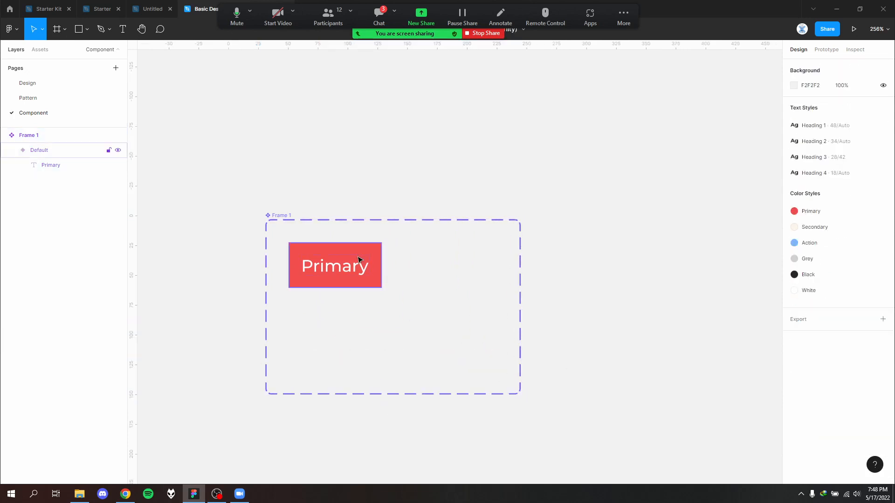
- Check the button states on the Pattern page and enter Default as the component variant's State value
left_click(40, 150)
left_click(57, 94)
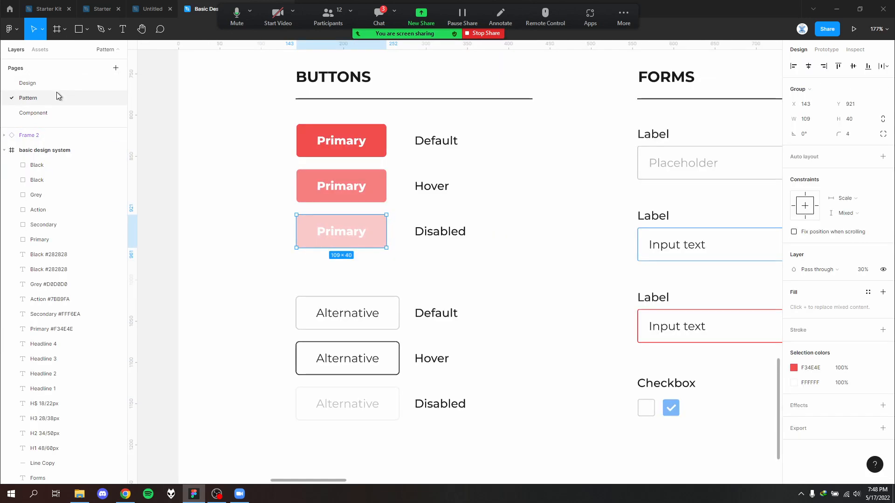
left_click(75, 112)
left_click(852, 240)
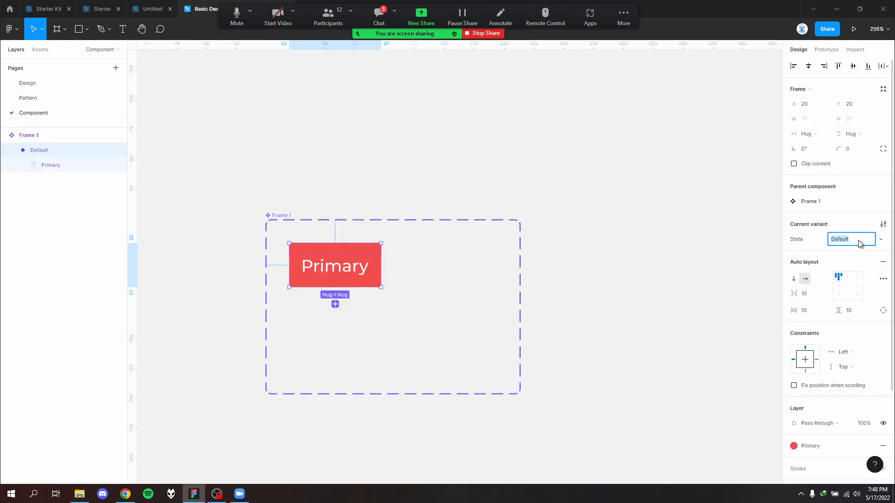
type("D")
type("Defga")
key("BackSpace")
left_click(642, 293)
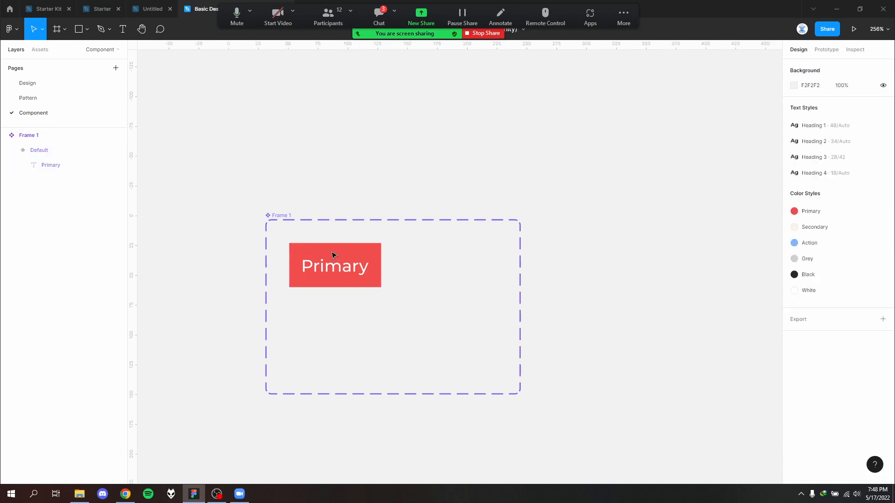
- Inspect the State property on the component set and on its Default button variant
left_click(316, 258)
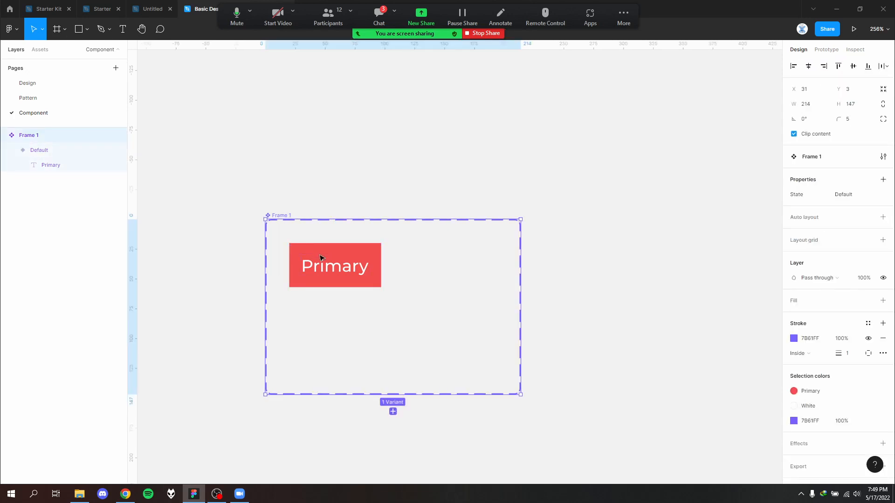
left_click(321, 258)
left_click(290, 215)
left_click(341, 249)
left_click(855, 238)
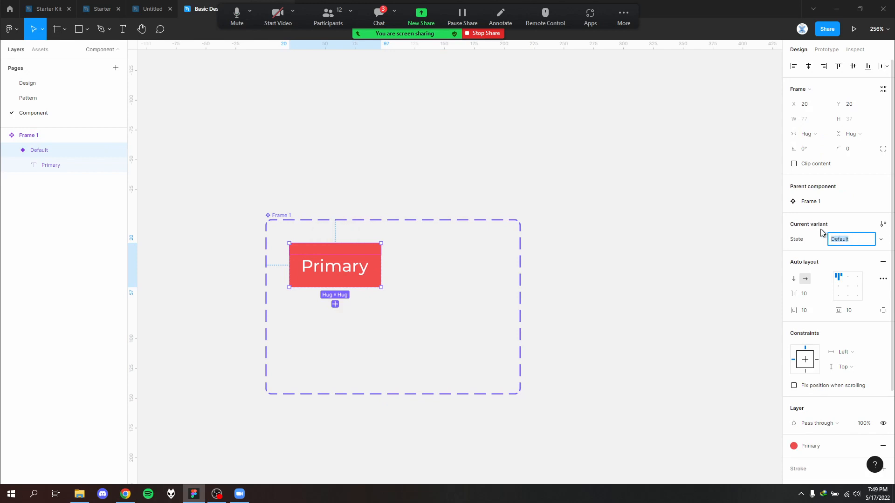
left_click(847, 227)
left_click(345, 306)
left_click(341, 281)
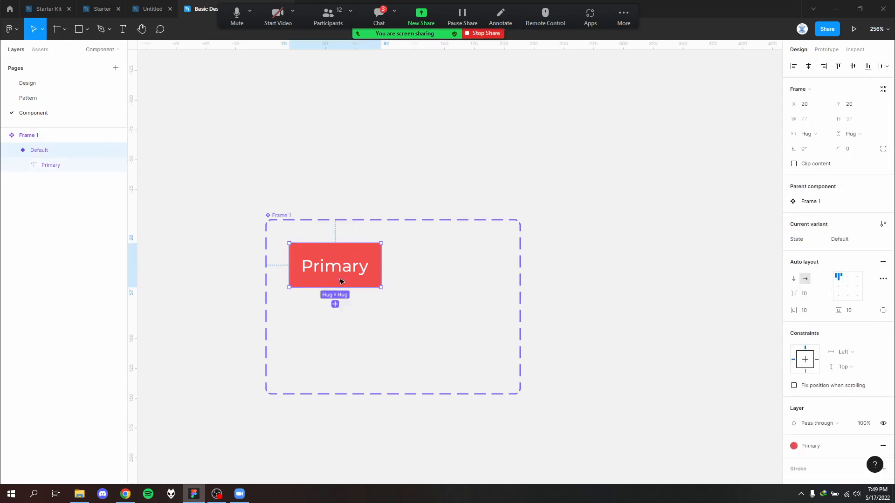
- Move the Default variant to about X 12, Y 16 and place a duplicate variant beside it at about X 101, Y 18
left_click_drag(342, 257, 337, 253)
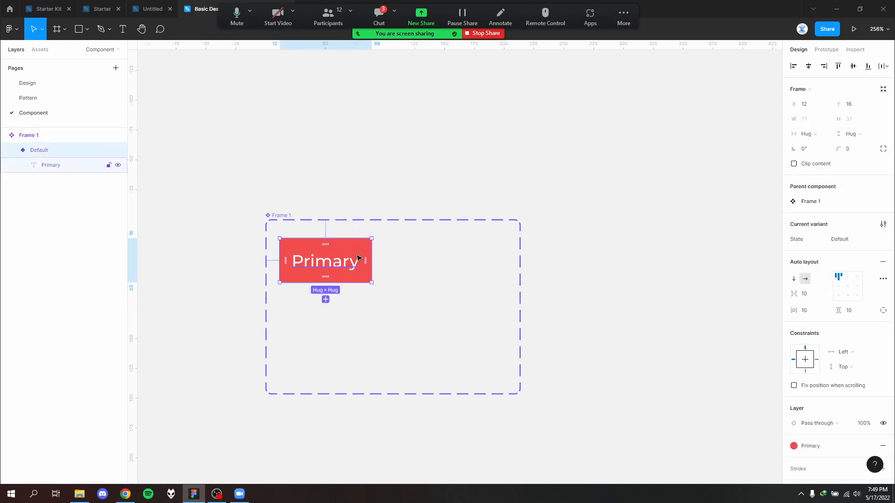
key("ctrl+v")
left_click_drag(359, 268, 453, 258)
left_click(517, 226)
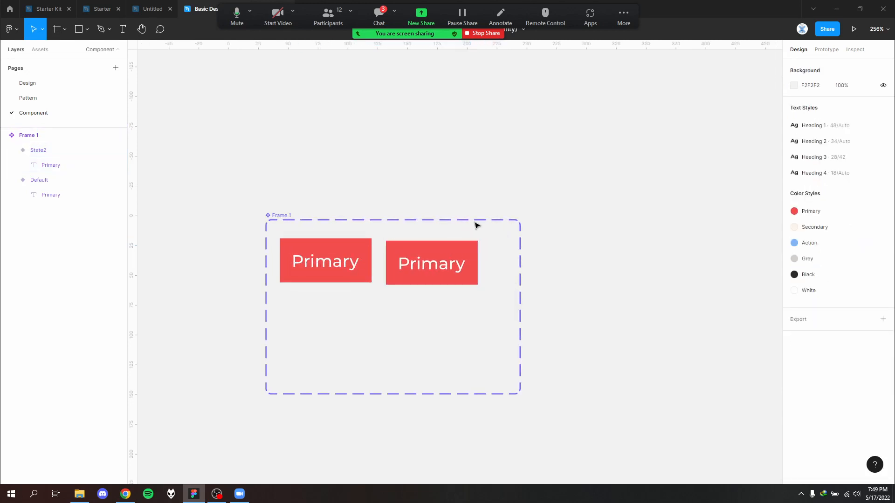
left_click(468, 255)
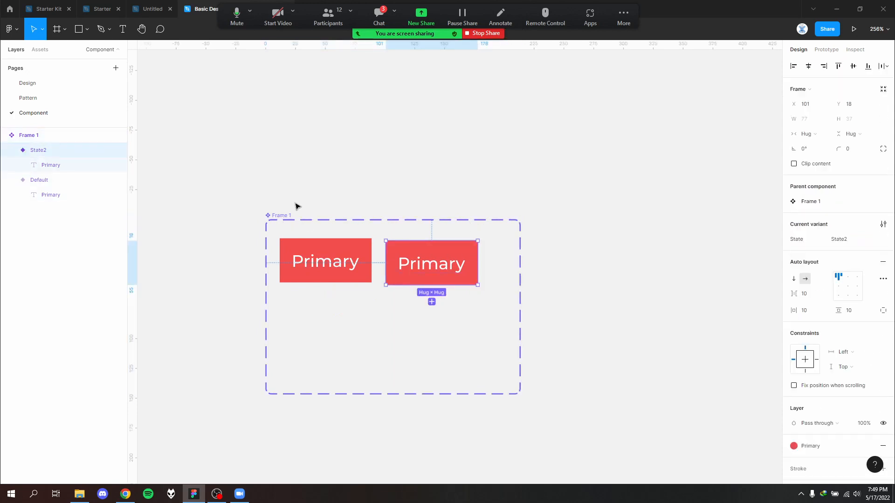
- Enlarge the component set frame to about 307 × 226 to make room for more variants
left_click(272, 216)
scroll(451, 254, "down", 5)
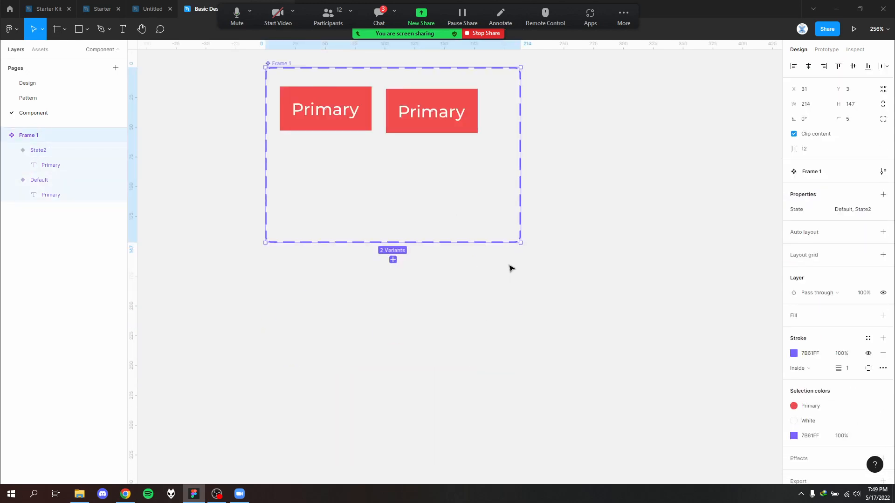
left_click_drag(519, 246, 641, 361)
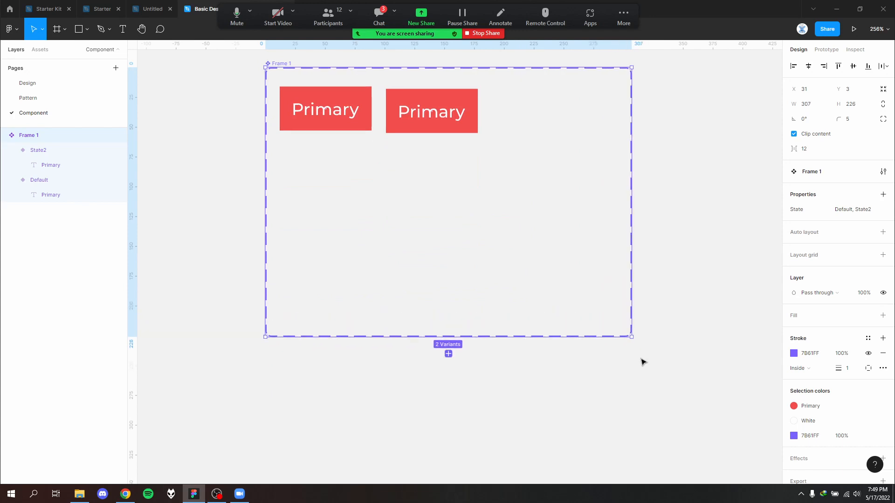
key("Escape")
- Align the second button variant with the Default variant, at about X 100, Y 16
scroll(440, 239, "up", 4)
left_click(446, 224)
left_click_drag(457, 211, 455, 205)
left_click(519, 244)
left_click(445, 202)
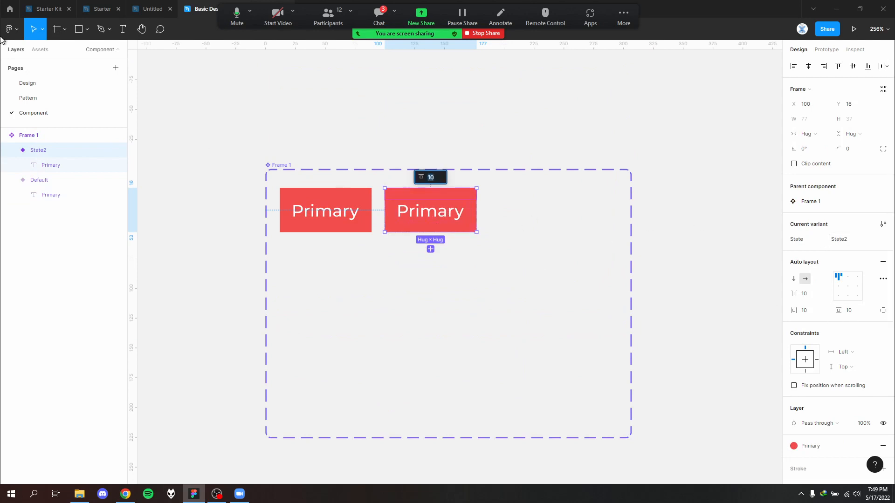
- Check the Hover button on the Pattern page, detach the second variant's Primary fill style and set its fill to FB7D7D
left_click(46, 98)
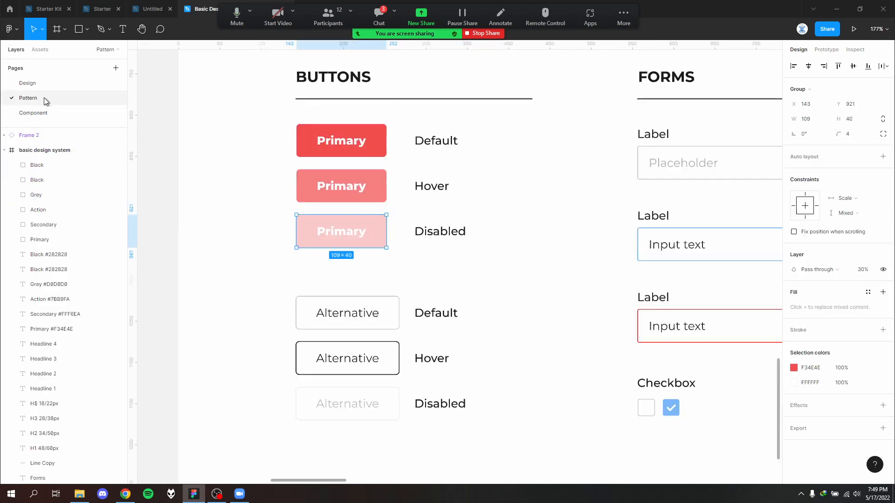
left_click(68, 114)
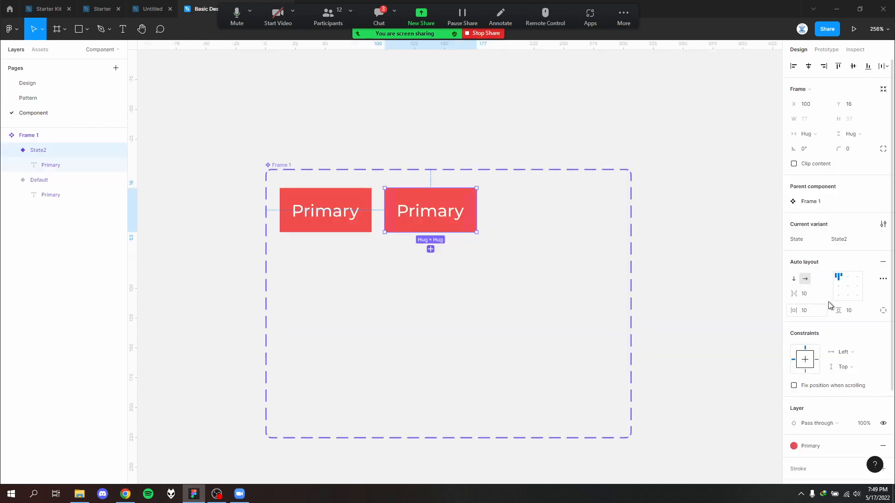
scroll(842, 348, "down", 3)
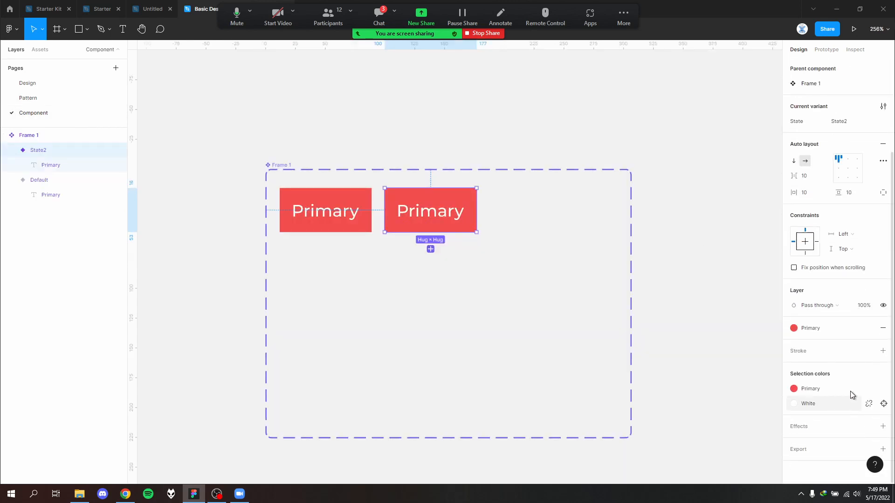
left_click(851, 329)
left_click(868, 328)
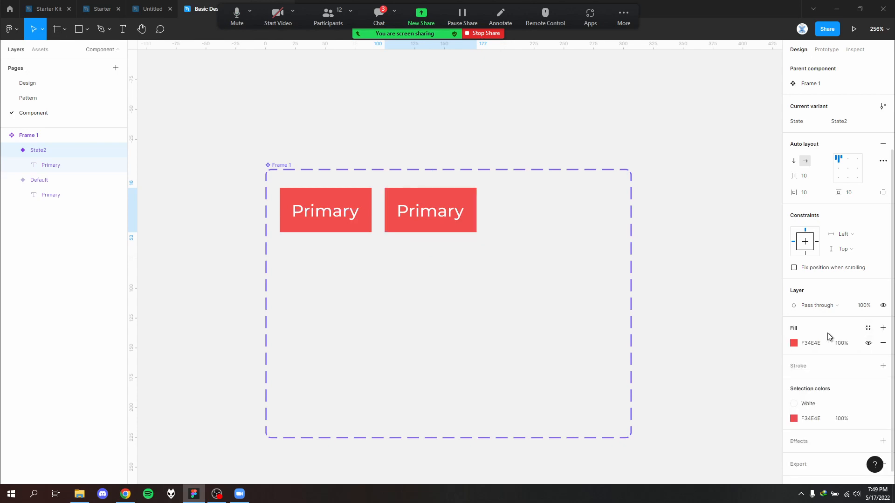
left_click(793, 343)
mouse_move(741, 252)
left_mouse_down()
mouse_move(717, 259)
mouse_move(728, 259)
left_mouse_up()
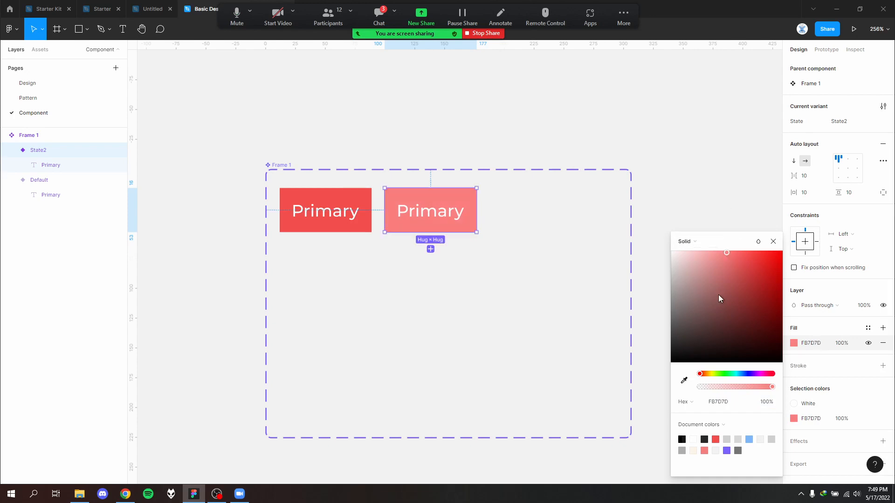
left_click(835, 286)
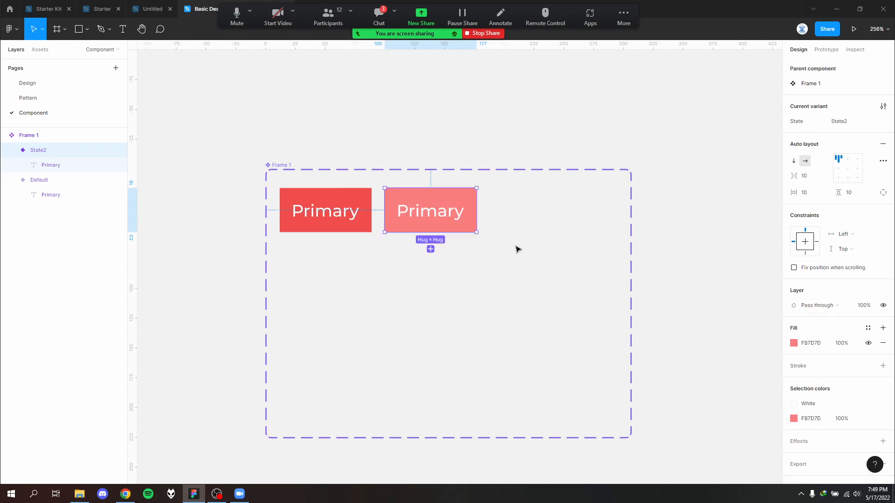
left_click(547, 214)
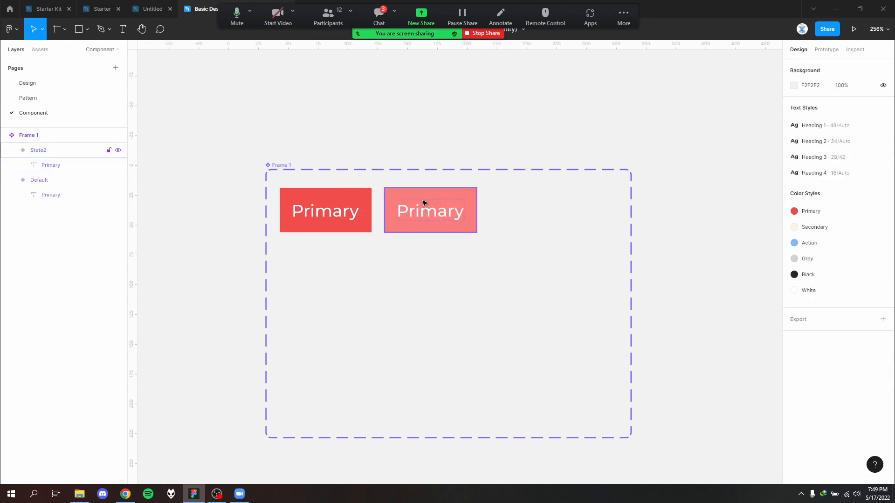
left_click(424, 207)
double_click(426, 214)
double_click(429, 216)
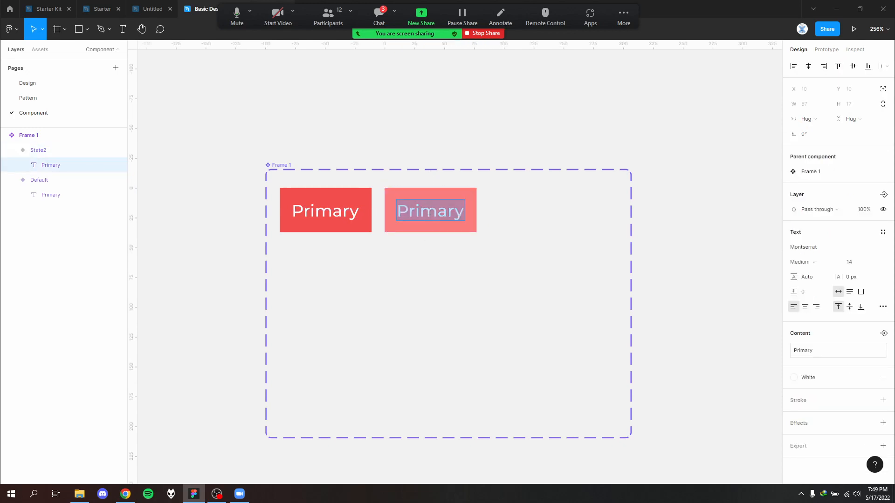
key("Escape")
- Check the state names on the Pattern page and set the lighter red variant's State value to Hover
left_click(32, 97)
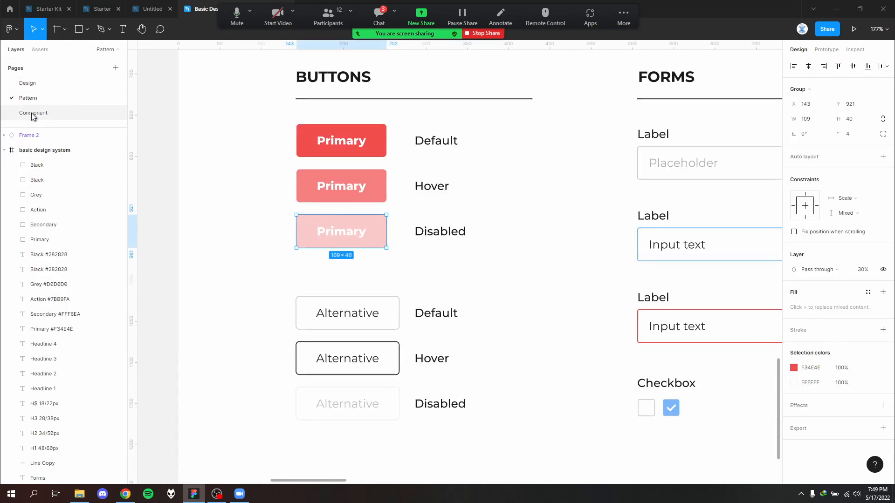
left_click(32, 114)
key("Escape")
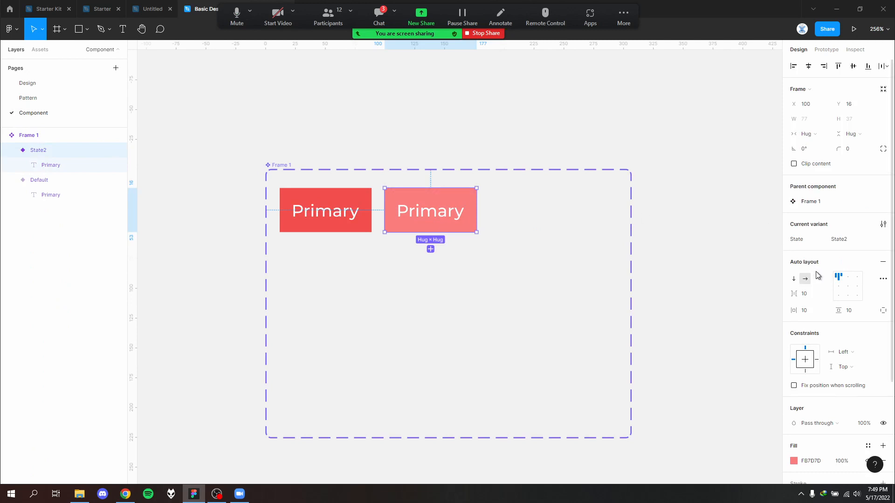
left_click(851, 243)
type("Hover")
left_click(482, 300)
left_click(438, 193)
double_click(427, 202)
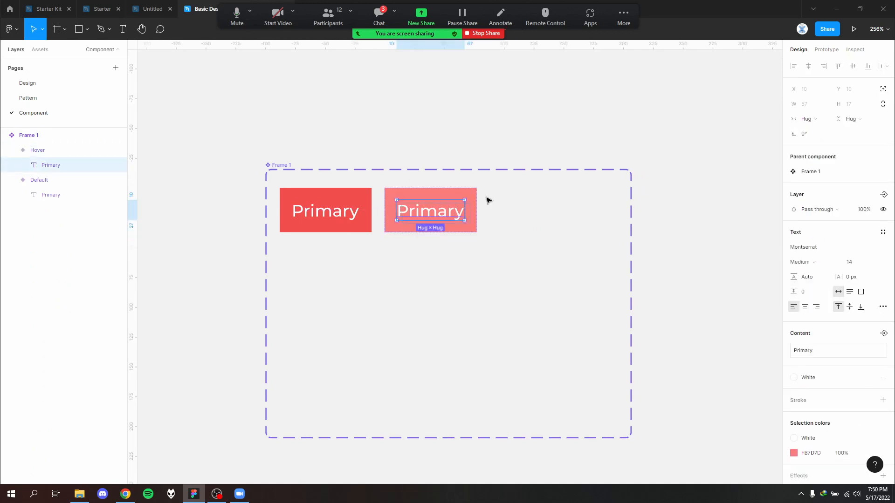
key("ctrl+d")
key("Escape")
key("ctrl+z")
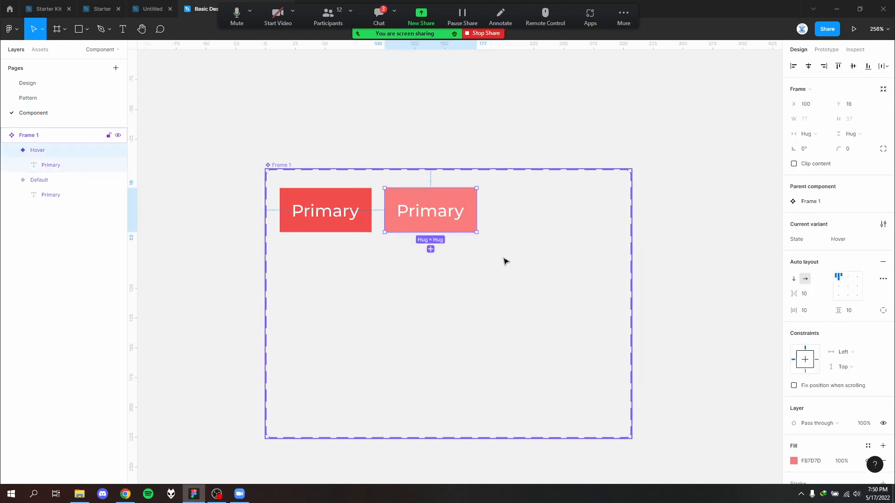
- Duplicate the Hover variant and place the copy beside it at about X 188, Y 16
left_click(504, 259)
left_click(459, 202)
left_click_drag(463, 196, 574, 196)
left_click(575, 256)
left_click(558, 194)
left_click(554, 252)
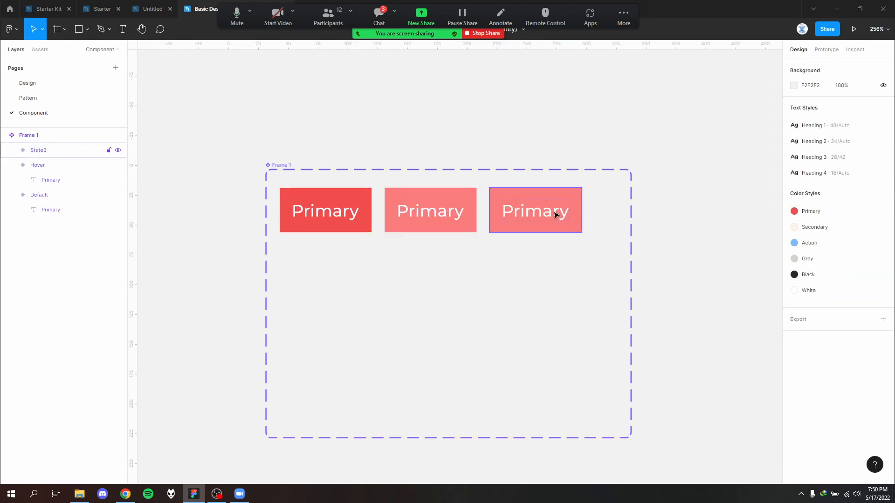
- Check the Disabled button on the Pattern page and set the third variant's fill to FFCACA
left_click(554, 211)
left_click(561, 198)
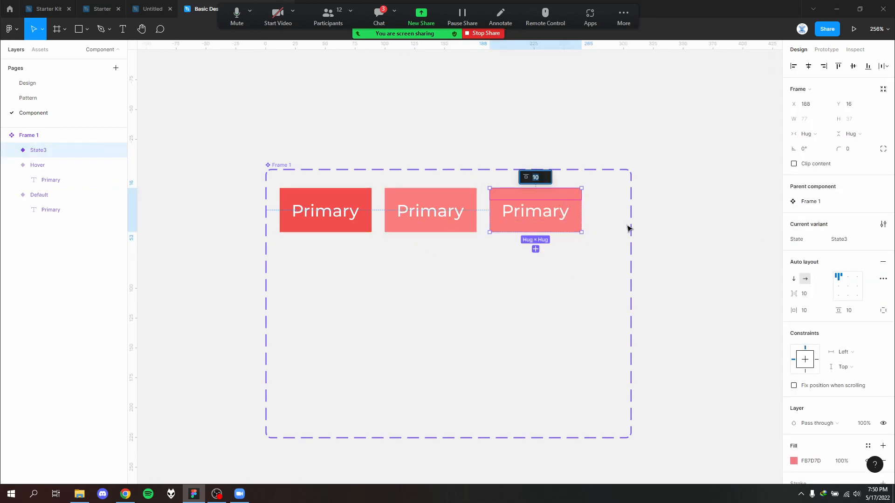
left_click(34, 97)
left_click(35, 113)
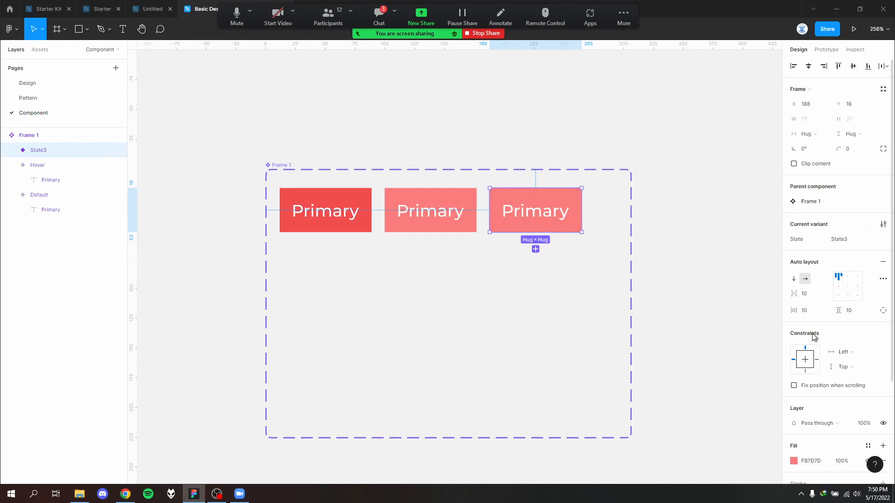
scroll(834, 345, "down", 3)
left_click(794, 328)
left_click_drag(735, 278, 694, 250)
left_click(513, 304)
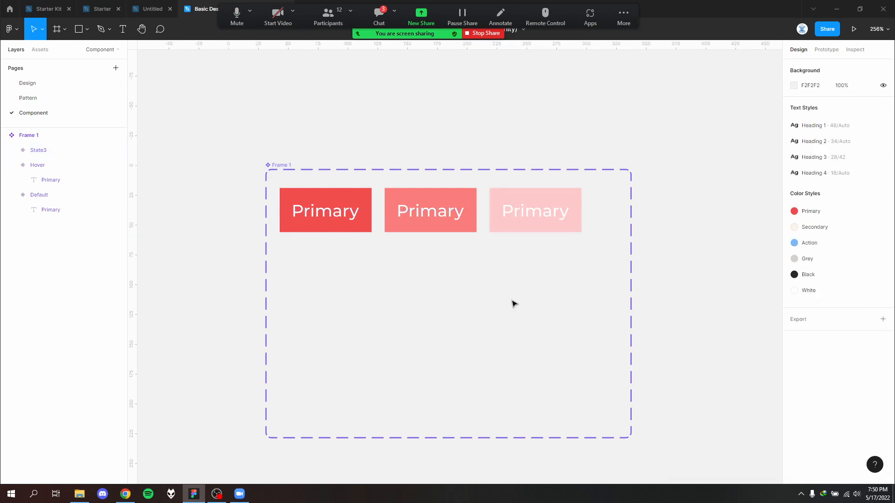
- Set the lightest pink variant's State value to Disable
left_click(570, 195)
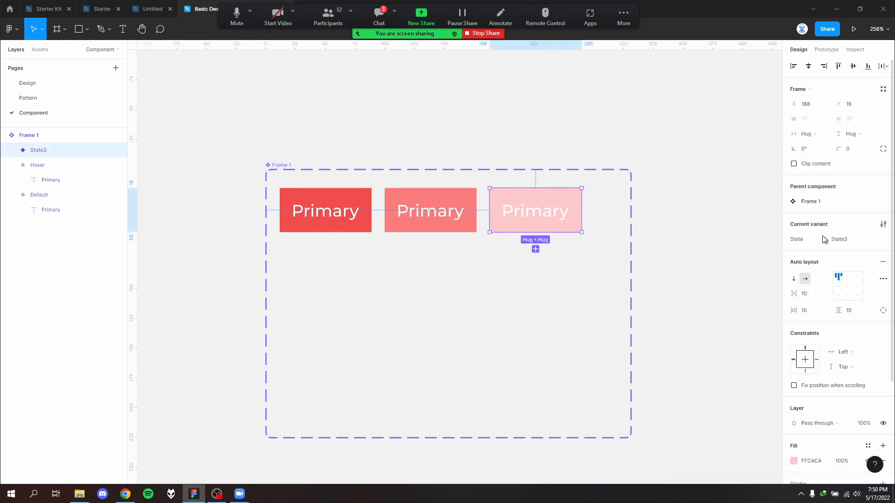
left_click(850, 240)
type("Disable")
left_click(561, 332)
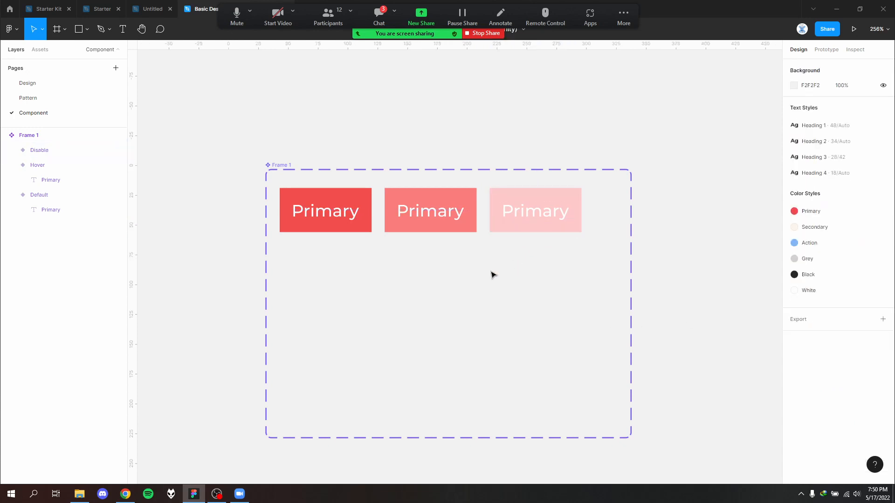
scroll(491, 273, "down", 5)
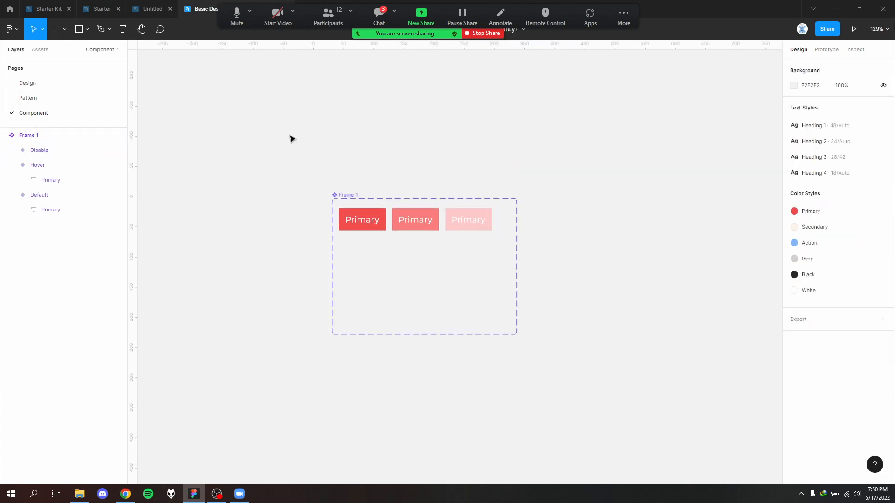
left_click_drag(288, 132, 621, 413)
left_click(548, 375)
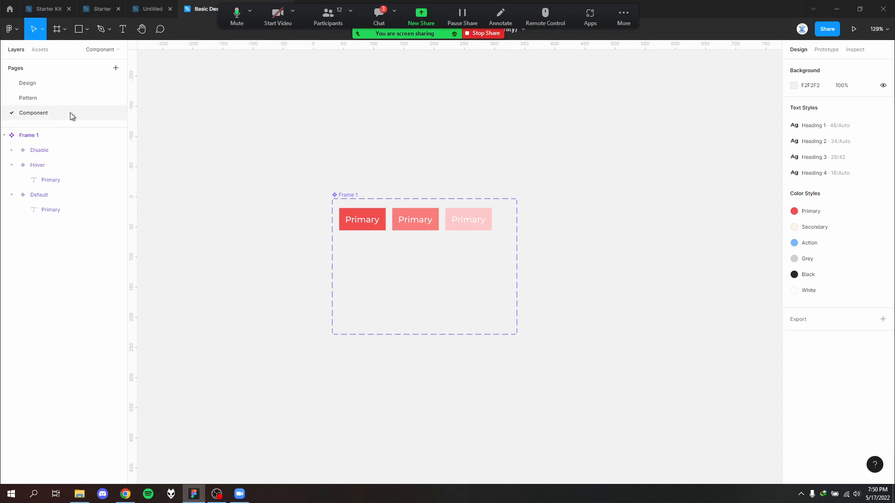
- Copy the Primary and Alternative buttons with their state labels from the original BUTTONS section on the Pattern page
left_click(68, 99)
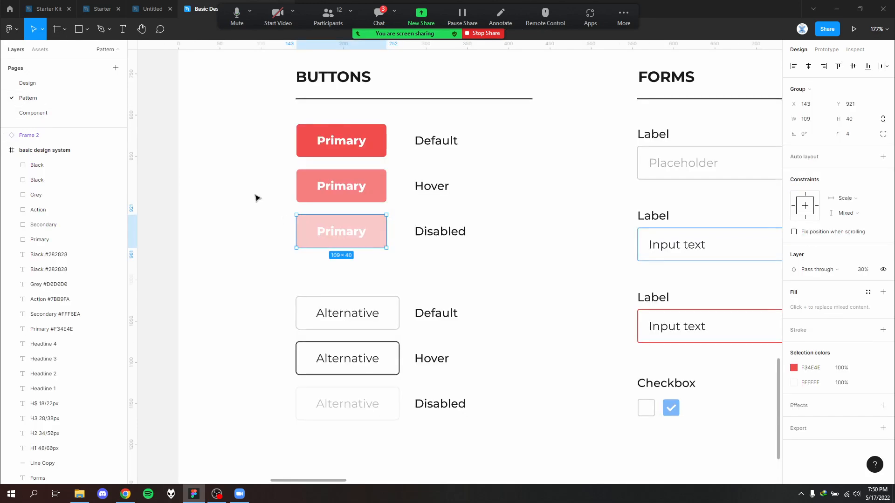
scroll(438, 352, "down", 3)
left_click(438, 354)
left_click_drag(441, 374, 202, 379)
left_click_drag(360, 328, 473, 349)
scroll(473, 349, "down", 3)
scroll(333, 348, "up", 1)
left_click_drag(335, 356, 222, 207)
- Paste the copied buttons and labels into the basic design system frame whose BUTTONS section is empty
left_click(617, 367)
left_click_drag(726, 305, 269, 359)
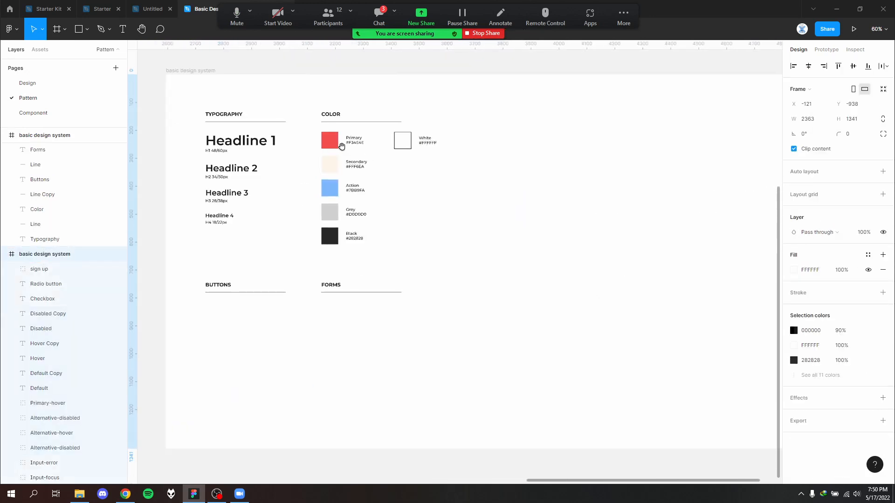
left_click(207, 71)
key("ctrl+v")
left_click(546, 317)
left_click_drag(549, 309, 591, 278)
scroll(413, 239, "up", 4)
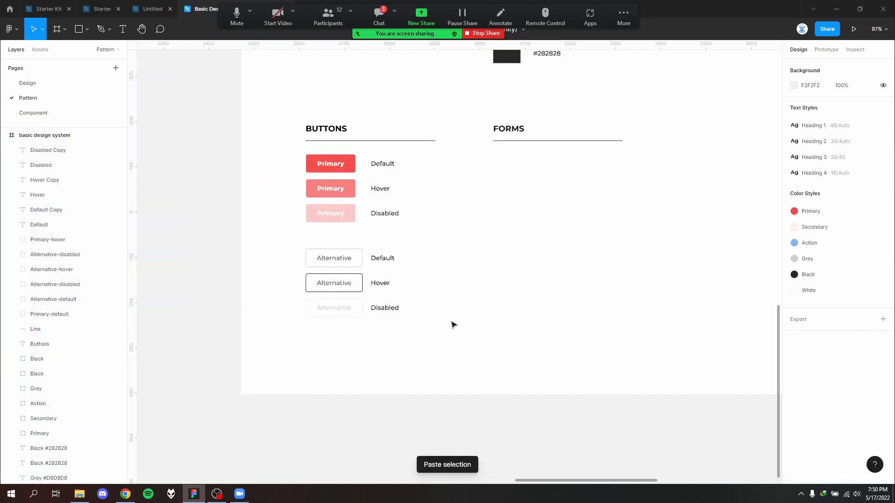
- Delete the pasted Primary and Alternative buttons, keeping only their Default, Hover and Disabled labels
left_click_drag(354, 234, 299, 164)
key("Delete")
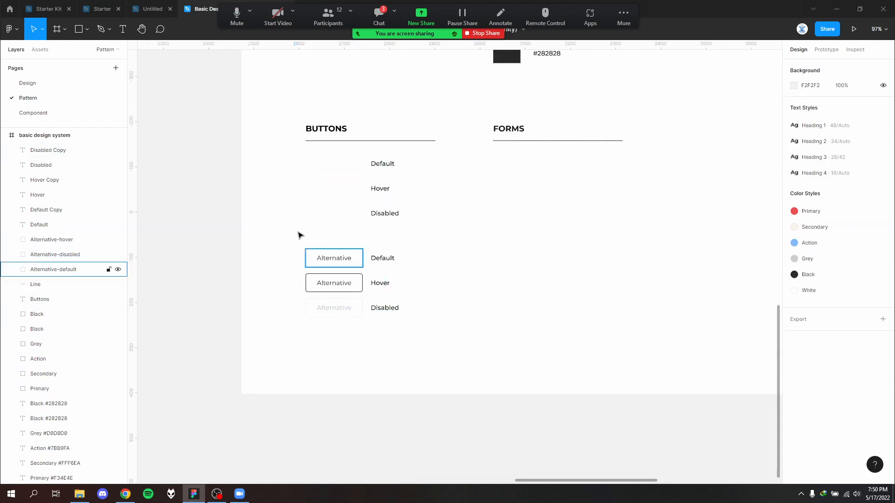
left_click_drag(299, 233, 359, 330)
key("Delete")
scroll(353, 216, "up", 3)
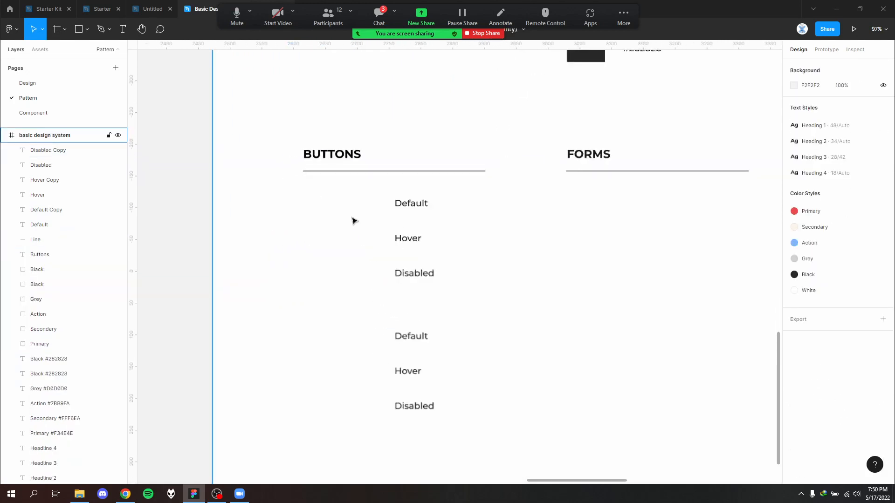
- Insert the Primary local component beside the first Default label and duplicate it beside the Hover and Disabled labels
left_click(40, 49)
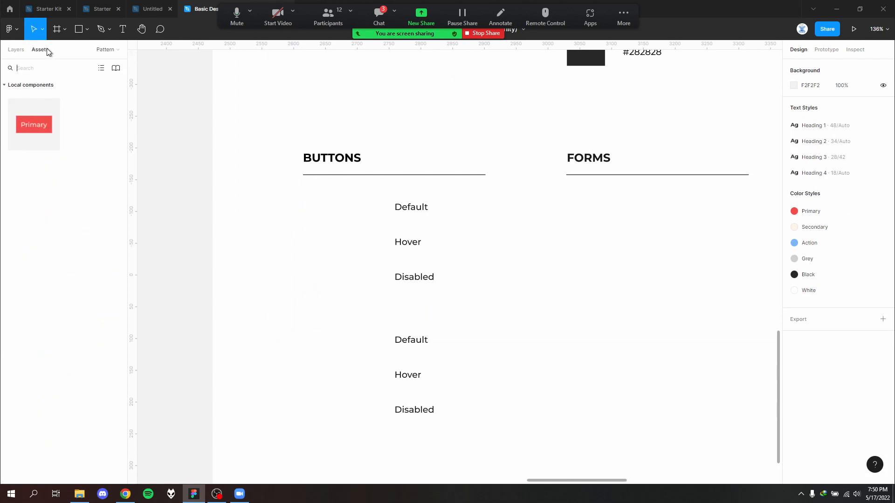
left_click_drag(48, 117, 345, 277)
left_click(359, 208)
scroll(358, 208, "up", 4)
key("ctrl+d")
left_click(574, 313)
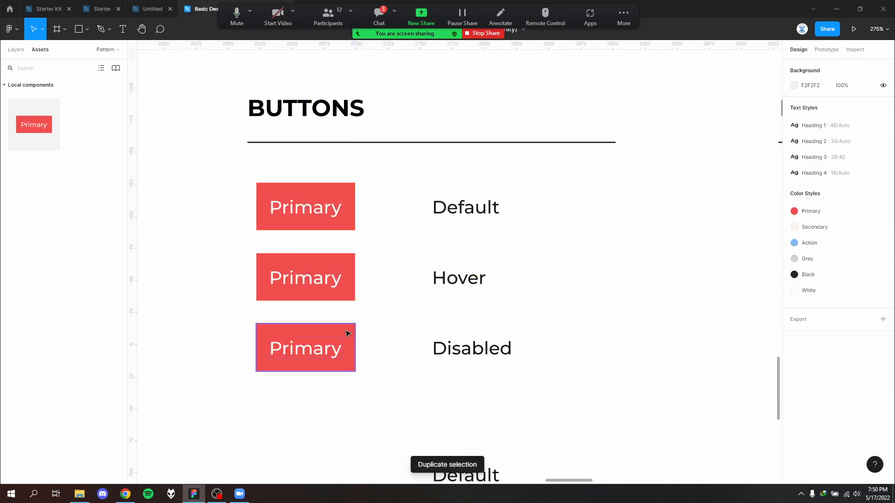
- Set the State of the Primary instance beside the Hover label to Hover
left_click(334, 338)
left_click(342, 268)
left_click(343, 208)
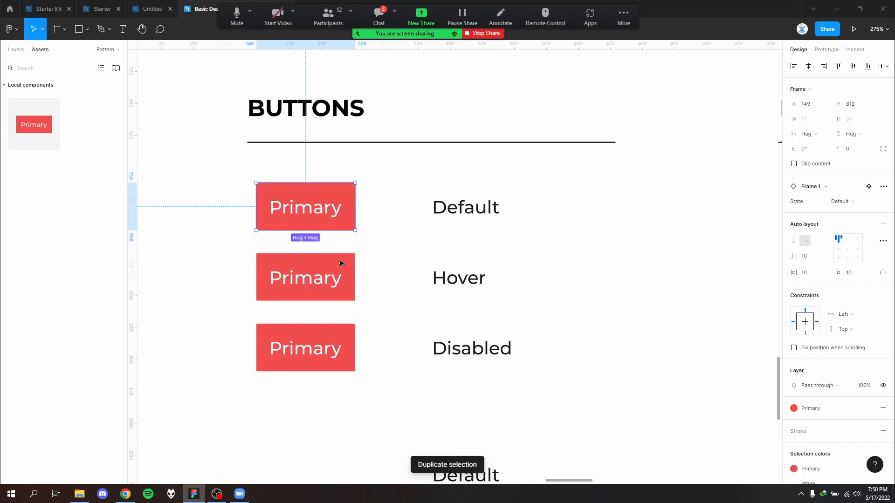
left_click(341, 263)
scroll(852, 356, "down", 2)
scroll(841, 353, "up", 2)
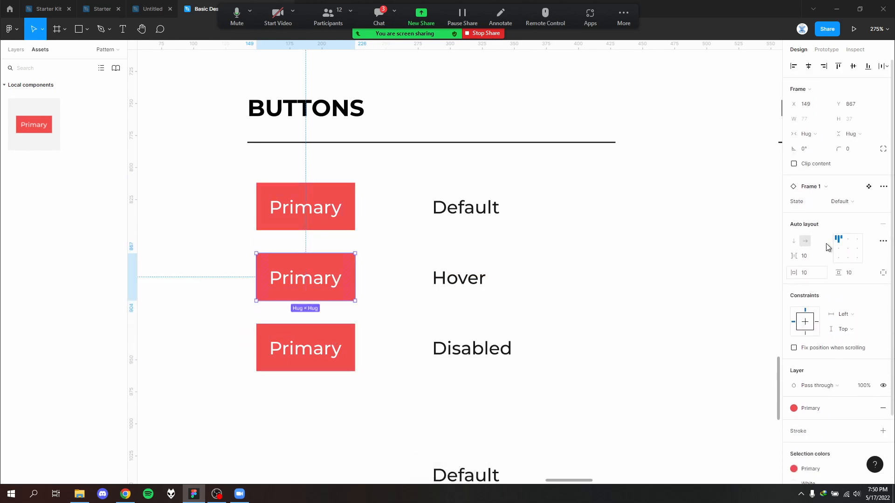
left_click(865, 203)
left_click(861, 222)
- Set the State of the Primary instance beside the Disabled label to Disable
key("Tab")
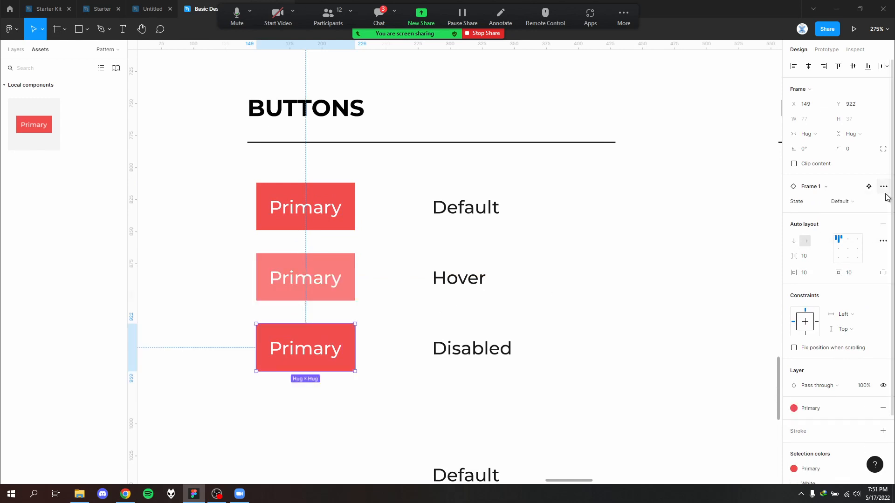
left_click(874, 202)
left_click(866, 224)
left_click(563, 311)
scroll(563, 311, "down", 4)
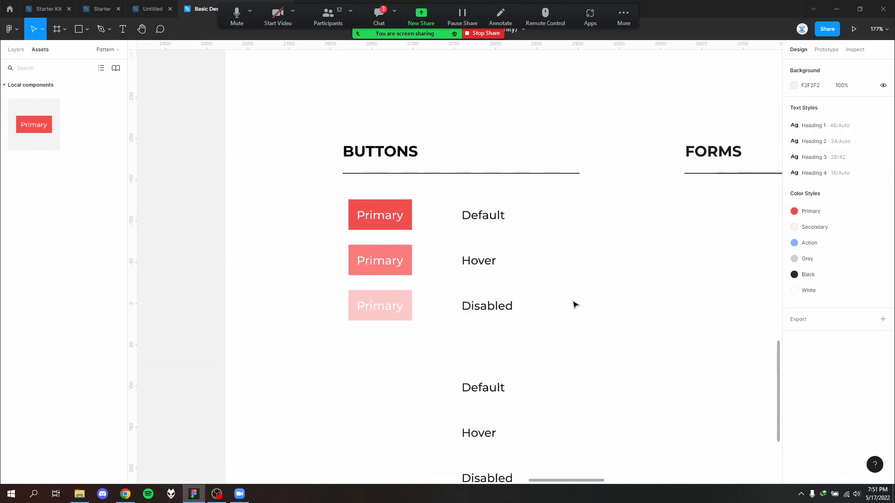
scroll(566, 305, "down", 5)
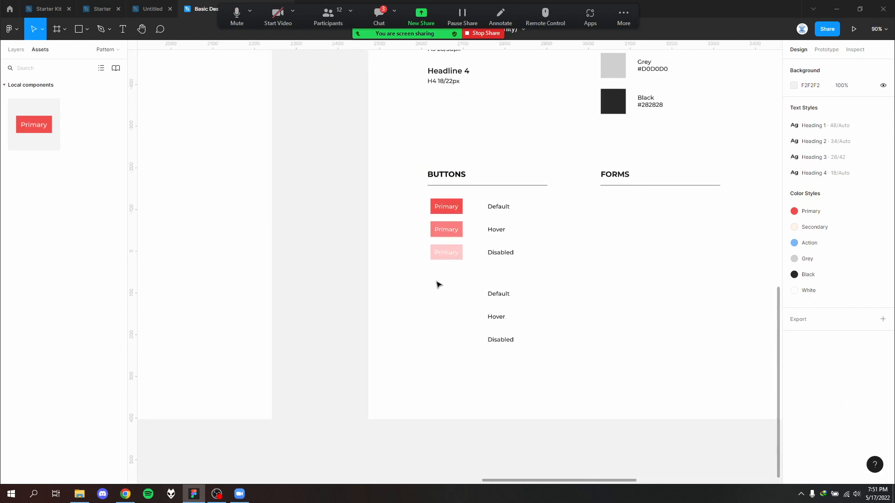
- Review the original Alternative buttons on the Pattern page and return to the Component page
left_click_drag(373, 298, 762, 235)
left_click_drag(303, 280, 609, 276)
left_click_drag(279, 266, 440, 269)
left_click_drag(163, 265, 392, 264)
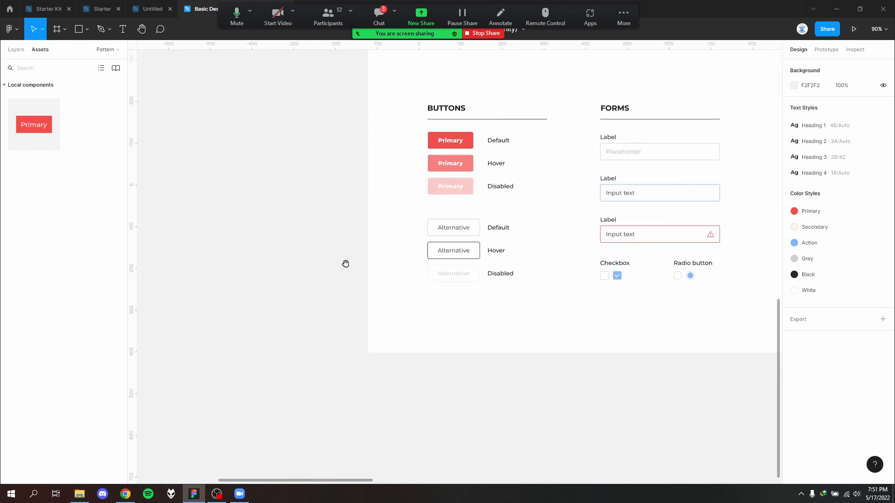
scroll(453, 239, "up", 5)
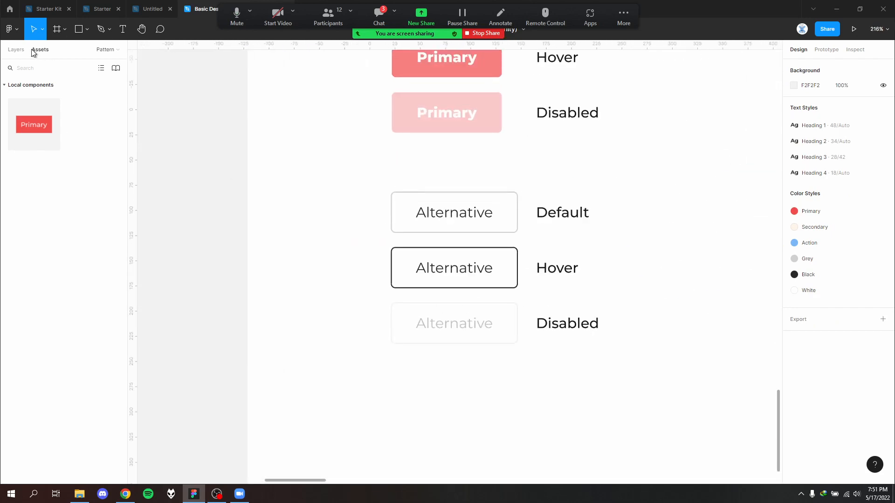
left_click(21, 52)
left_click(46, 116)
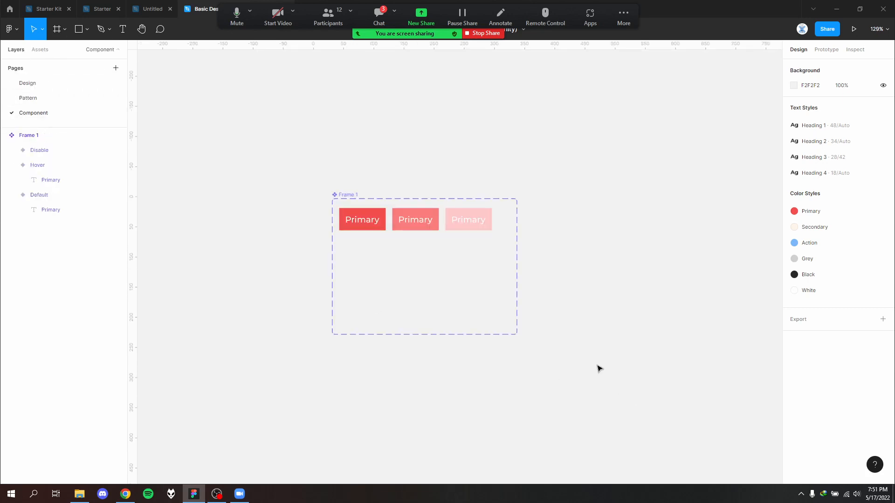
- Examine the component set and the Default variant's documentation settings
left_click(350, 194)
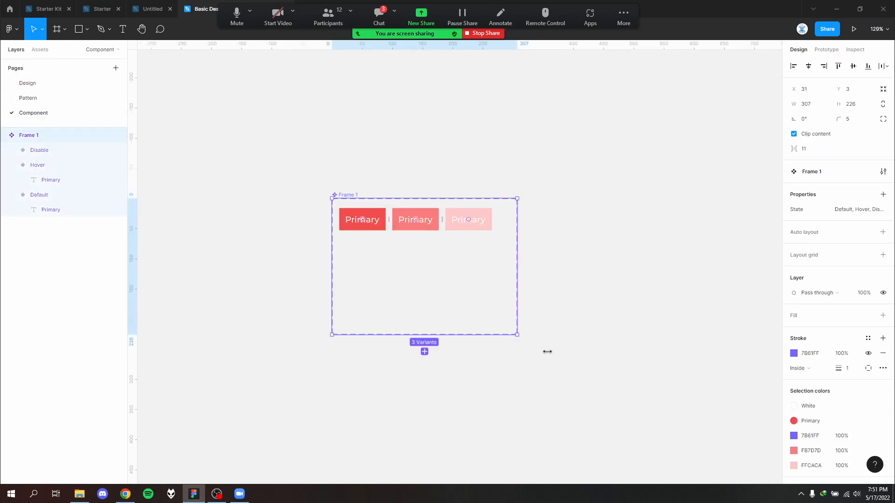
left_click(524, 338)
scroll(463, 287, "up", 2)
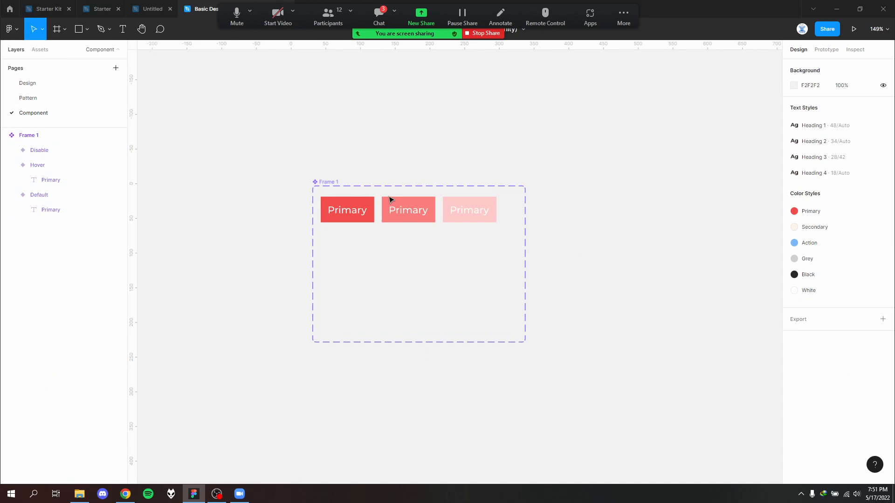
left_click(344, 214)
scroll(608, 268, "up", 3)
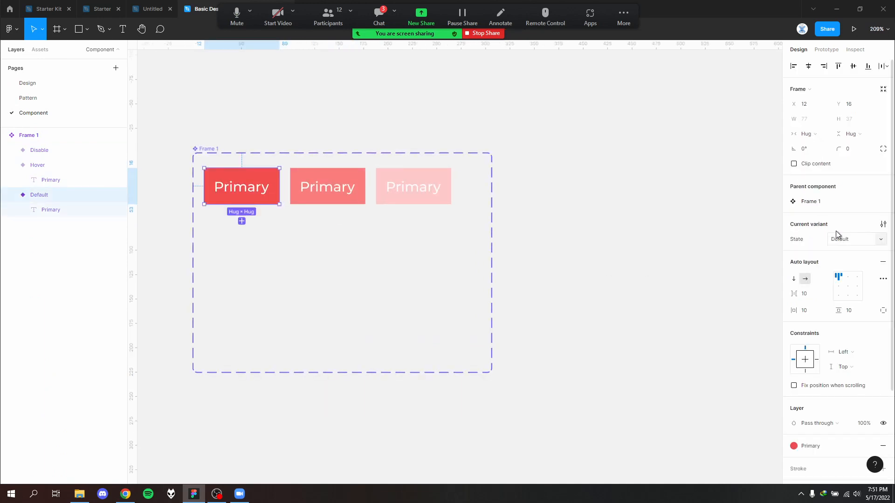
left_click(882, 227)
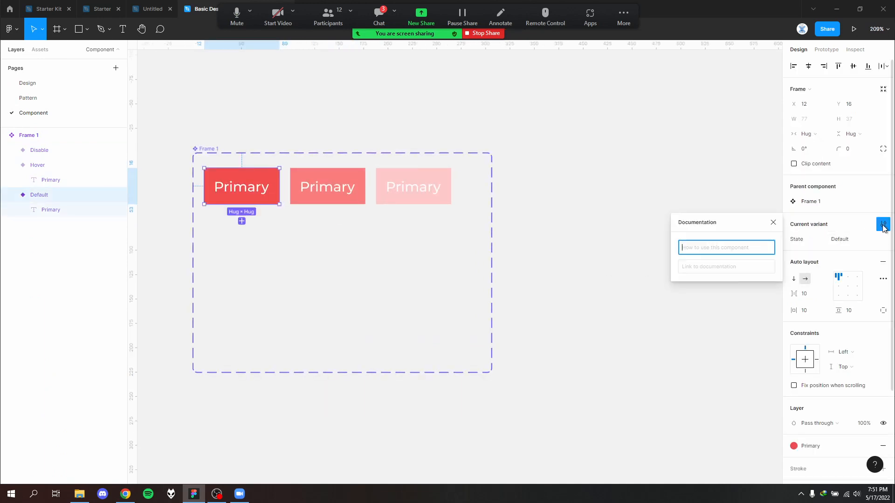
left_click(840, 228)
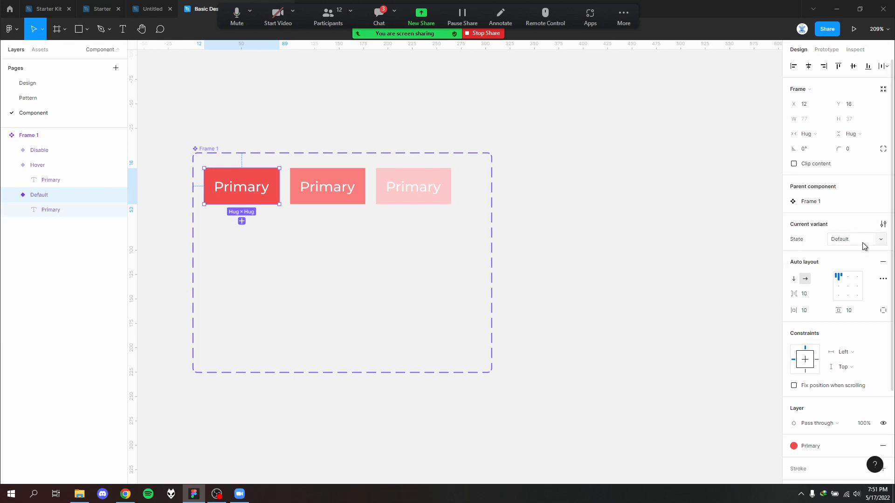
- Add a variant property named Property with the value Default to the button component set
left_click(200, 151)
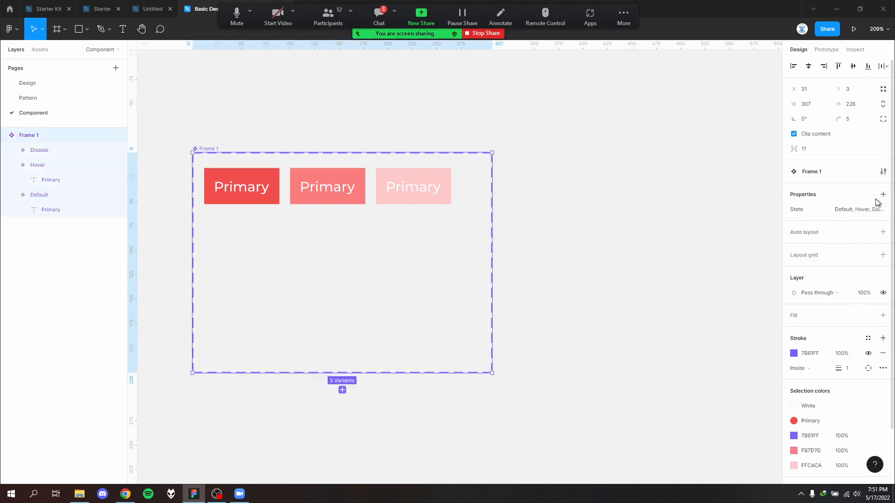
left_click(883, 195)
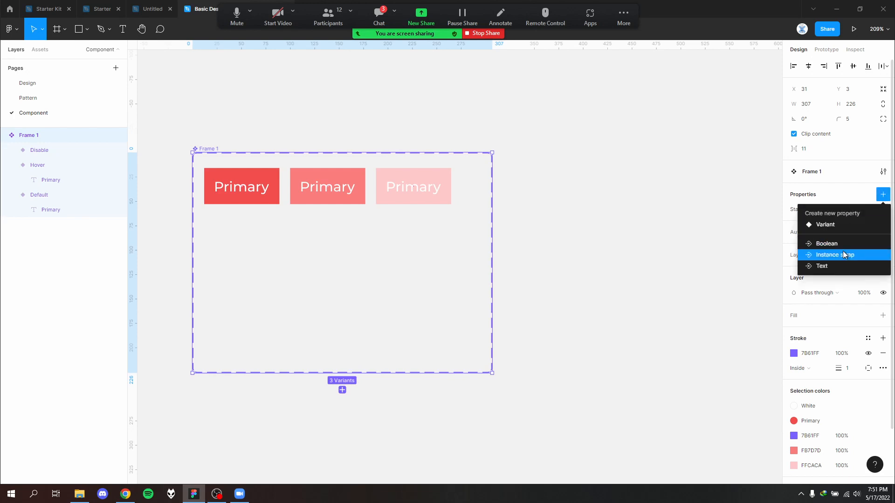
left_click(846, 225)
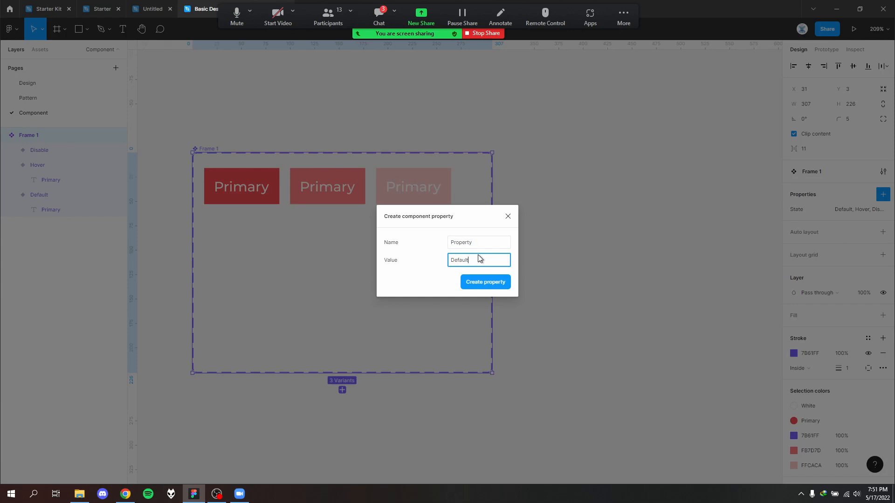
left_click(486, 282)
left_click(656, 274)
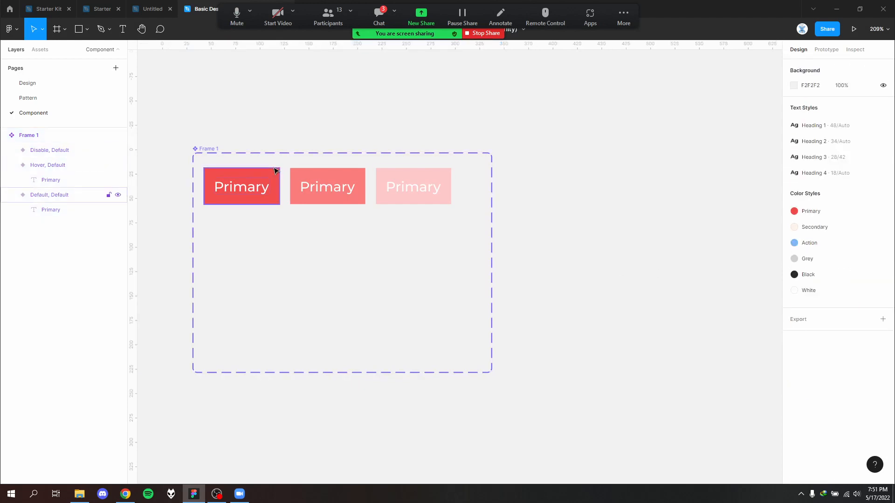
- Check the State and Property values of the three button variants and the component set
left_click(266, 184)
left_click(347, 184)
left_click(413, 185)
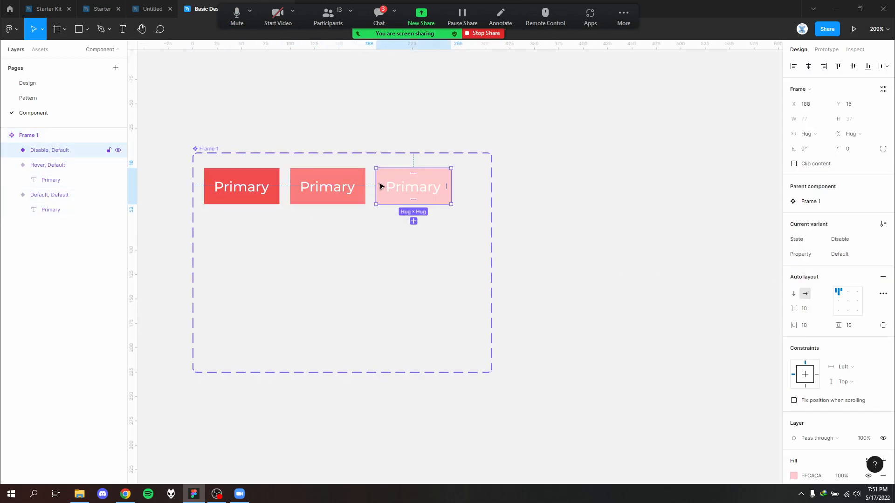
left_click(328, 187)
left_click(236, 186)
left_click(846, 254)
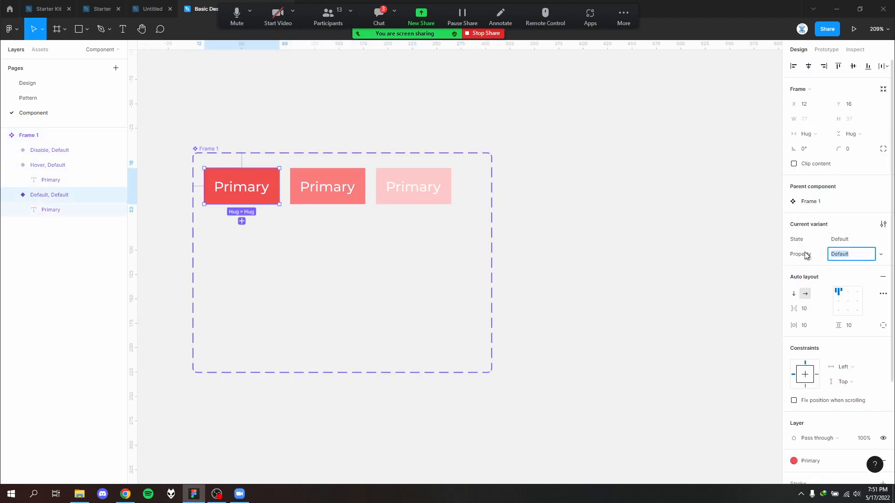
left_click(502, 234)
left_click(205, 153)
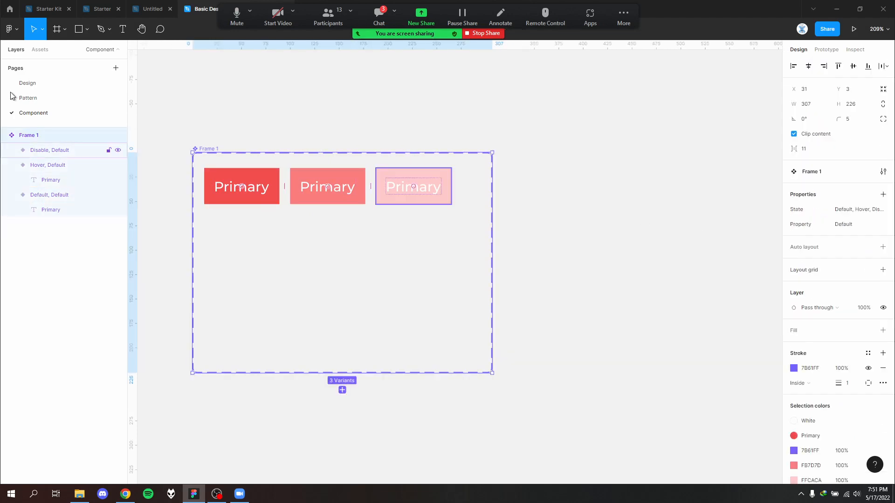
- Compare the Primary and Alternative button designs on the Pattern page and return to the Component page
left_click(37, 98)
left_click_drag(613, 167, 503, 399)
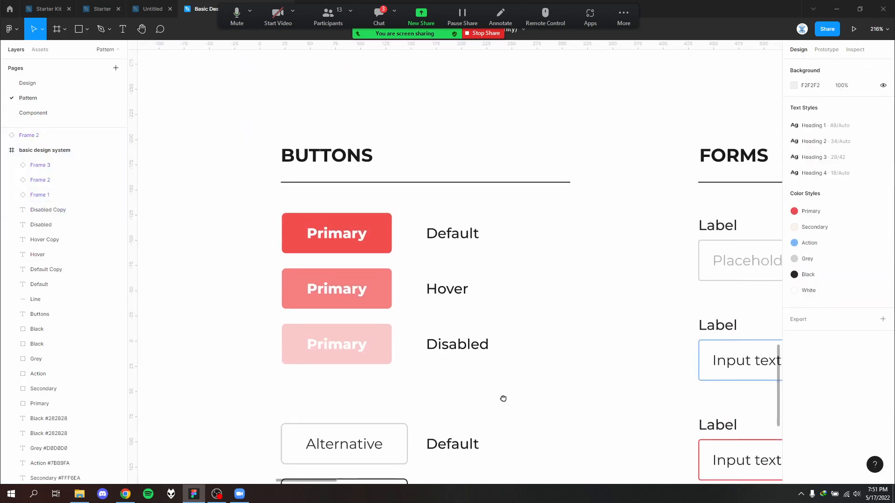
scroll(495, 295, "down", 4)
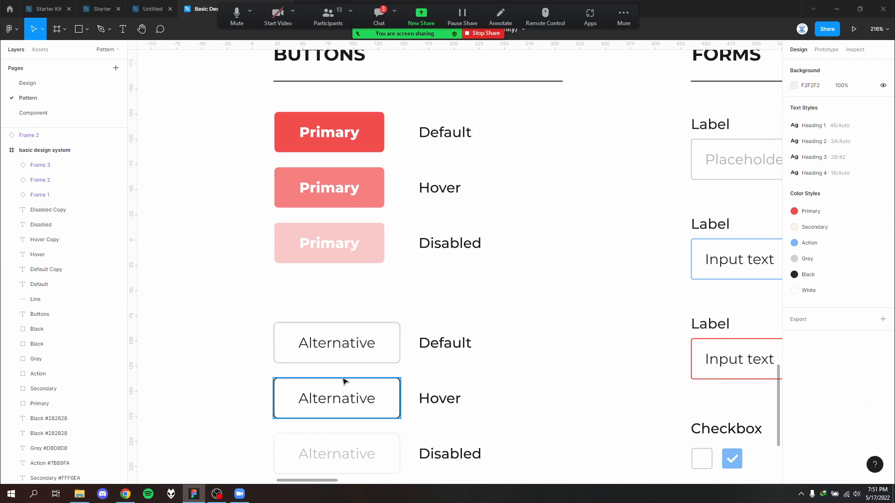
left_click(33, 113)
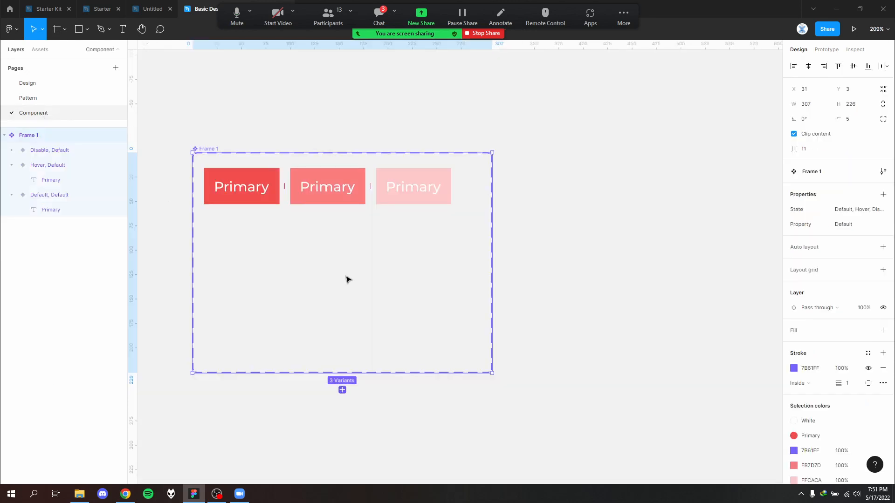
- Rename the component set's property named Property to Variant
left_click(199, 147)
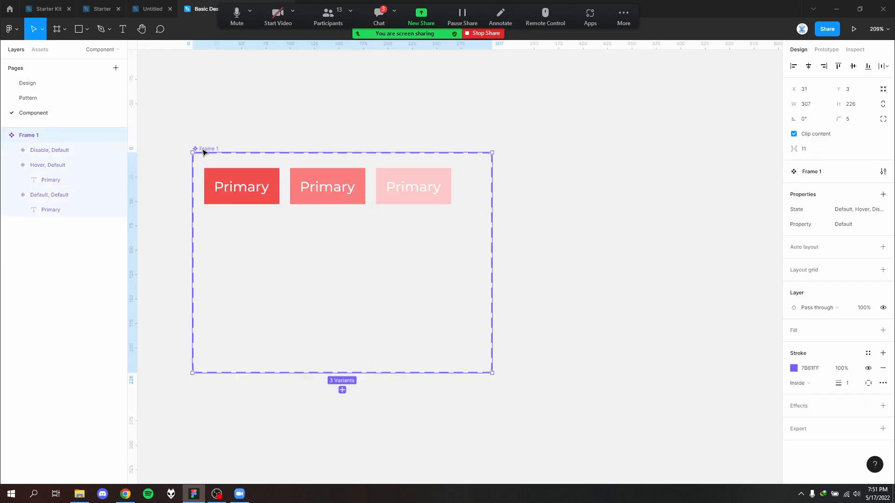
double_click(815, 225)
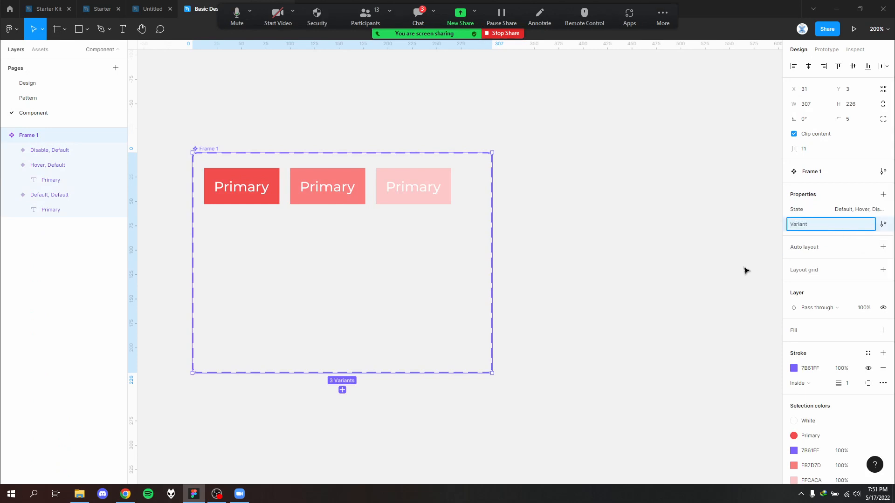
left_click(594, 242)
- Set the Variant value of all three button variants to Primary
left_click(278, 182)
left_click(361, 187, "shift")
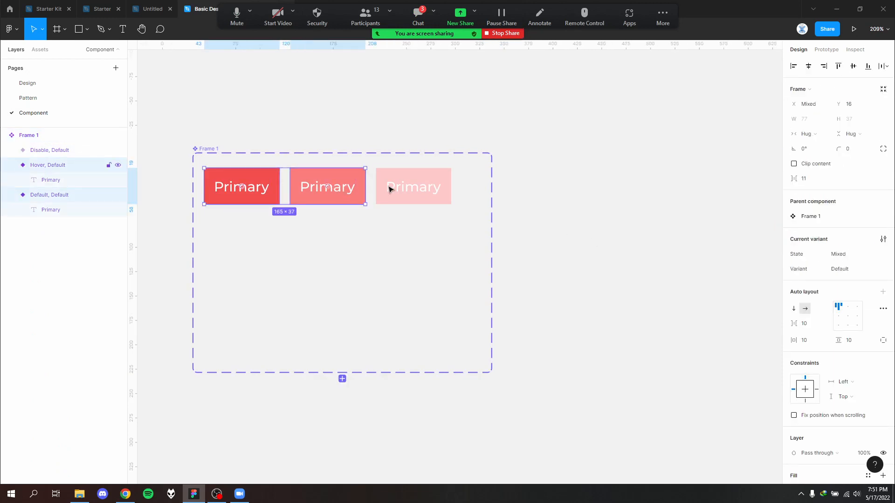
left_click(393, 190, "shift")
left_click(853, 270)
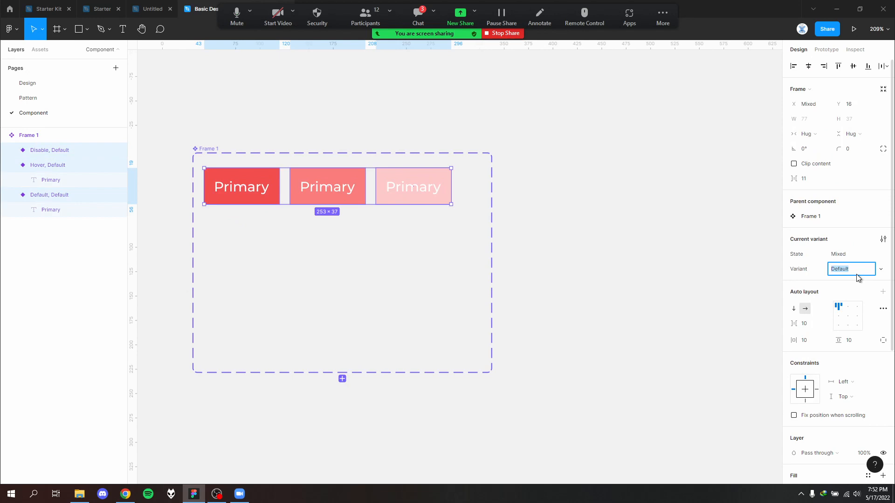
type("Primary")
left_click(659, 296)
- Duplicate the three Primary buttons into a second row below the originals inside the component set
left_click(243, 203)
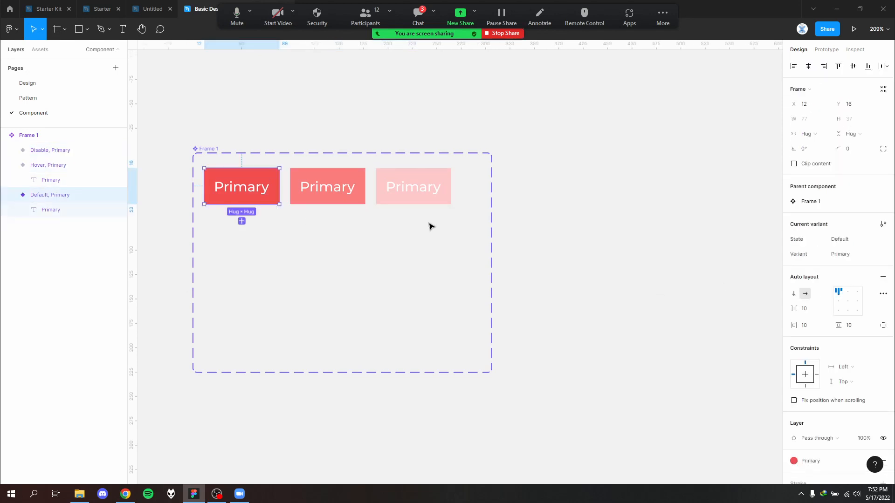
left_click_drag(429, 225, 240, 193)
left_click_drag(343, 188, 342, 252)
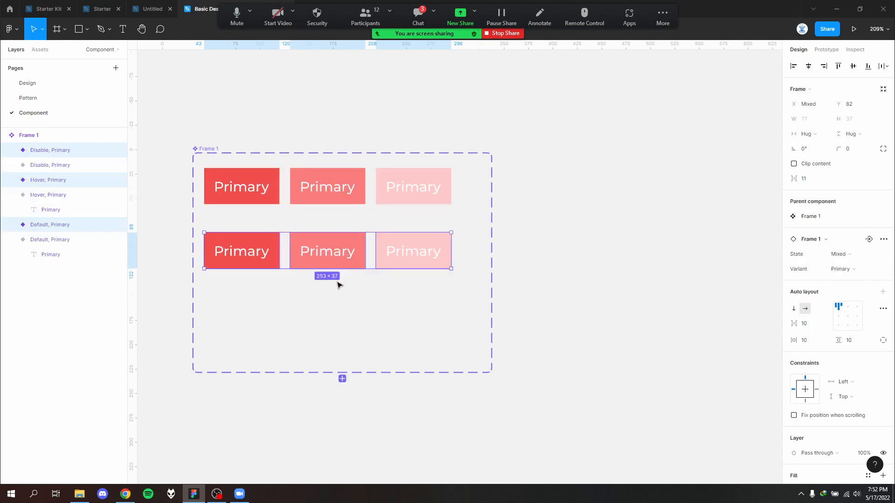
left_click(452, 288)
- Give the second row's Disable button a new Variant value named Secondary
left_click(414, 250)
left_click(849, 254)
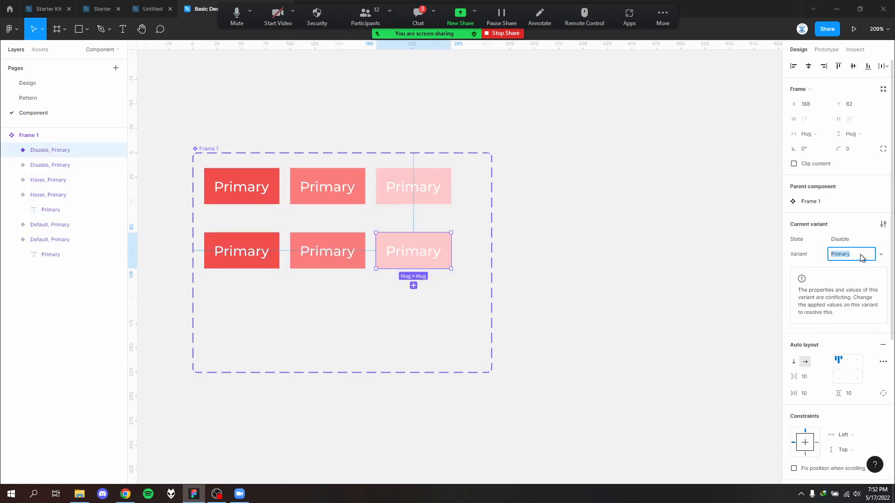
left_click(880, 256)
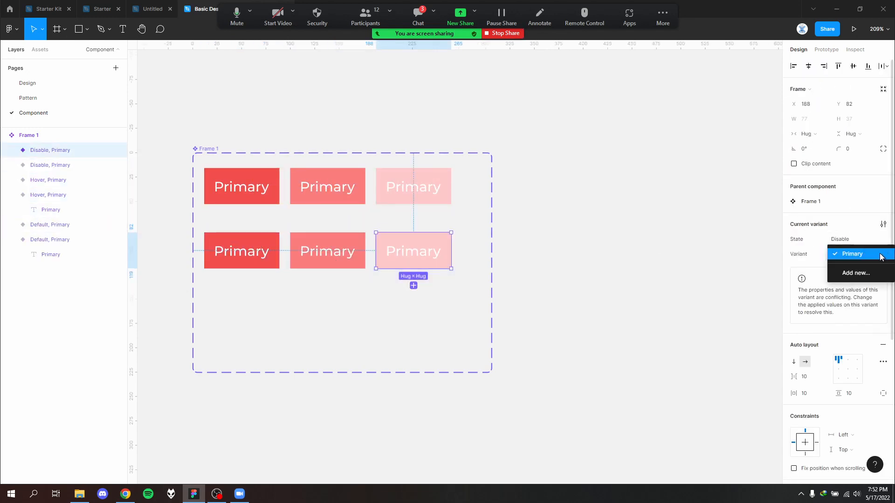
left_click(879, 271)
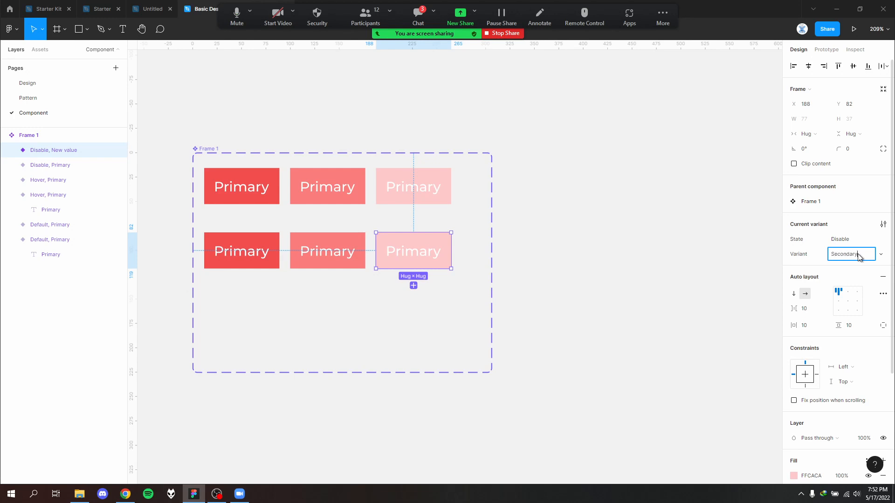
type("Secondary")
left_click(683, 323)
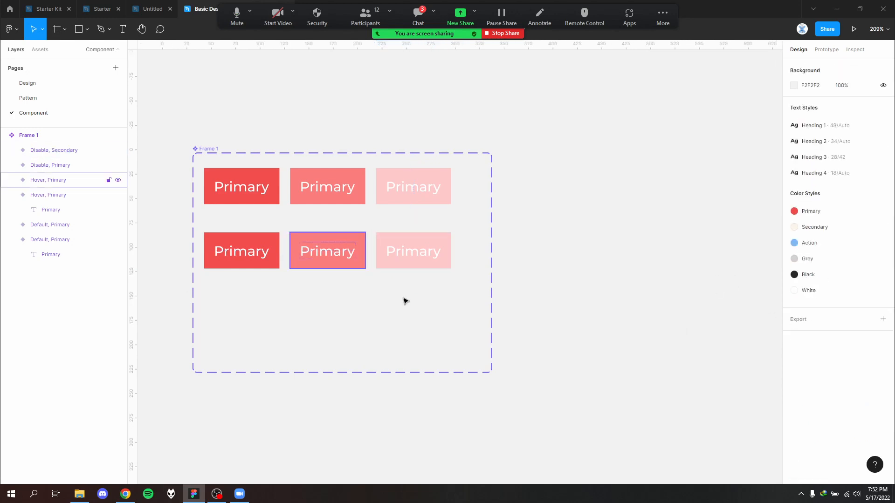
- Check the Alternative buttons on the Pattern page once more and return to the Component page
left_click_drag(225, 243, 226, 243)
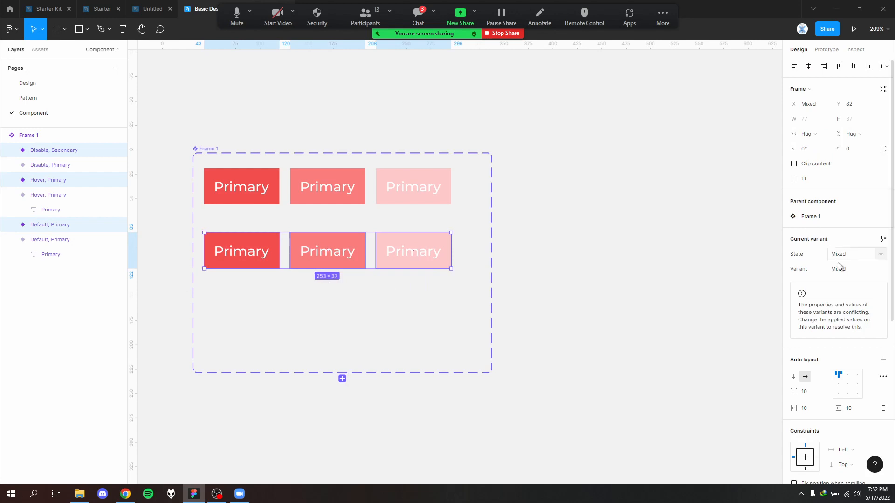
left_click(738, 268)
left_click(60, 99)
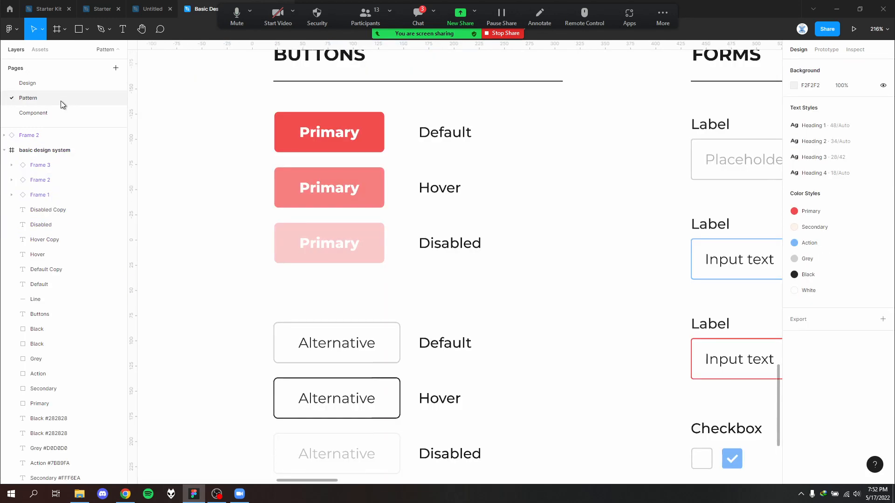
left_click(54, 113)
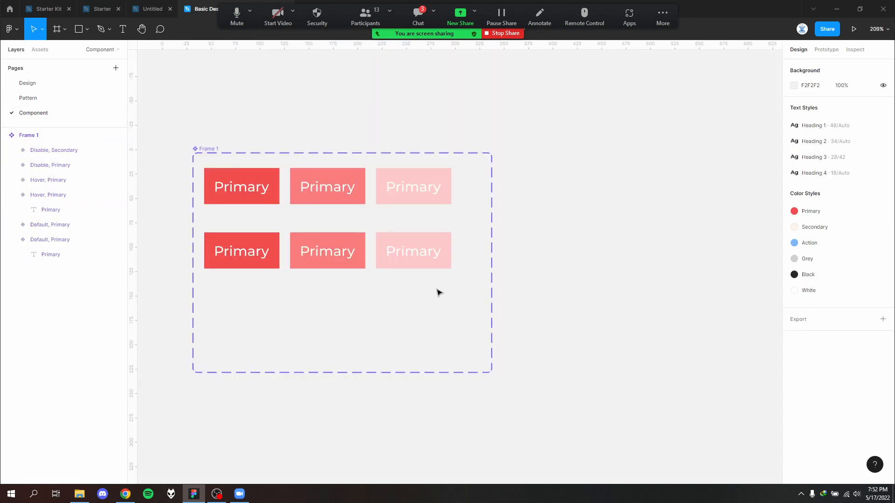
- Assign the Secondary value to all three second-row buttons and rename that Variant value to Alternative
left_click_drag(436, 288, 217, 201)
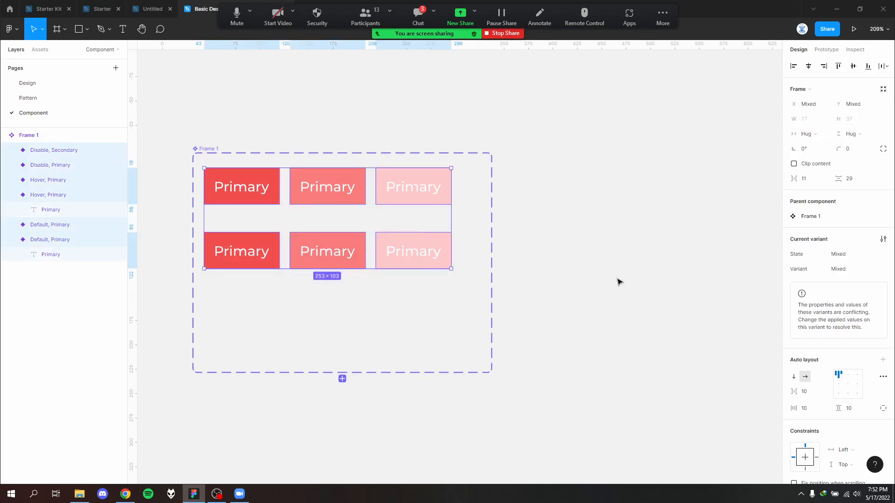
left_click_drag(425, 305, 232, 230)
left_click(852, 267)
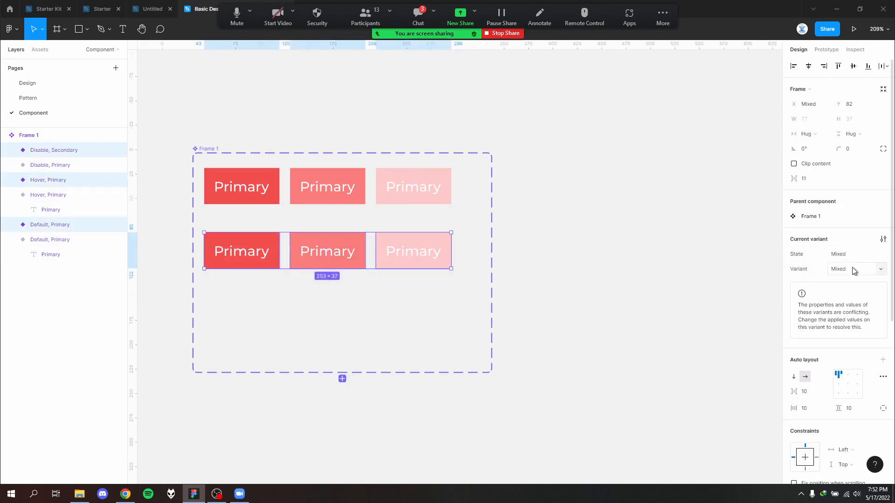
left_click(878, 268)
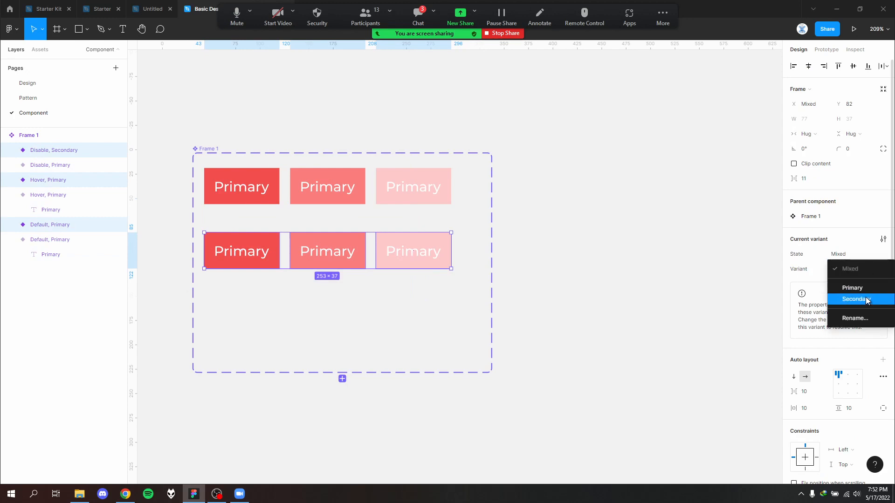
left_click(852, 299)
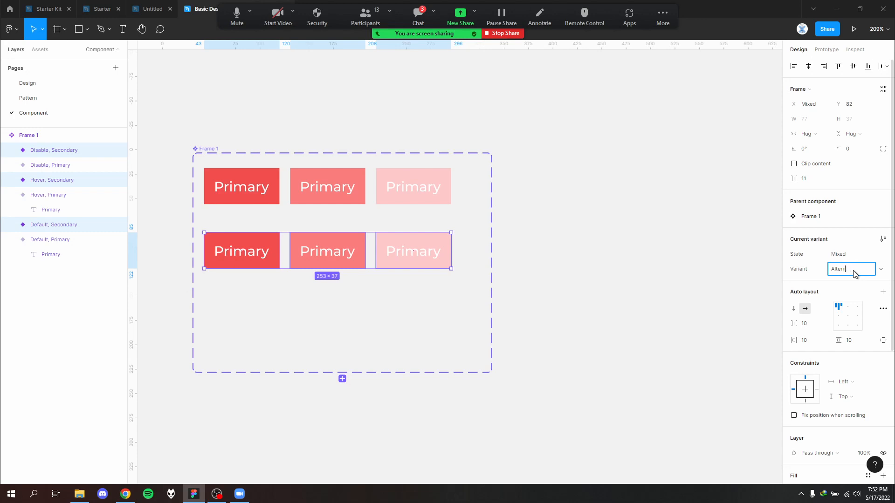
left_click(854, 274)
type("Alternative")
left_click(611, 320)
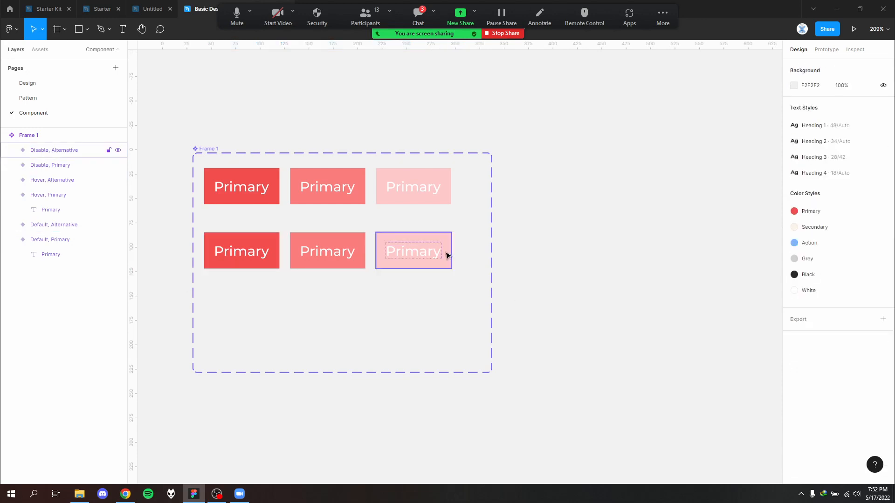
- Change the fill of the Default Alternative button to the Secondary color style
left_click(433, 202)
left_click(435, 253)
left_click(434, 291)
left_click_drag(434, 285, 251, 243)
left_click(244, 226)
left_click(252, 245)
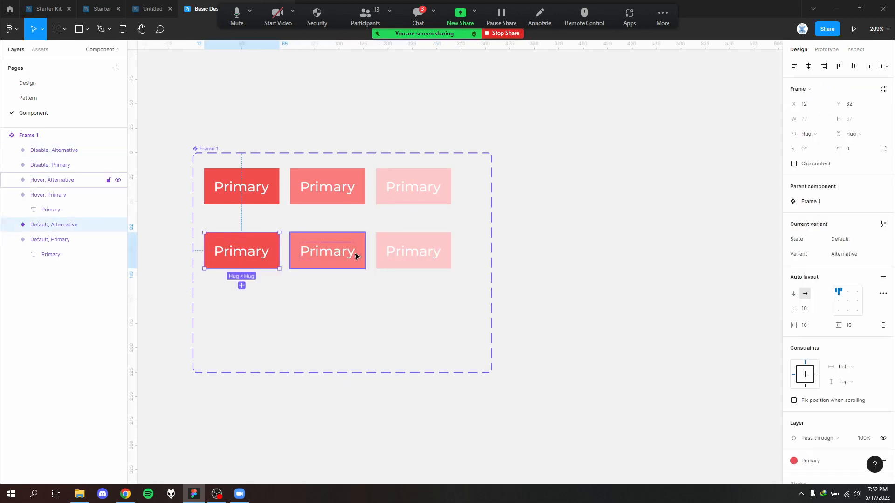
scroll(843, 359, "down", 3)
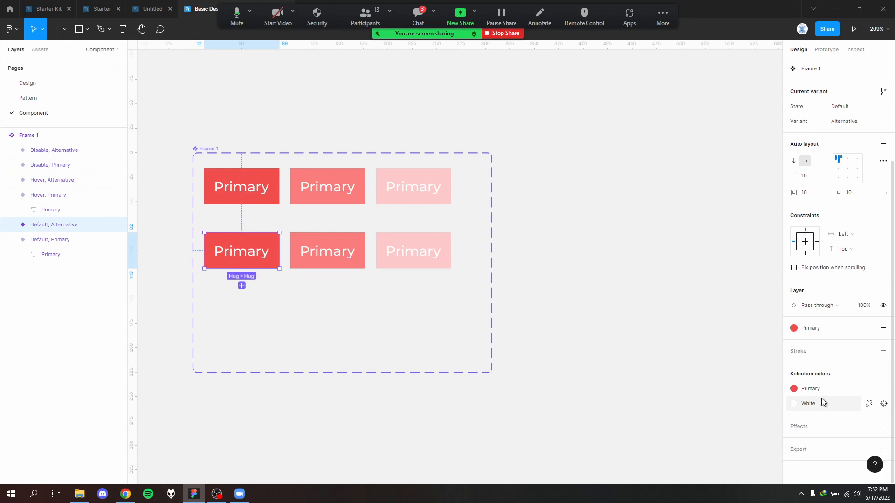
left_click(794, 328)
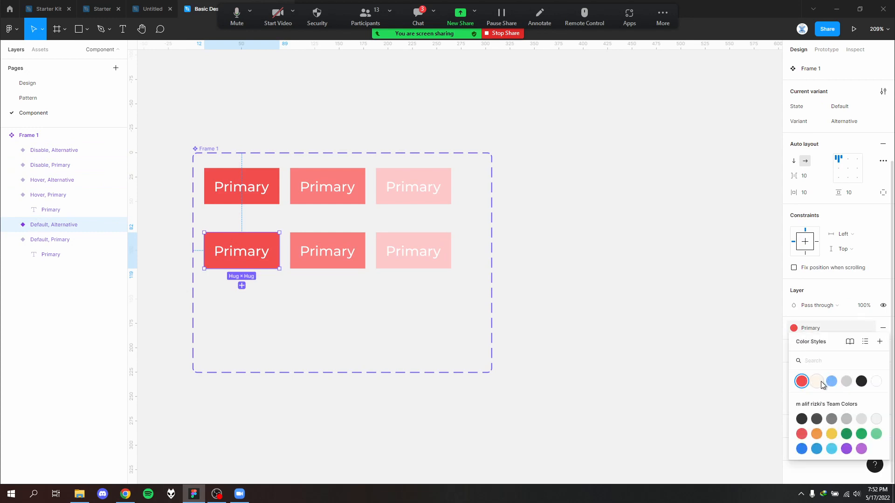
left_click(821, 382)
left_click(408, 299)
- Try the Black color style as the Default Alternative button's fill and undo it
left_click(266, 253)
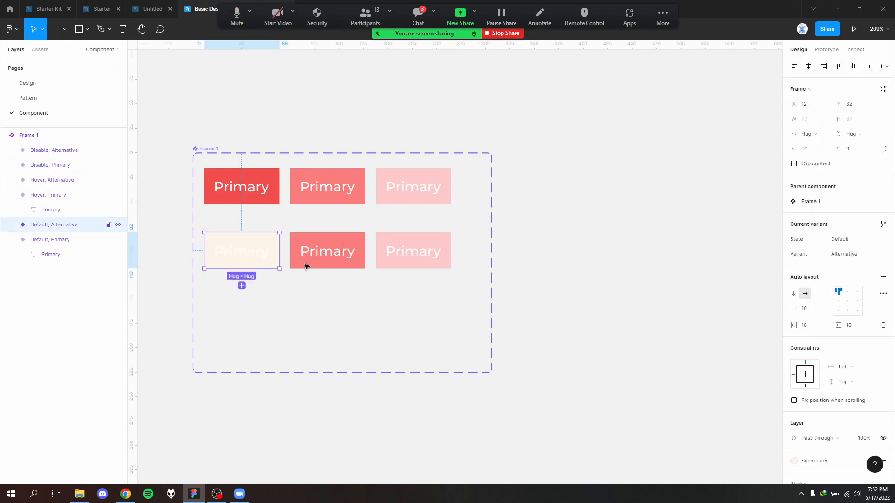
scroll(838, 372, "down", 3)
left_click(826, 327)
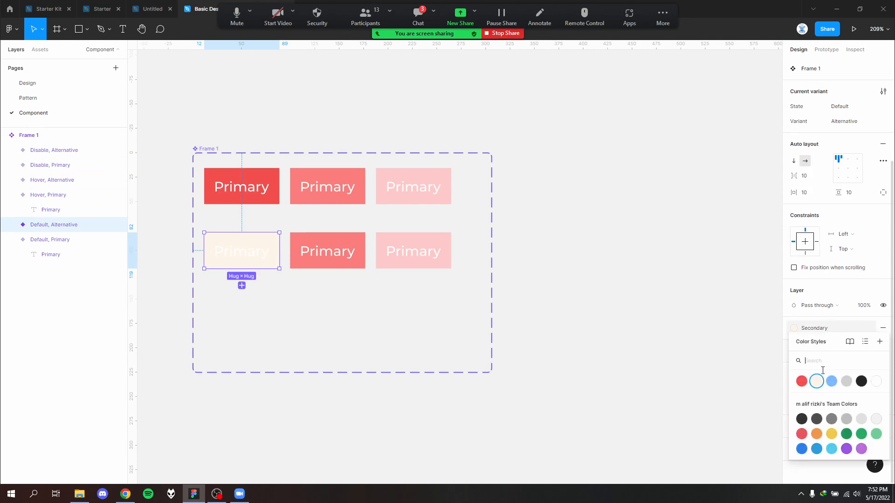
left_click(863, 383)
left_click(347, 293)
left_click(271, 256)
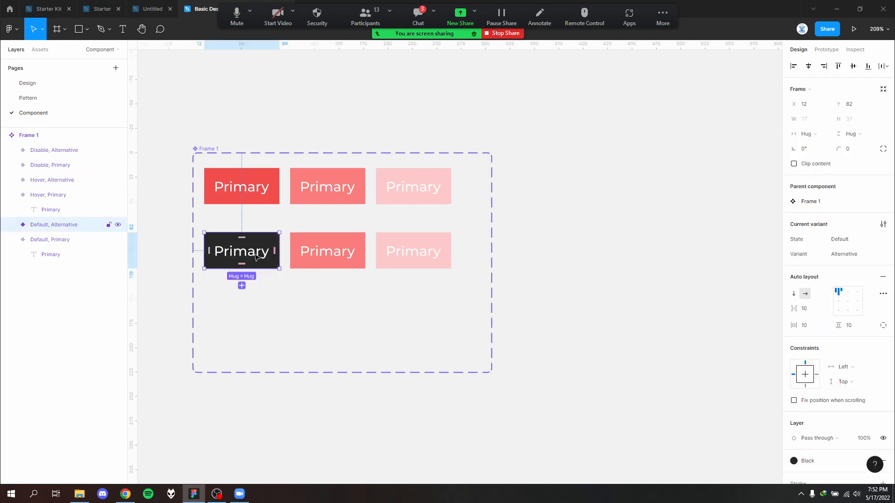
key("ctrl+z")
- Apply the Black color style to the label text of the Default Alternative button
double_click(260, 252)
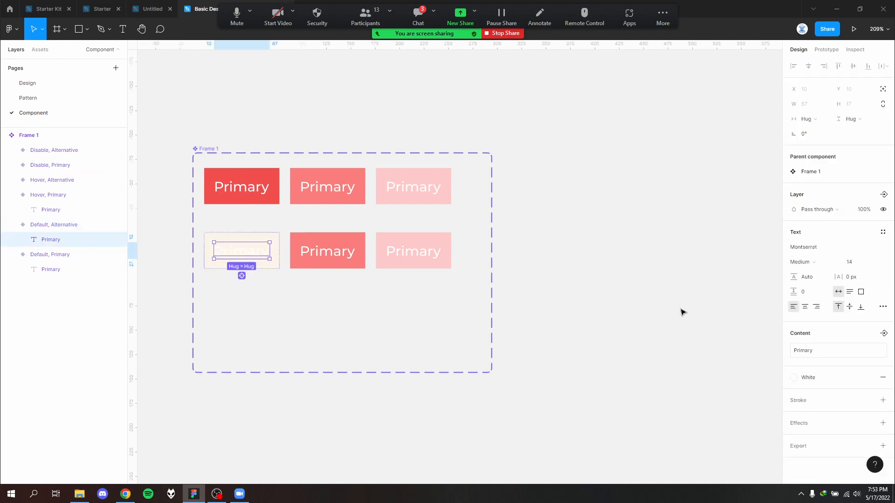
left_click(844, 378)
left_click(860, 384)
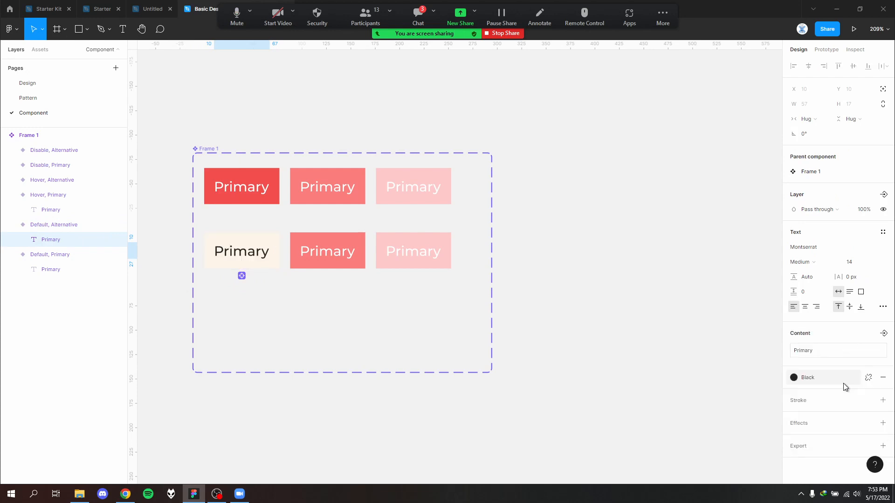
left_click(364, 305)
- Delete the Hover and Disable buttons of the Alternative row
left_click(344, 254)
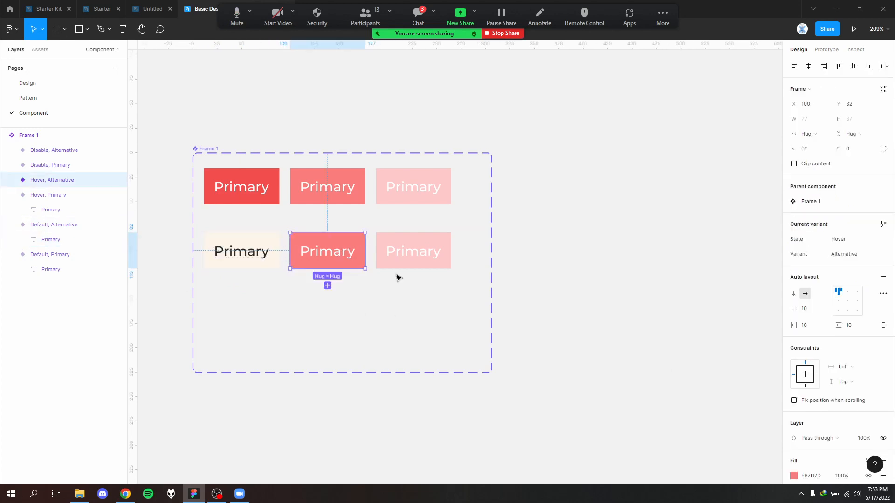
left_click_drag(401, 275, 298, 221)
key("Delete")
- Change the Default Alternative button's label text to Alternative
double_click(241, 252)
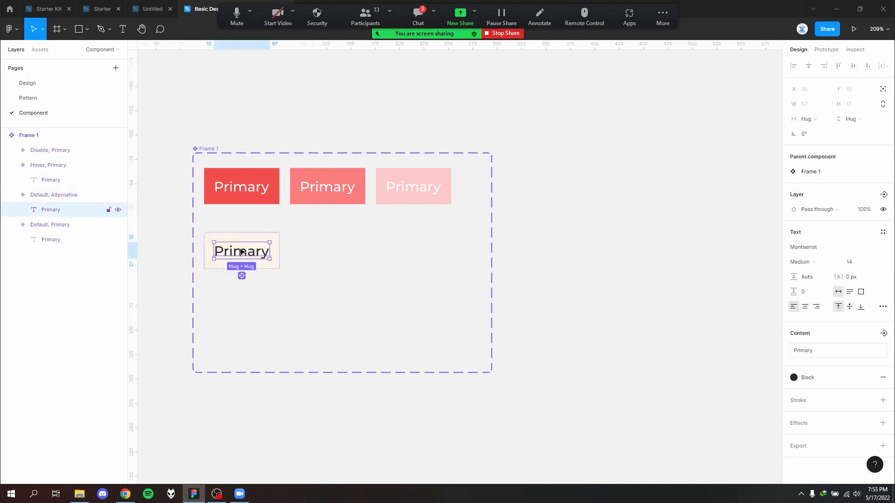
double_click(241, 252)
left_click(240, 251)
double_click(241, 252)
type("a")
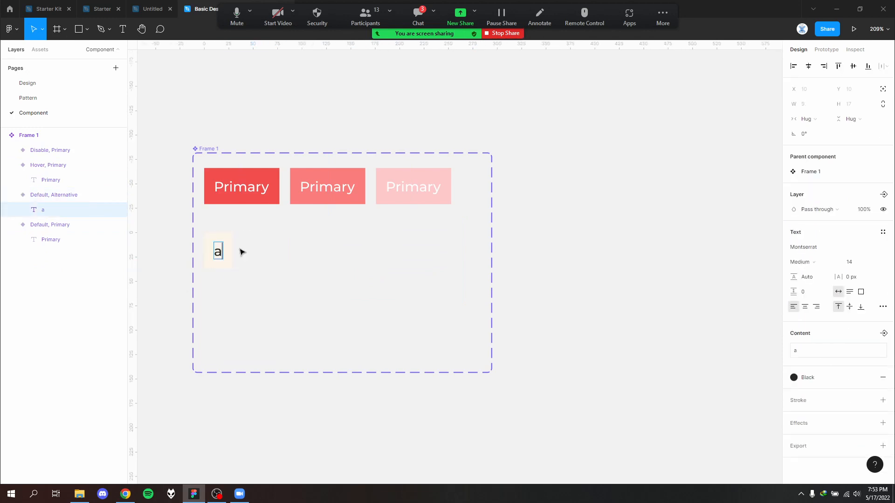
type("lternative")
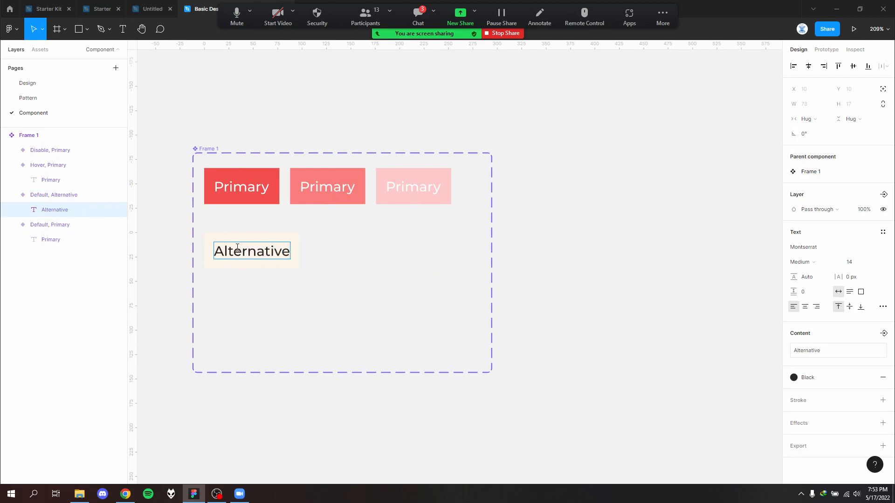
key("Escape")
key("Escape")
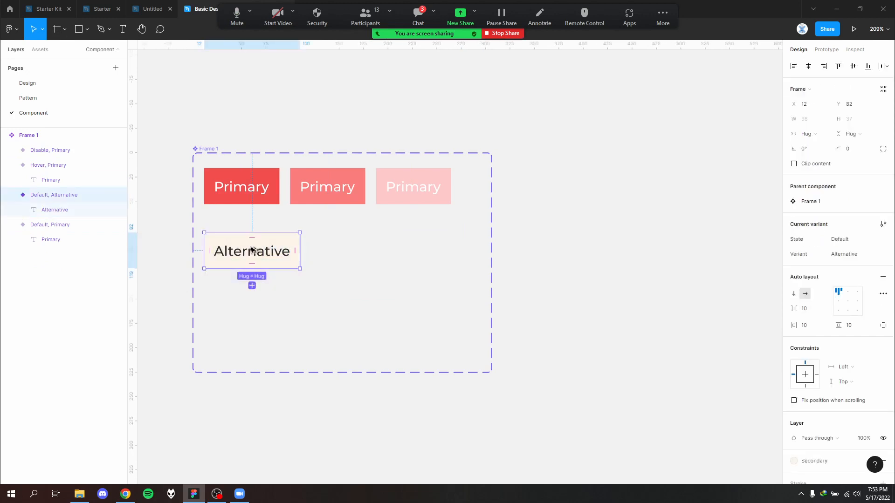
- Duplicate the Default Alternative button beside the original in the second row of the component set
left_click_drag(254, 250, 369, 281, "alt")
left_click(236, 132)
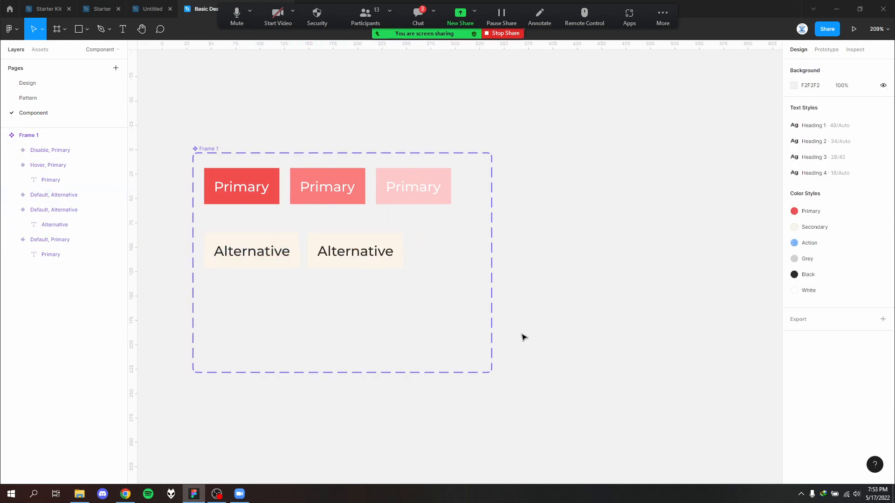
- Enlarge the component set frame to about 541 × 323 and add a third Alternative button copy to the second row
left_click(208, 152)
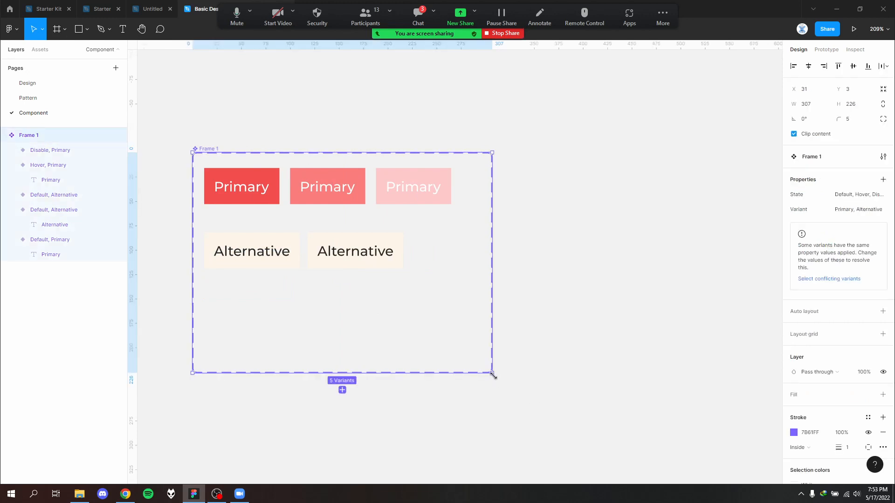
left_click_drag(493, 376, 720, 468)
left_click_drag(444, 342, 330, 222)
left_click_drag(352, 253, 447, 248, "alt")
left_click(396, 262)
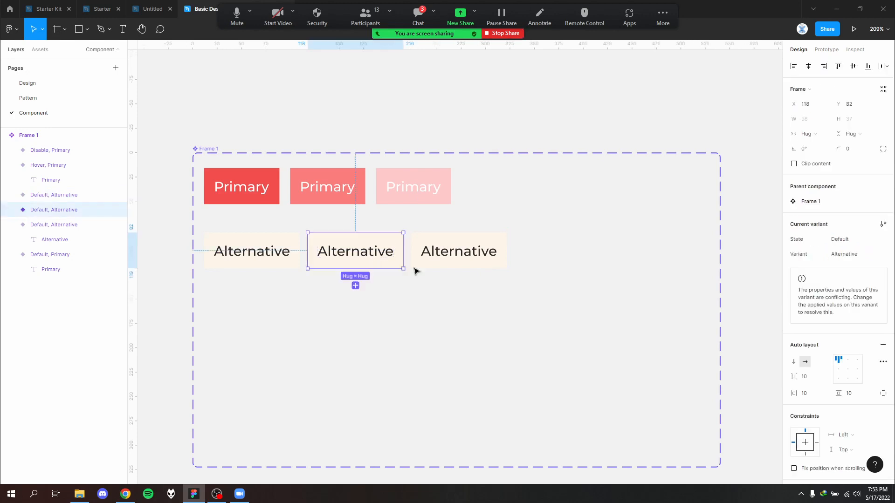
- Review the Default, Hover and Disabled examples of the Alternative button on the Pattern page
left_click(234, 258)
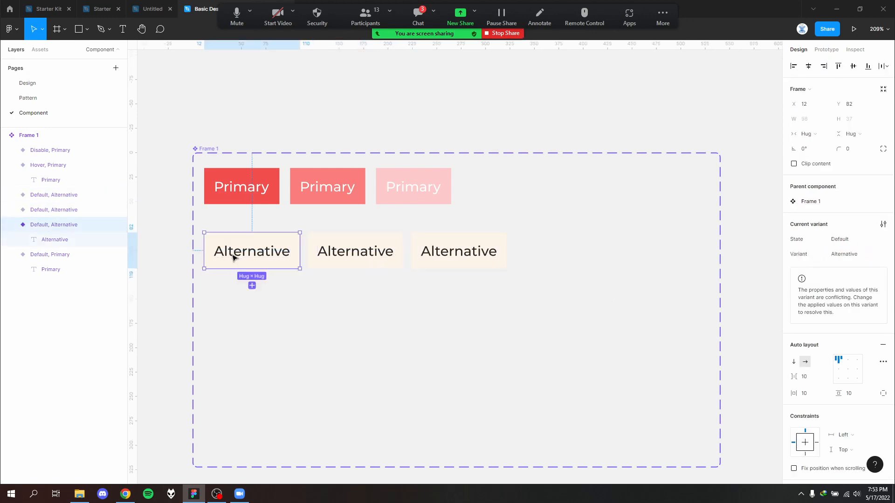
scroll(840, 322, "down", 4)
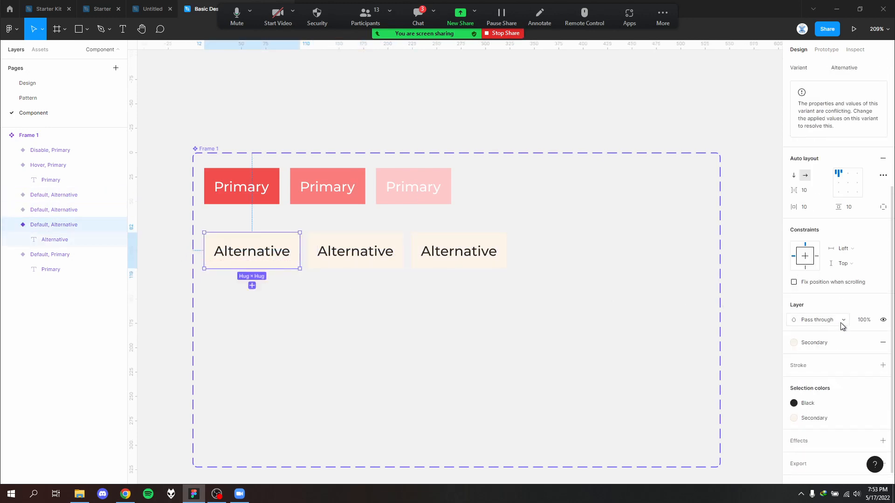
left_click(20, 102)
scroll(300, 270, "down", 1)
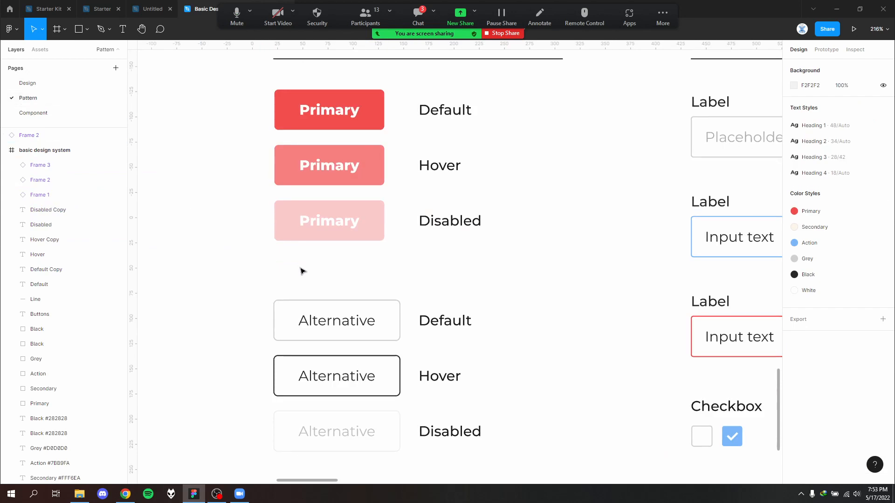
scroll(405, 311, "down", 6)
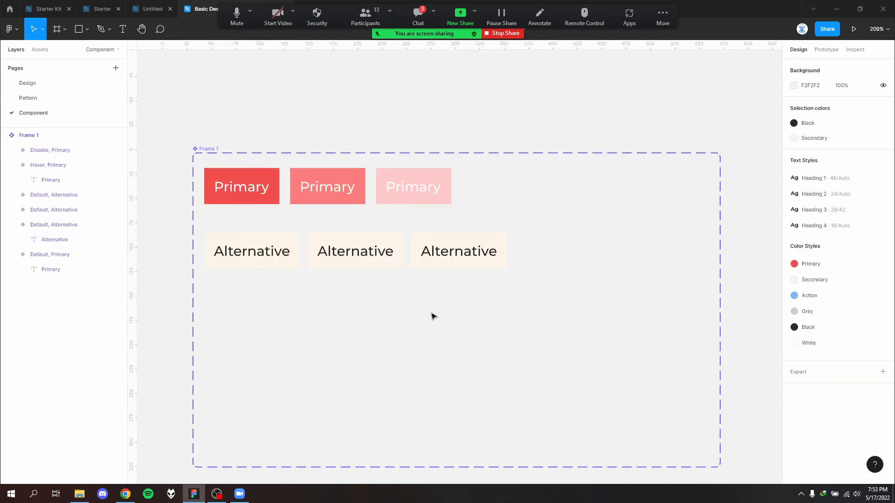
scroll(389, 290, "up", 3)
- On the Component page, detach the middle Alternative button's fill from the Secondary style and recolor it to FFE5C2
left_click(396, 253)
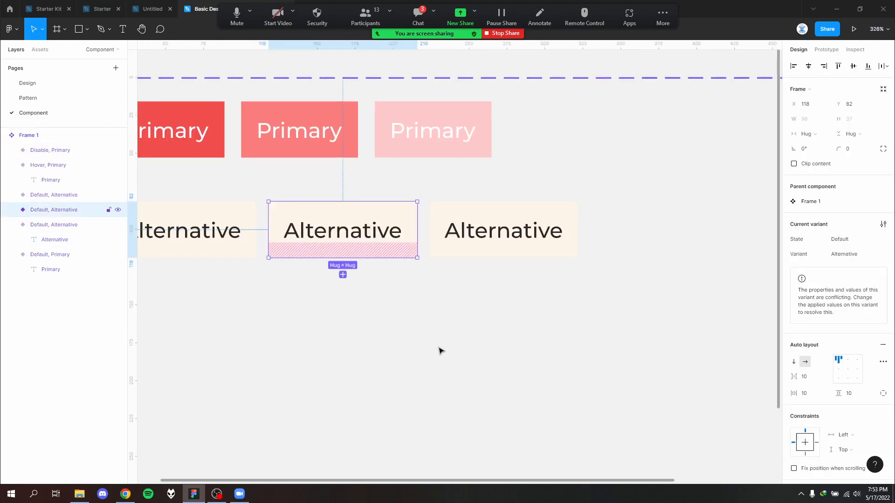
left_click(439, 349)
scroll(410, 286, "down", 3)
left_click(418, 277)
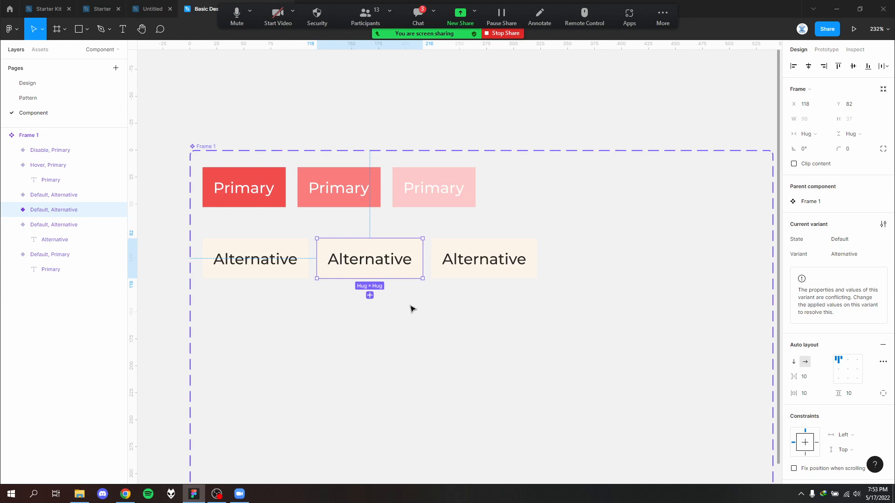
scroll(843, 354, "down", 5)
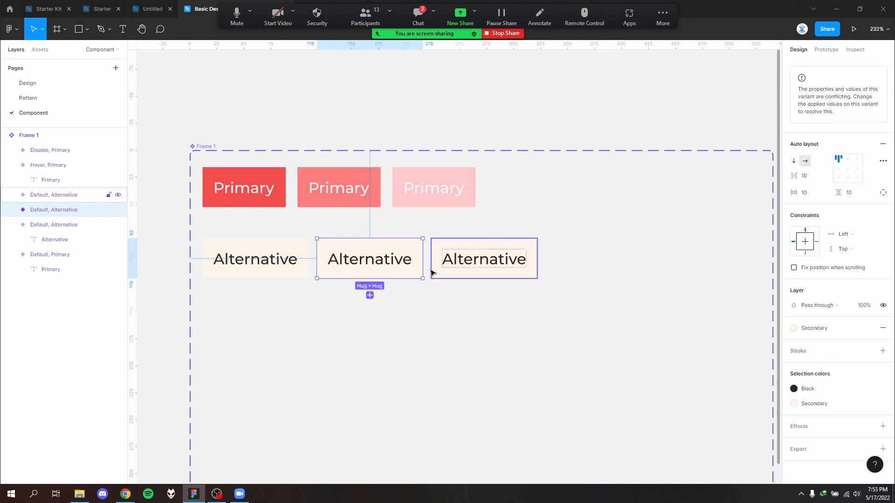
left_click(851, 404)
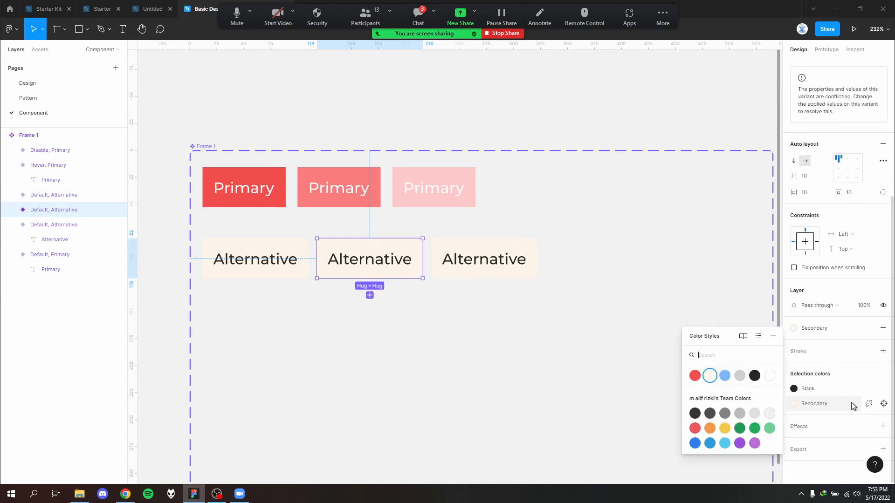
left_click(868, 403)
left_click(792, 419)
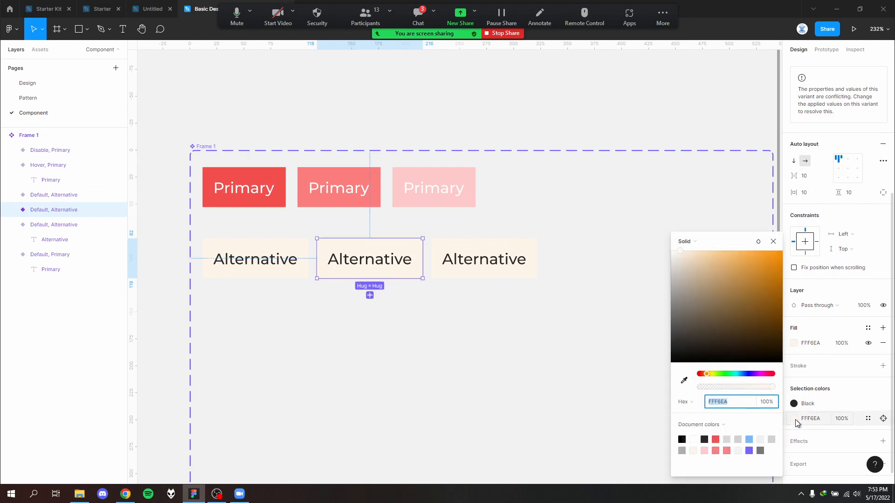
left_click_drag(693, 256, 698, 255)
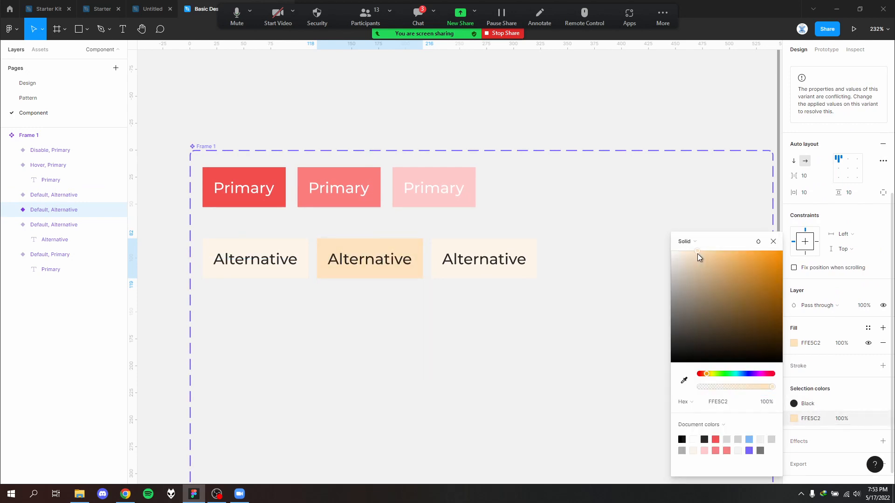
- Detach the third Alternative button's fill from the Secondary style and recolor it to grey CDCDCD
left_click(454, 282)
left_click(458, 275)
scroll(808, 392, "down", 5)
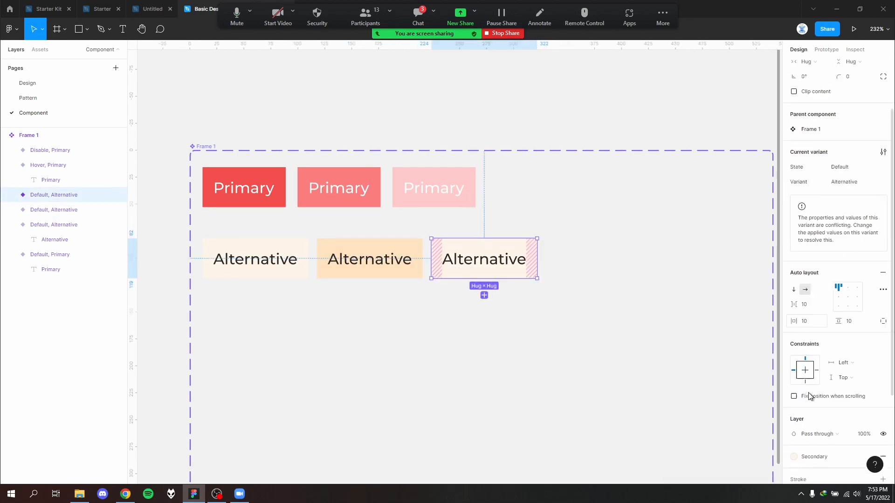
left_click(821, 403)
left_click(868, 403)
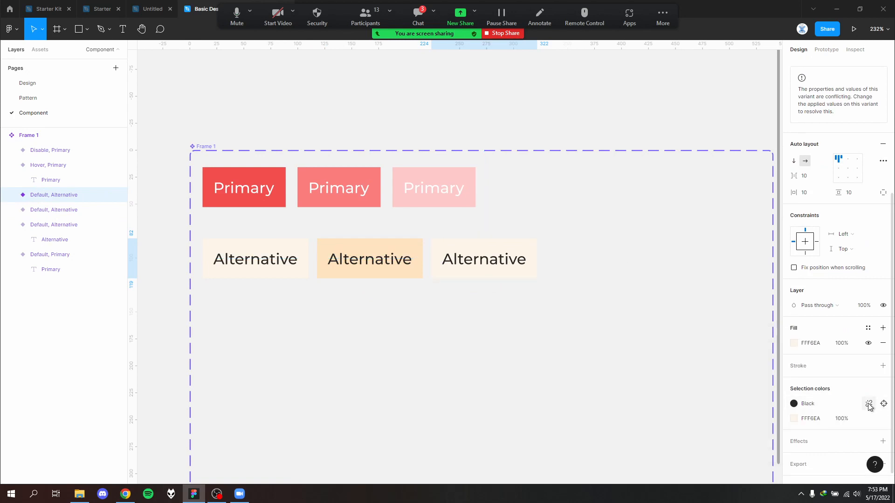
left_click(794, 418)
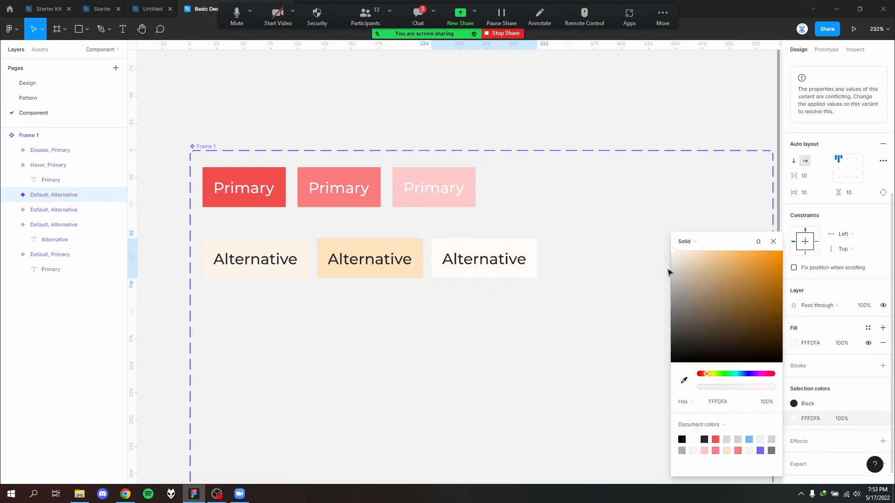
left_click(670, 278)
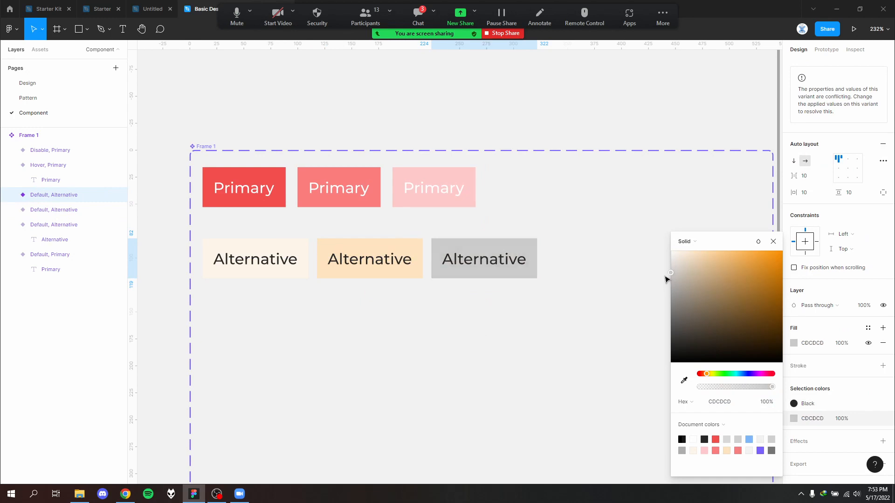
left_click(528, 340)
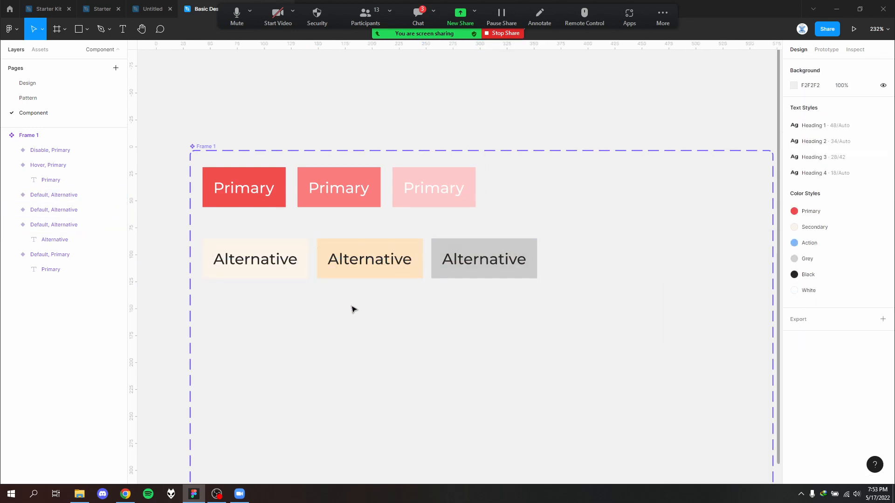
- Set the State property of the middle Alternative button, the darker cream one, to Hover
left_click(227, 275)
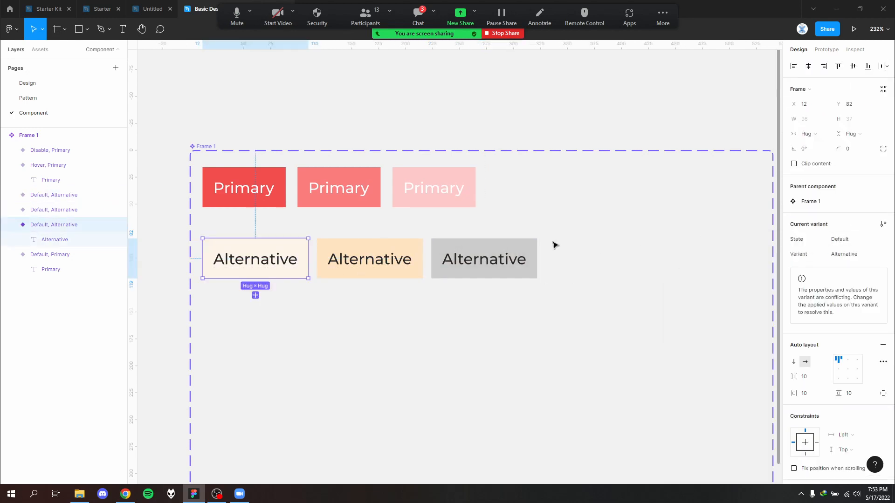
left_click(495, 263)
key("Tab")
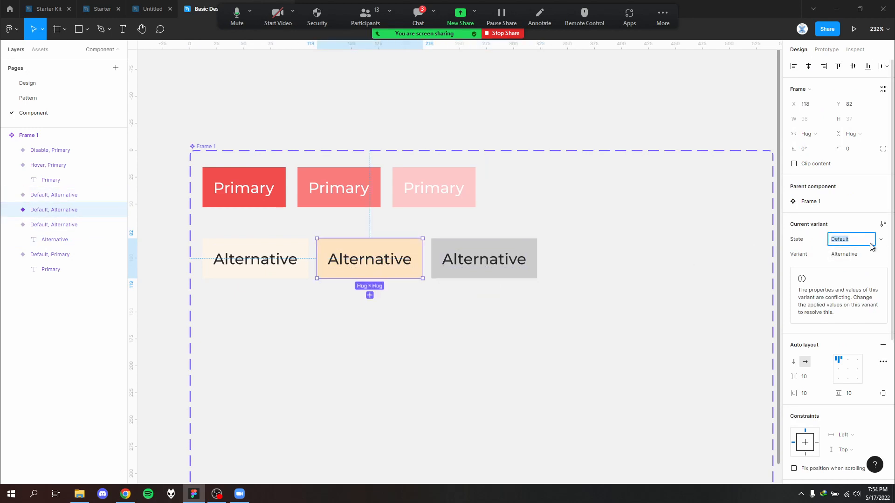
type("Hovw")
key("ctrl+a")
left_click(622, 330)
- Set the State property of the grey Alternative button to Disable
left_click(524, 262)
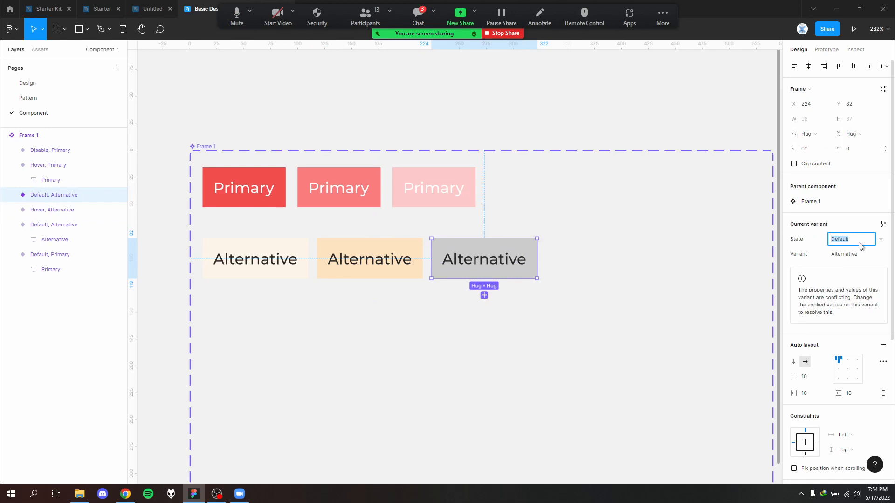
key("BackSpace")
type("D")
left_click(535, 325)
scroll(518, 326, "down", 5)
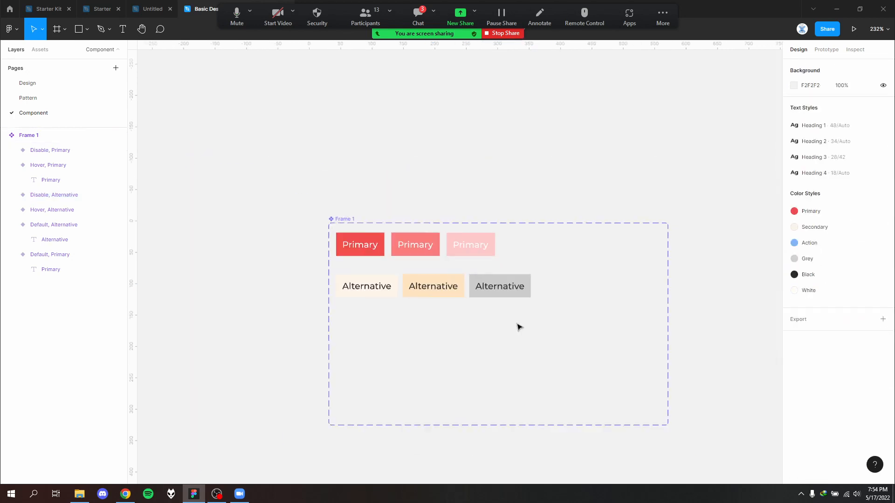
- Look across the Pattern page for the copied Buttons section whose second Default, Hover and Disabled rows lack buttons
left_click(69, 97)
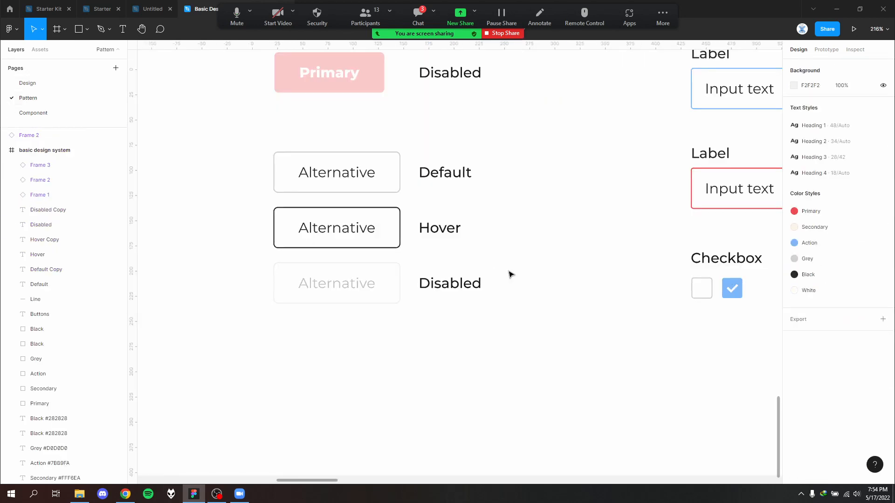
scroll(517, 270, "down", 4)
left_click_drag(550, 243, 259, 318)
scroll(376, 322, "down", 5)
left_click_drag(635, 277, 322, 275)
scroll(399, 269, "up", 3)
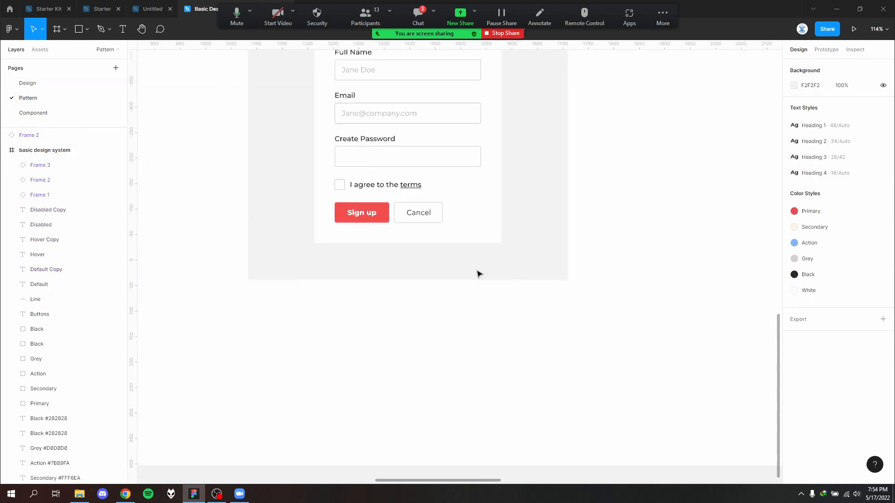
scroll(477, 273, "down", 5)
left_click_drag(640, 267, 271, 300)
scroll(502, 327, "up", 5)
left_click_drag(469, 301, 472, 163)
scroll(310, 176, "up", 3)
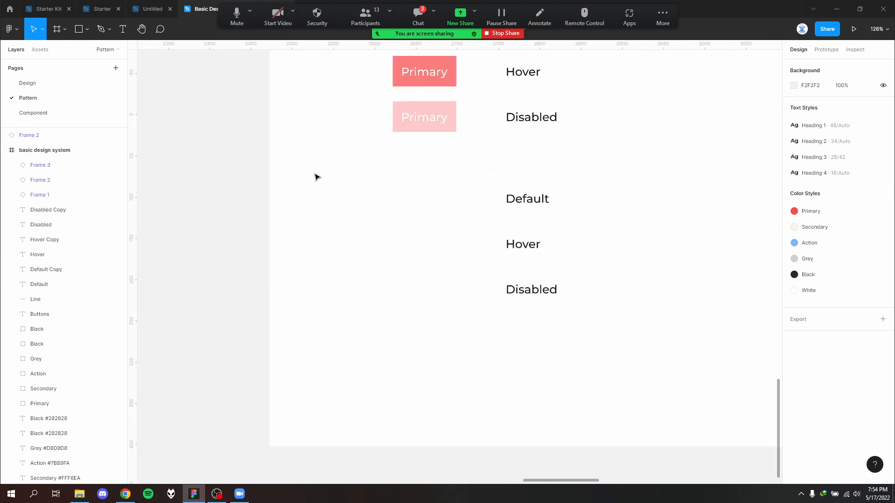
left_click(40, 49)
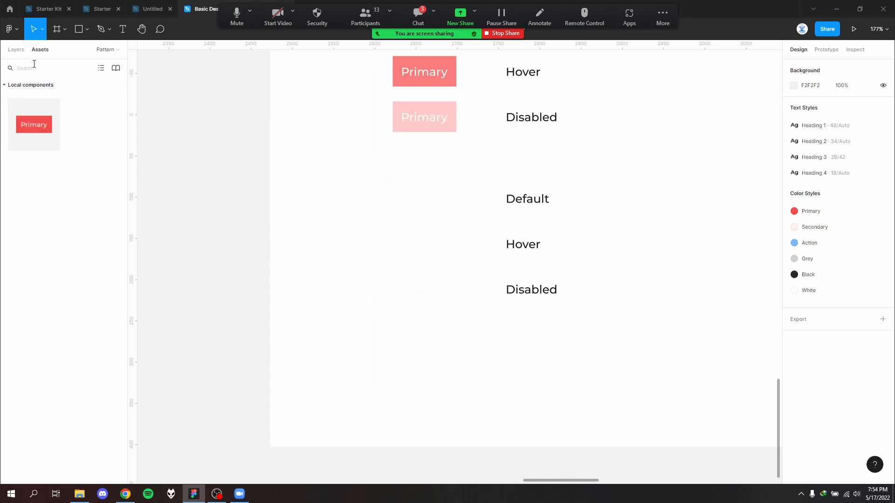
left_click(32, 116)
left_click(16, 50)
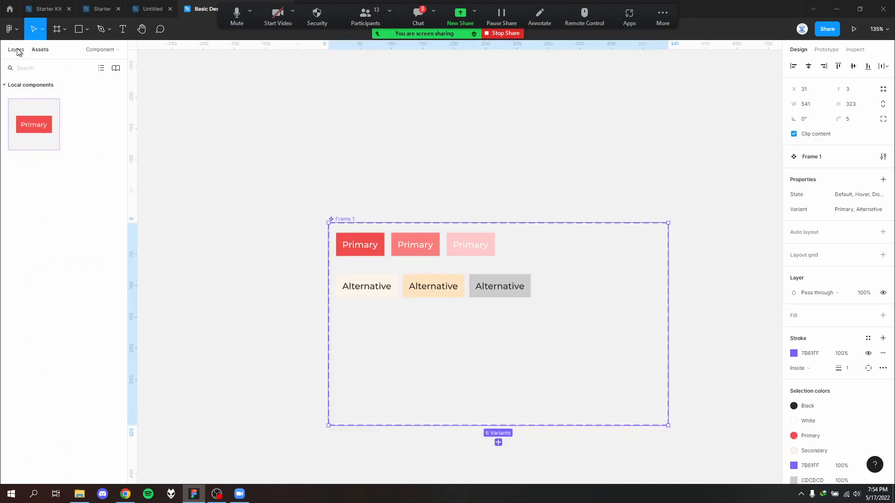
left_click(43, 96)
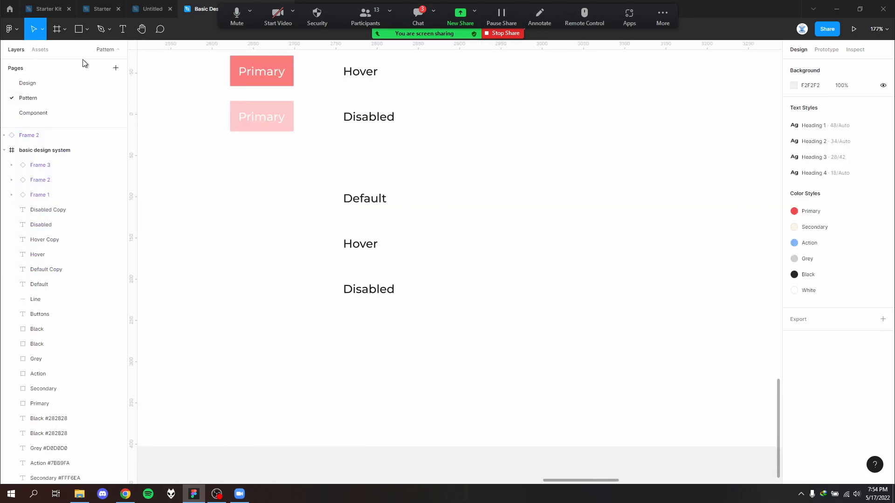
left_click(43, 50)
left_click_drag(33, 116, 298, 226)
key("Delete")
- Try a copy of the Disabled Primary button beside the lower Default label, with Variant Alternative and State Default
left_click(278, 128)
scroll(277, 140, "up", 1)
left_click_drag(266, 155, 288, 232)
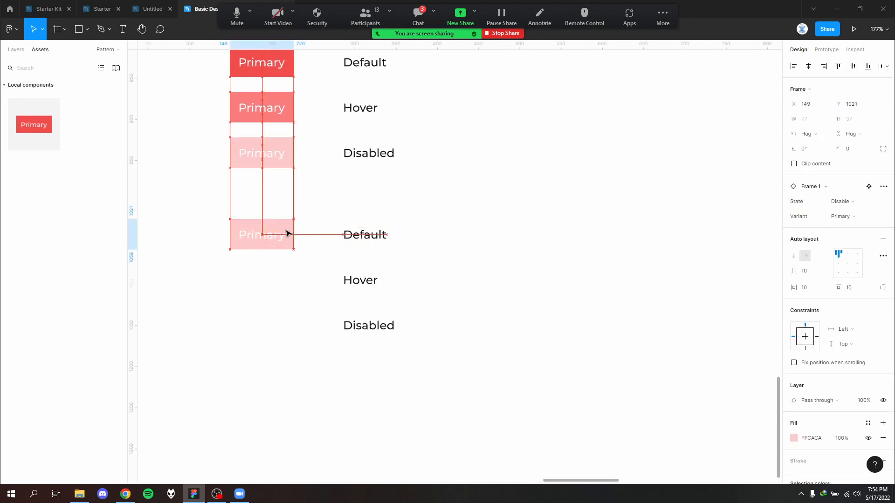
left_click(862, 218)
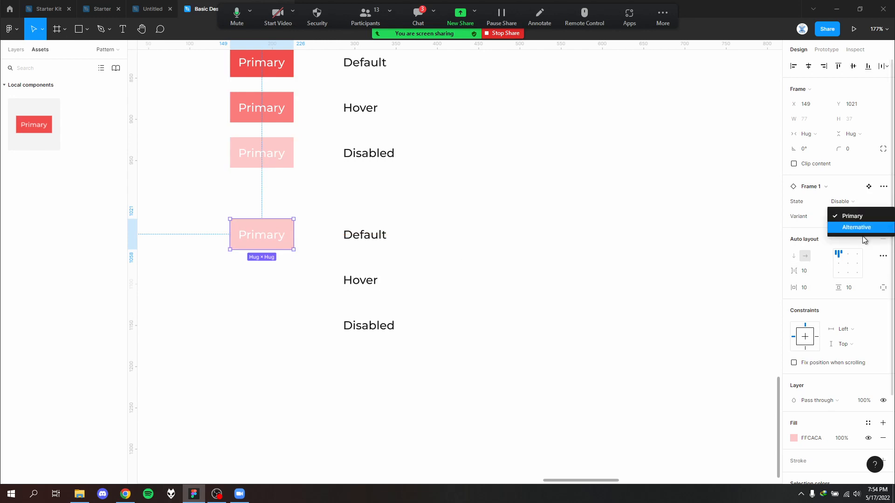
left_click(861, 230)
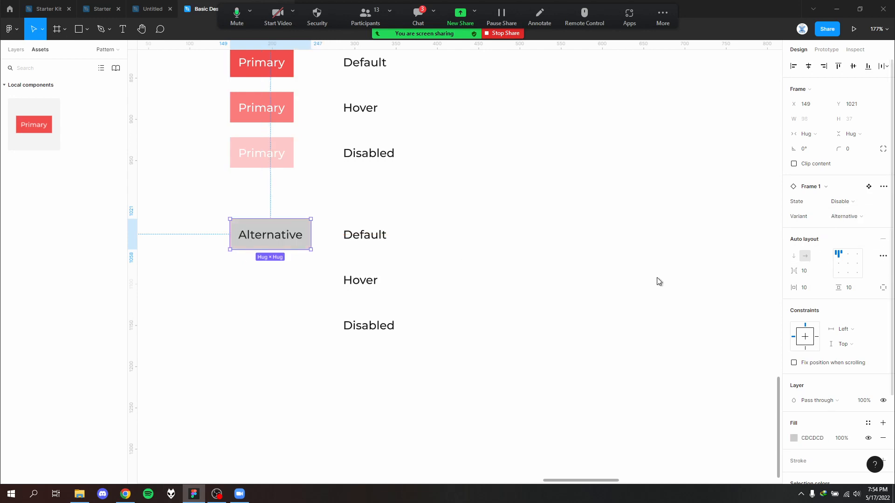
left_click(860, 202)
left_click(781, 209)
left_click(290, 240)
scroll(286, 294, "up", 3)
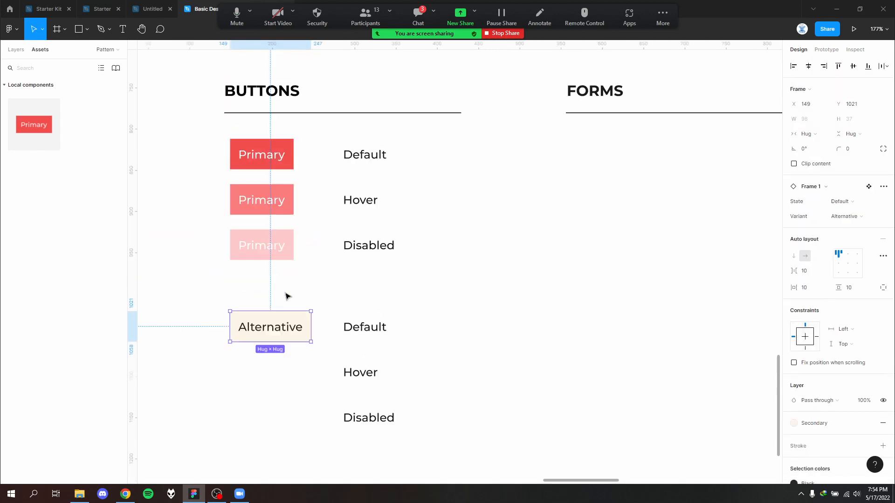
key("Delete")
- Duplicate the three Primary buttons into the empty rows beside the lower Default, Hover and Disabled labels
left_click_drag(294, 296, 267, 342)
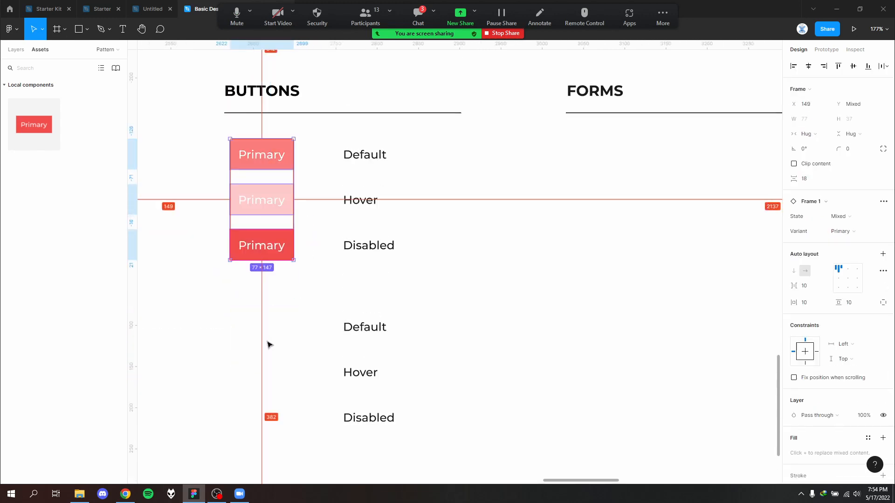
key("ctrl+z")
left_click(315, 309)
left_click_drag(316, 301, 231, 138)
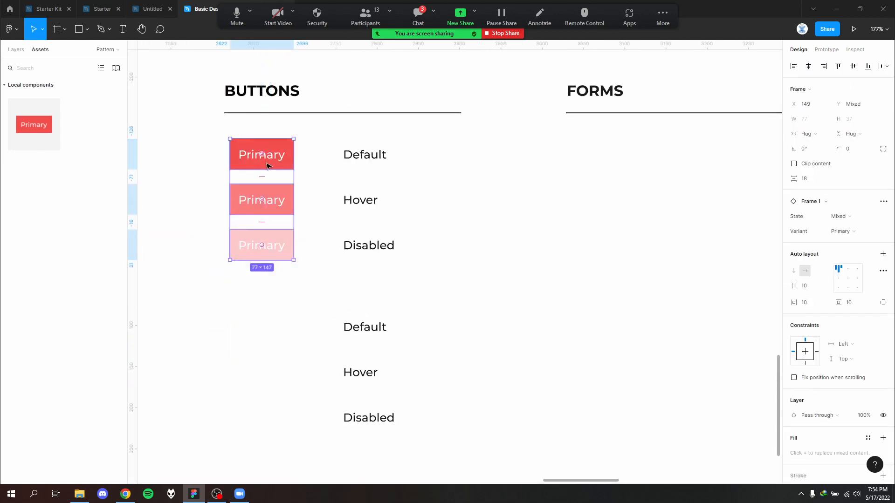
left_click_drag(281, 151, 283, 334)
left_click_drag(356, 373, 351, 372)
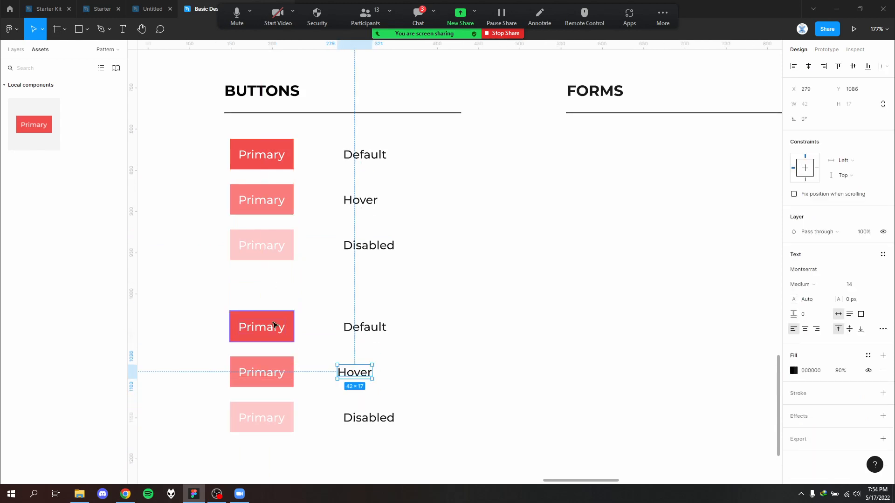
- Set the Variant property of the three lower Primary buttons beside Default, Hover and Disabled to Alternative
left_click(274, 325)
left_click(855, 217)
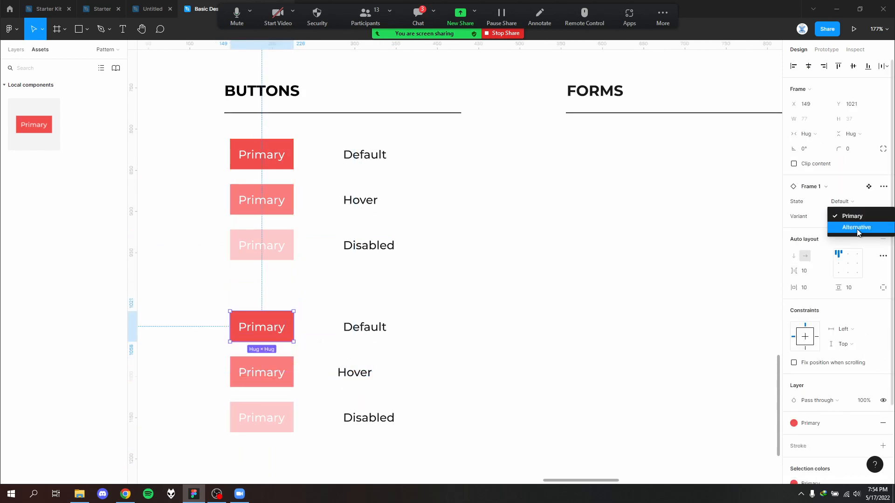
left_click(852, 226)
left_click(289, 373)
left_click(848, 217)
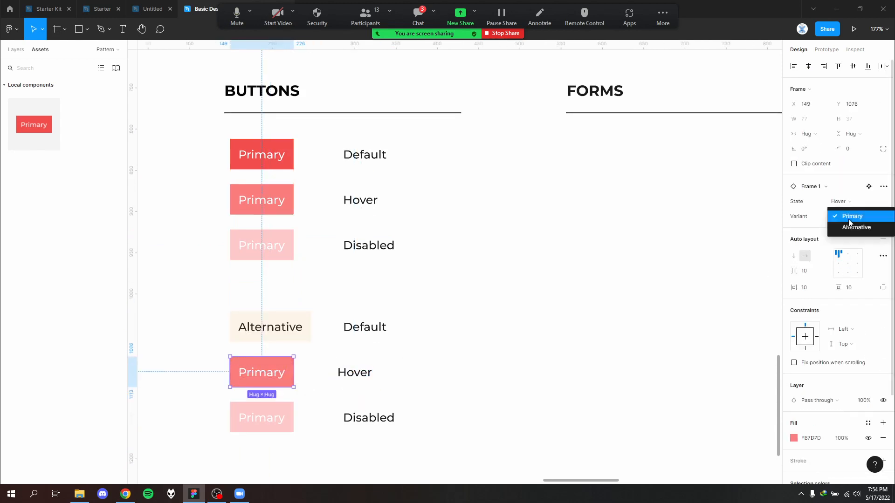
left_click(847, 227)
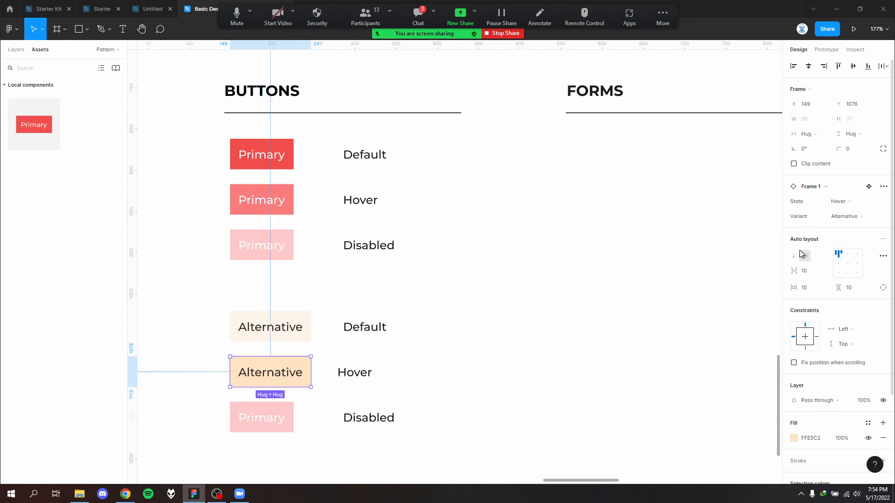
left_click(289, 415)
left_click(871, 217)
left_click(863, 226)
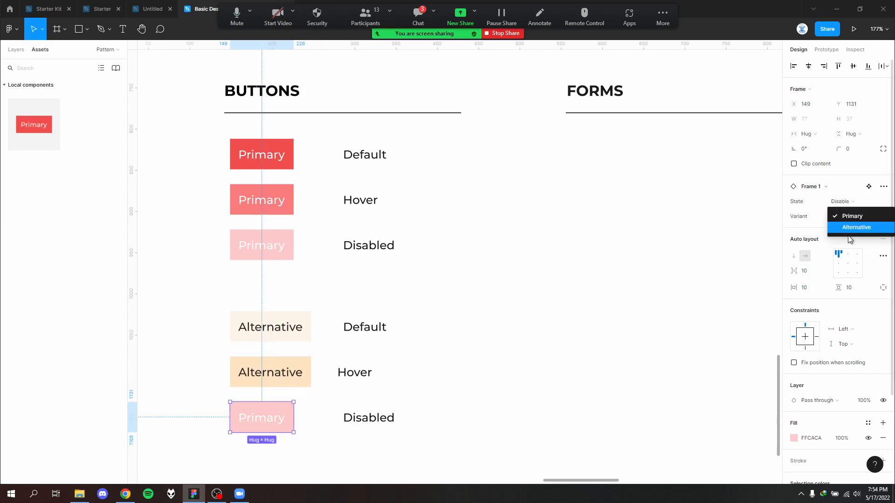
left_click(480, 348)
- Review the completed Buttons section with its Primary and Alternative rows against the rest of the copied design system frame
scroll(479, 347, "down", 2)
scroll(459, 333, "down", 1)
scroll(461, 336, "down", 5, "ctrl")
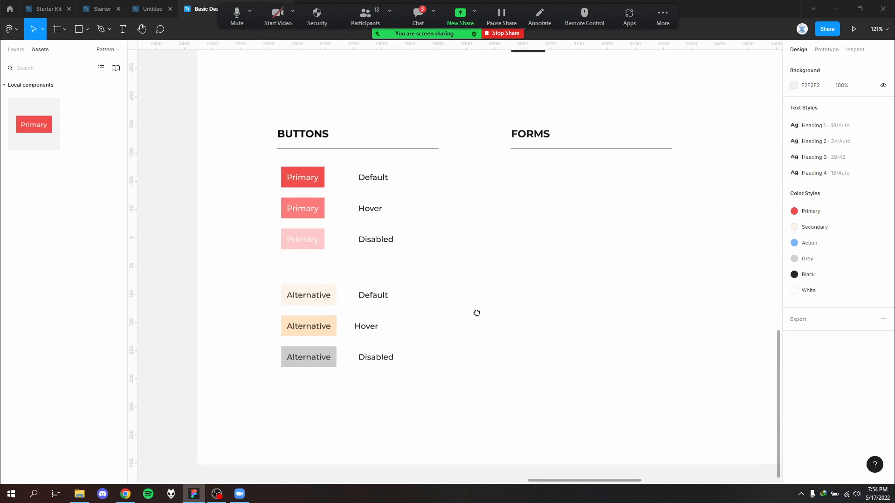
scroll(454, 329, "up", 2, "ctrl")
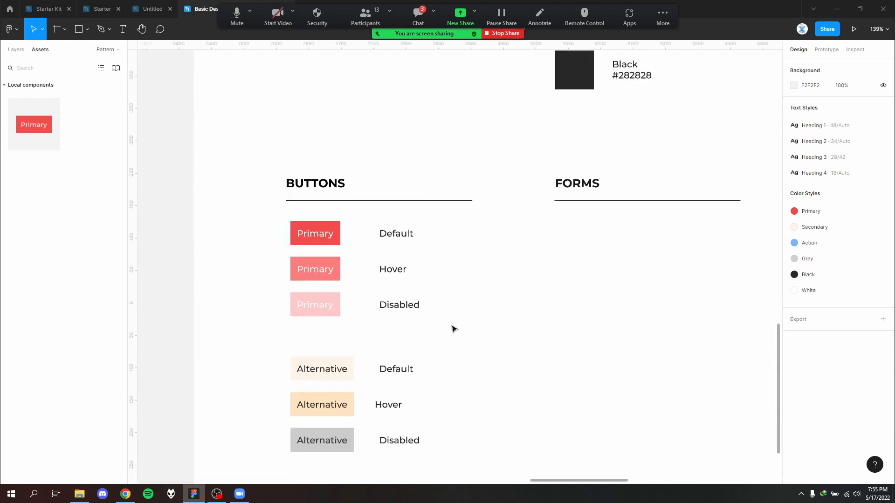
scroll(499, 307, "down", 5, "ctrl")
scroll(420, 304, "right", 2)
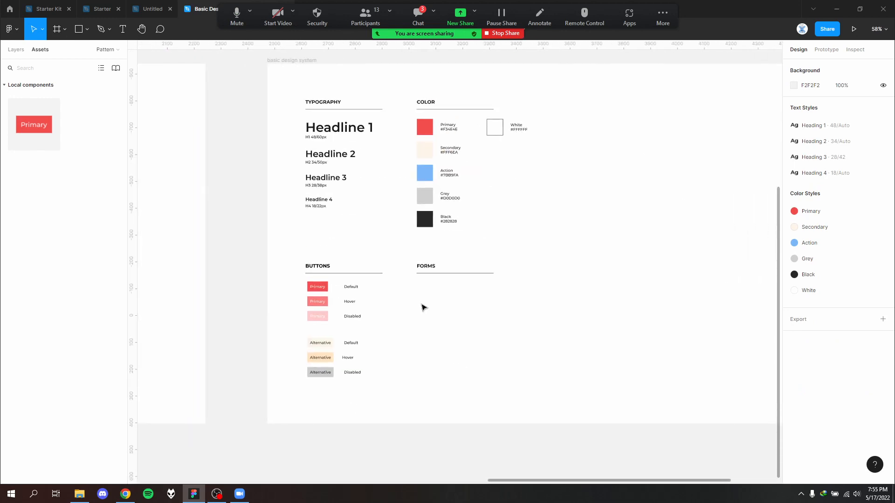
left_click_drag(426, 305, 552, 265)
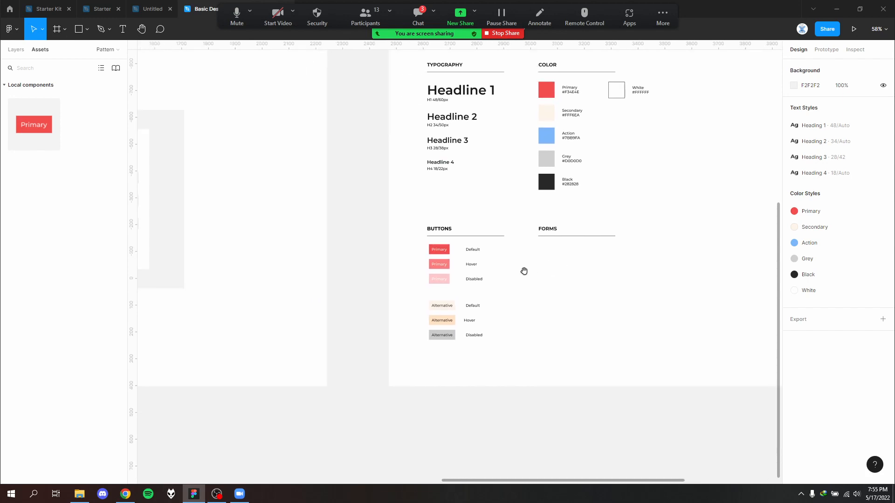
- Examine the original frame's Forms section, including its labelled input fields, checkboxes and radio buttons
left_click_drag(151, 319, 729, 281)
scroll(368, 227, "up", 1, "ctrl")
scroll(366, 227, "up", 4, "ctrl")
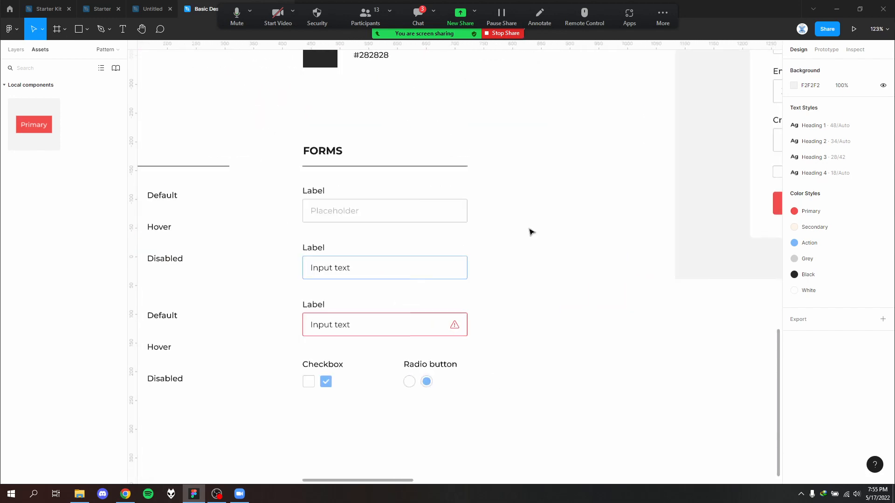
left_click_drag(575, 225, 280, 192)
left_click(548, 241)
scroll(490, 228, "up", 2, "ctrl")
left_click(303, 209)
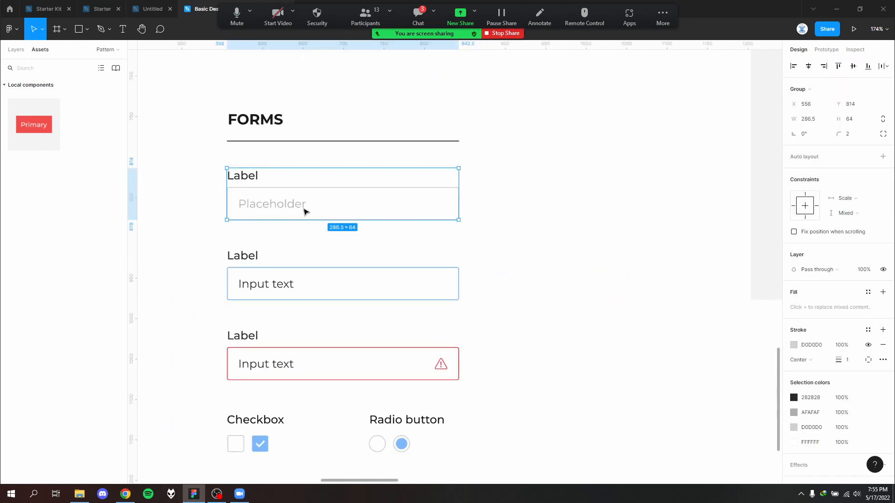
left_click(591, 228)
scroll(591, 229, "down", 5, "ctrl")
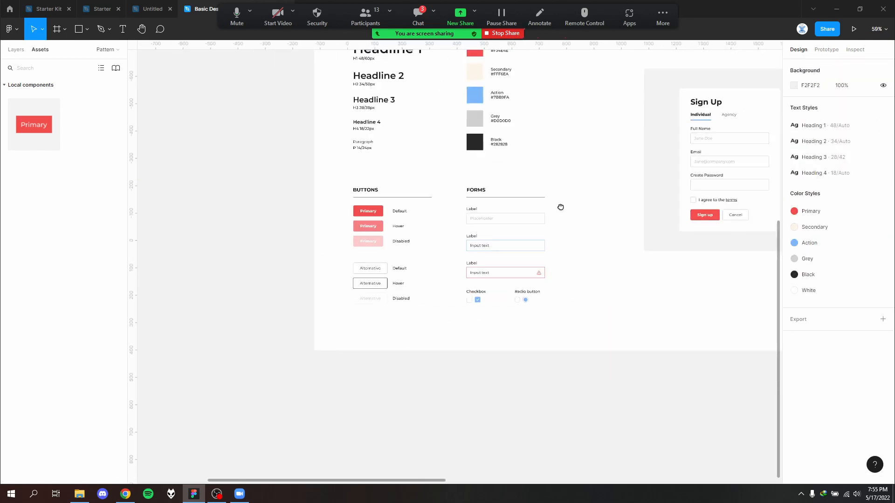
scroll(523, 214, "up", 2, "ctrl")
left_click_drag(535, 202, 351, 176)
scroll(554, 208, "up", 3, "ctrl")
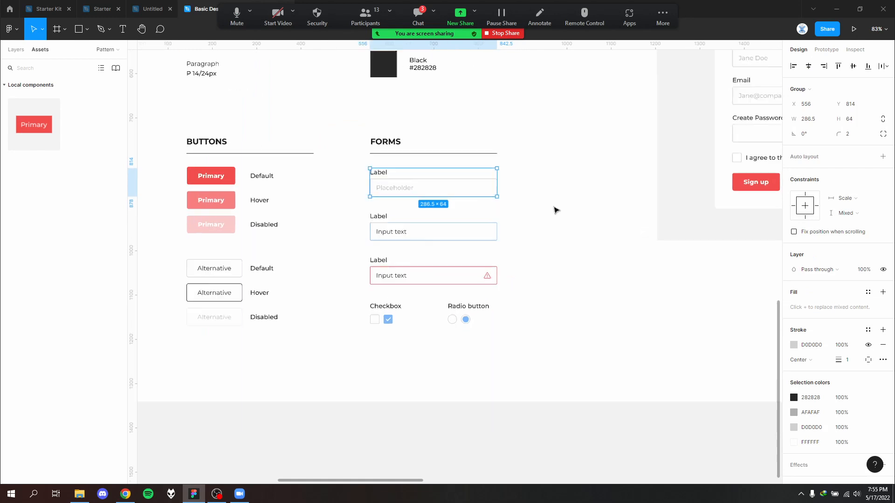
left_click(518, 210)
scroll(515, 210, "down", 3, "ctrl")
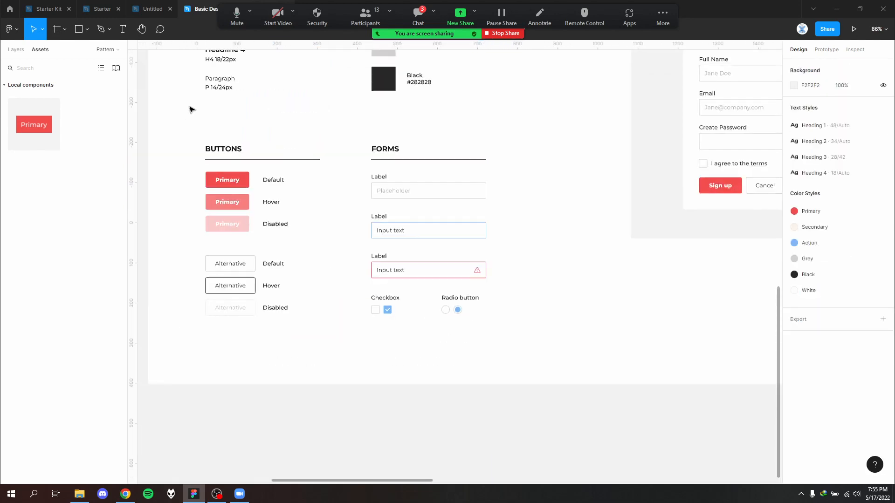
- Look at the button component set on the Component page
left_click(14, 50)
left_click(44, 112)
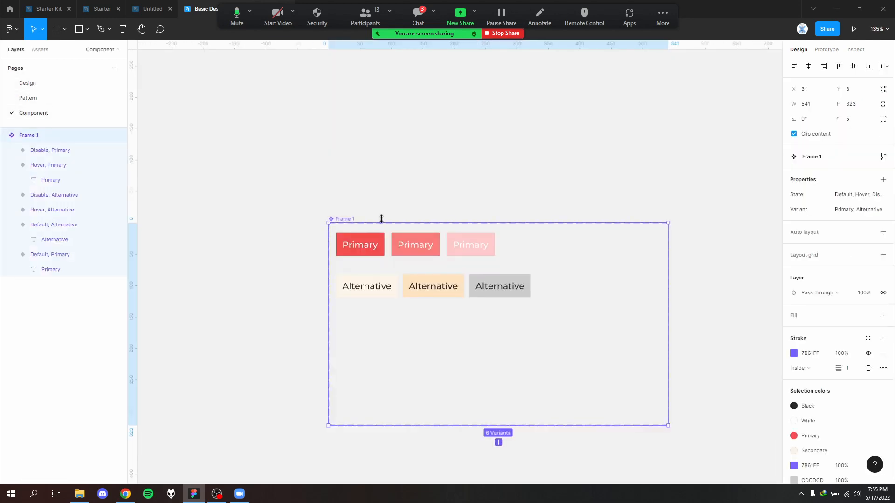
left_click(411, 176)
- Delete the empty Forms heading and its underline from the copied design system frame on the Pattern page
left_click(84, 97)
left_click_drag(711, 224, 363, 291)
left_click_drag(747, 264, 262, 285)
left_click_drag(634, 351, 411, 218)
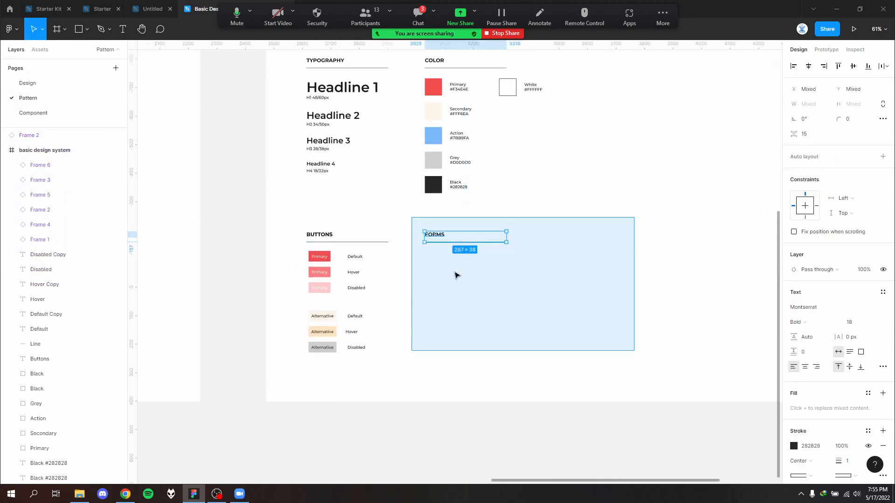
key("Delete")
left_click_drag(620, 274, 595, 301)
- Replace the red Sign up button in the Sign Up form with an instance of the Primary button component
scroll(444, 326, "down", 3)
scroll(553, 278, "up", 2)
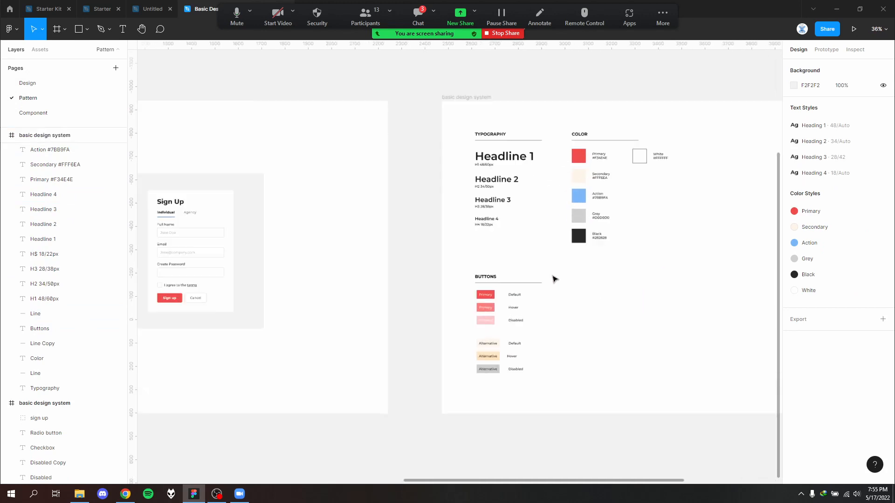
scroll(498, 265, "left", 3)
scroll(466, 261, "up", 3)
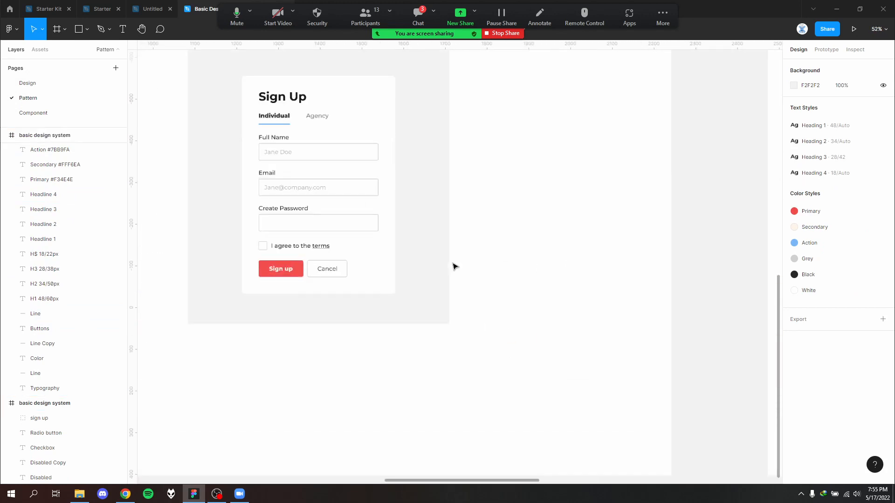
left_click(293, 277)
scroll(287, 270, "up", 3)
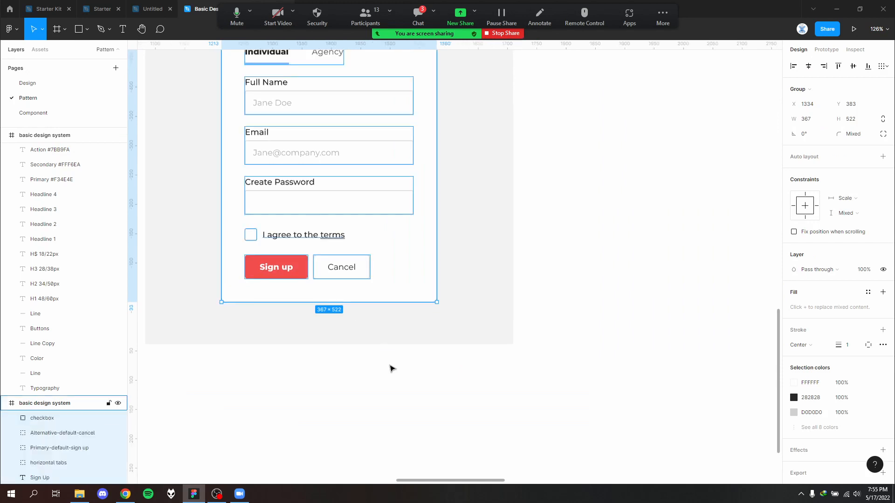
left_click(277, 261)
key("Delete")
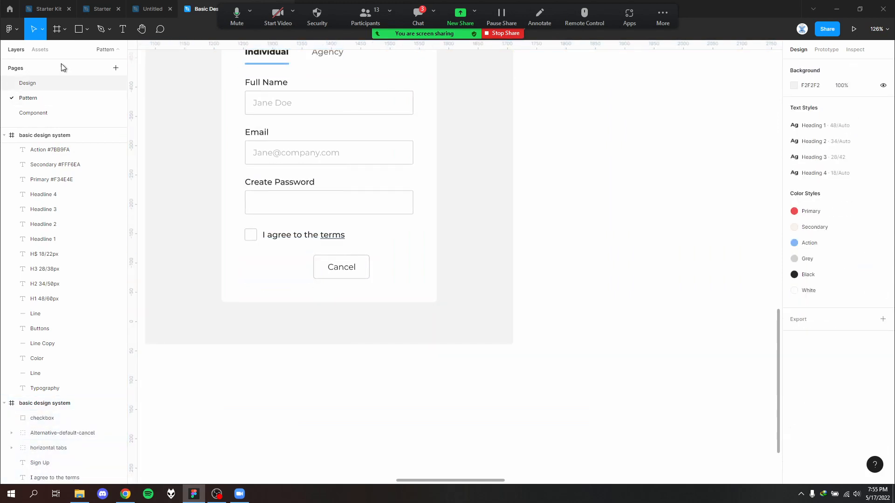
left_click(40, 49)
left_click_drag(42, 127, 247, 272)
- Delete the Cancel button from the Sign Up form
scroll(300, 271, "up", 3)
left_click(369, 265)
key("Delete")
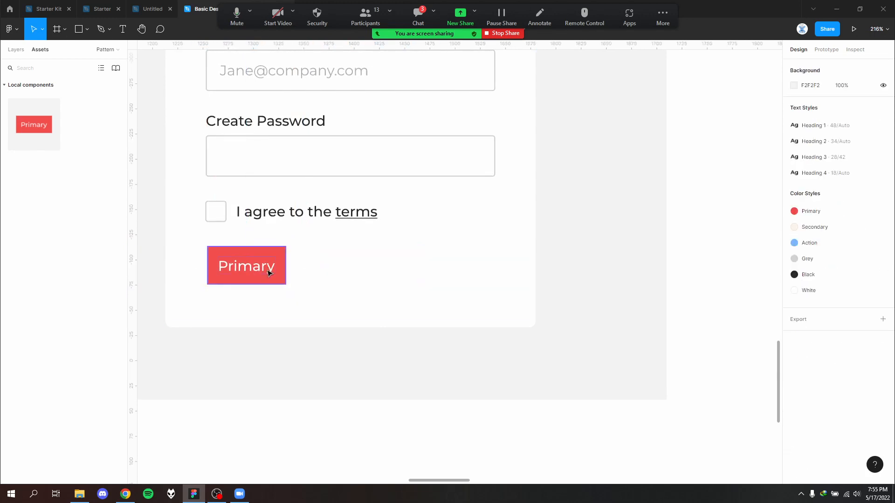
- Try the Hover state on the form's Primary button and return its State property to Default
left_click(270, 265)
left_click(849, 205)
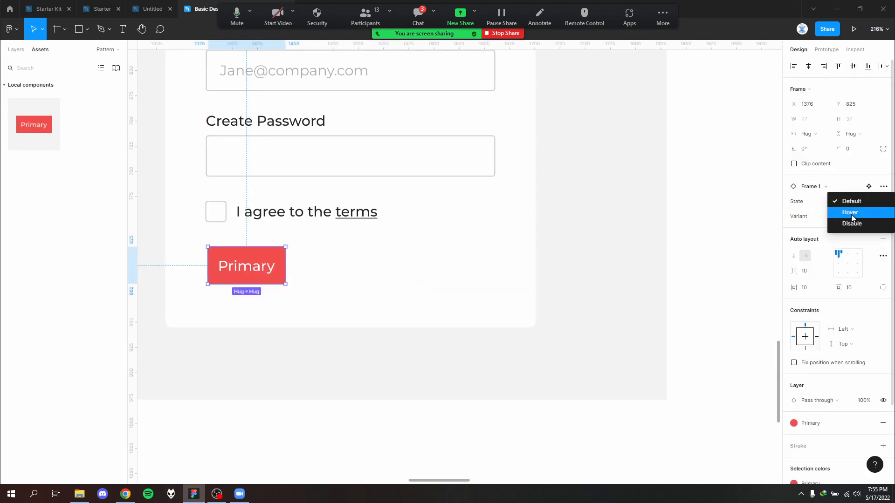
left_click(851, 214)
left_click(865, 205)
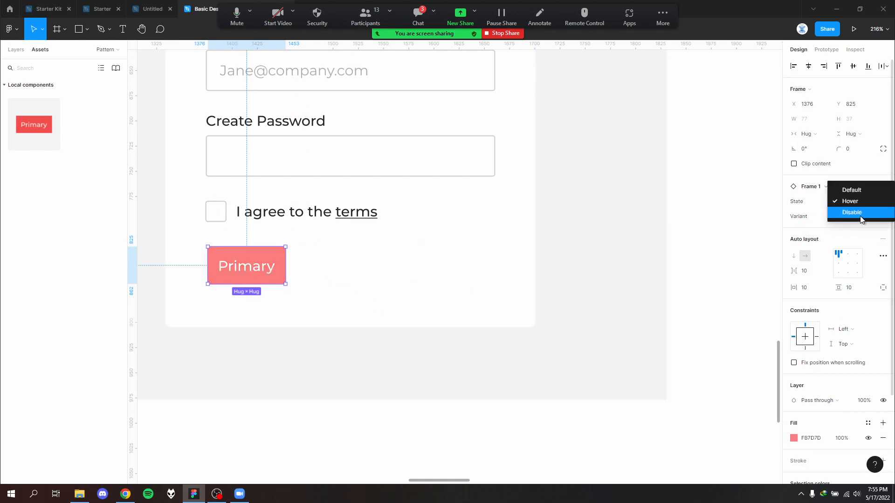
left_click(856, 182)
left_click(508, 285)
- Look over the Sign Up form with its new button alongside the original and copied design system frames
scroll(508, 286, "down", 6)
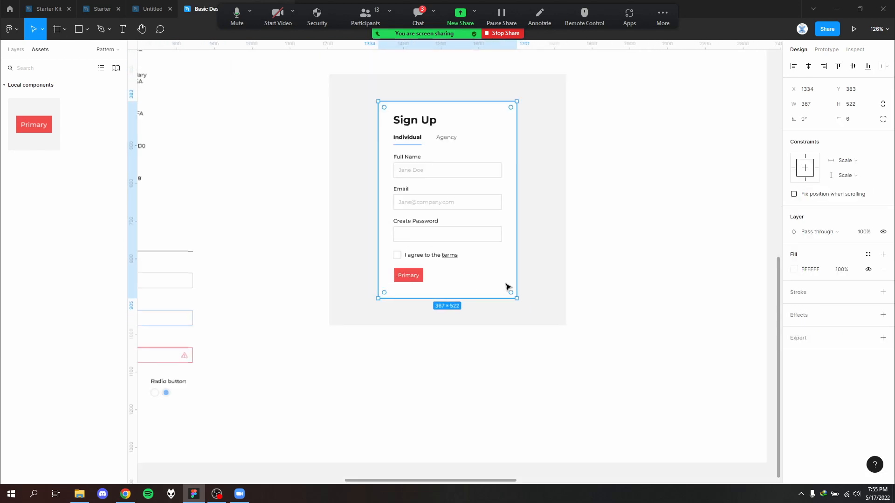
left_click(546, 391)
left_click_drag(626, 323, 510, 359)
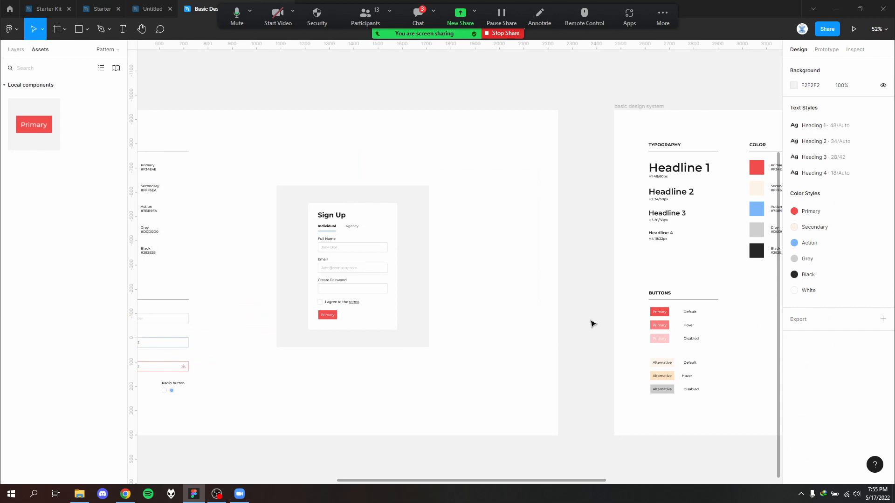
scroll(315, 345, "down", 2)
left_click_drag(378, 316, 507, 296)
scroll(432, 308, "up", 2)
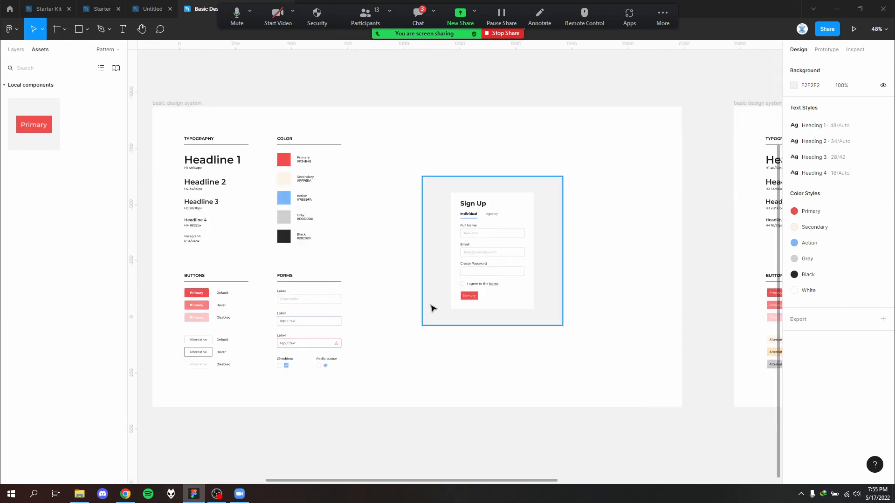
scroll(433, 308, "up", 1)
- Check the Zoom meeting chat, close it, and place the participants list beside the Sign Up form
left_click(418, 17)
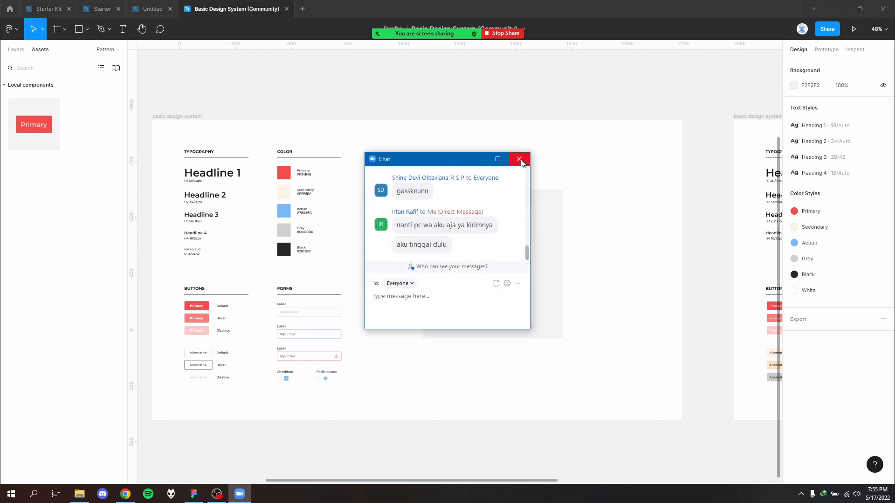
left_click(519, 160)
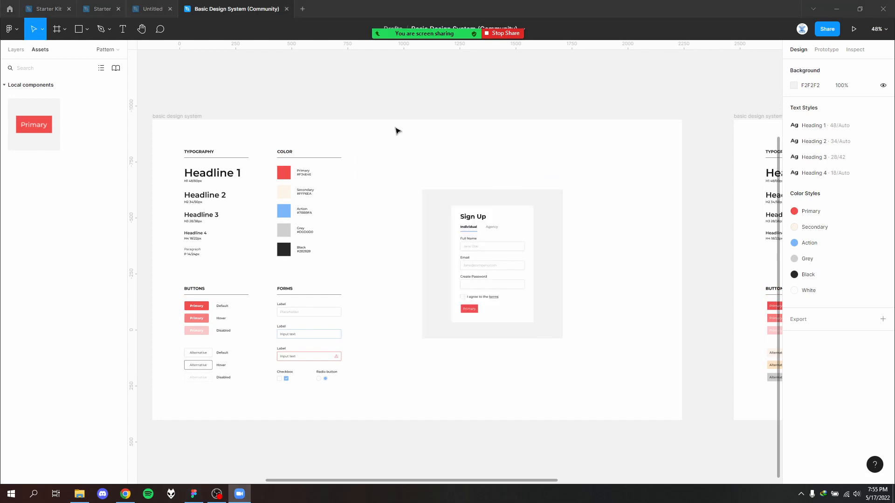
mouse_move(438, 34)
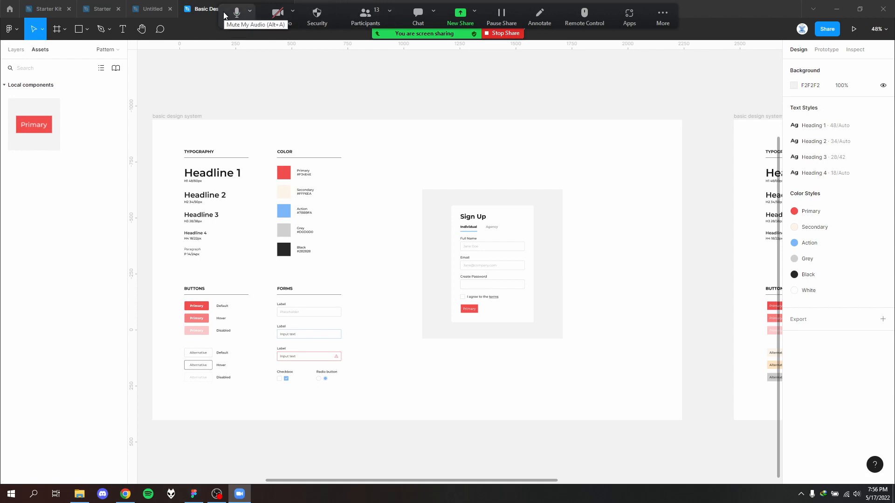
left_click(366, 15)
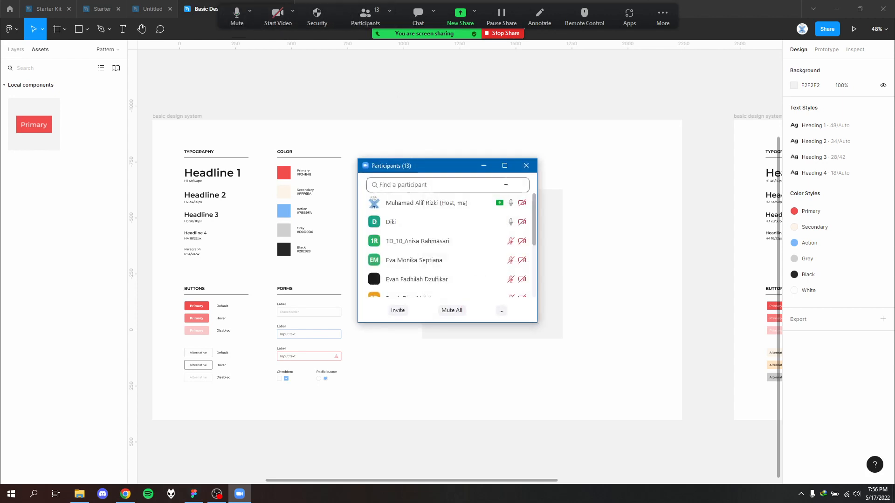
left_click_drag(463, 167, 730, 105)
mouse_move(718, 170)
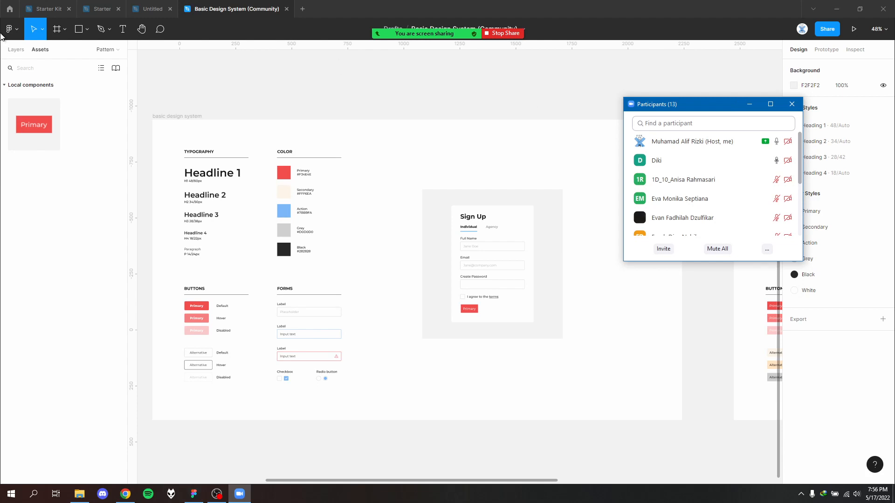
- Show the file's pages and layers in Figma and create a new design file
left_click(16, 49)
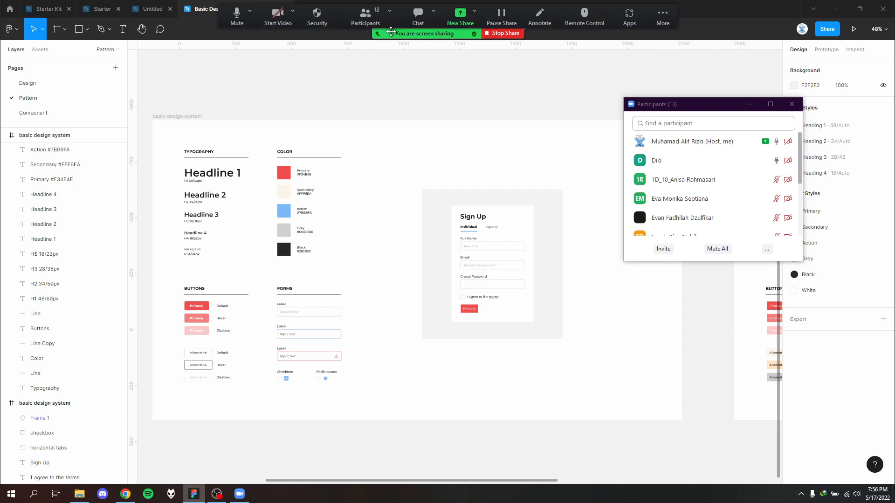
left_click(9, 29)
mouse_move(28, 70)
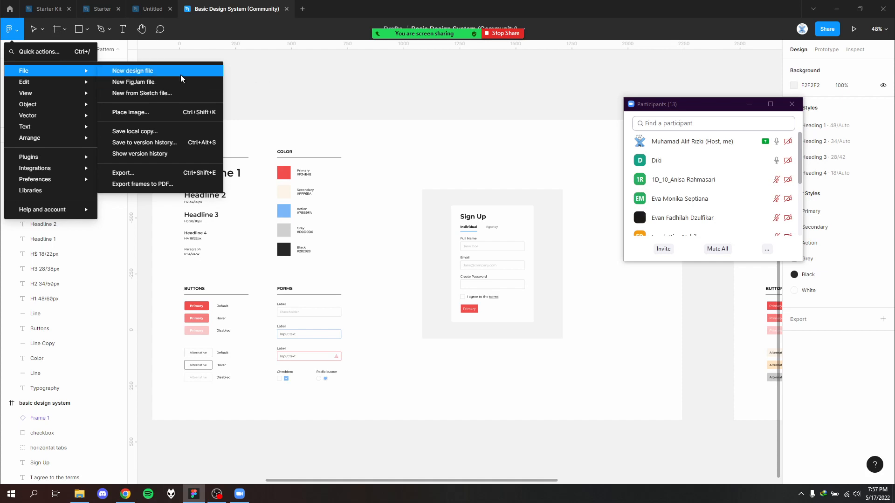
left_click(243, 57)
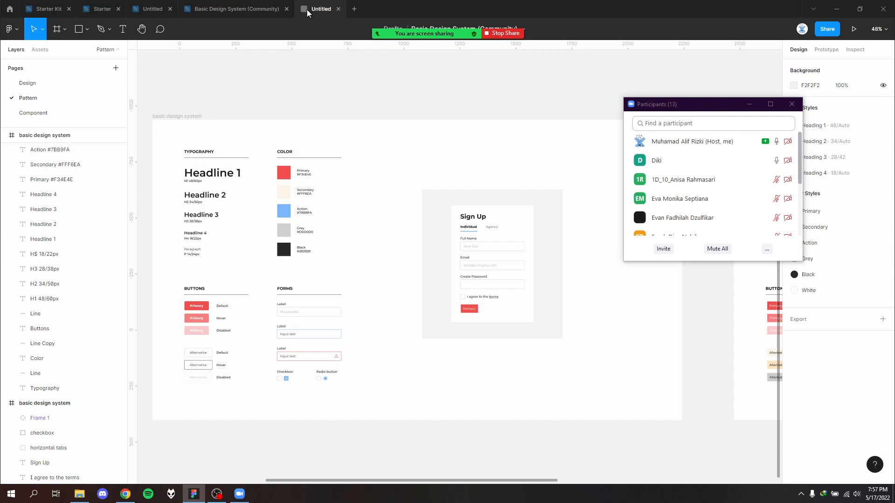
- Return to the Basic Design System (Community) file and open its Component page
left_click(224, 9)
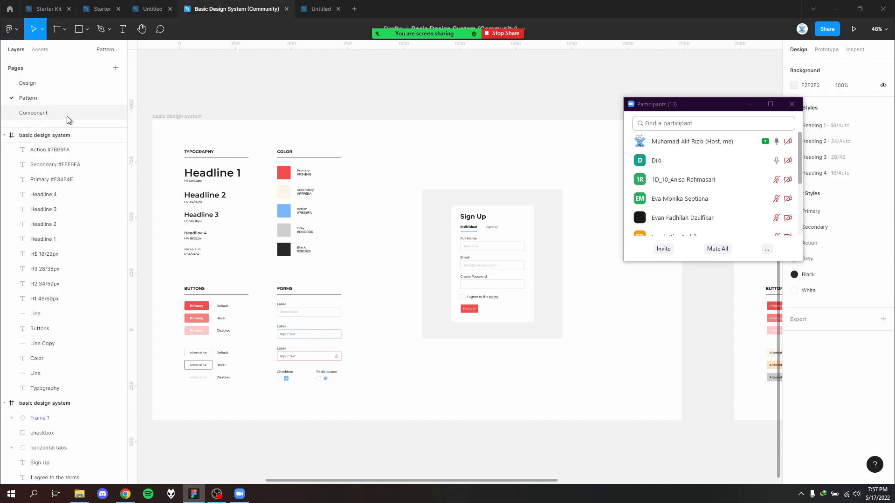
left_click(65, 113)
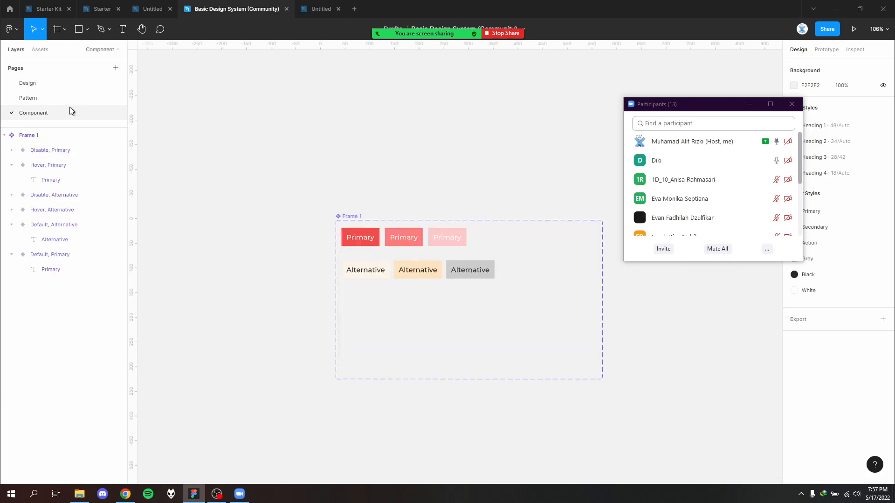
- Copy the default Primary button instance from the Buttons section of the copied design system on the Pattern page
left_click(70, 82)
left_click(65, 102)
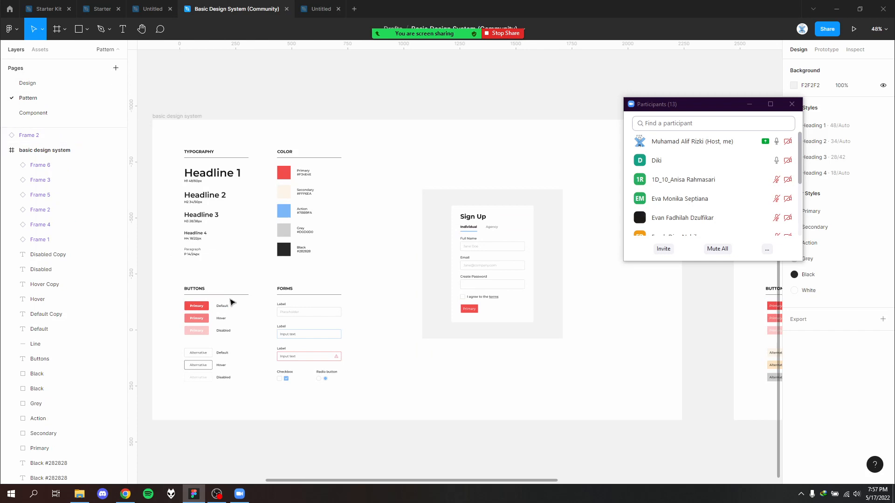
scroll(243, 298, "up", 2)
left_click_drag(246, 302, 380, 254)
left_click(438, 312)
left_click_drag(669, 345, 208, 317)
left_click_drag(532, 328, 262, 329)
scroll(308, 294, "up", 2)
left_click(240, 276)
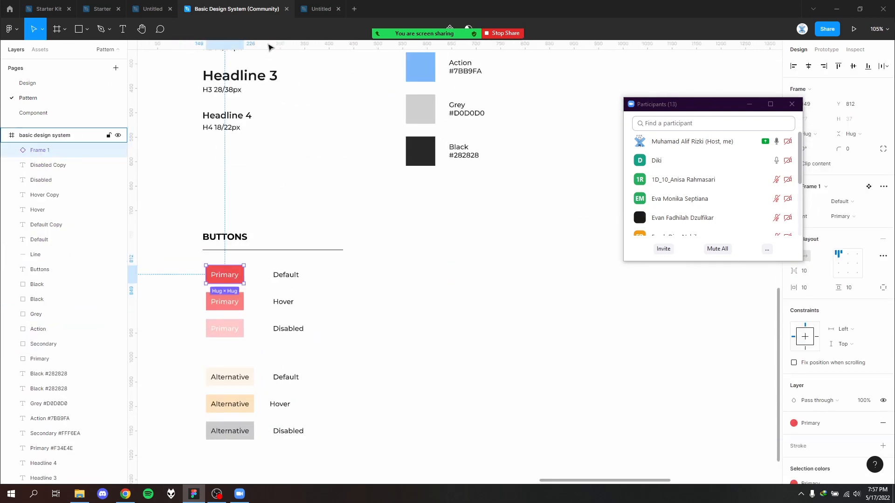
- Add an iPhone 13 Pro Max frame to the empty Untitled file, moving the participants list off the frame presets
left_click(307, 14)
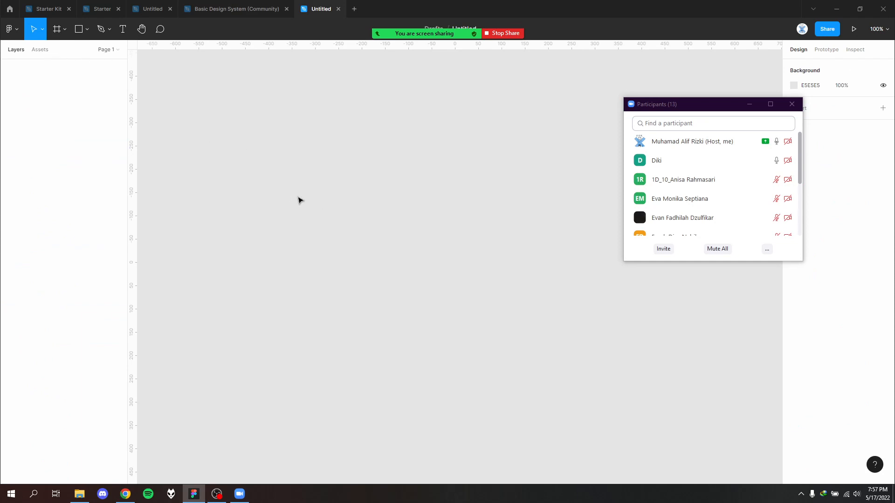
left_click(65, 30)
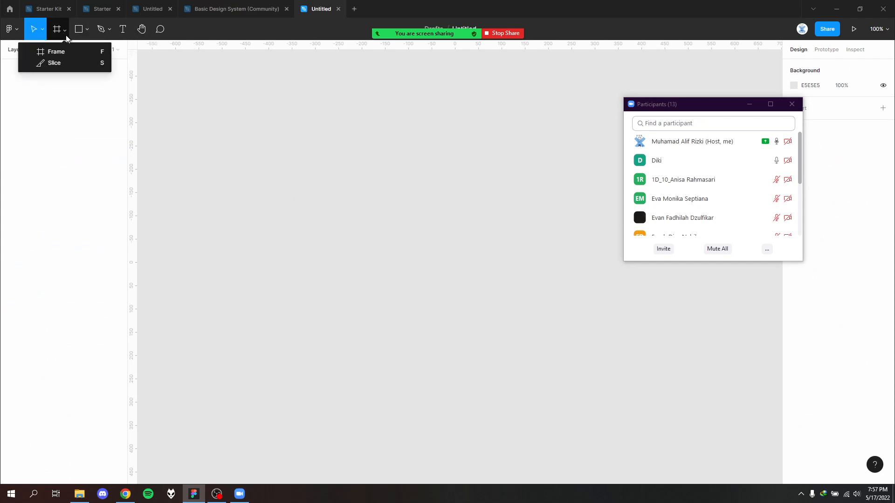
left_click(66, 52)
left_click(823, 84)
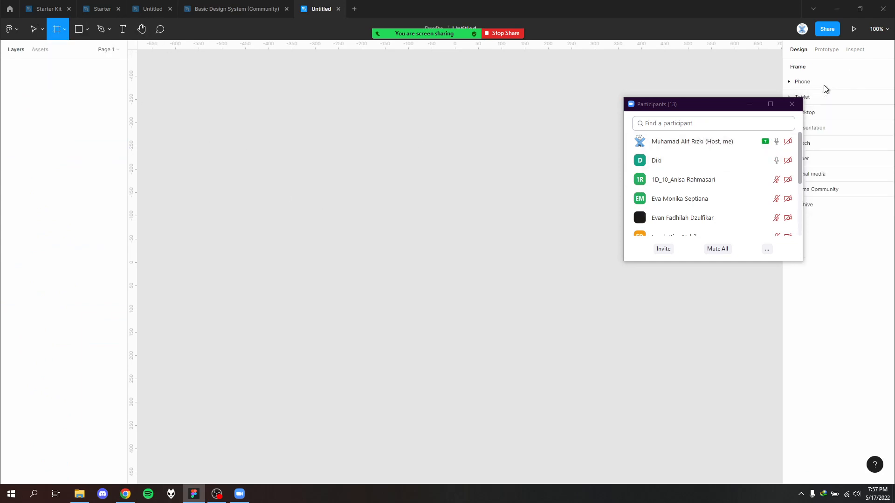
left_click(801, 86)
left_click_drag(737, 104, 577, 99)
left_click(820, 97)
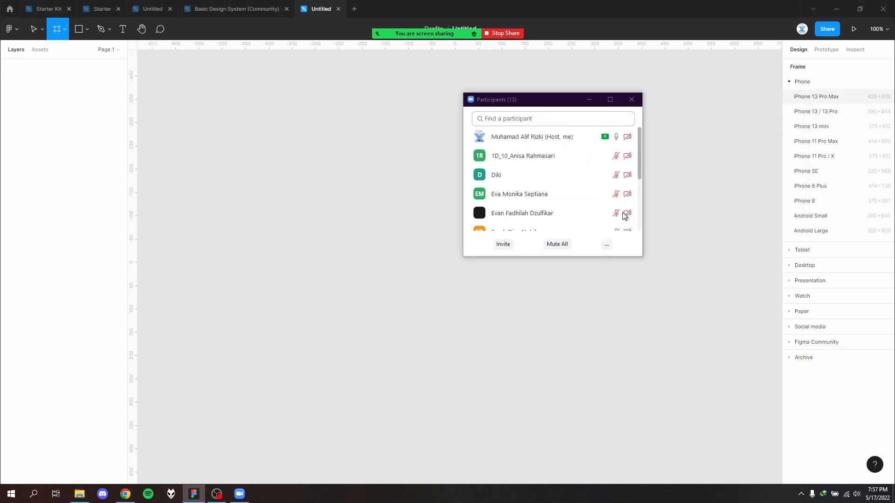
- Paste the Primary button instance into the iPhone 13 Pro Max frame and show its State options
left_click(470, 295)
key("ctrl+v")
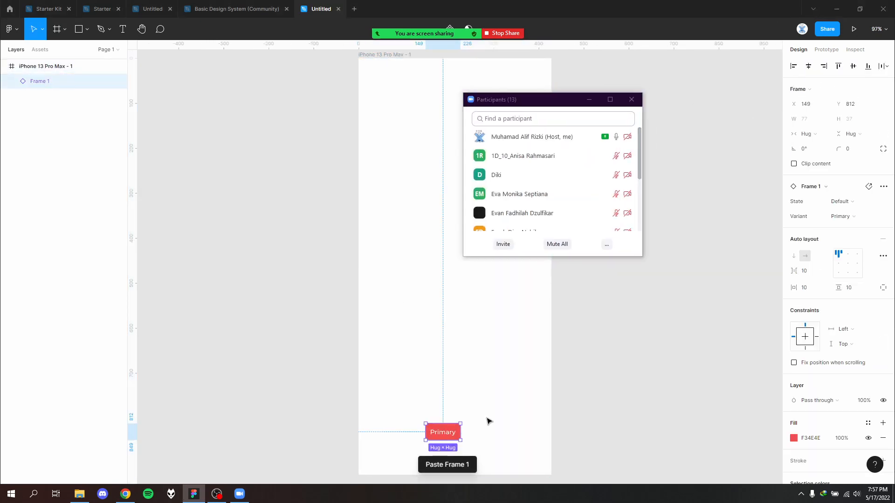
scroll(489, 420, "up", 3)
scroll(491, 345, "down", 3)
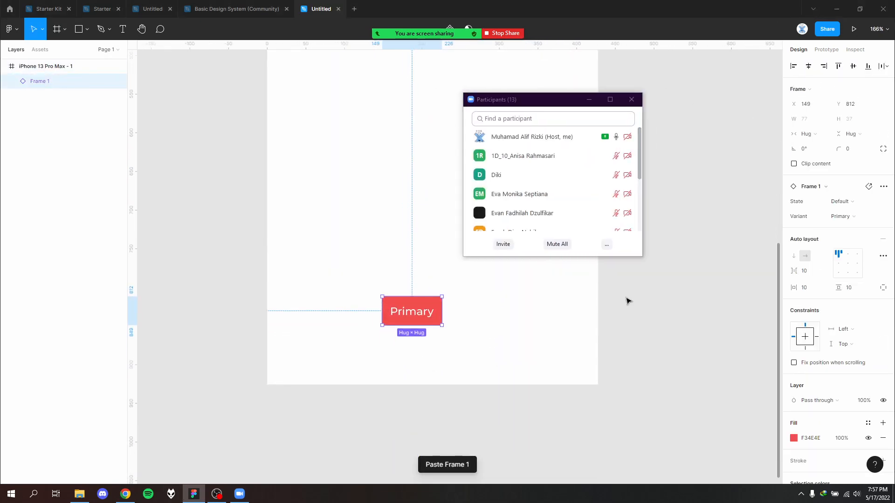
left_click(865, 207)
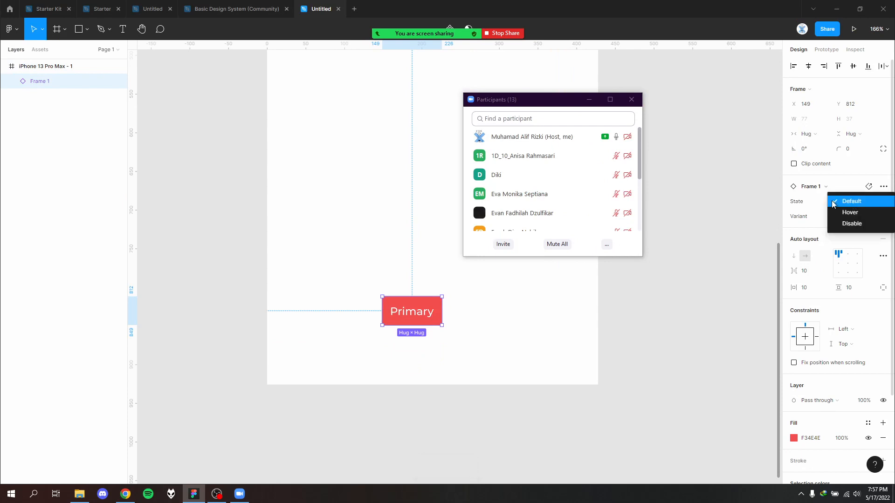
left_click(808, 201)
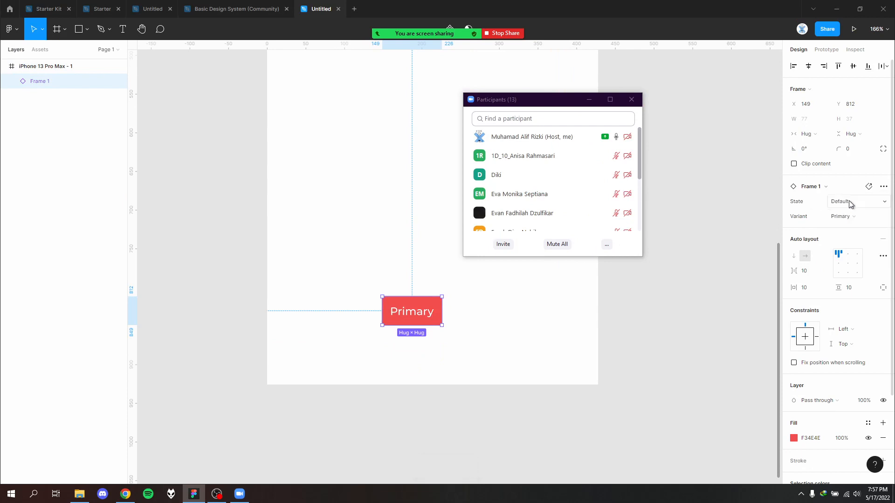
left_click(322, 251)
left_click(415, 322)
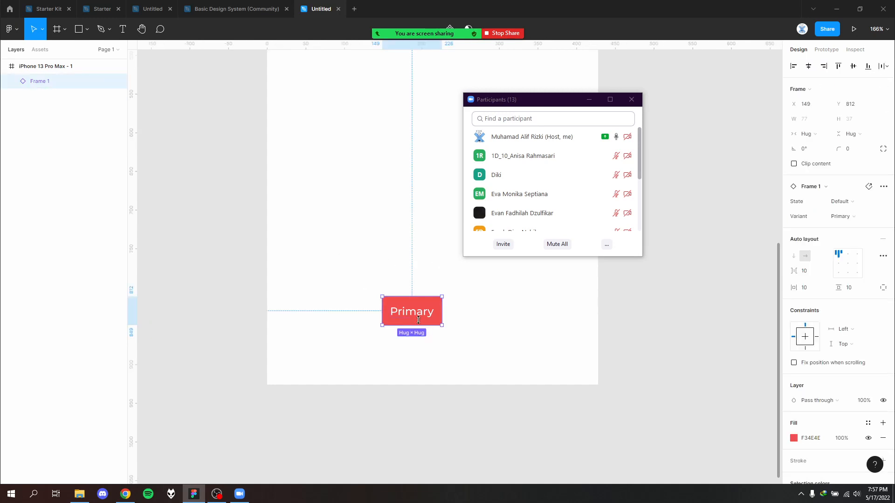
- Move the participants list aside and go to the main component of the pasted Primary button
right_click(427, 311)
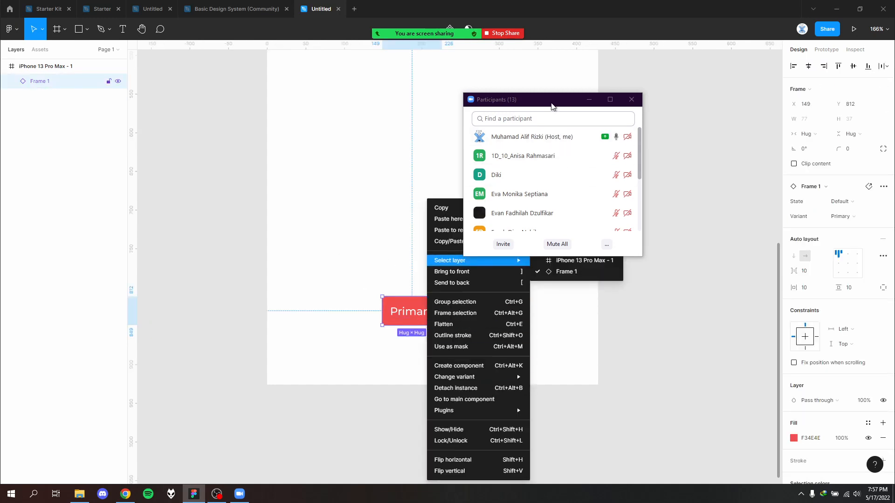
left_click_drag(551, 100, 659, 71)
right_click(410, 303)
mouse_move(461, 264)
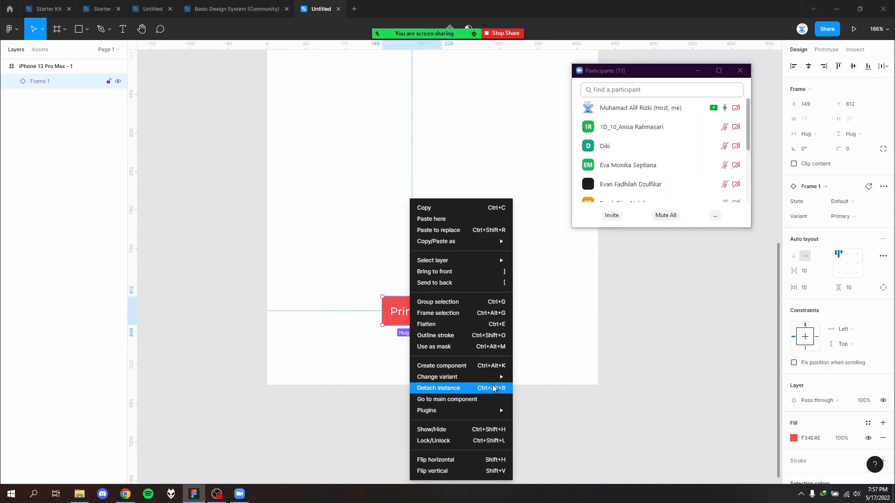
left_click(476, 400)
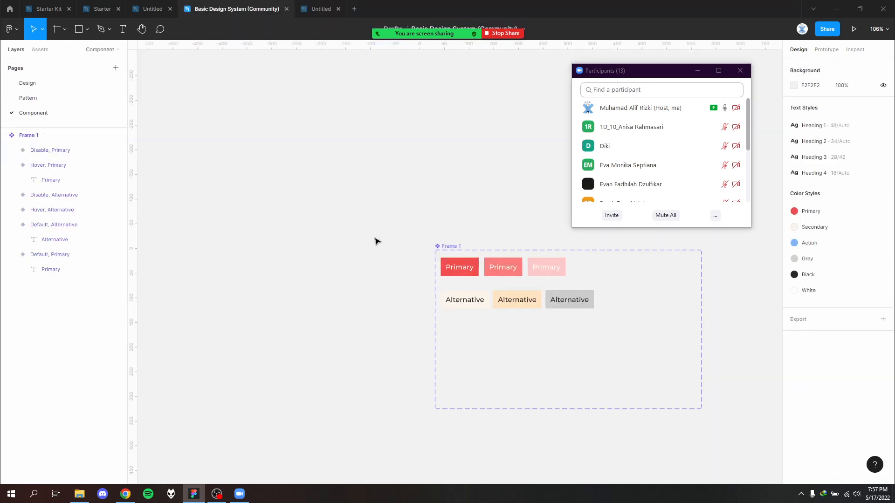
- Compare the button component set in the design system file with its pasted instance in the Untitled file
left_click_drag(373, 226, 594, 379)
left_click(289, 344)
left_click(305, 10)
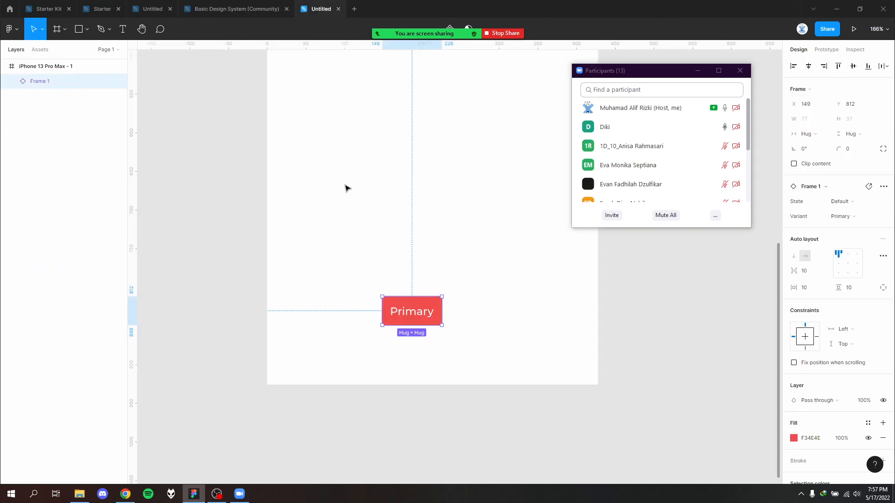
left_click(347, 187)
left_click(255, 11)
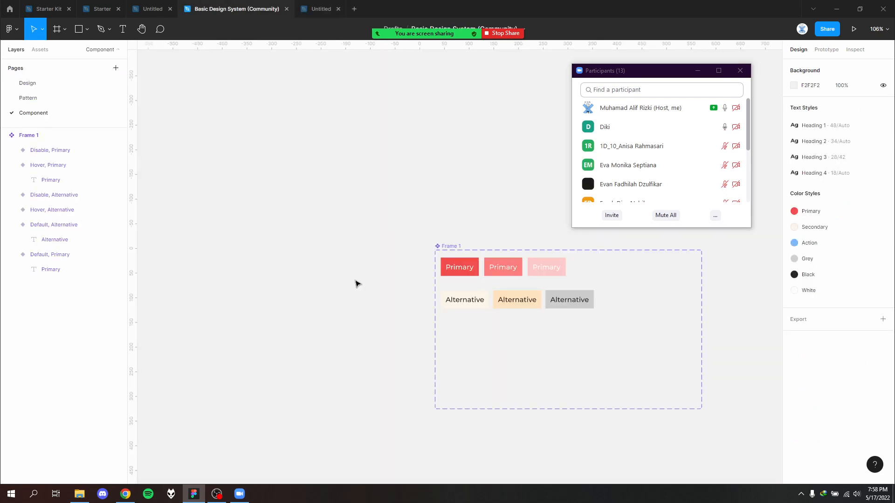
left_click_drag(378, 224, 576, 305)
left_click(309, 204)
left_click_drag(354, 196, 642, 403)
left_click(324, 271)
left_click(321, 9)
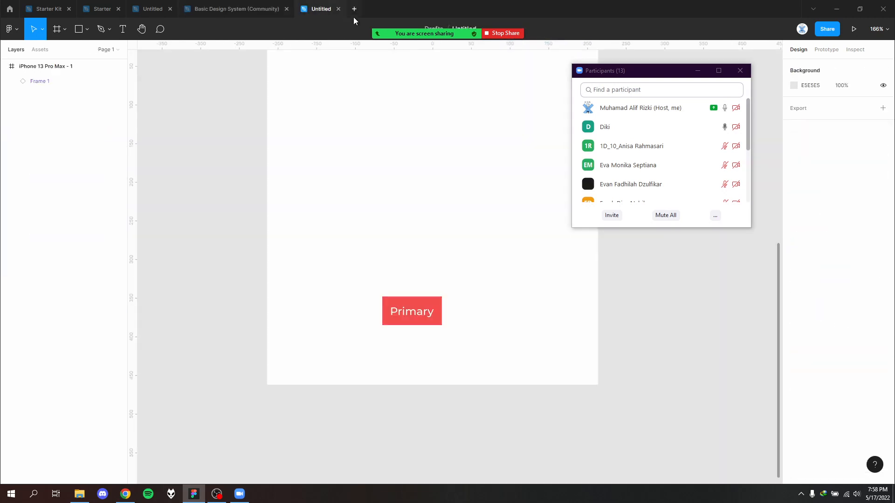
- Check the Zoom participants list and meeting chat, placing the chat window below the participants list
mouse_move(673, 187)
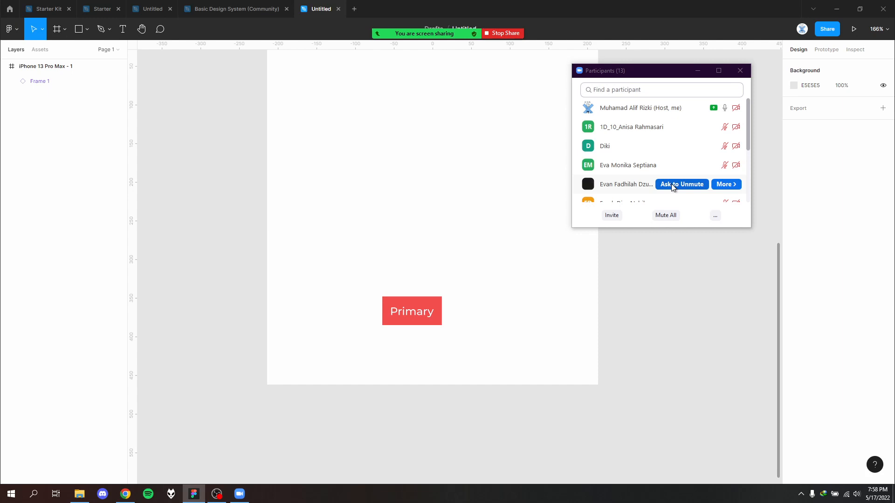
scroll(636, 163, "down", 3)
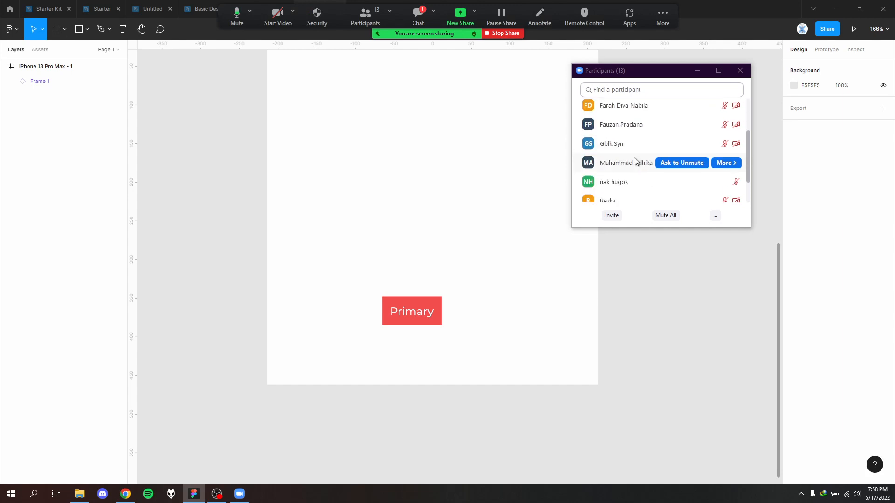
scroll(634, 161, "down", 2)
left_click(418, 15)
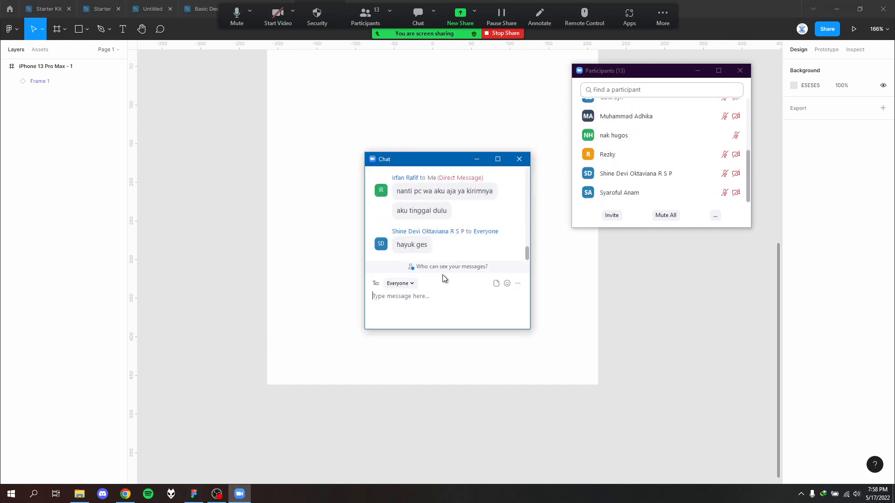
left_click_drag(450, 159, 689, 258)
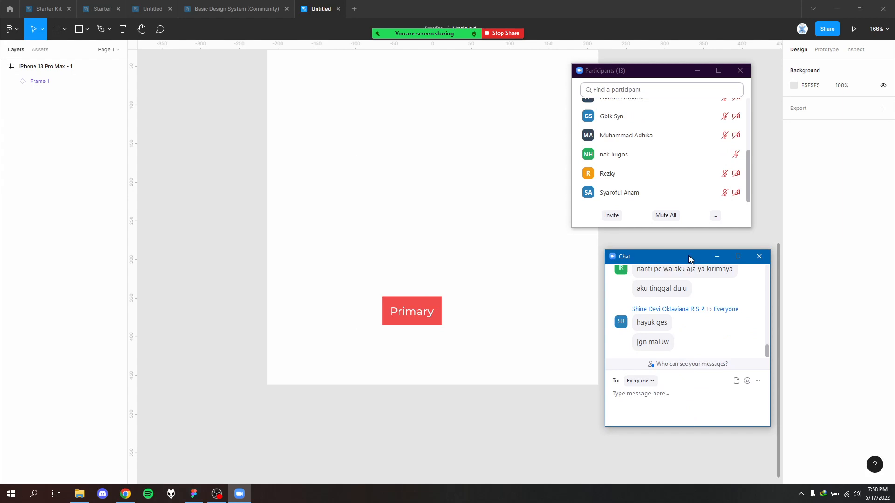
scroll(428, 209, "up", 10)
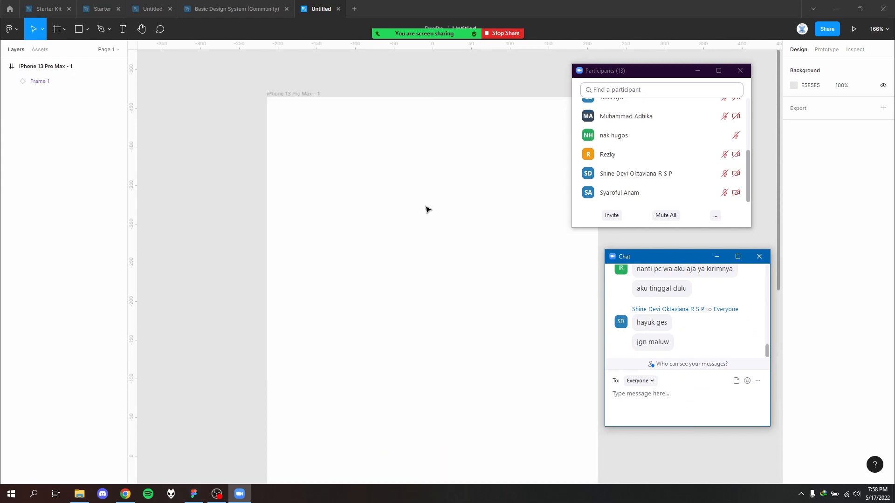
- Return to the Basic Design System (Community) file and show its Pattern and Component pages
left_click(237, 9)
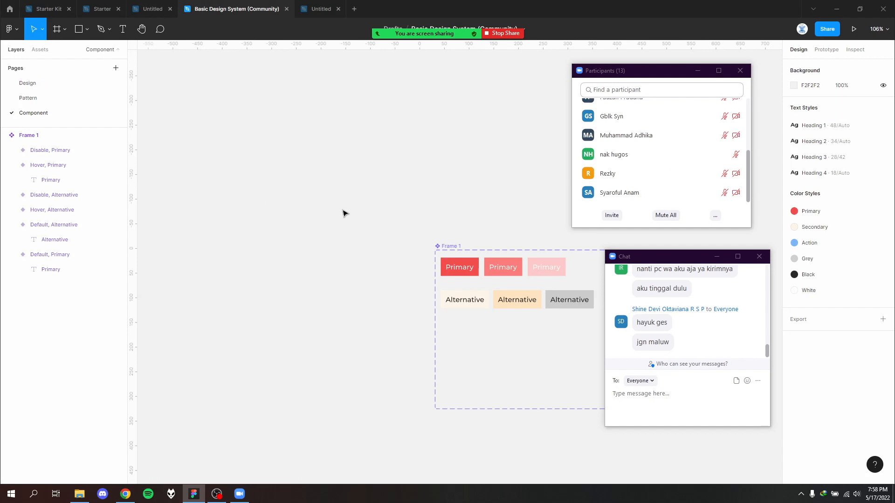
left_click_drag(380, 198, 212, 188)
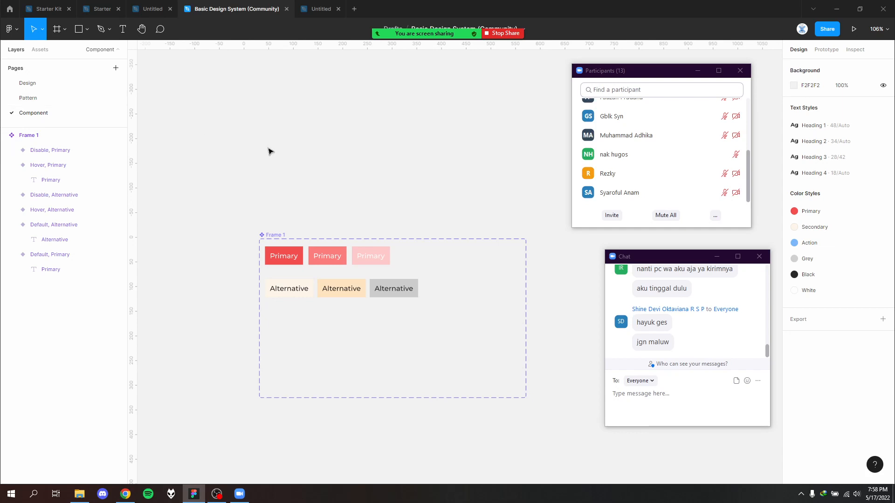
left_click(65, 103)
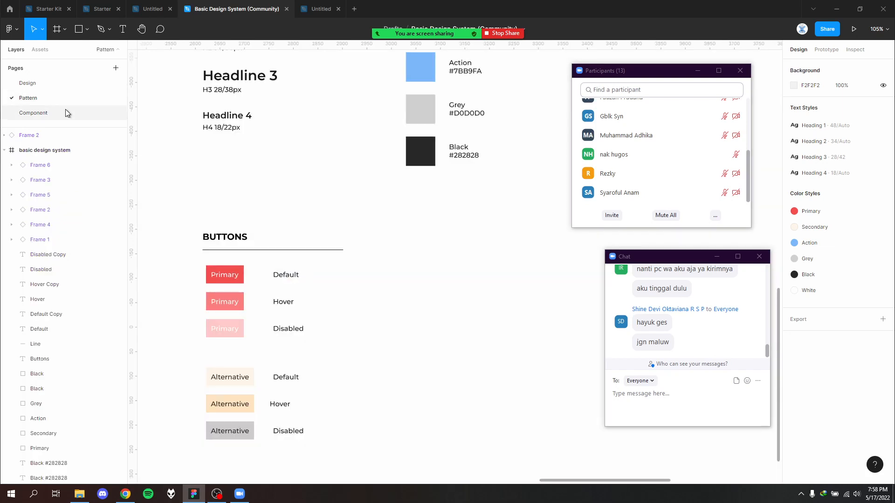
left_click(65, 109)
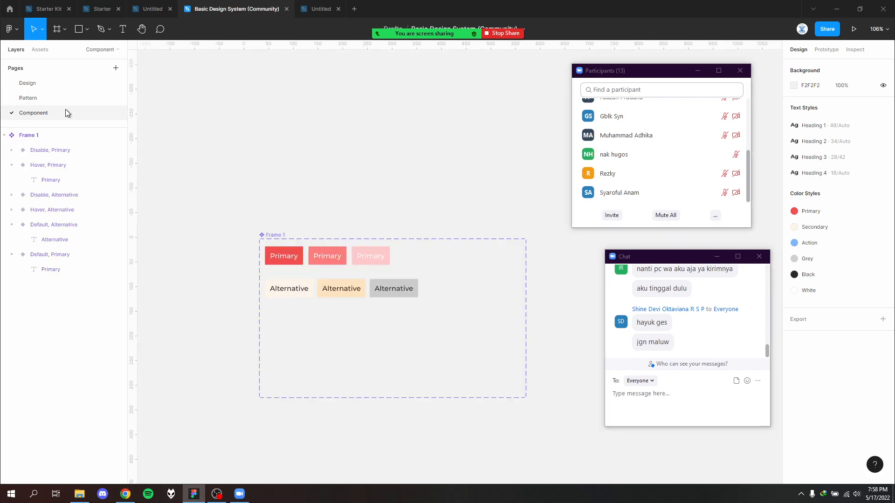
- Add the text "Textfield" below the button component set on the Component page
scroll(344, 243, "down", 5)
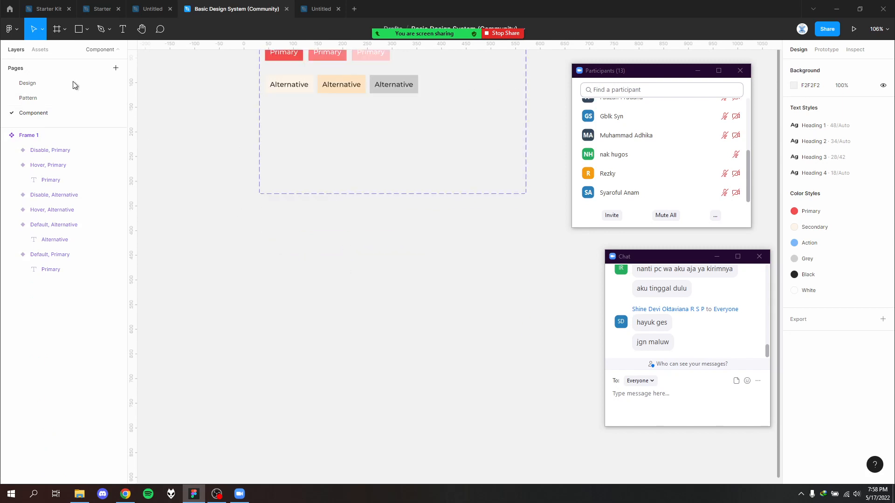
key("t")
left_click(316, 263)
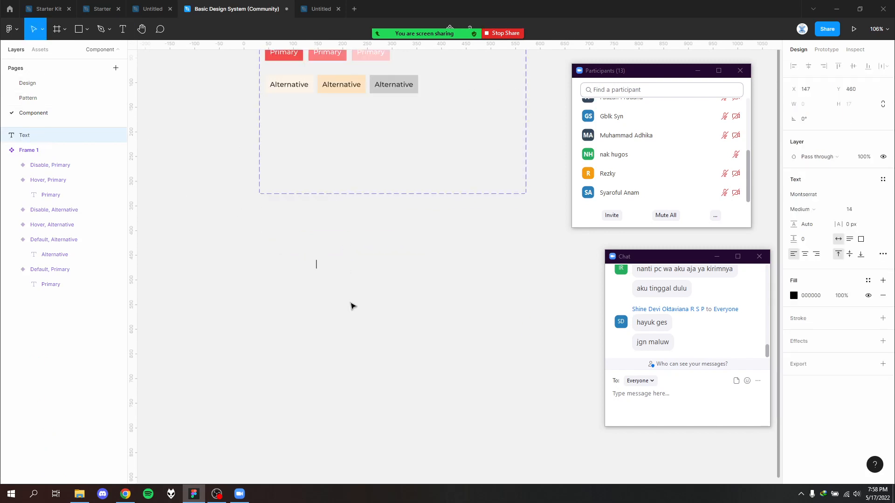
type("TextfieldA")
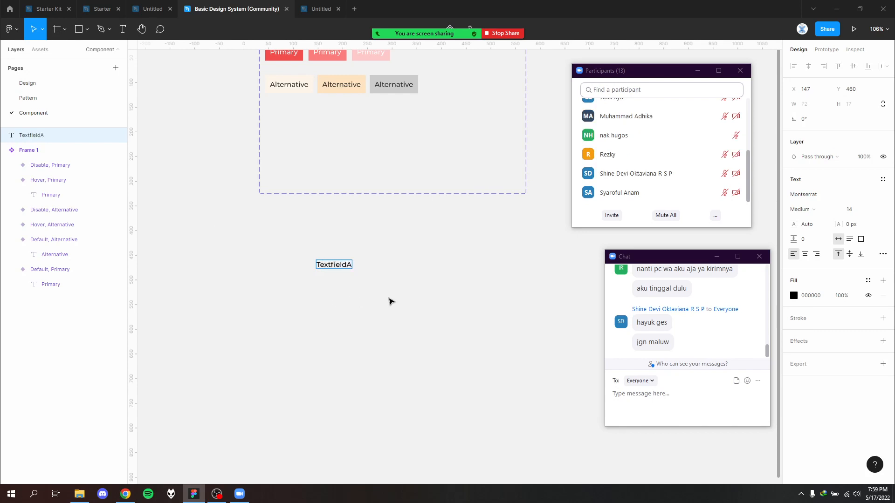
key("BackSpace")
key("Escape")
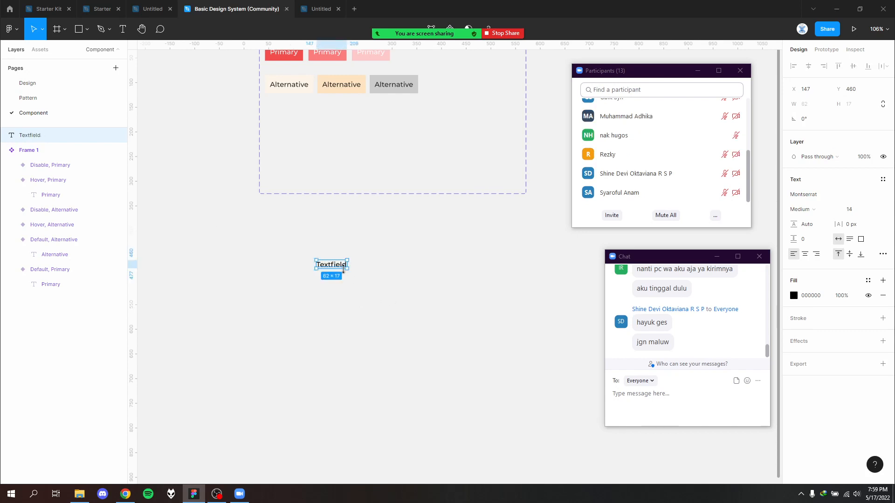
- Wrap the Textfield text in an auto layout frame with a 1 px black inside stroke and shift it left
key("shift+a")
scroll(346, 284, "up", 5)
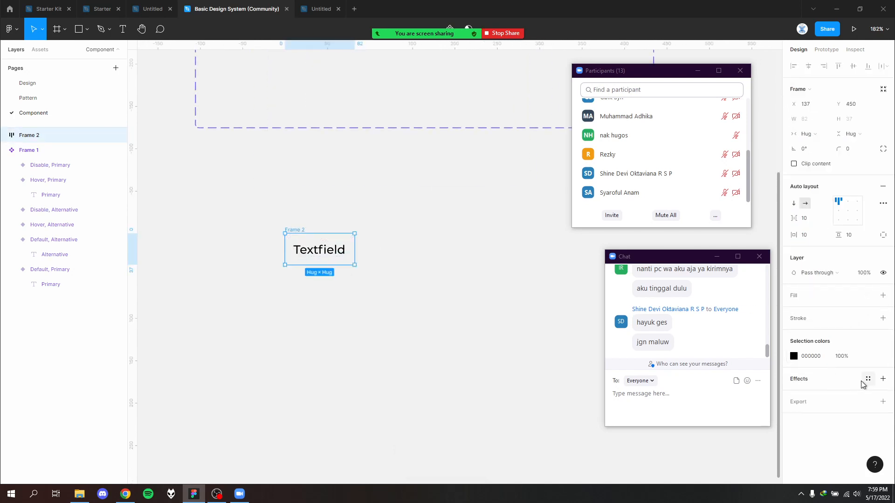
left_click(881, 319)
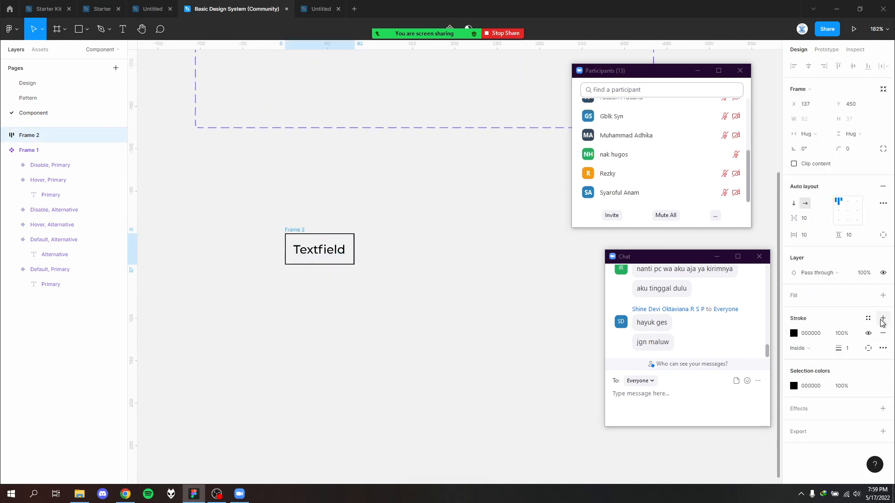
left_click(368, 248)
left_click_drag(284, 233, 228, 232)
- Try widening the Textfield frame from its right edge, and undo the resize
left_click_drag(298, 247, 330, 247)
left_click(357, 283)
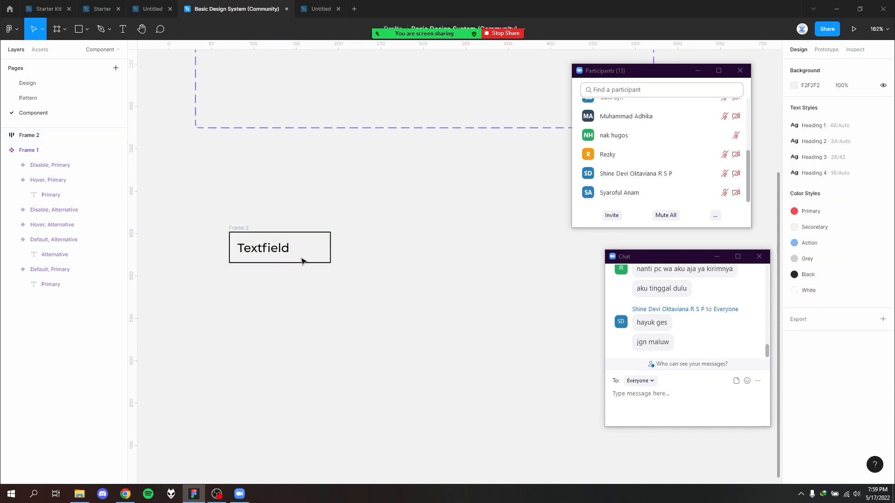
left_click(234, 227)
key("ctrl+z")
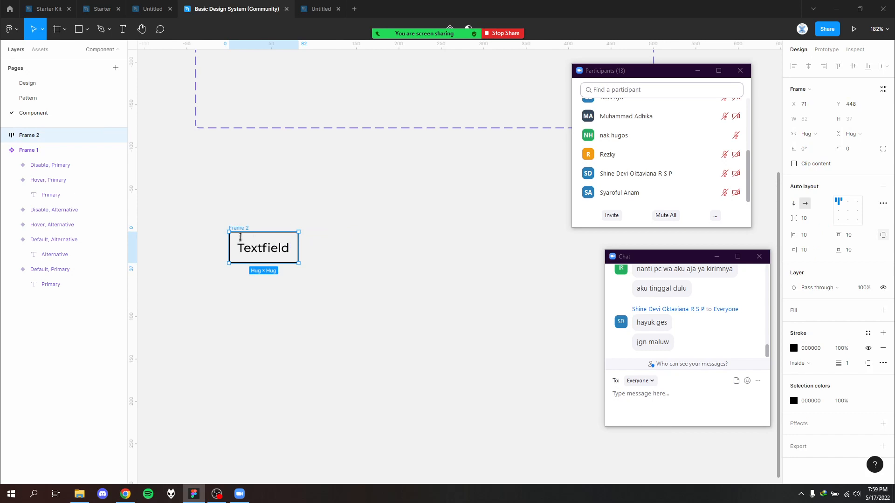
- Turn the Textfield frame into a component and add a Variant property to it
right_click(233, 231)
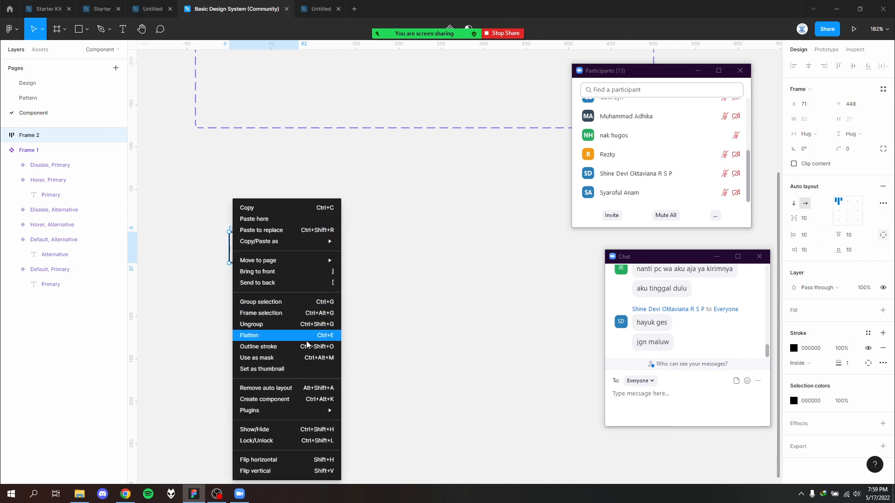
left_click(302, 407)
left_click(285, 226)
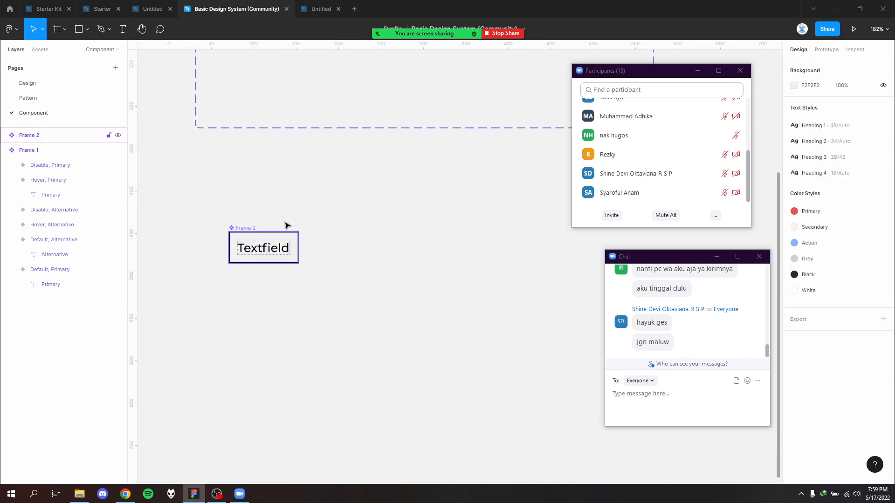
right_click(241, 232)
left_click(854, 210)
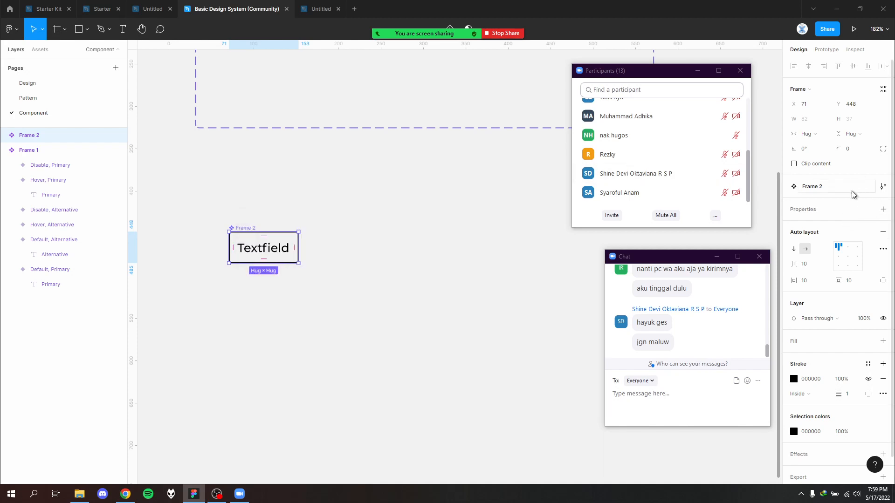
left_click(881, 210)
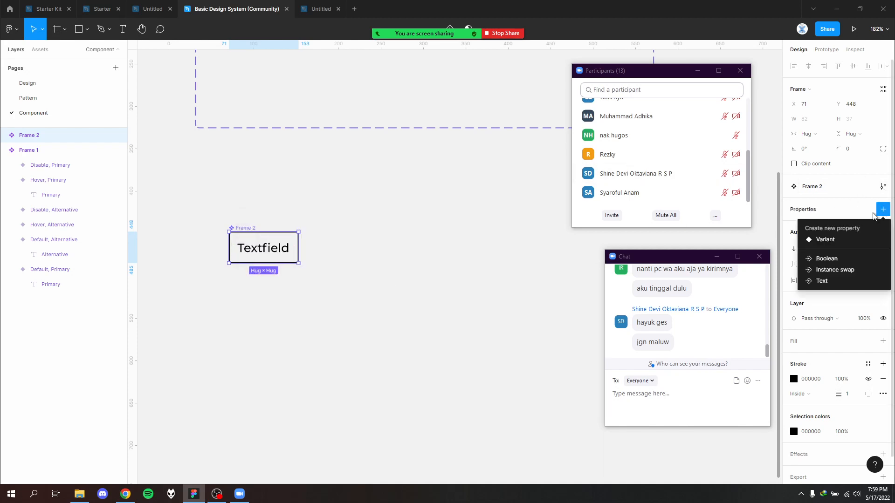
left_click(822, 239)
left_click(310, 321)
scroll(333, 286, "down", 5)
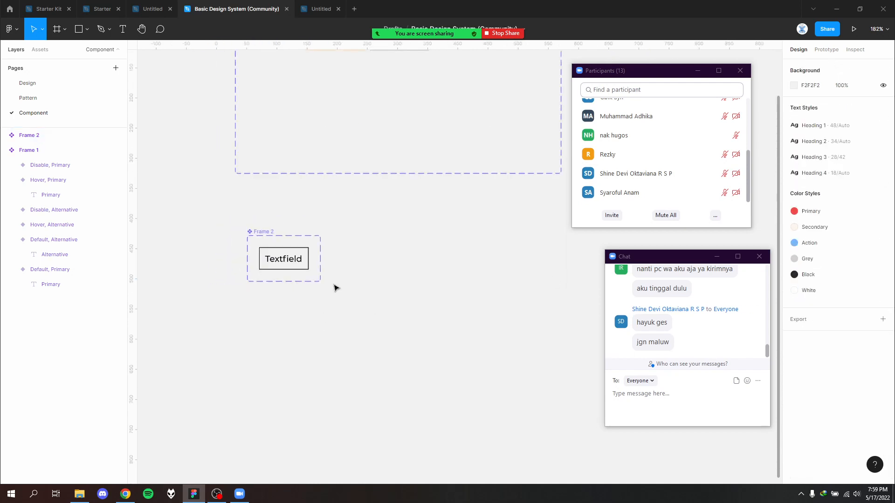
- Align the Textfield component set under the button set at X 31, Y 385, and enlarge its frame to make room for variants
left_click_drag(270, 238, 260, 218)
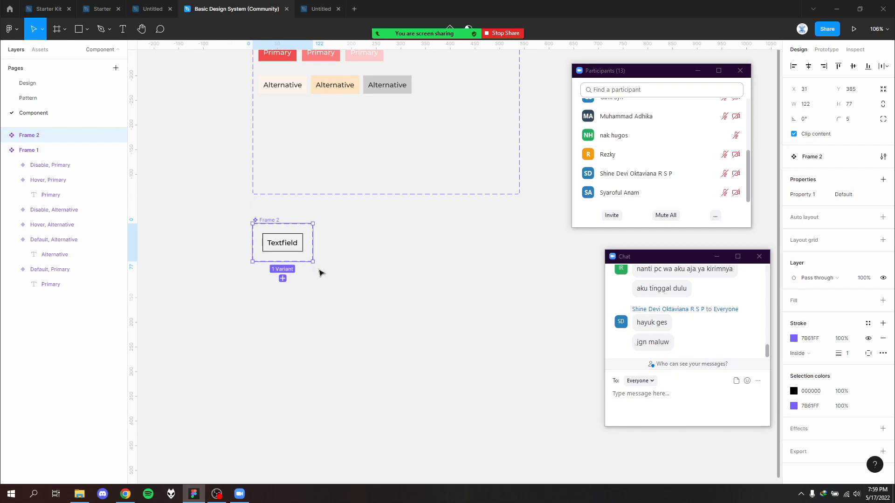
left_click_drag(314, 264, 443, 347)
left_click(314, 278)
- Add a second Textfield variant beside the default one at X 153, Y 20
left_click(275, 243)
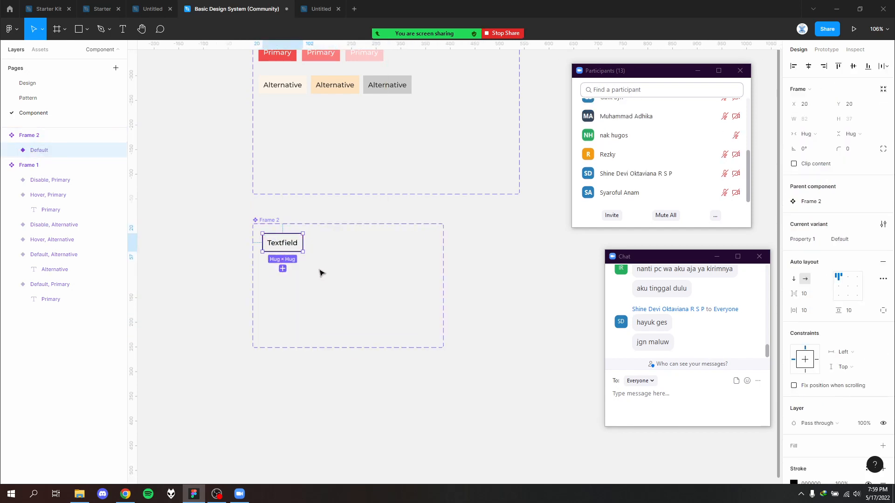
left_click_drag(322, 271, 353, 244)
left_click(343, 269)
left_click(348, 246)
left_click(361, 309)
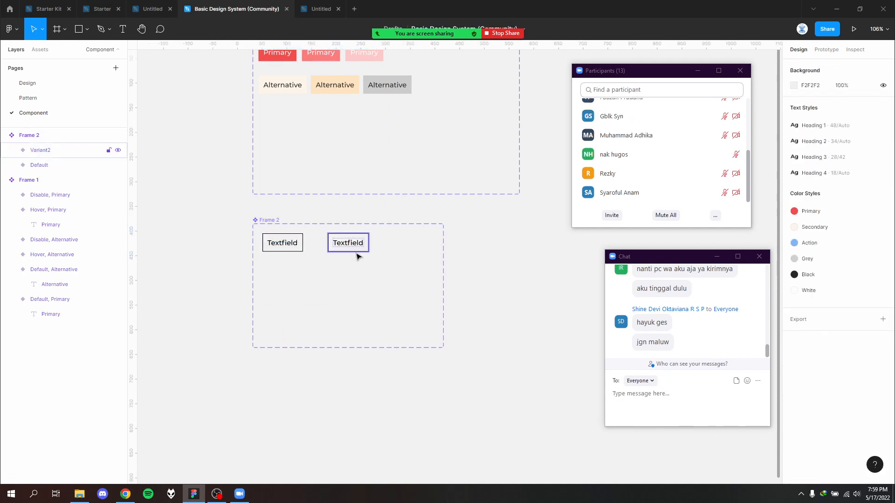
scroll(355, 254, "up", 3)
scroll(357, 255, "down", 5)
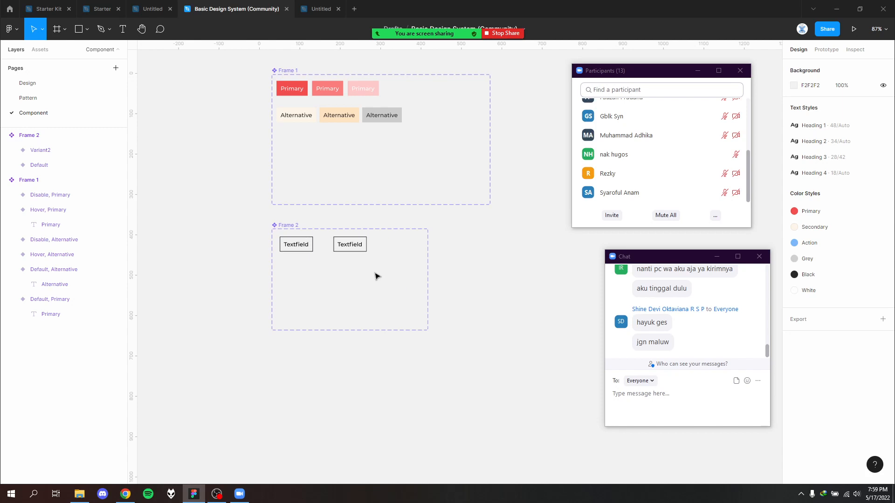
scroll(372, 269, "up", 5)
- Duplicate the second Textfield variant to X 258, Y 20, and place another copy below it at Y 114
left_click(337, 228)
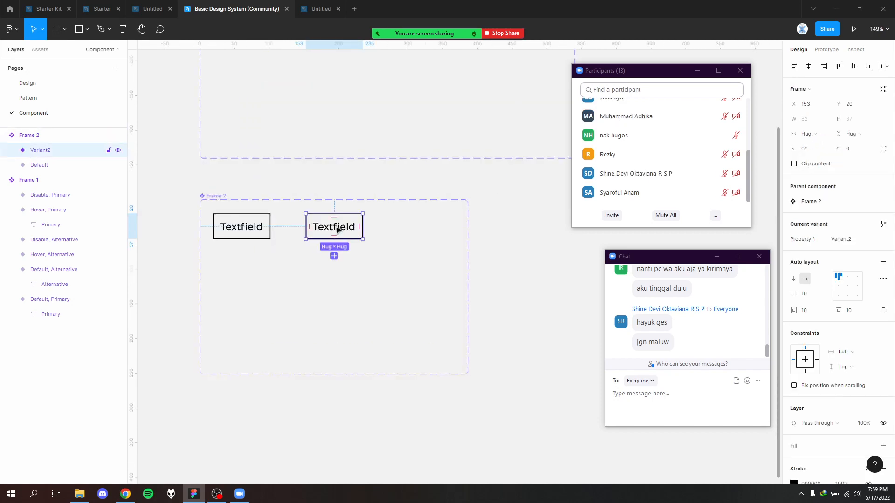
left_click_drag(336, 228, 369, 227)
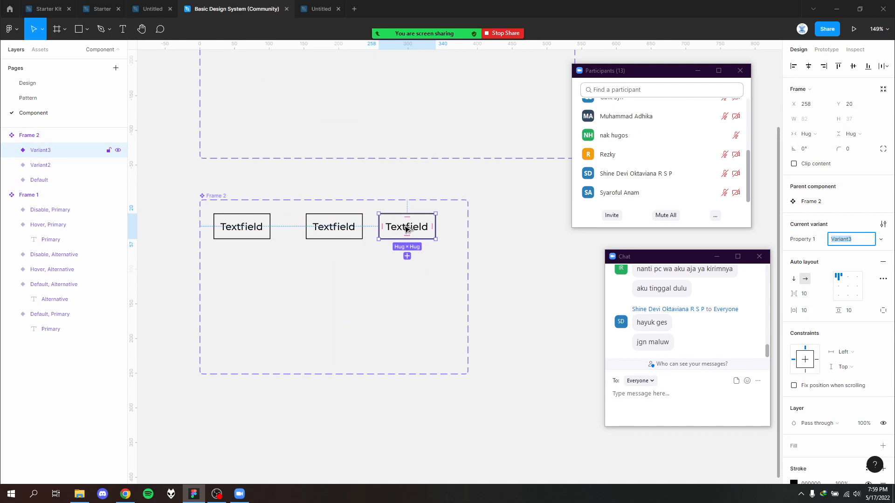
left_click_drag(407, 229, 409, 294)
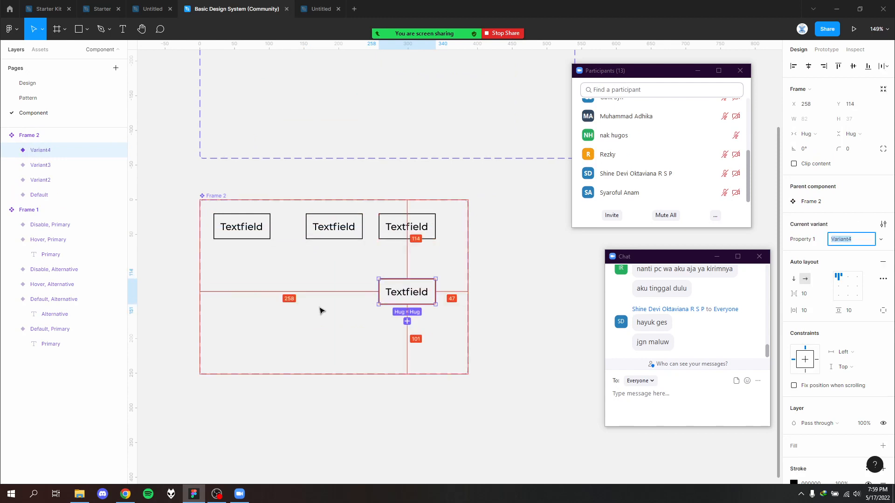
- Undo the three added Textfield variants
key("ctrl+z")
key("ctrl+z")
key("ctrl+z")
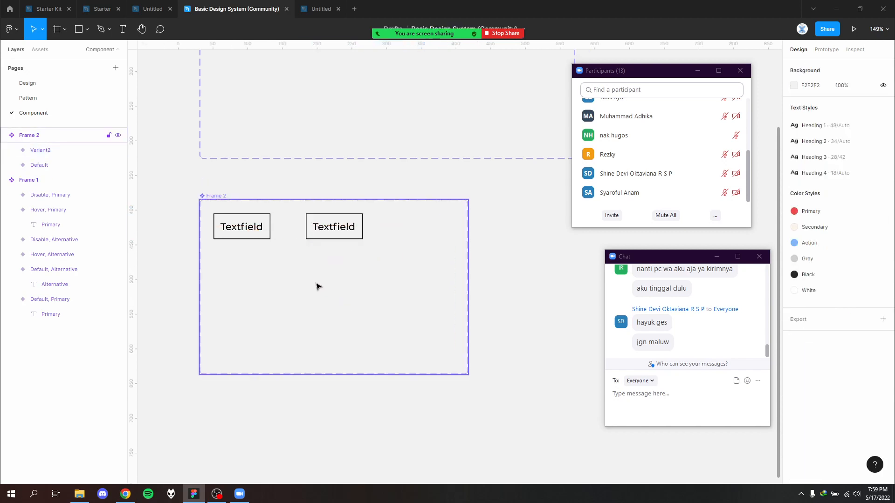
key("ctrl+z")
key("ctrl+z")
key("ctrl+z")
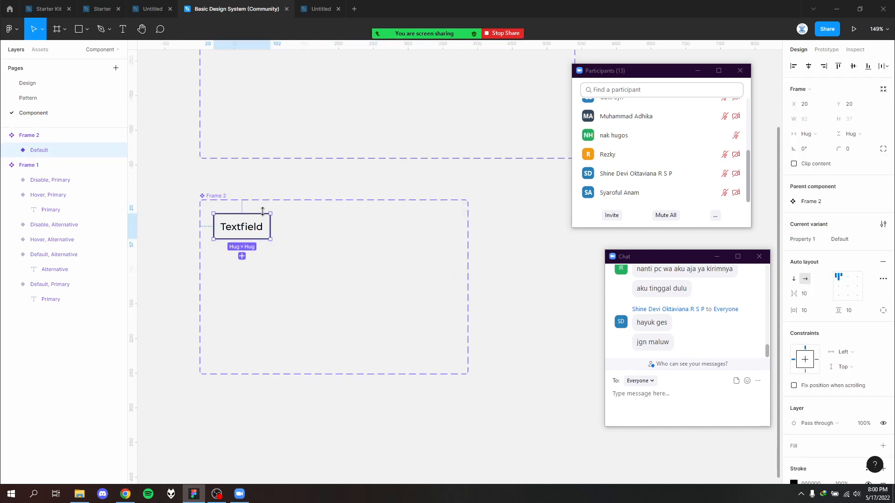
- Copy the default Textfield as a variant 10 px to its right and repeat the duplicate three times at the same spacing
left_click_drag(247, 227, 306, 229)
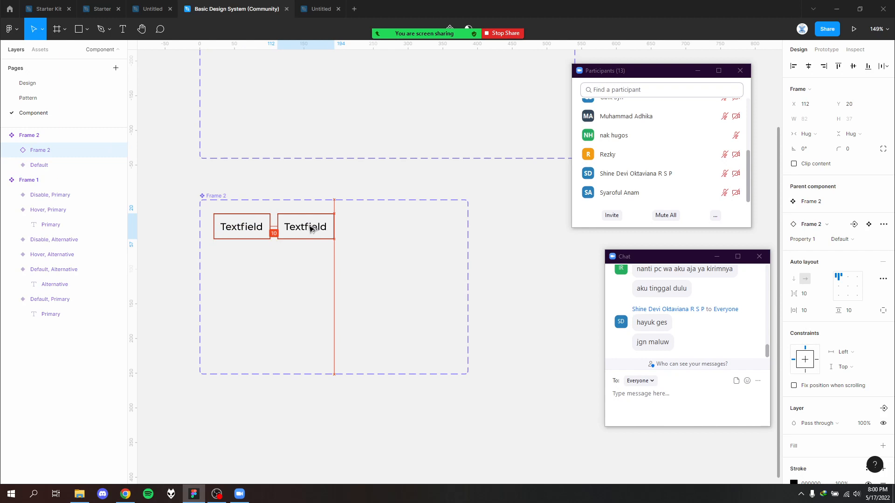
key("ctrl+alt+k")
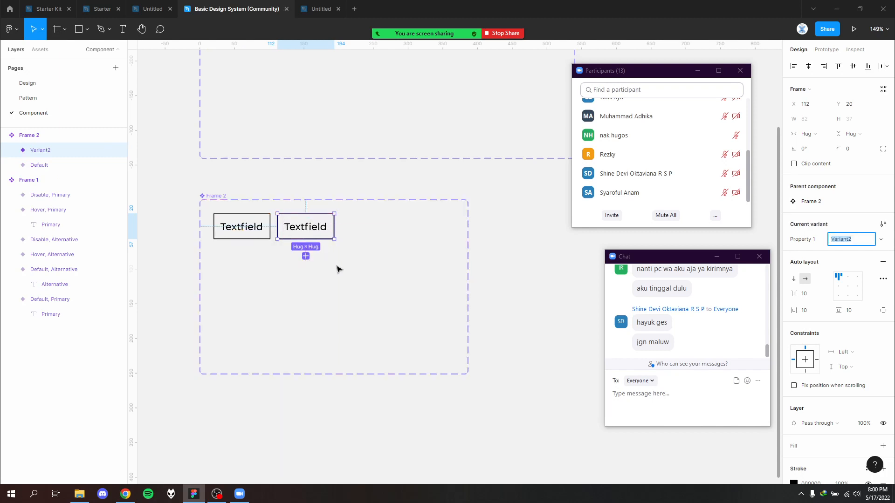
key("ctrl+d")
key("ctrl+d")
key("ctrl+d")
key("ctrl+d")
key("ctrl+d")
key("ctrl+d")
key("ctrl+d")
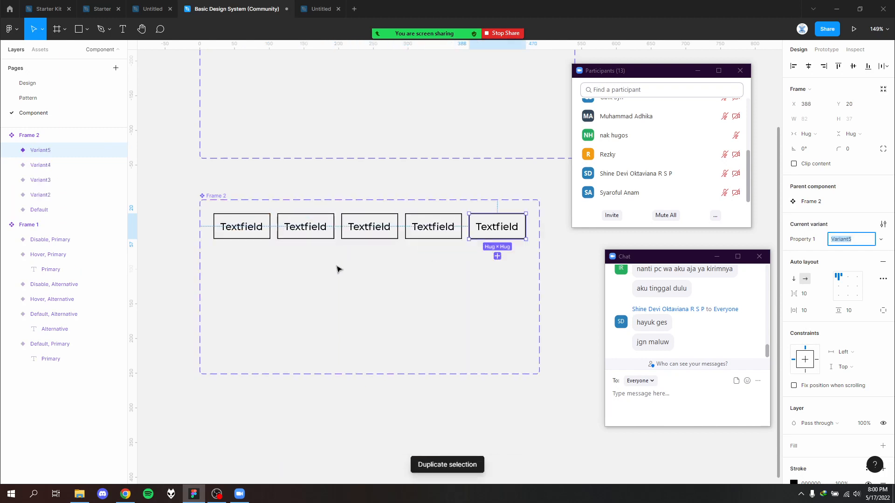
- Undo the row of evenly spaced Textfield variants and clear the selection
key("ctrl+z")
key("ctrl+z")
key("ctrl+z")
key("ctrl+z")
key("ctrl+z")
key("ctrl+z")
key("ctrl+z")
key("ctrl+z")
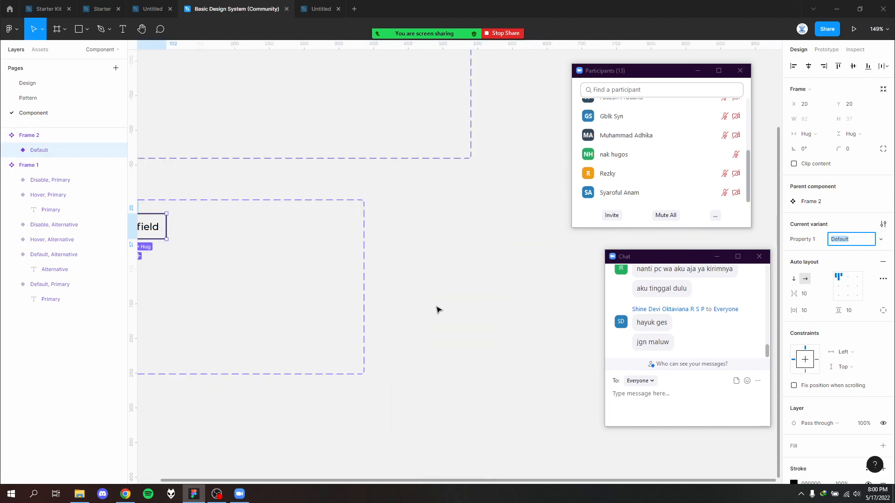
left_click(437, 310)
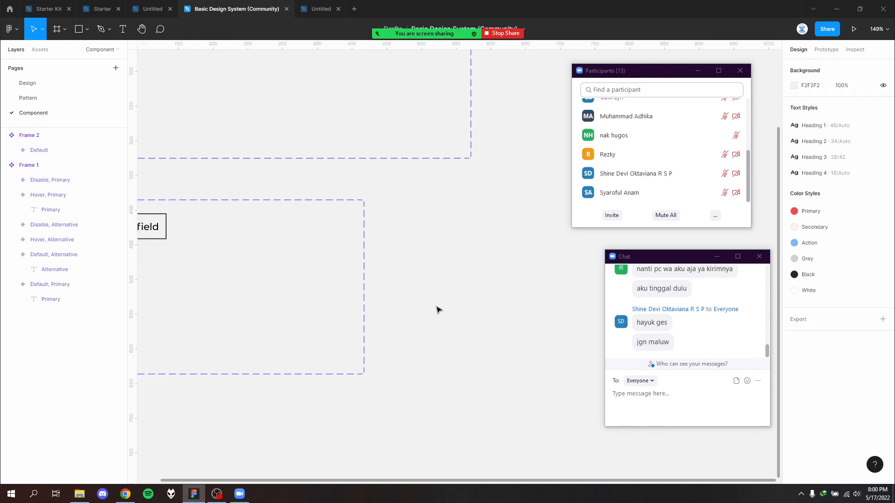
- Examine the typography, color, button and form samples in the original basic design system frame on the Pattern page
left_click(34, 83)
left_click(38, 96)
scroll(290, 262, "down", 3)
left_click_drag(328, 229, 632, 252)
scroll(314, 317, "up", 1)
left_click_drag(454, 287, 637, 294)
left_click_drag(195, 360, 415, 314)
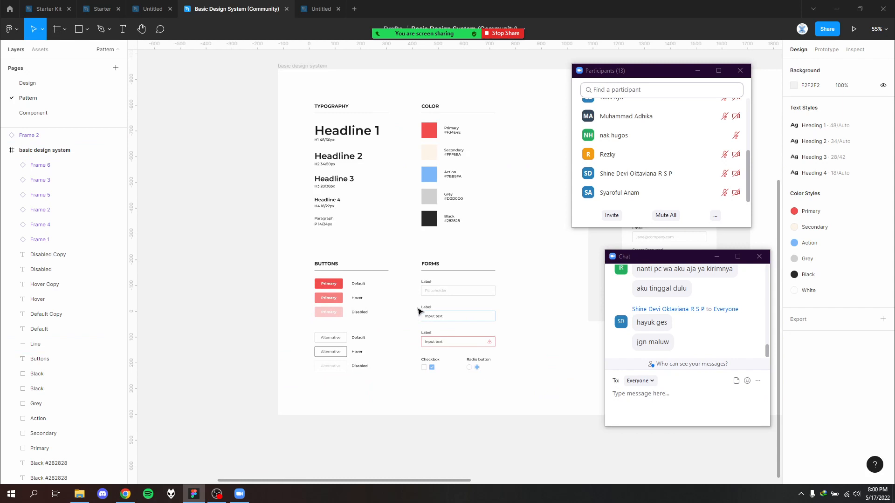
left_click_drag(535, 244, 457, 251)
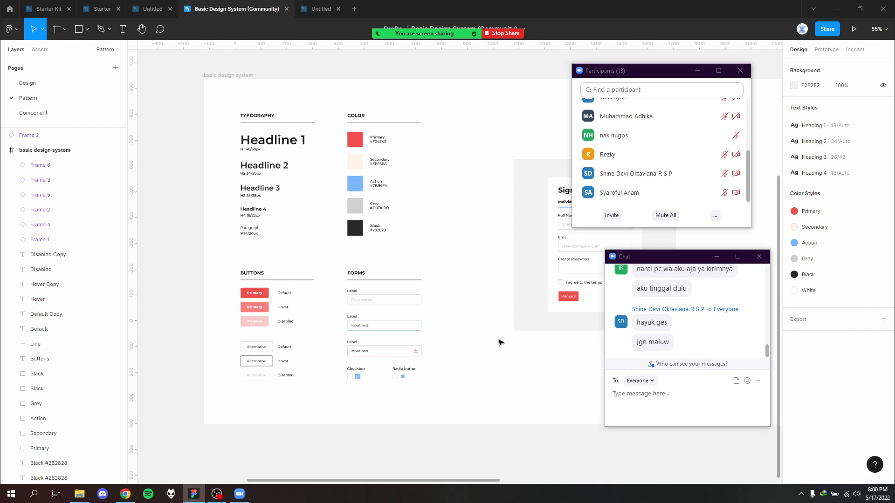
left_click_drag(224, 96, 455, 430)
left_click(485, 401)
- Review the rebuilt typography, color and button samples in the second basic design system frame, and check the Component page
left_click_drag(346, 355, 294, 353)
scroll(293, 354, "right", 10)
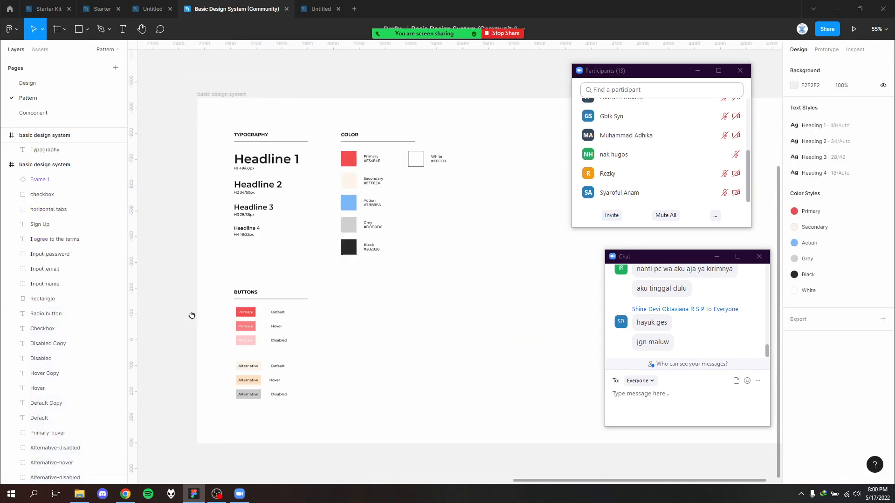
left_click_drag(472, 411, 214, 136)
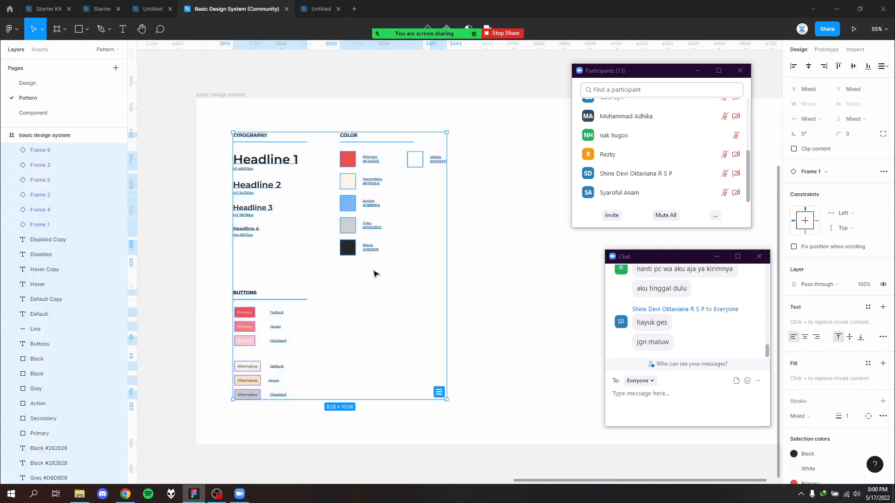
left_click(347, 287)
left_click(45, 112)
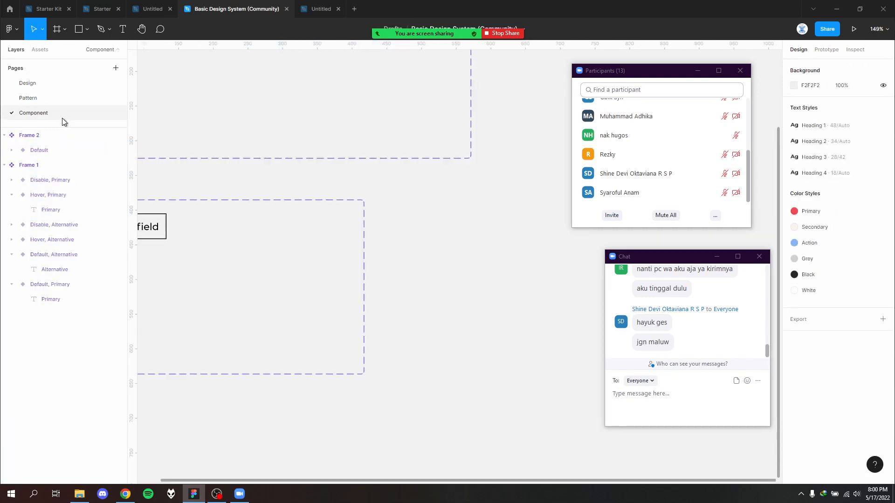
left_click(49, 102)
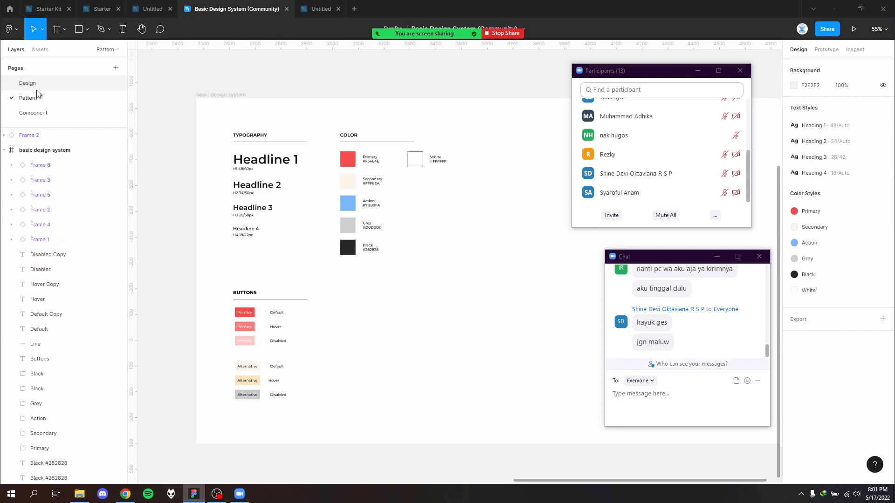
mouse_move(394, 36)
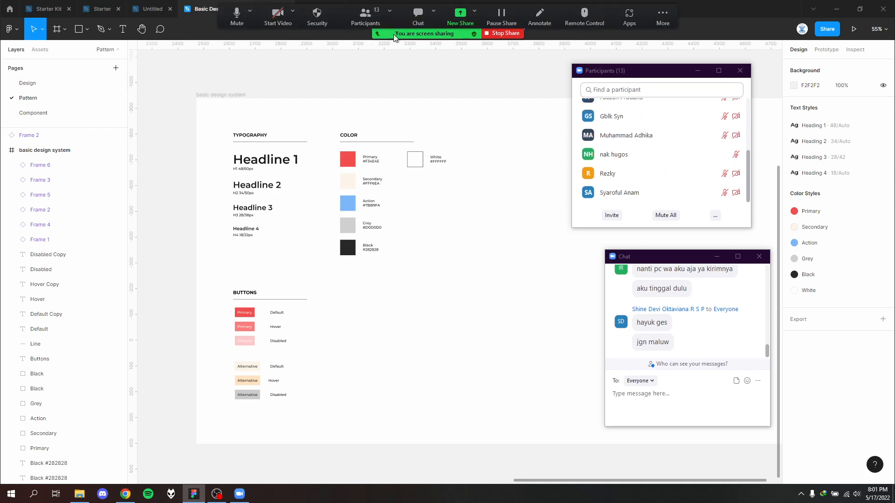
mouse_move(674, 202)
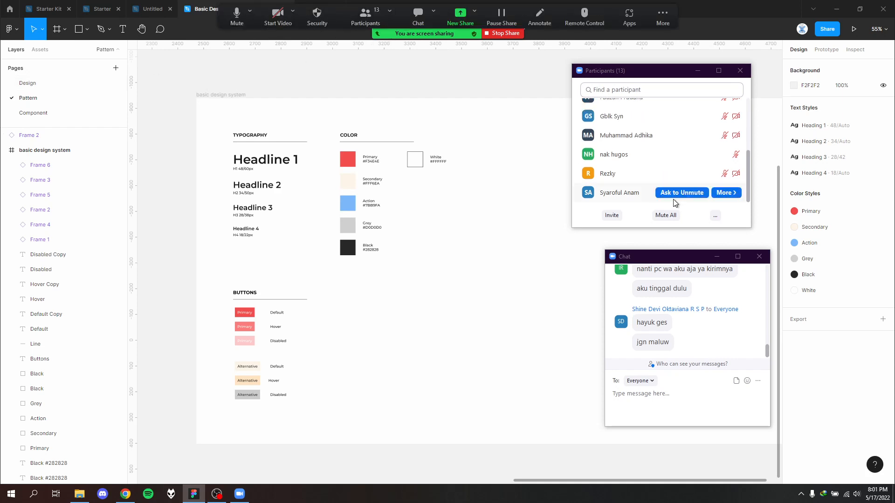
scroll(662, 196, "up", 5)
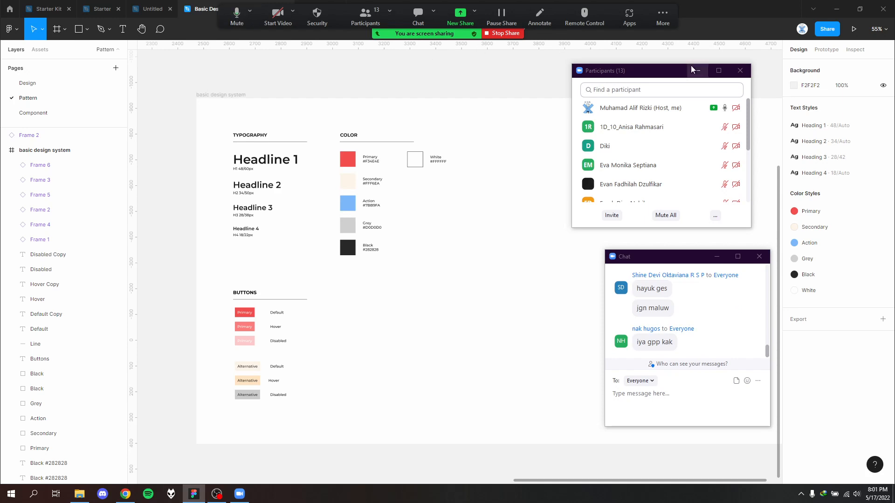
scroll(647, 167, "down", 3)
scroll(648, 167, "up", 3)
scroll(641, 122, "down", 3)
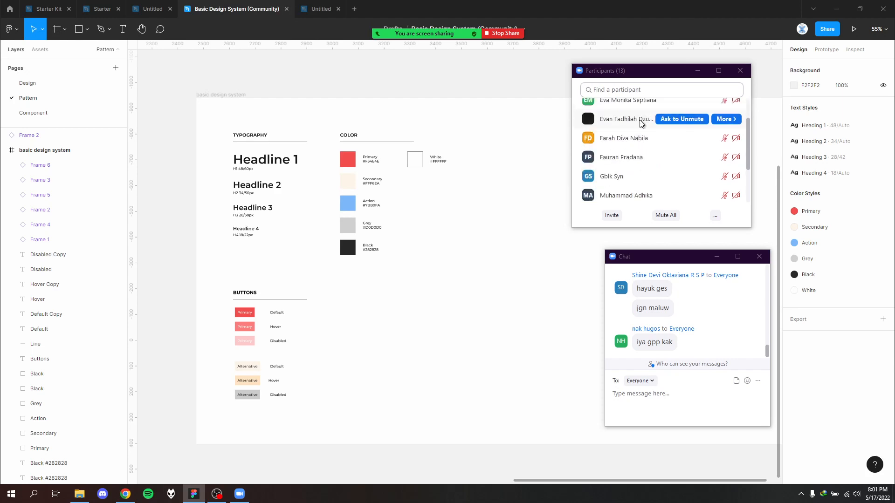
scroll(636, 126, "up", 3)
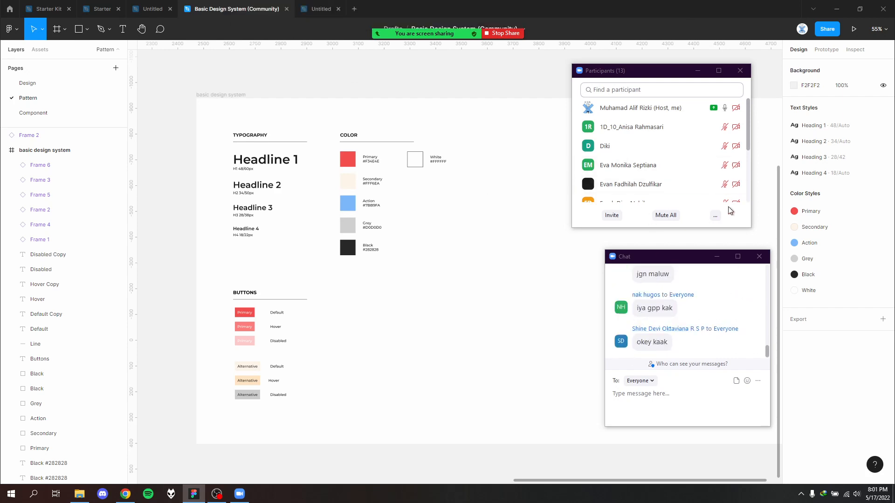
mouse_move(732, 175)
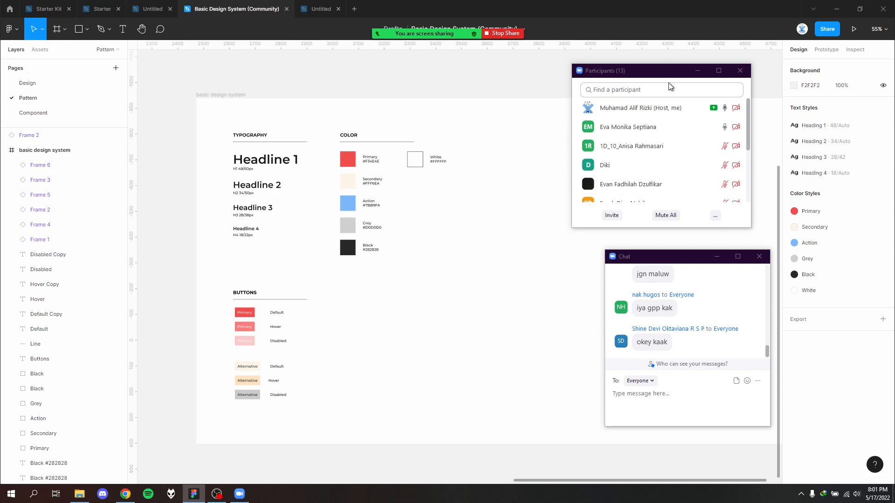
mouse_move(669, 149)
mouse_move(431, 10)
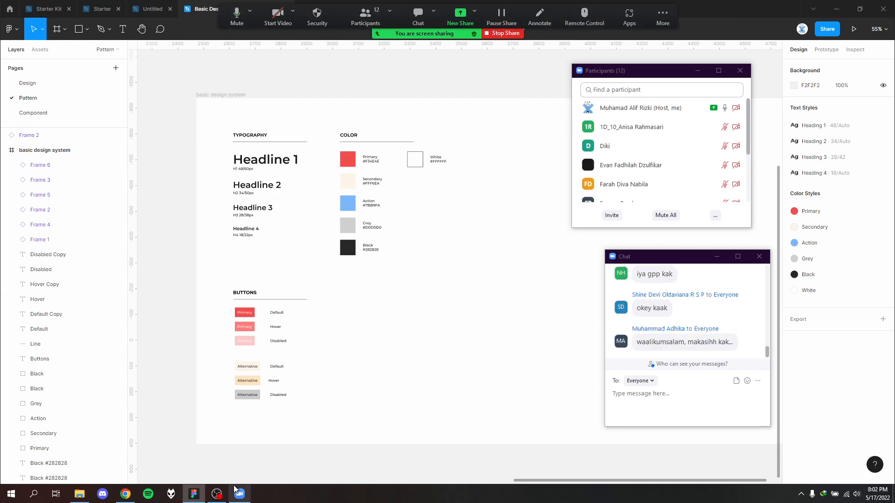
- Switch to OBS to show its recording controls
left_click(216, 494)
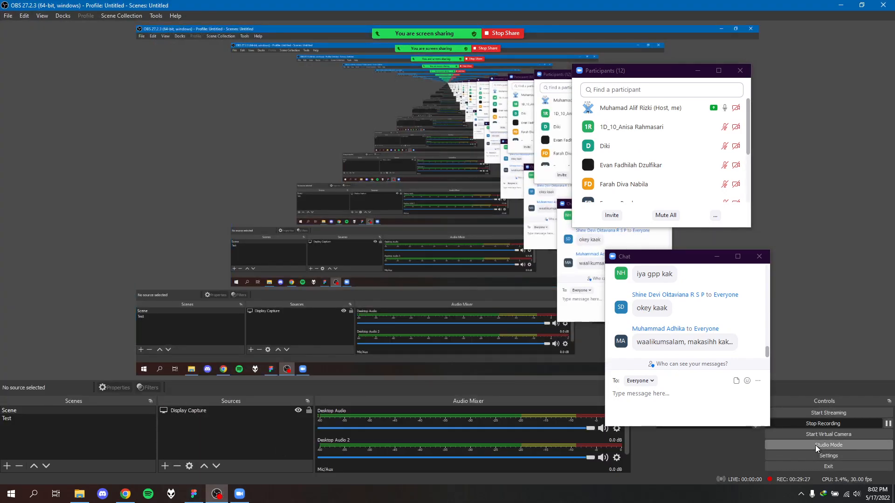